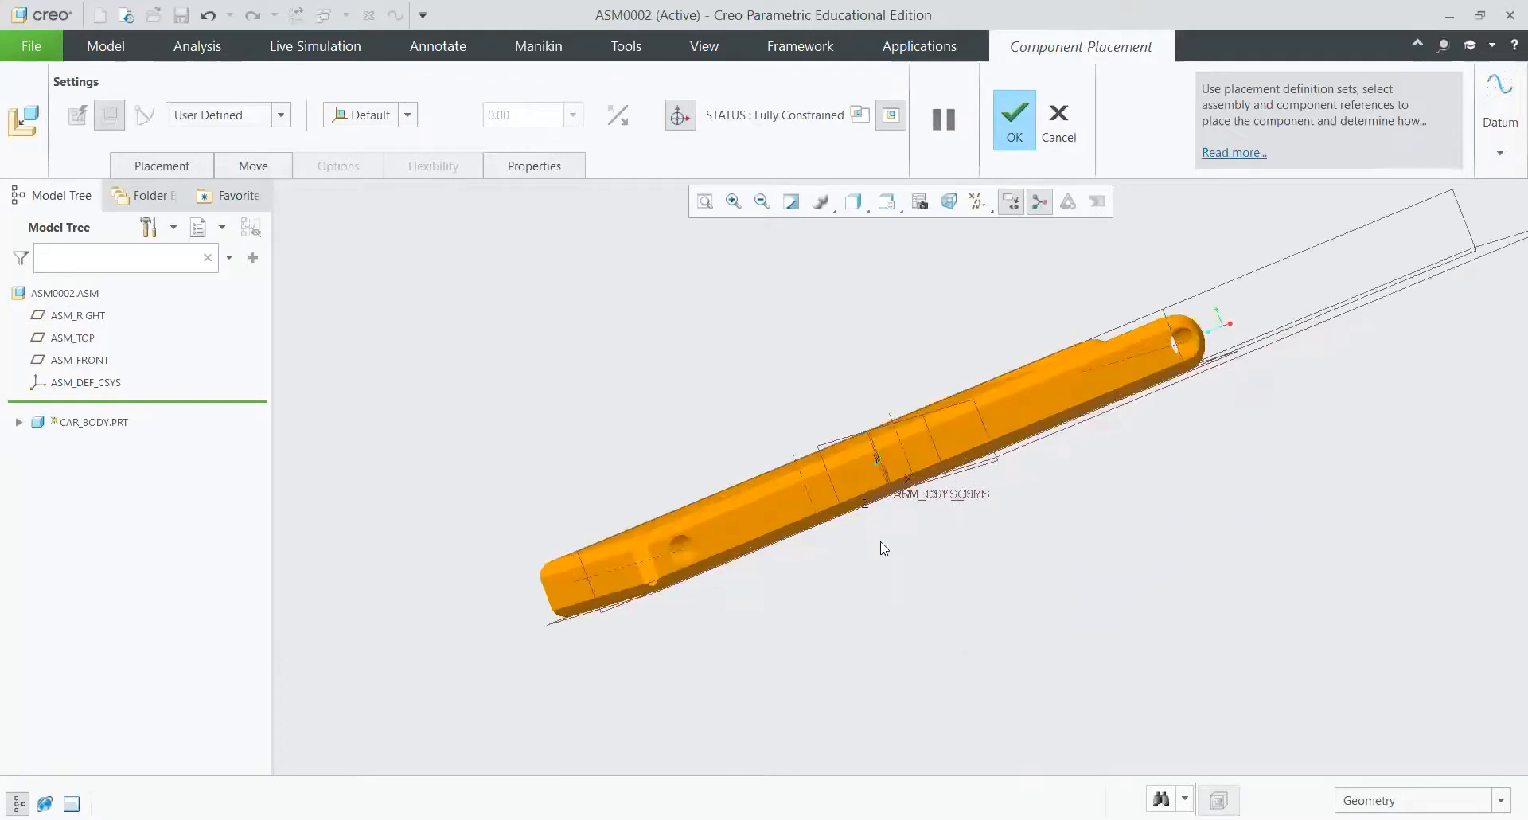
Step: Accept the car body's default placement and bring hamster_wheel.asm into the assembly as the next component
middle_drag(880, 542, 815, 352)
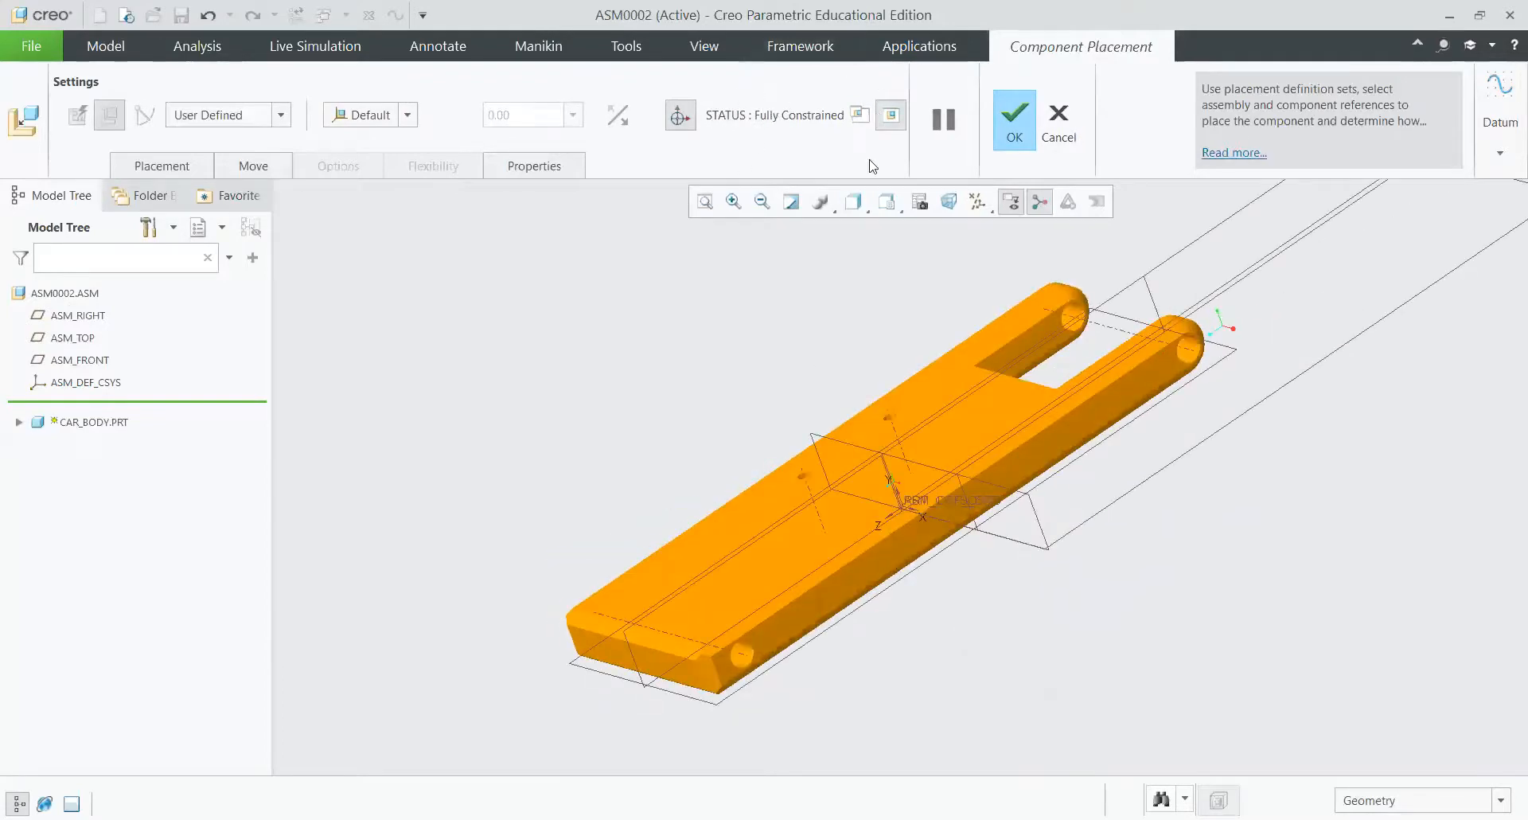
click(1012, 134)
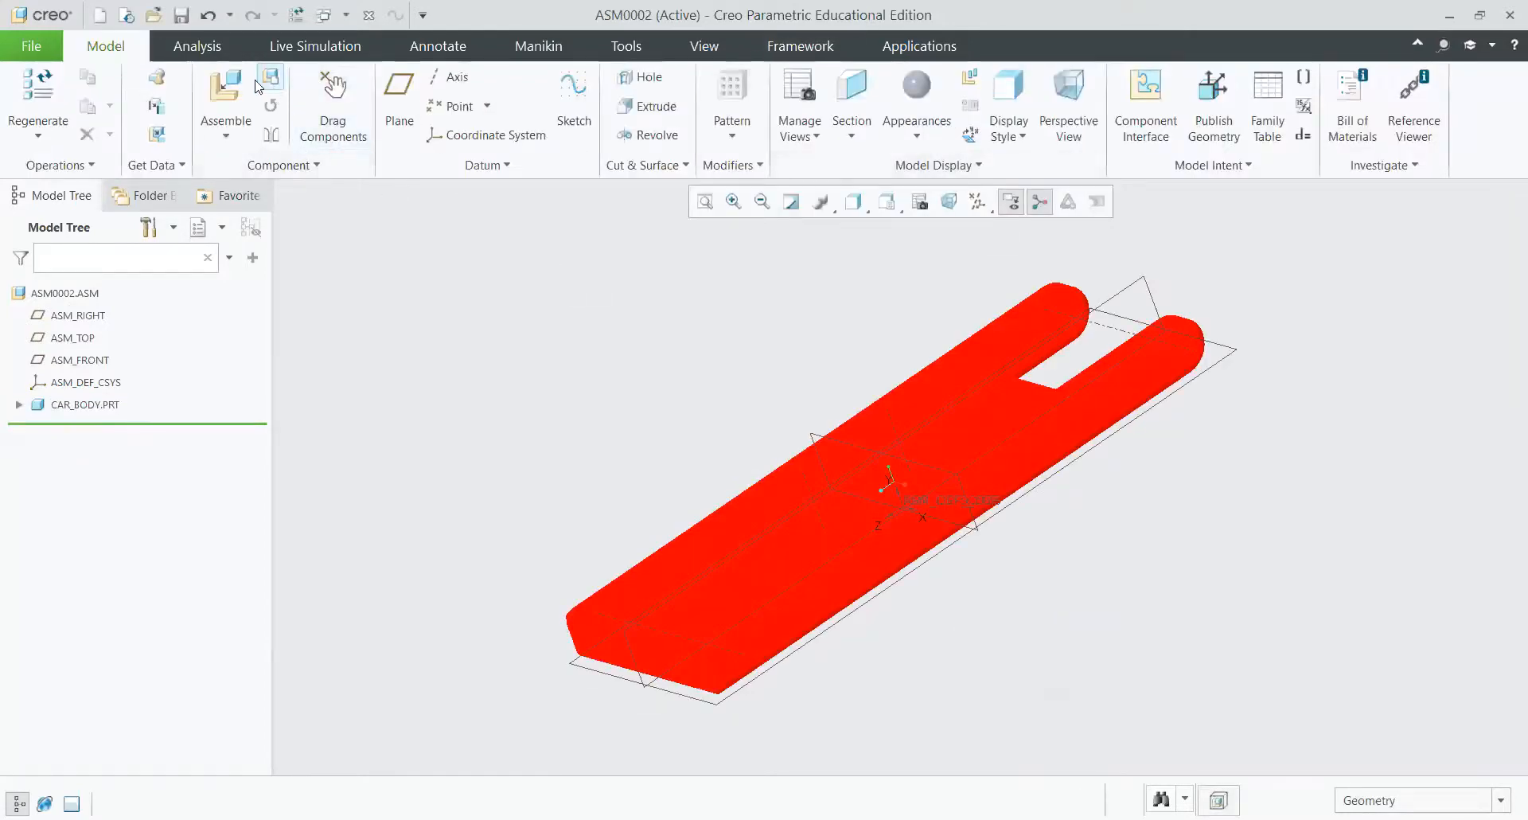
click(223, 83)
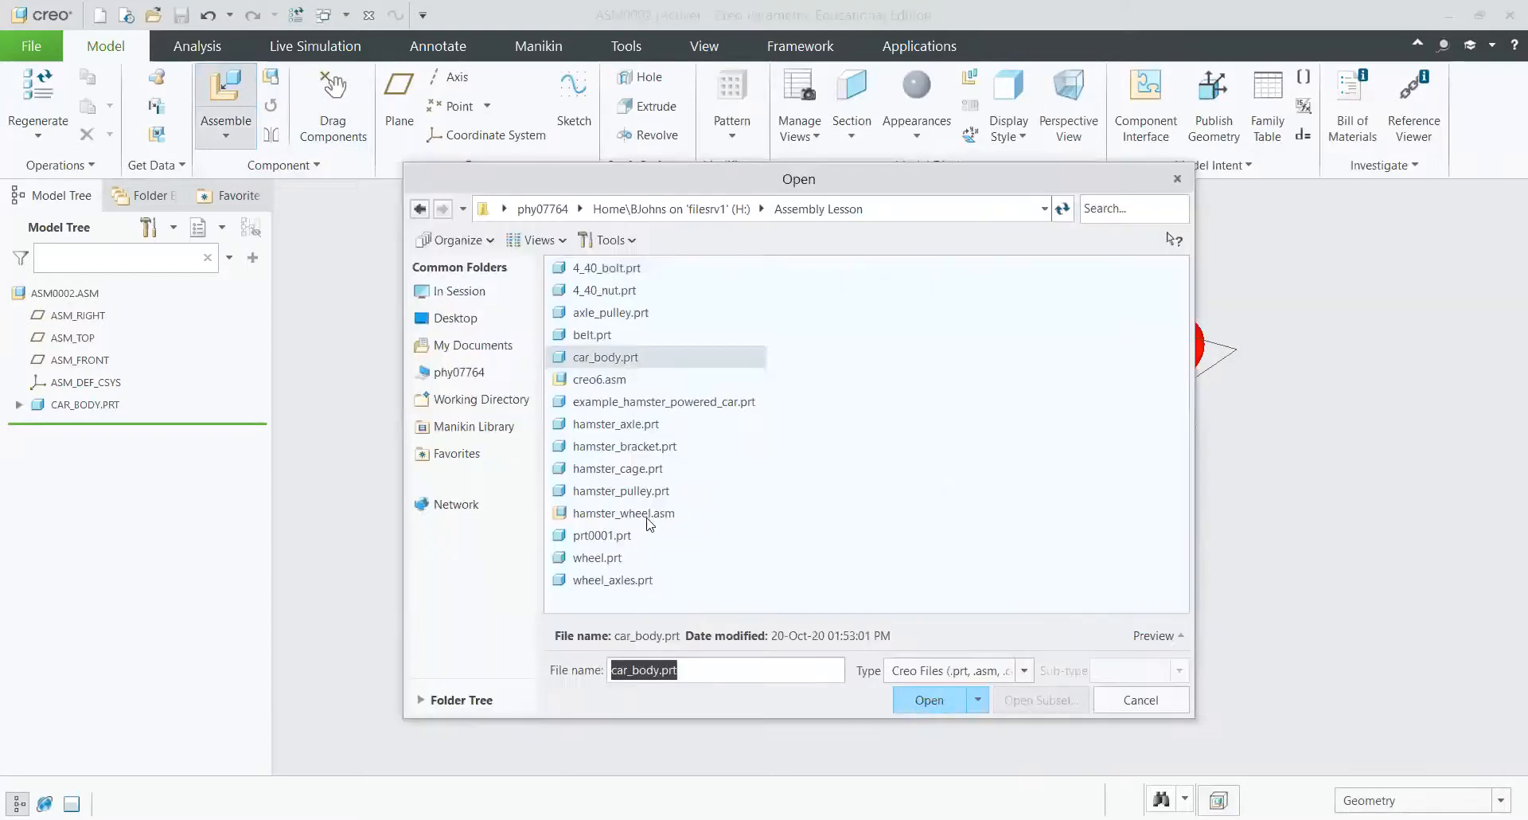
click(649, 513)
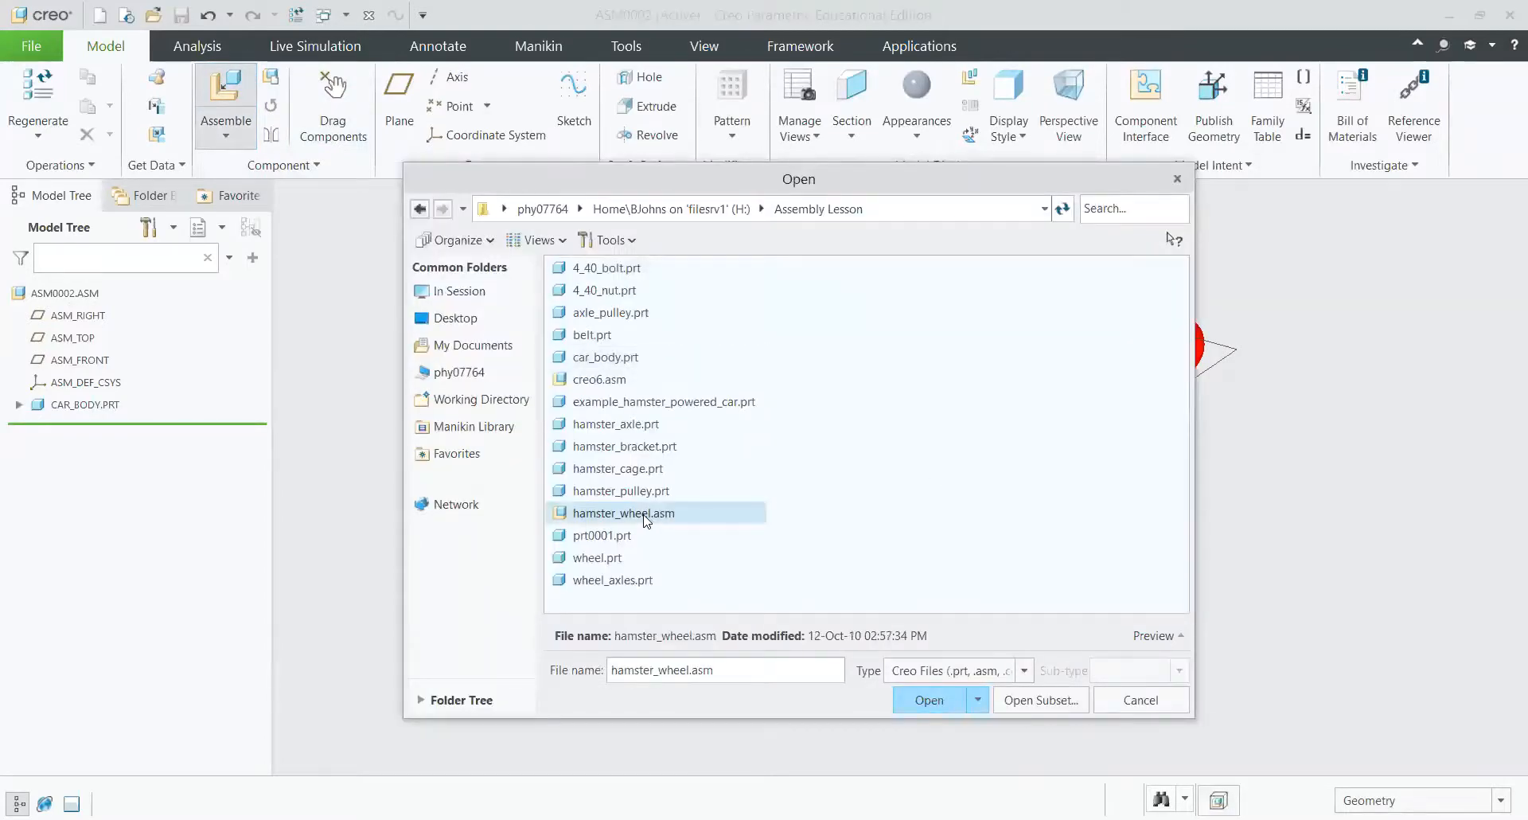
double_click(646, 514)
Step: Pair one mounting-hole axis of the hamster wheel's bracket base with the axis of the car body hole nearest the fork cutout
scroll(1059, 374, down, 5)
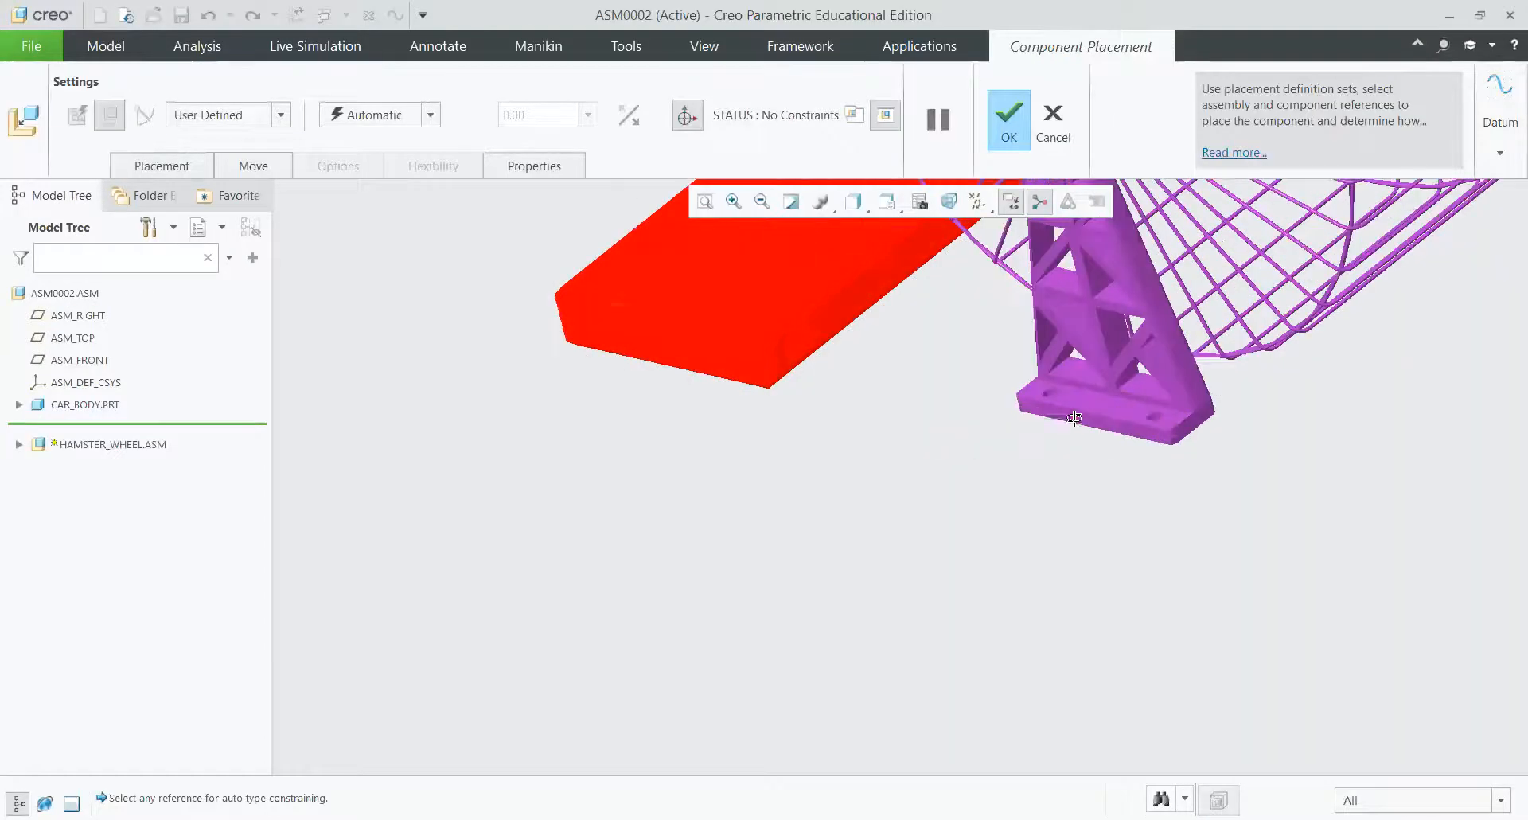
scroll(1169, 420, up, 1)
scroll(925, 366, up, 3)
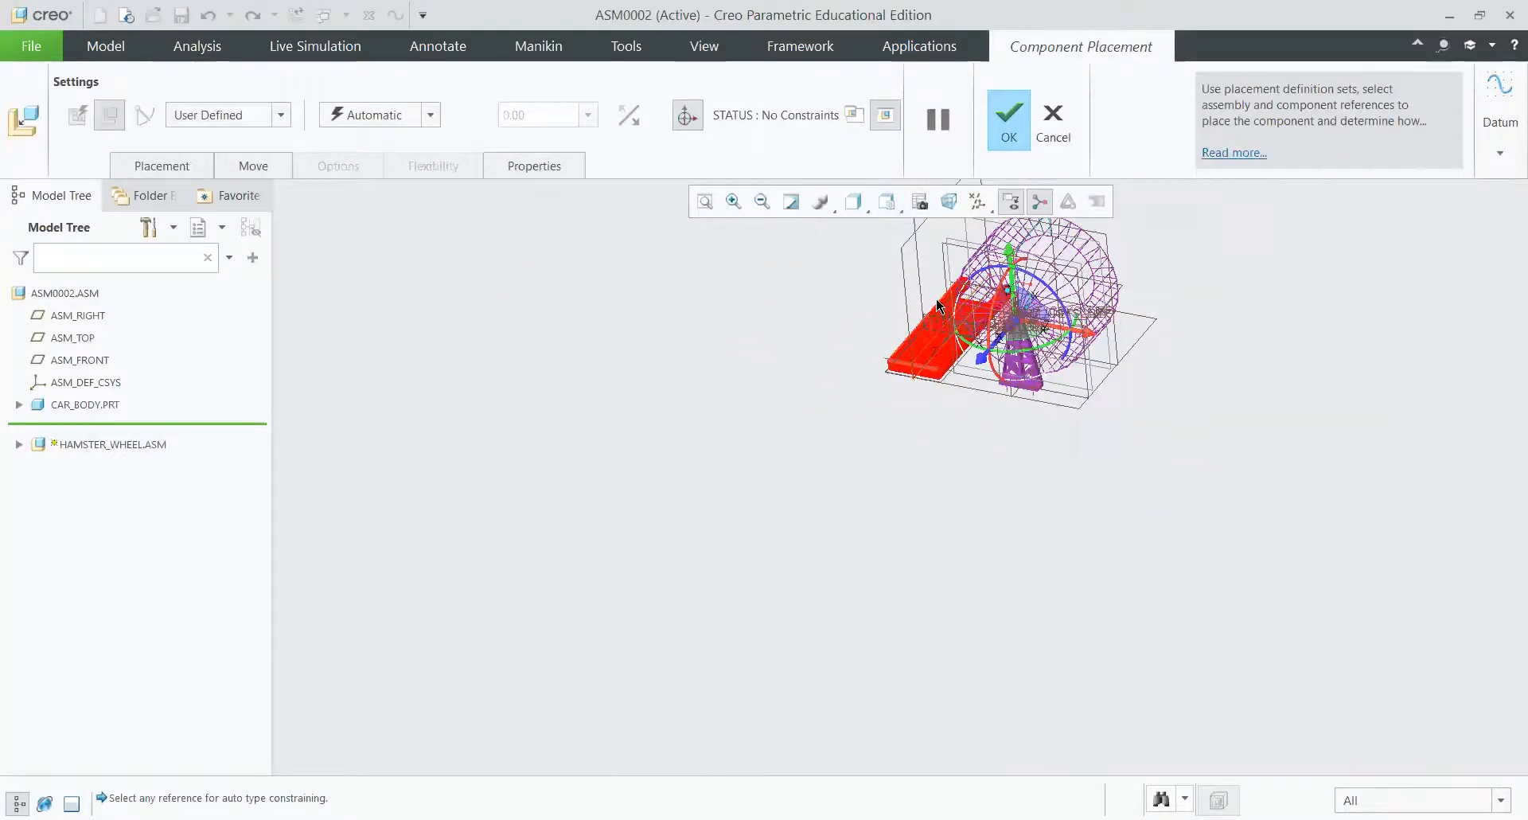
scroll(964, 314, down, 6)
scroll(1021, 457, up, 4)
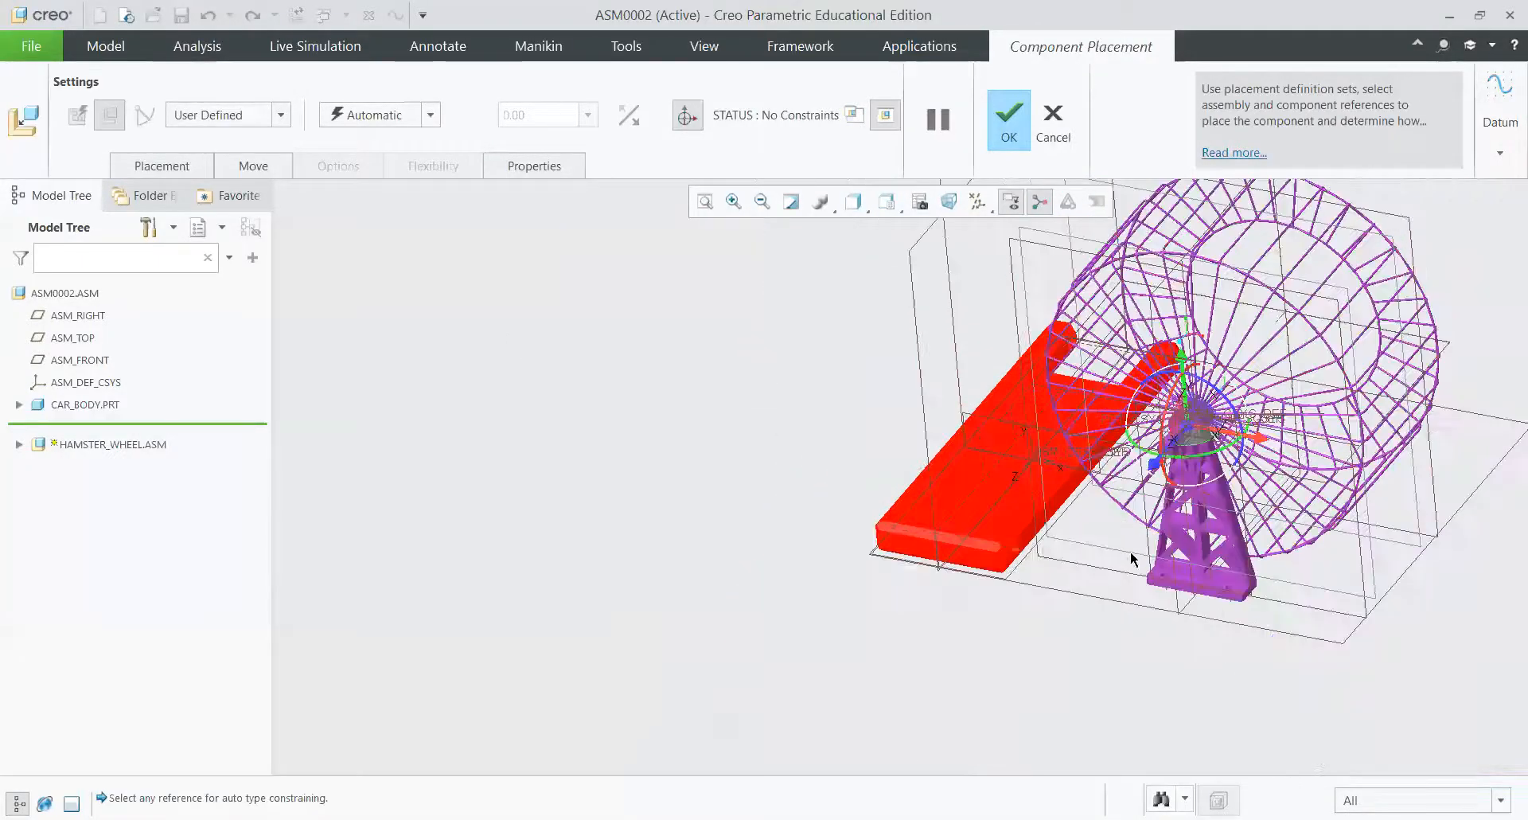
middle_drag(1146, 546, 1187, 557)
scroll(1265, 581, down, 3)
scroll(1273, 593, down, 2)
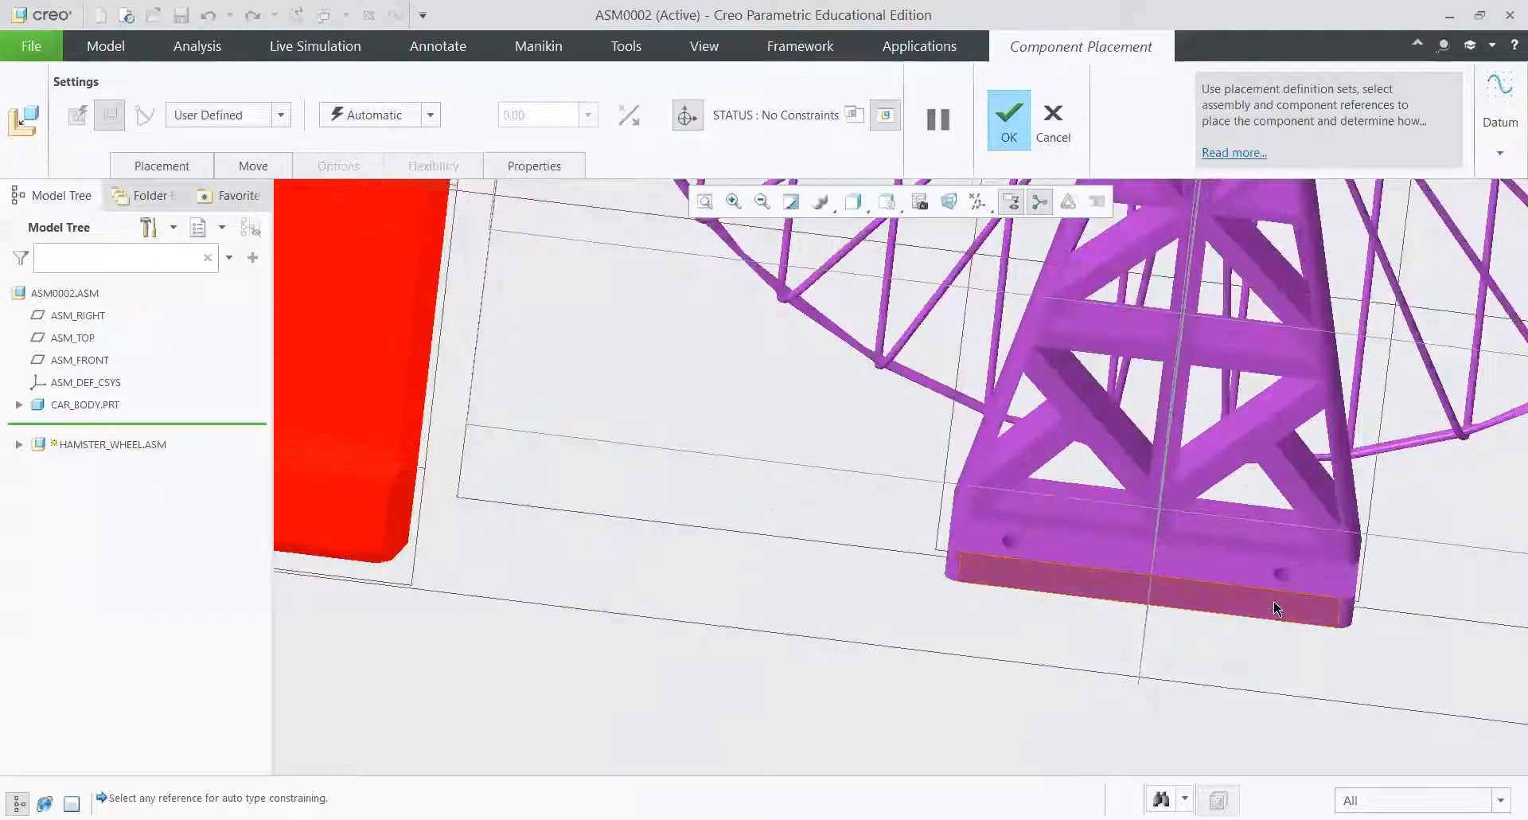
click(1286, 584)
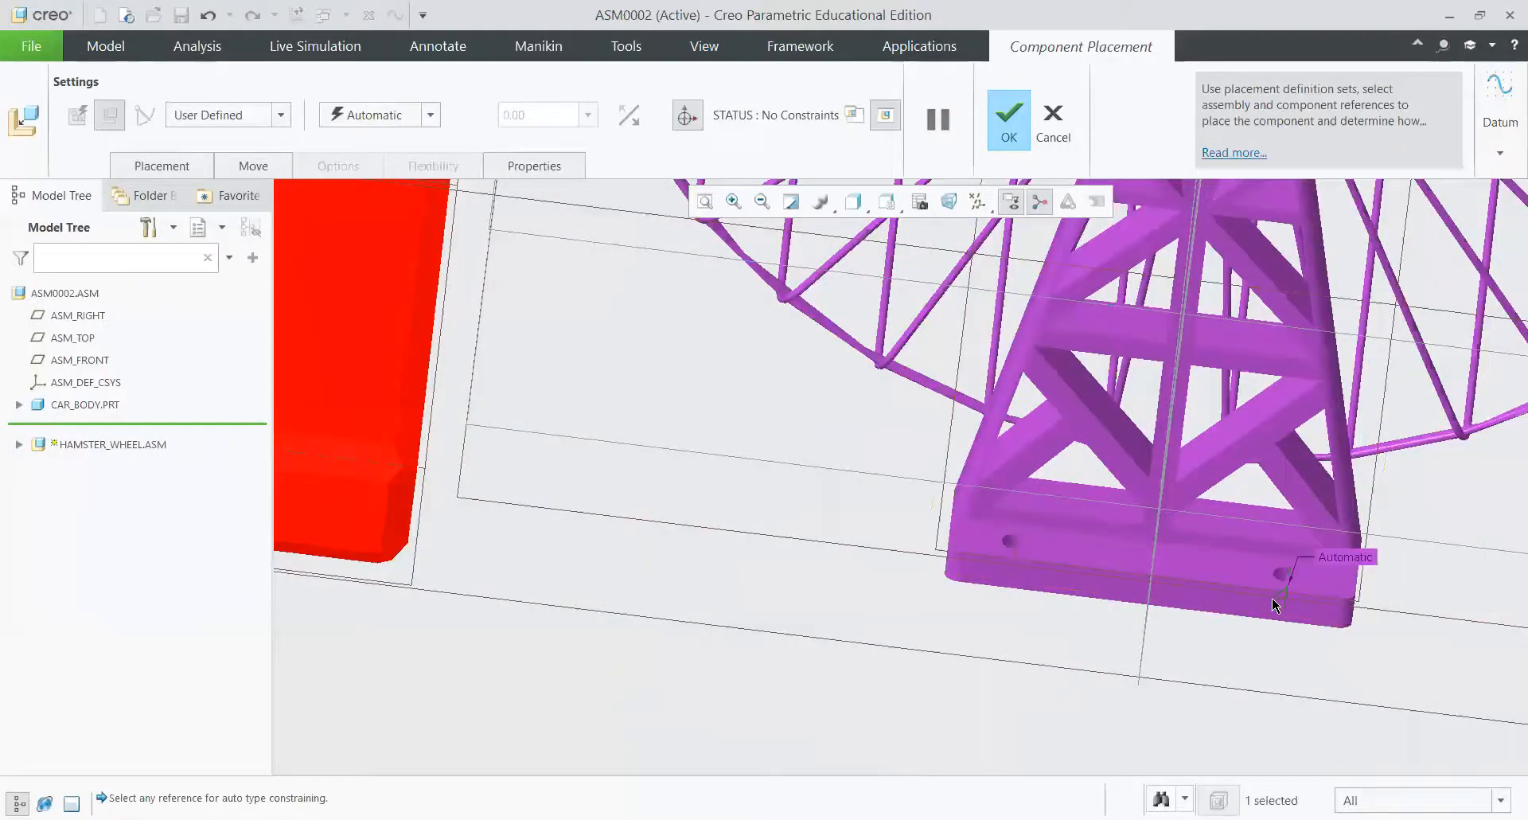
scroll(1272, 595, up, 5)
scroll(875, 382, down, 4)
scroll(861, 369, down, 3)
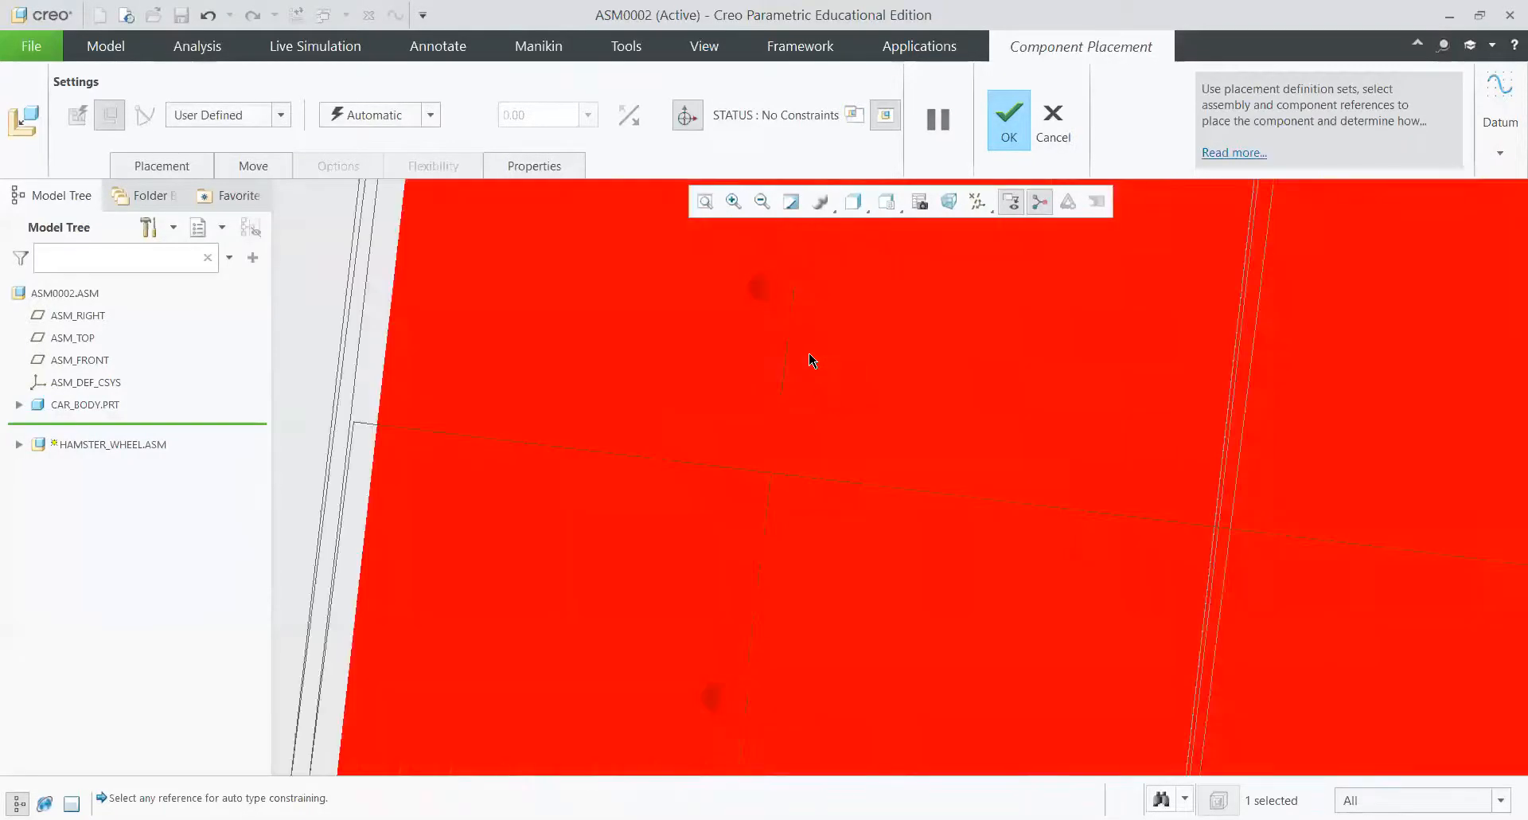
click(795, 296)
Step: Set the constraint between the paired bracket and car body hole axes to Coincident
scroll(781, 437, up, 4)
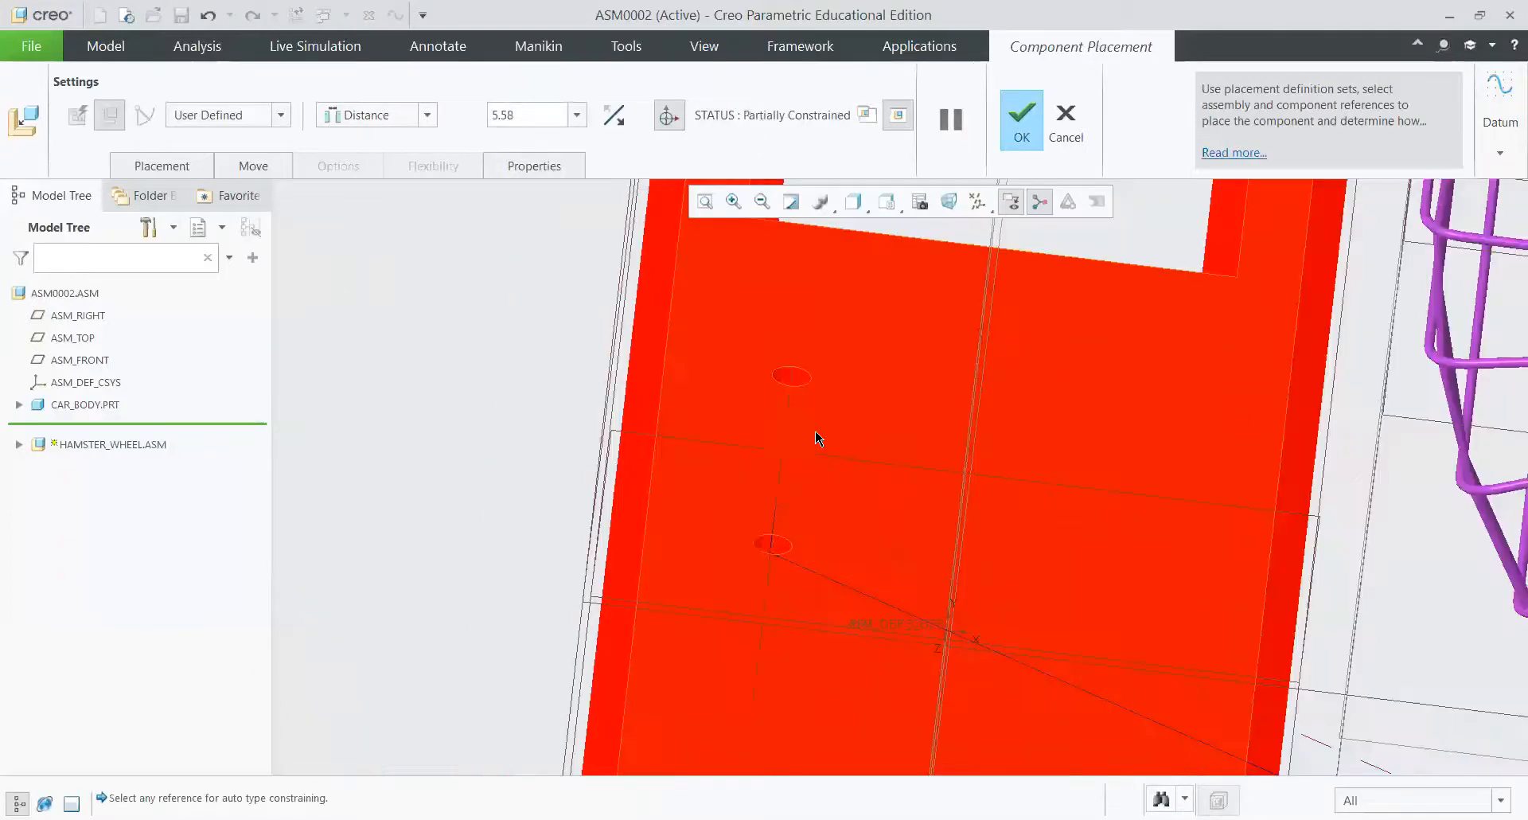
scroll(825, 488, up, 2)
click(427, 116)
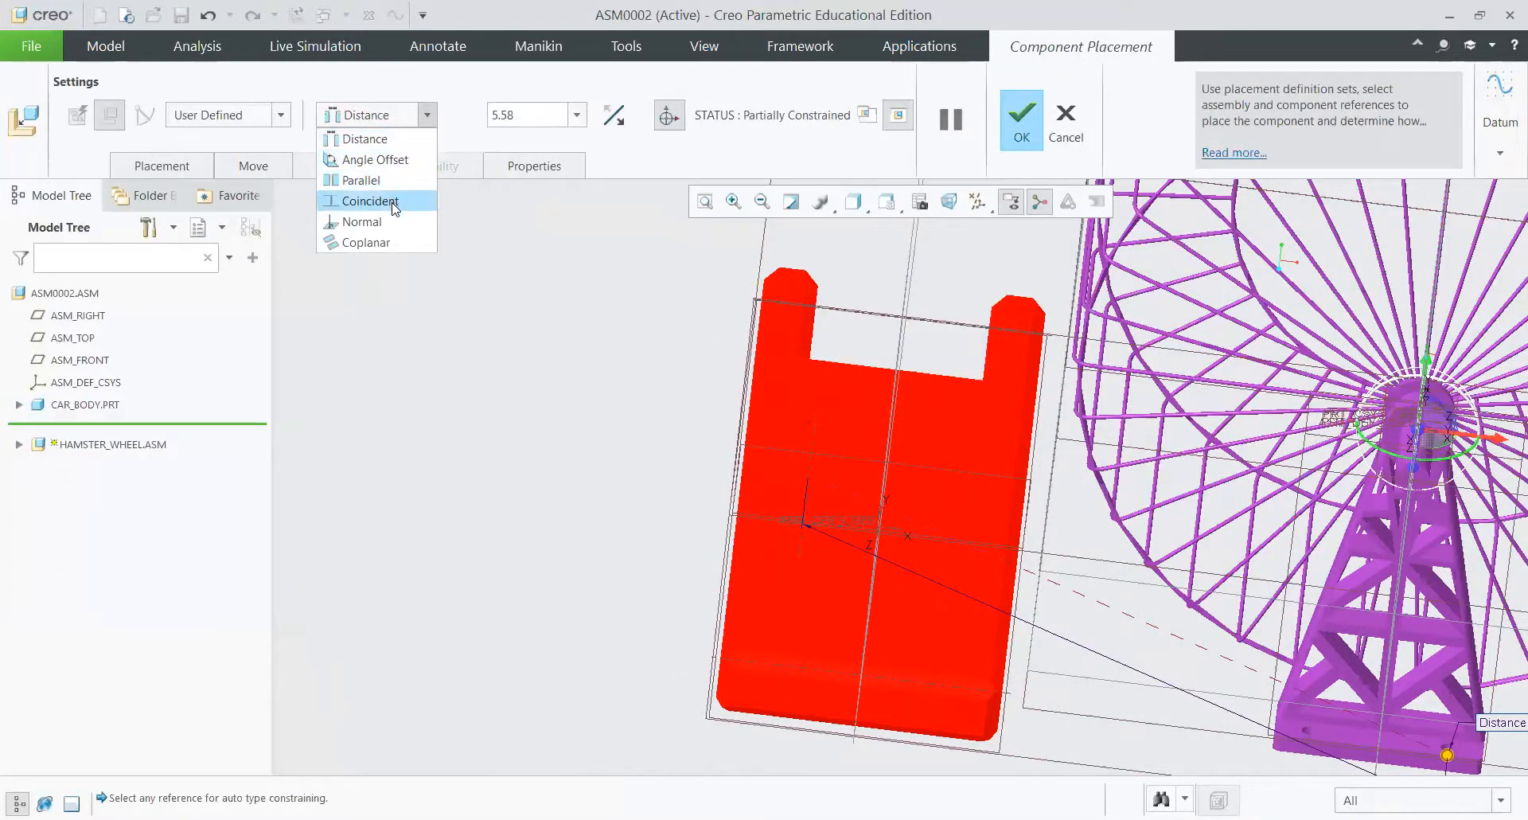
click(370, 201)
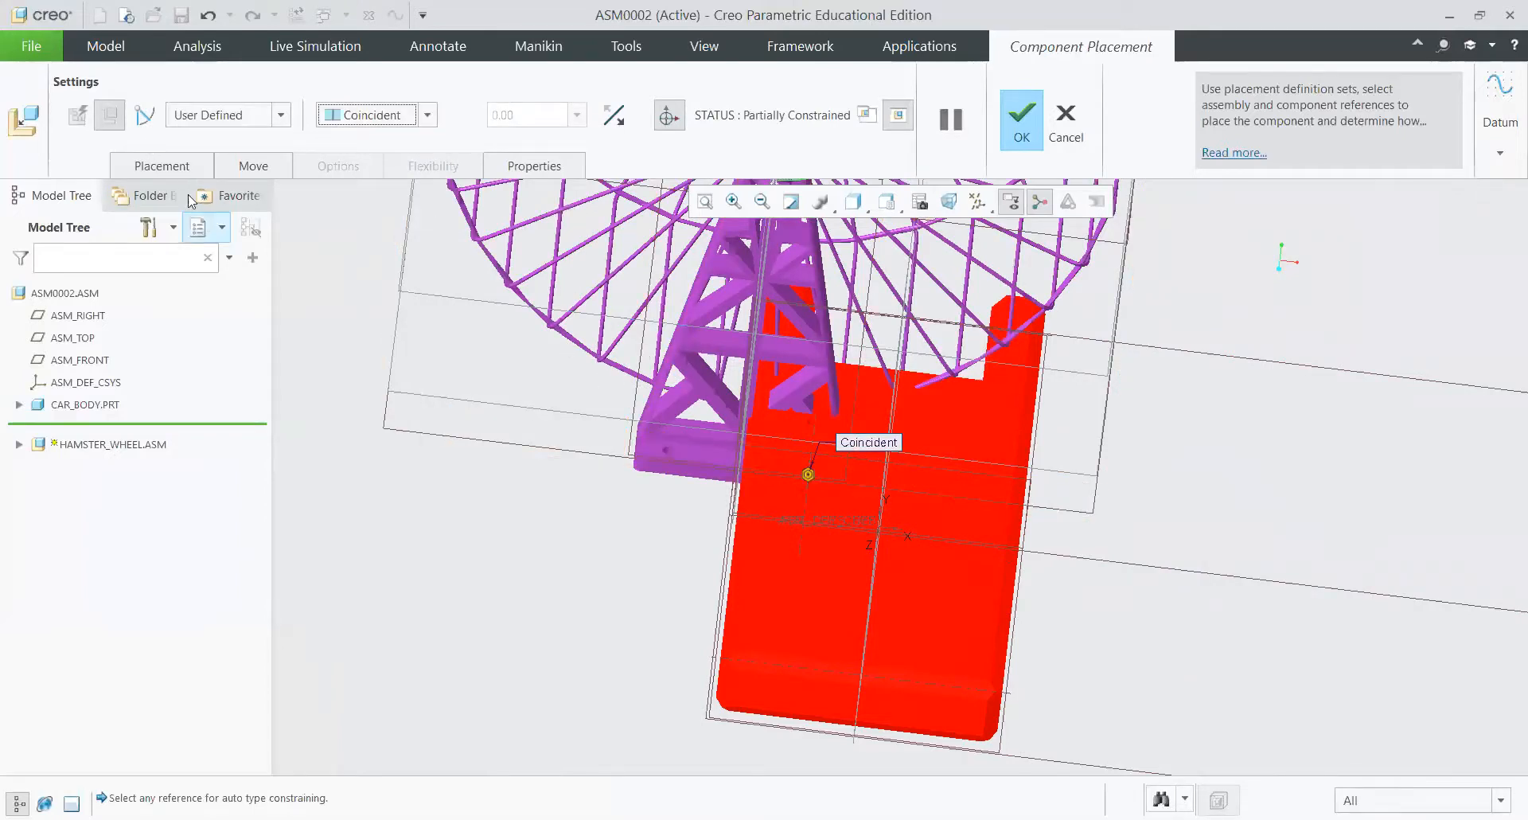
Step: Add a second placement constraint pairing the bracket's other mounting-hole axis with the car body's other mounting-hole axis
click(159, 165)
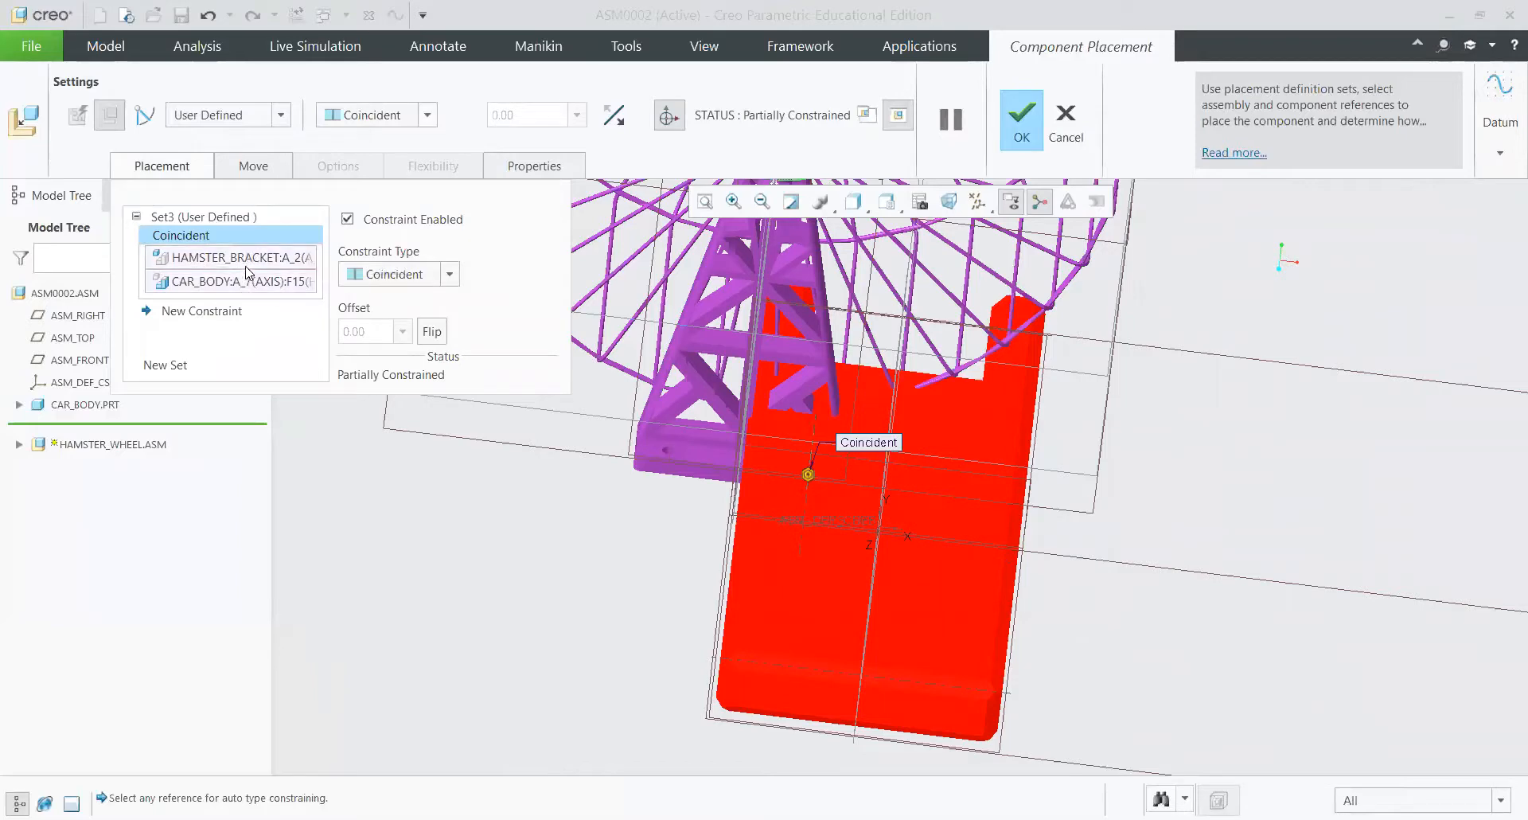
click(204, 312)
scroll(654, 490, up, 5)
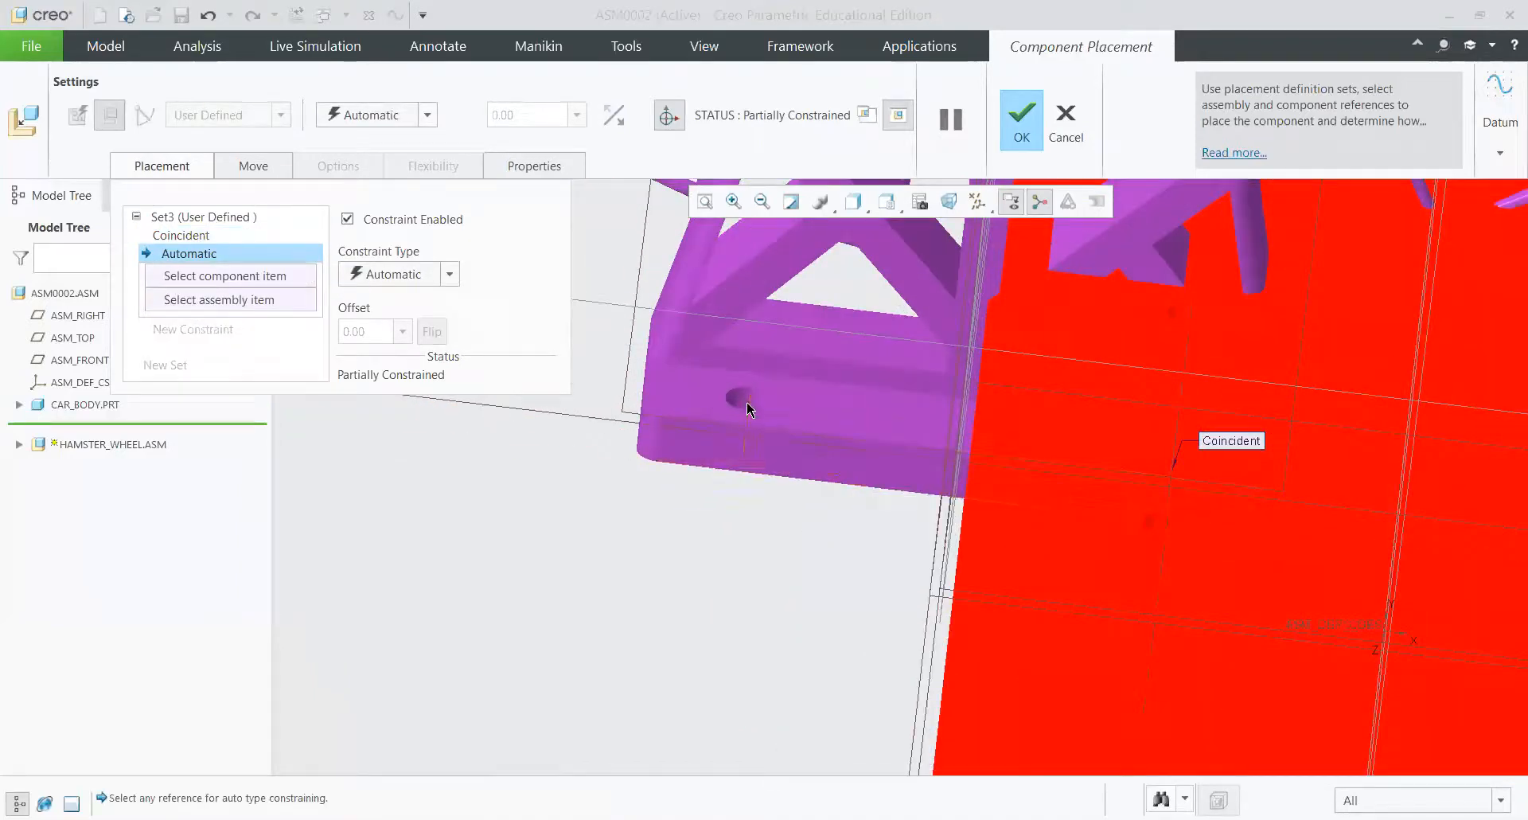
click(746, 399)
scroll(746, 399, down, 3)
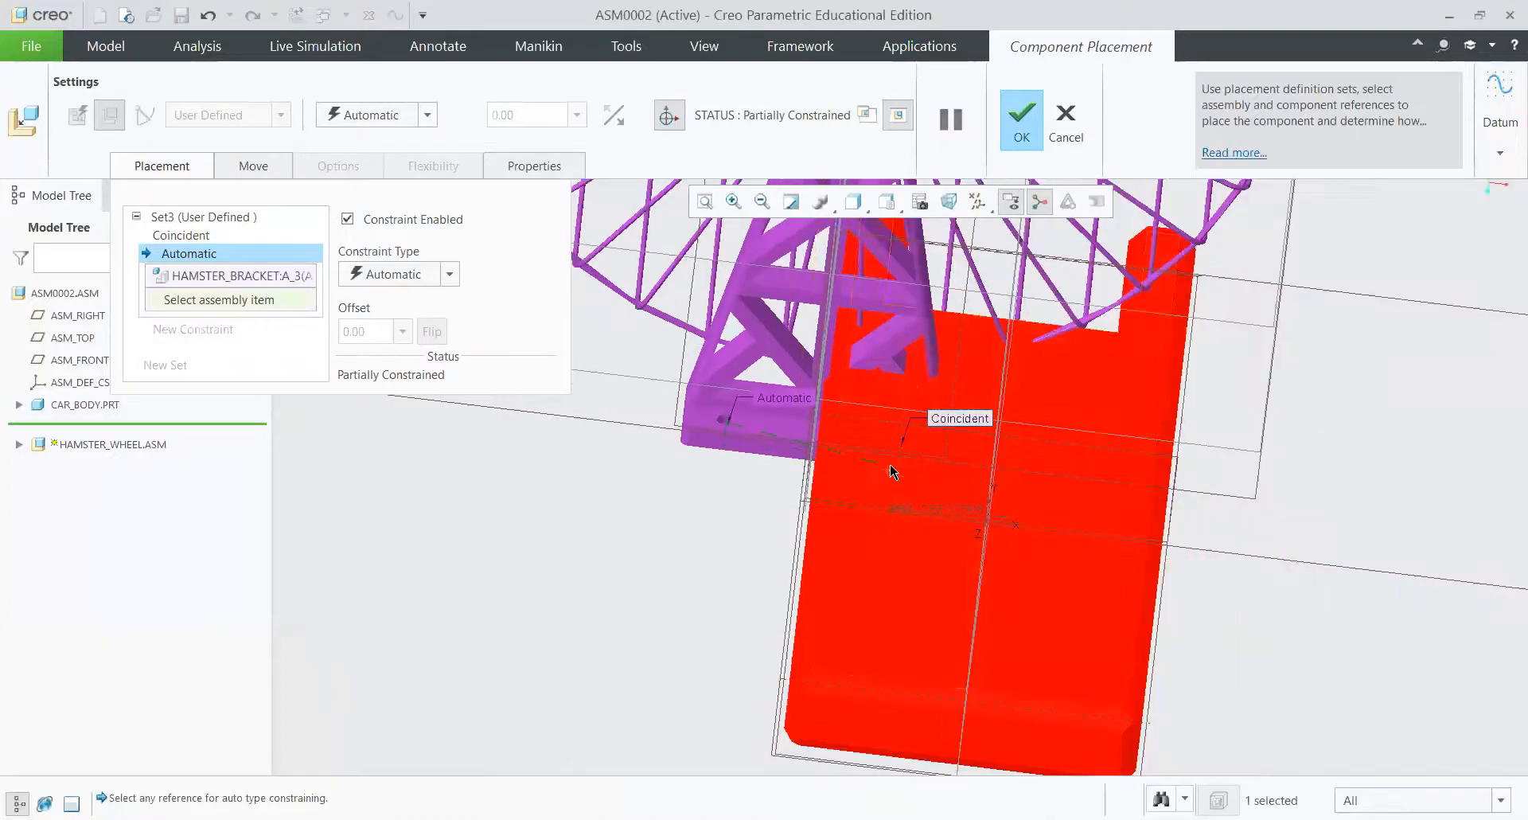
scroll(895, 472, up, 4)
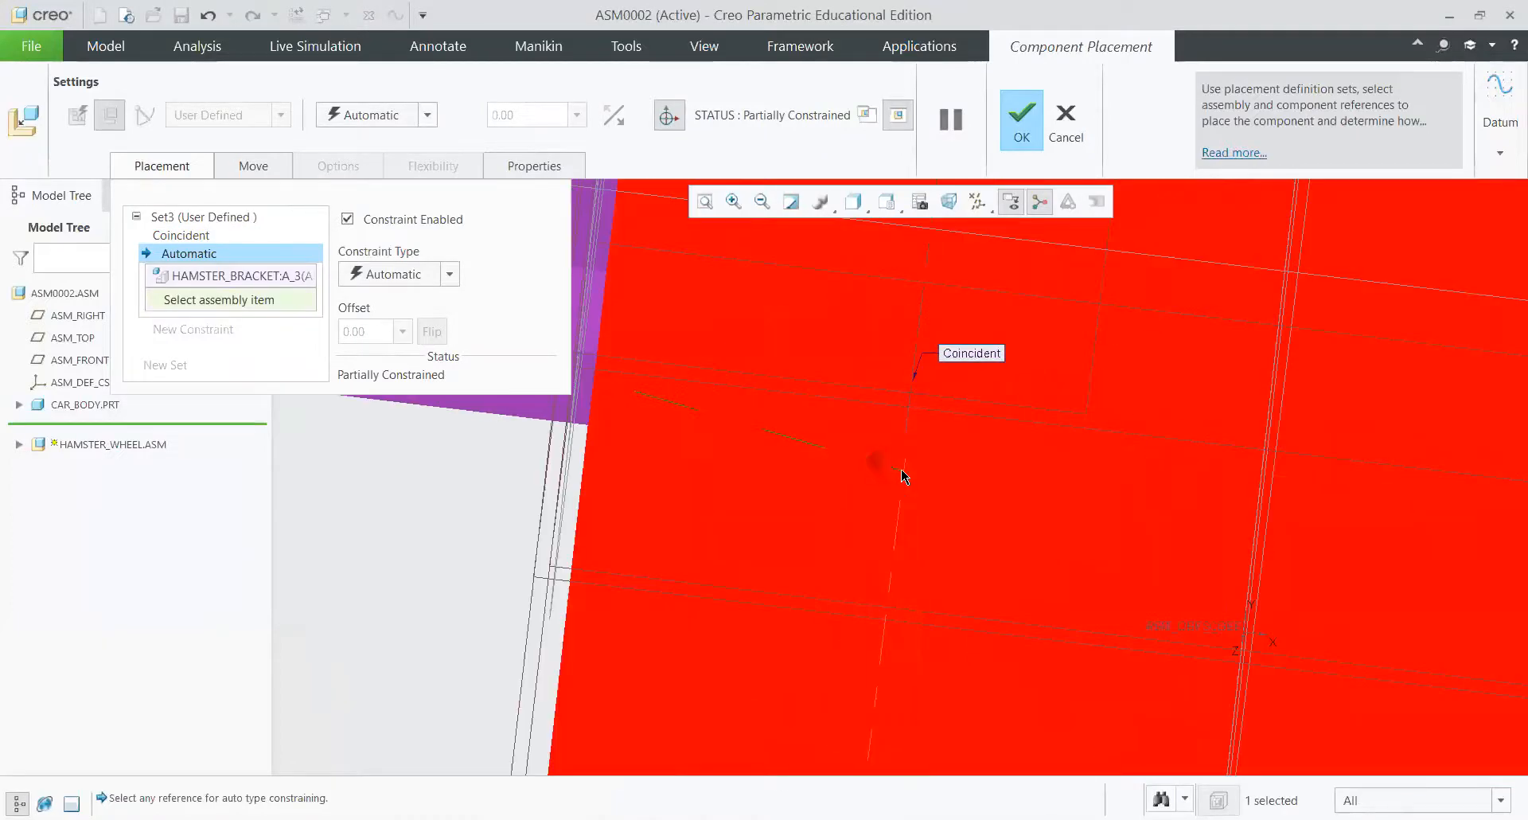
click(876, 471)
Step: Raise the hamster wheel vertically off the car body to expose the underside of its bracket
scroll(795, 446, down, 5)
middle_drag(794, 484, 821, 510)
scroll(821, 510, up, 3)
drag(842, 363, 870, 253)
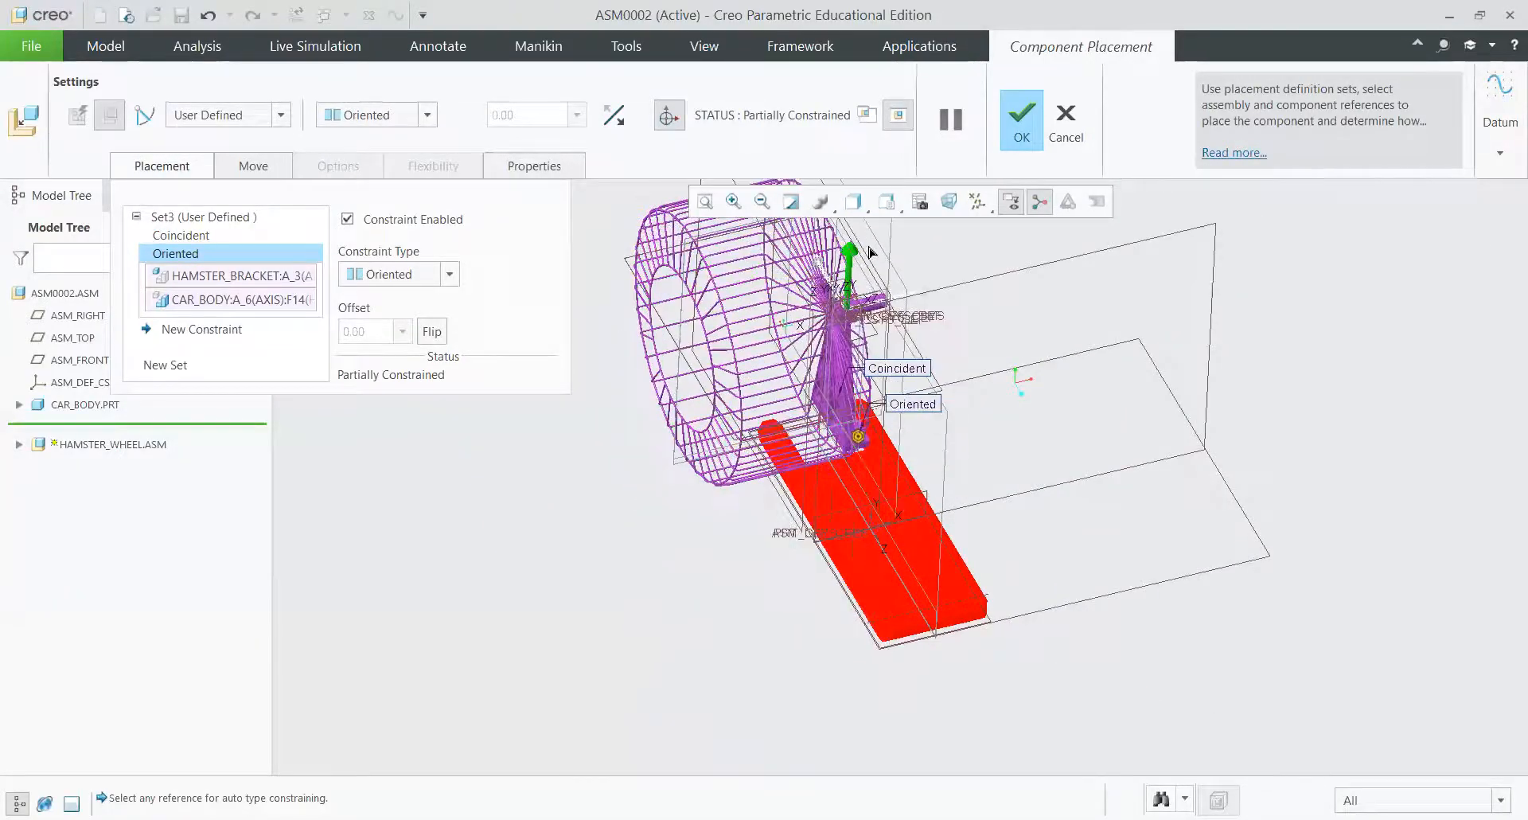
scroll(869, 513, up, 3)
middle_drag(869, 513, 894, 410)
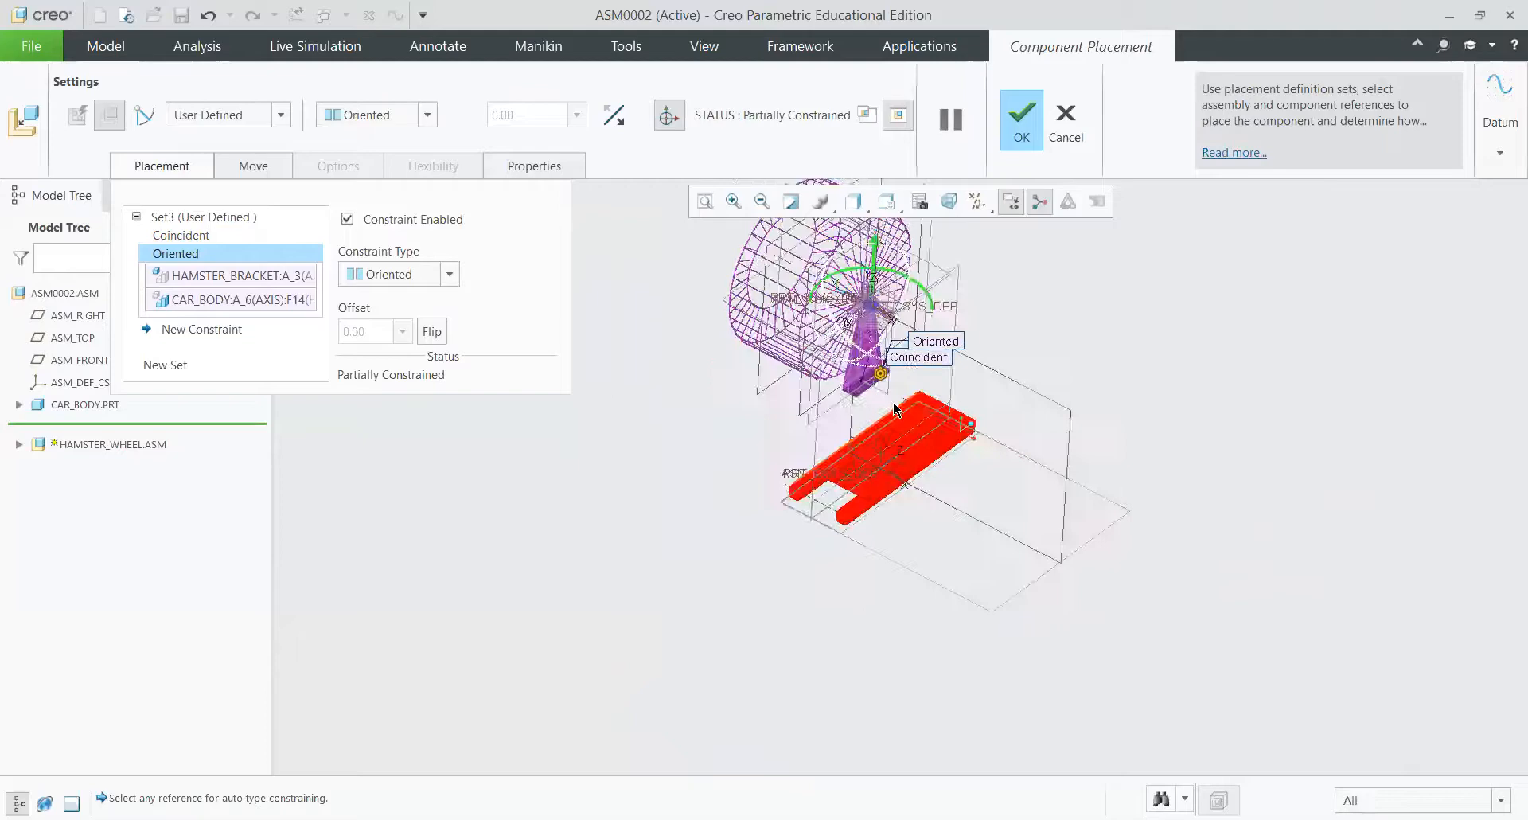
Step: Add a third constraint mating the bracket's bottom face with the car body's top face
click(211, 335)
scroll(901, 335, down, 5)
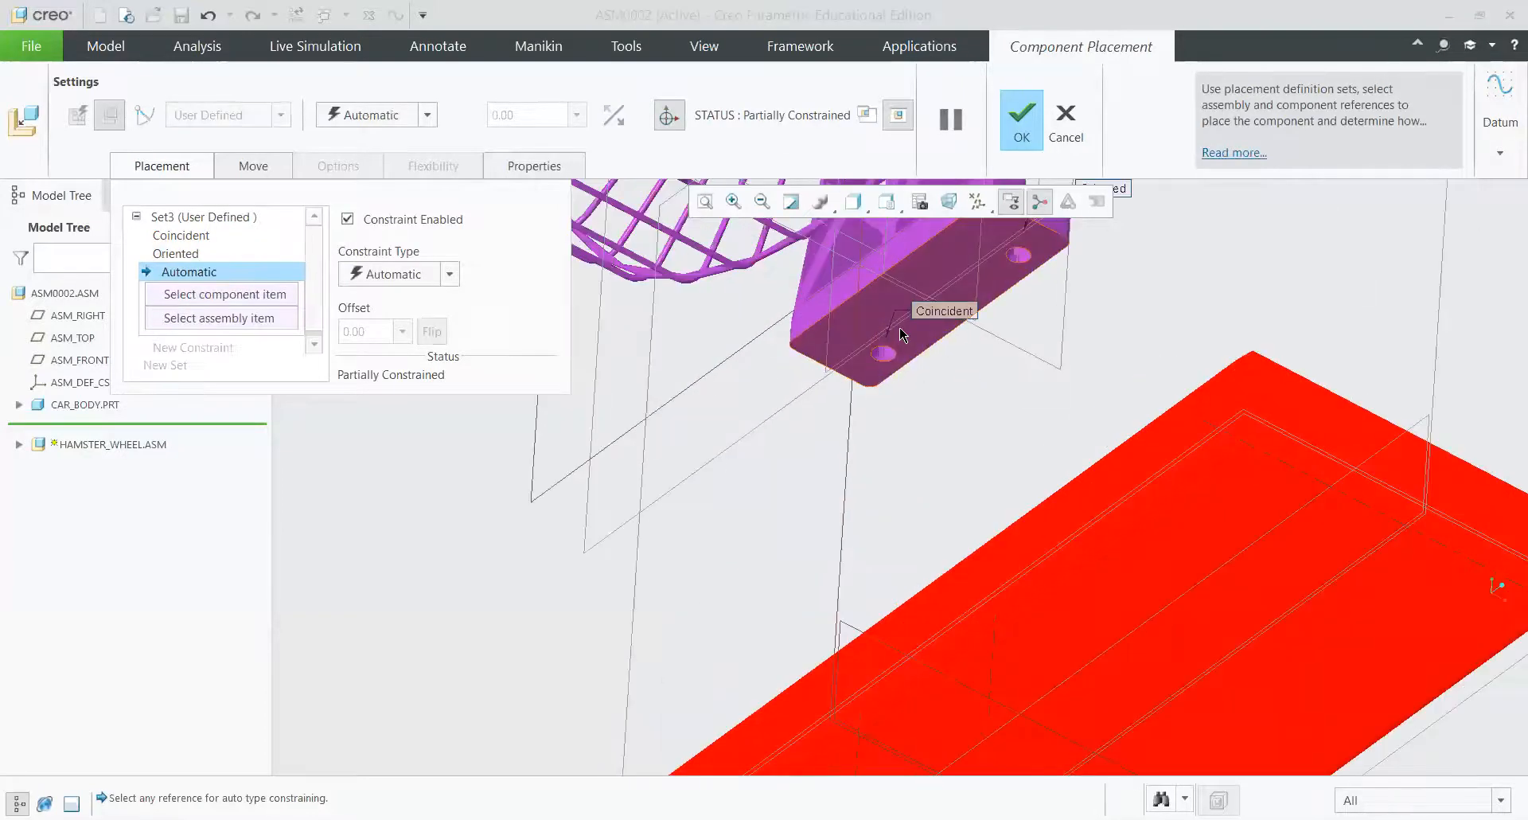
click(846, 390)
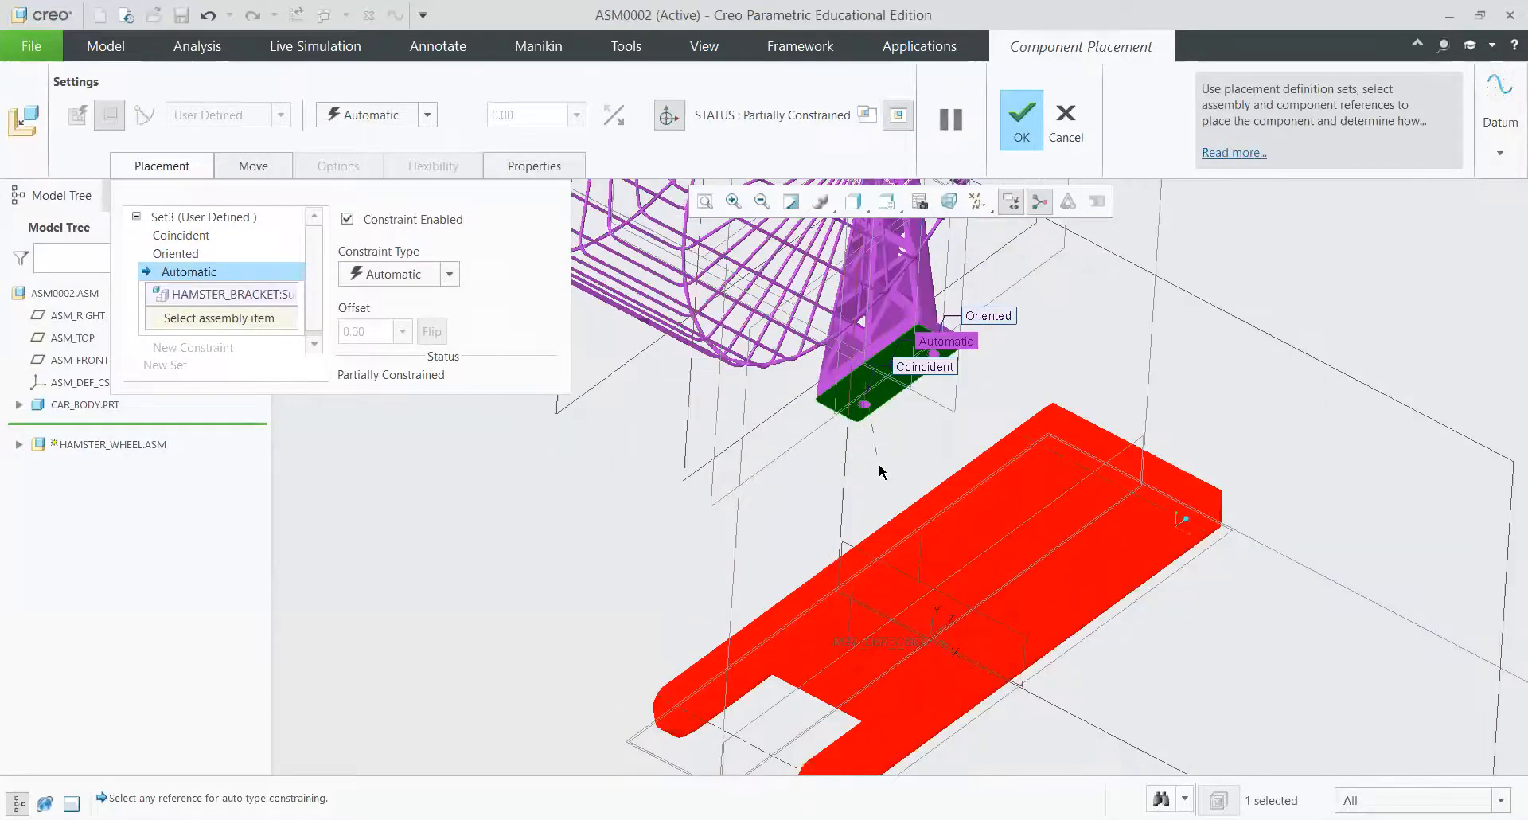
scroll(892, 493, up, 5)
scroll(920, 655, down, 4)
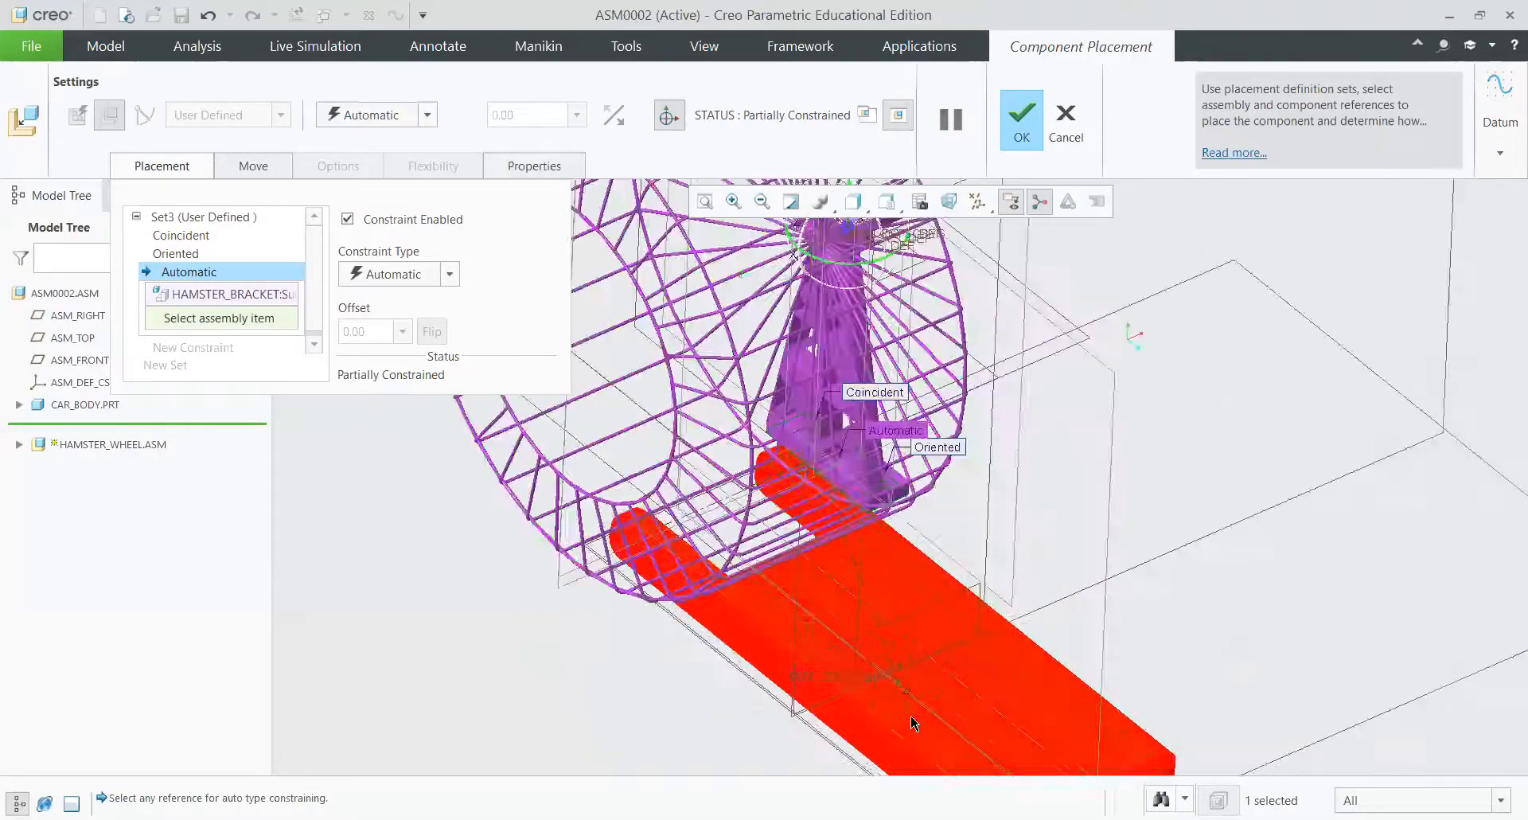
click(910, 714)
Step: Check how the hamster wheel sits on the car body and accept its placement
scroll(795, 488, up, 2)
middle_drag(795, 488, 735, 484)
scroll(735, 483, up, 2)
scroll(733, 482, up, 4)
scroll(698, 408, down, 3)
middle_drag(697, 407, 965, 244)
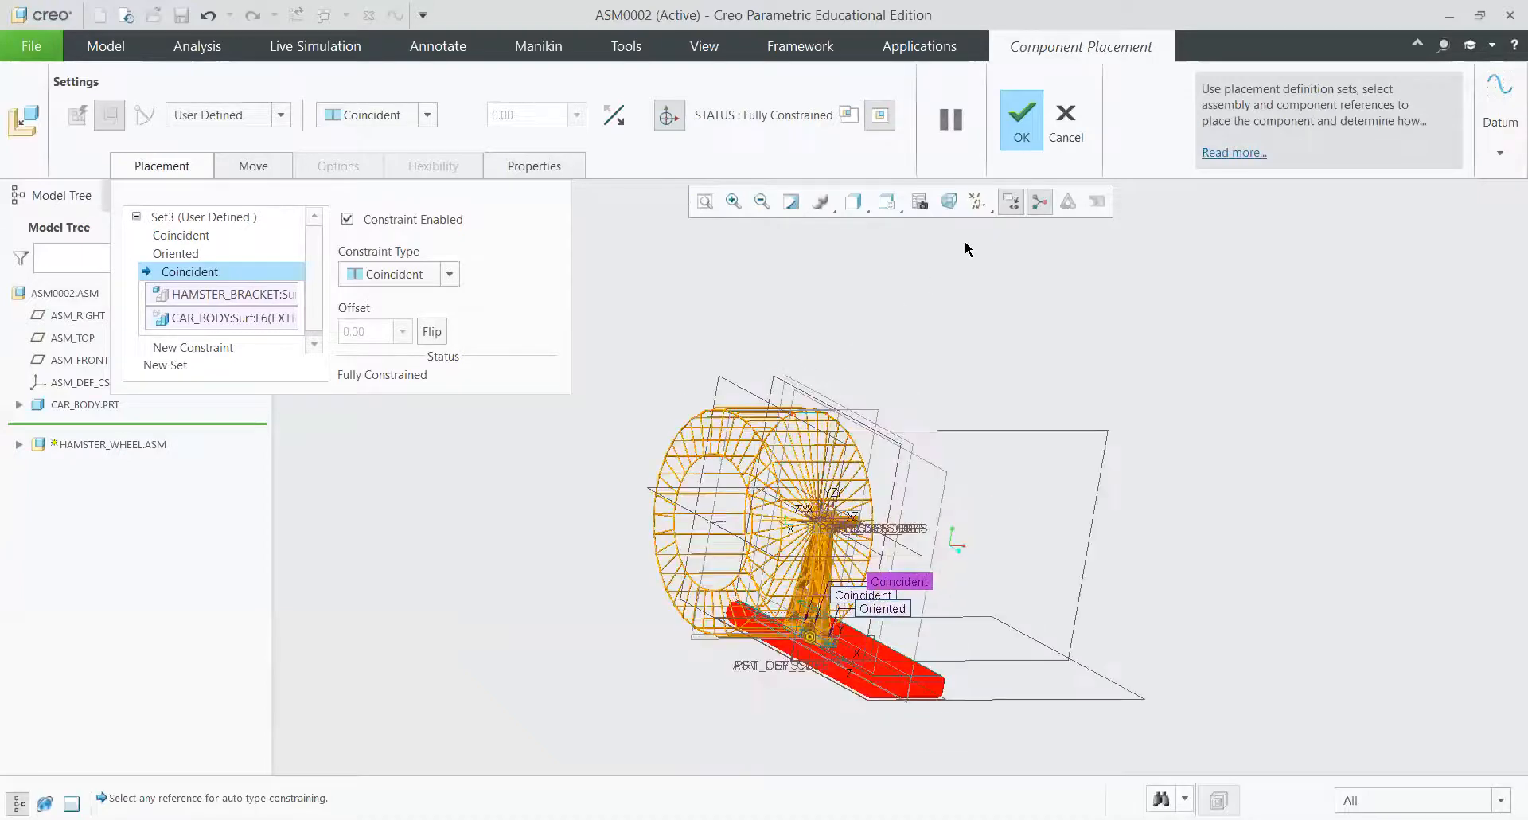
click(1026, 127)
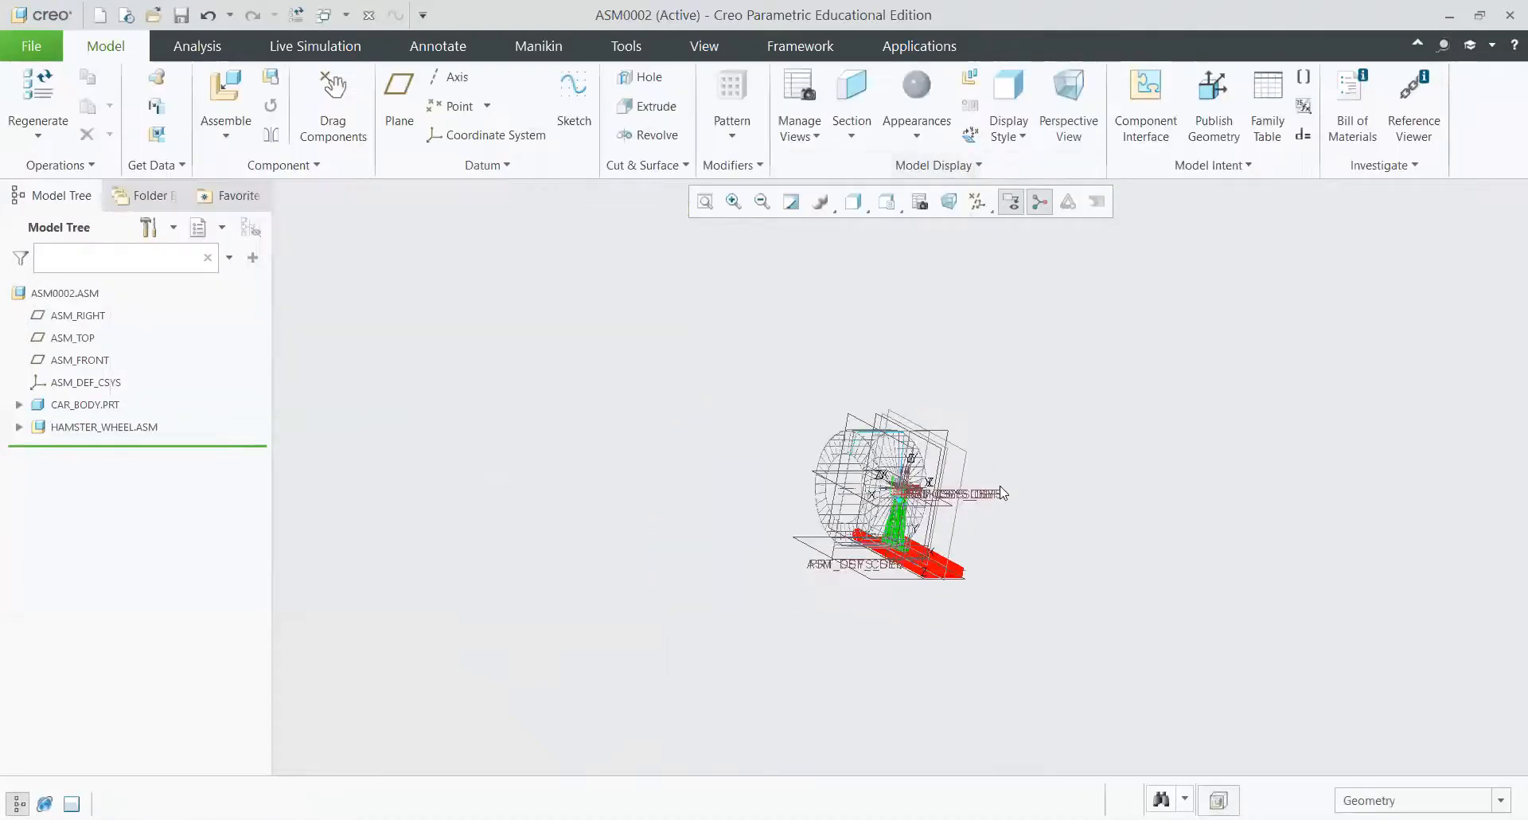
Step: Hide the datum planes and coordinate systems in the assembly display
middle_drag(1000, 486, 935, 492)
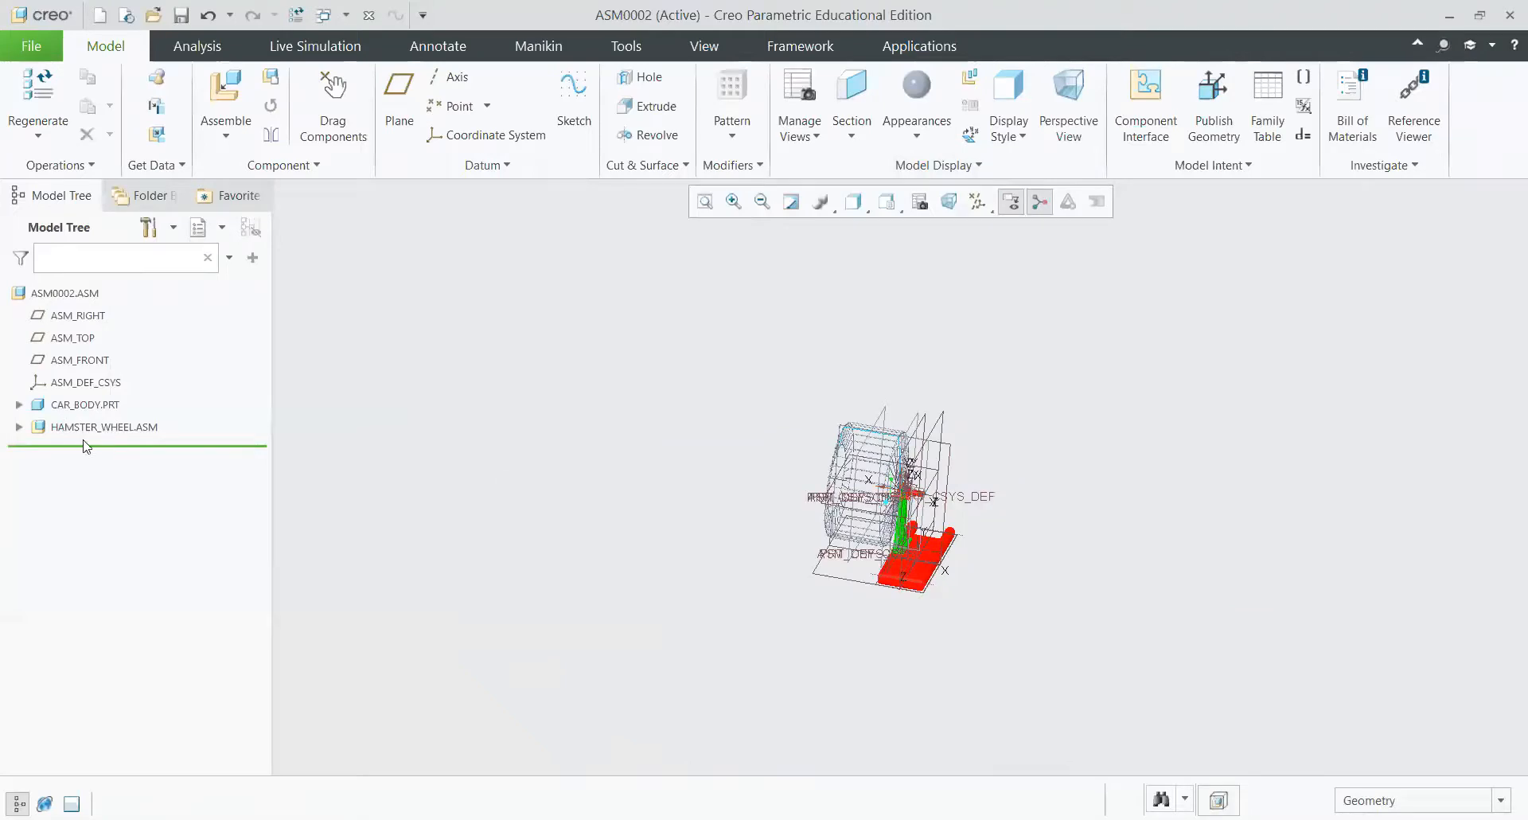
scroll(921, 508, down, 3)
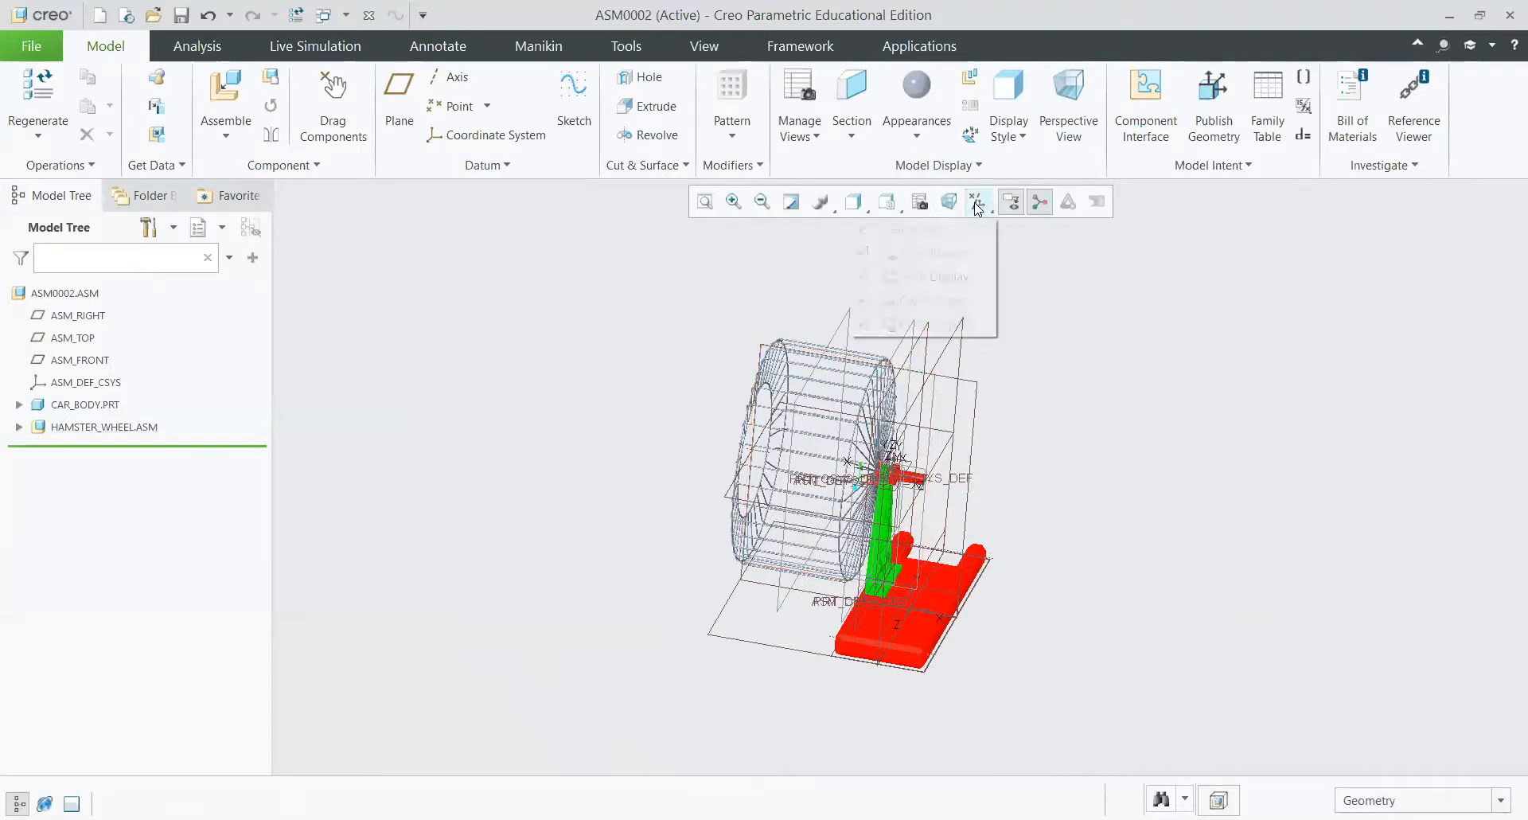
click(863, 325)
scroll(919, 531, down, 4)
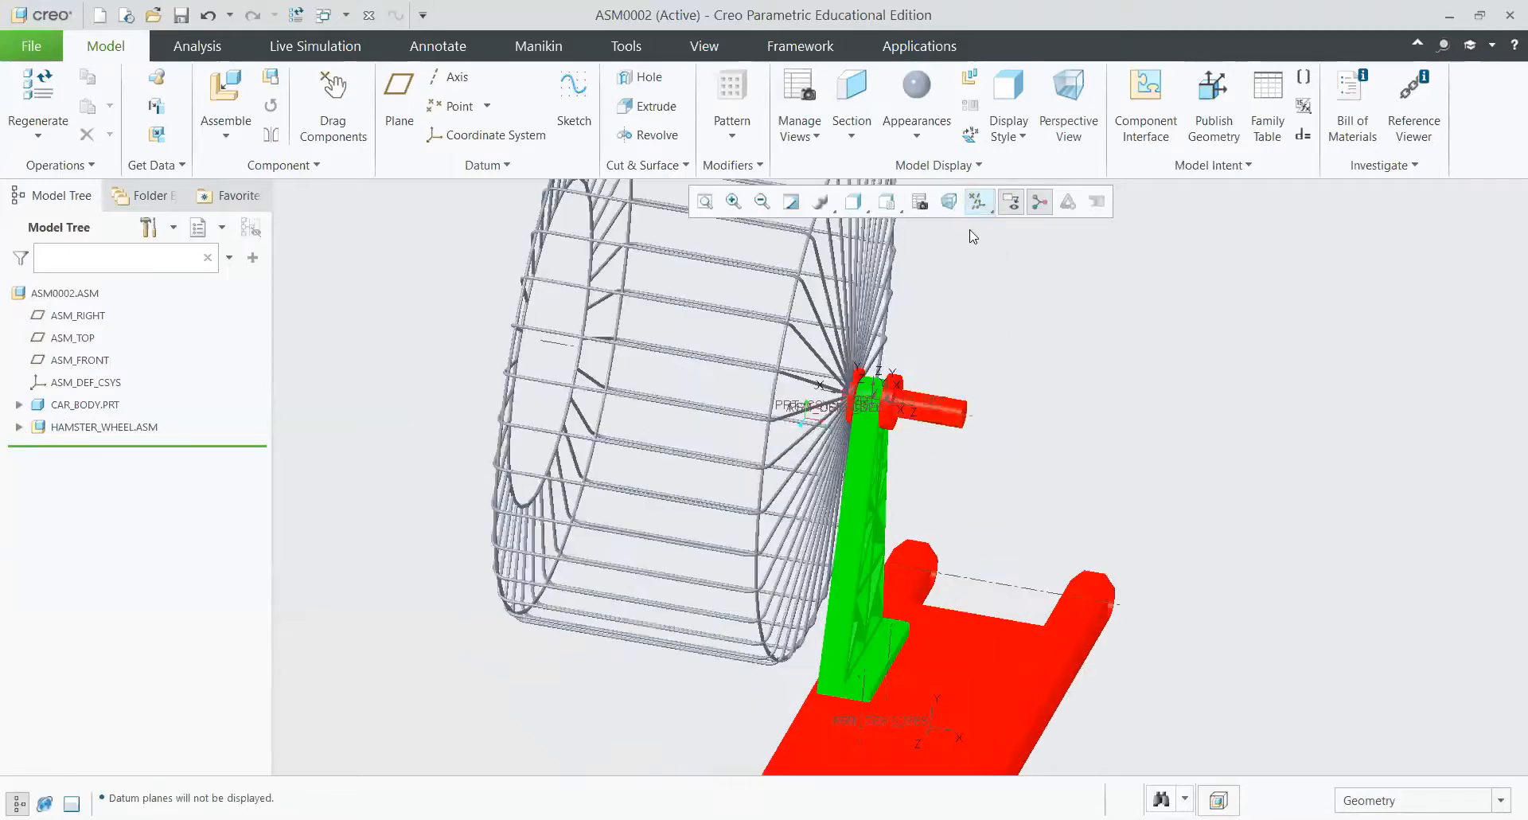
click(978, 202)
click(863, 301)
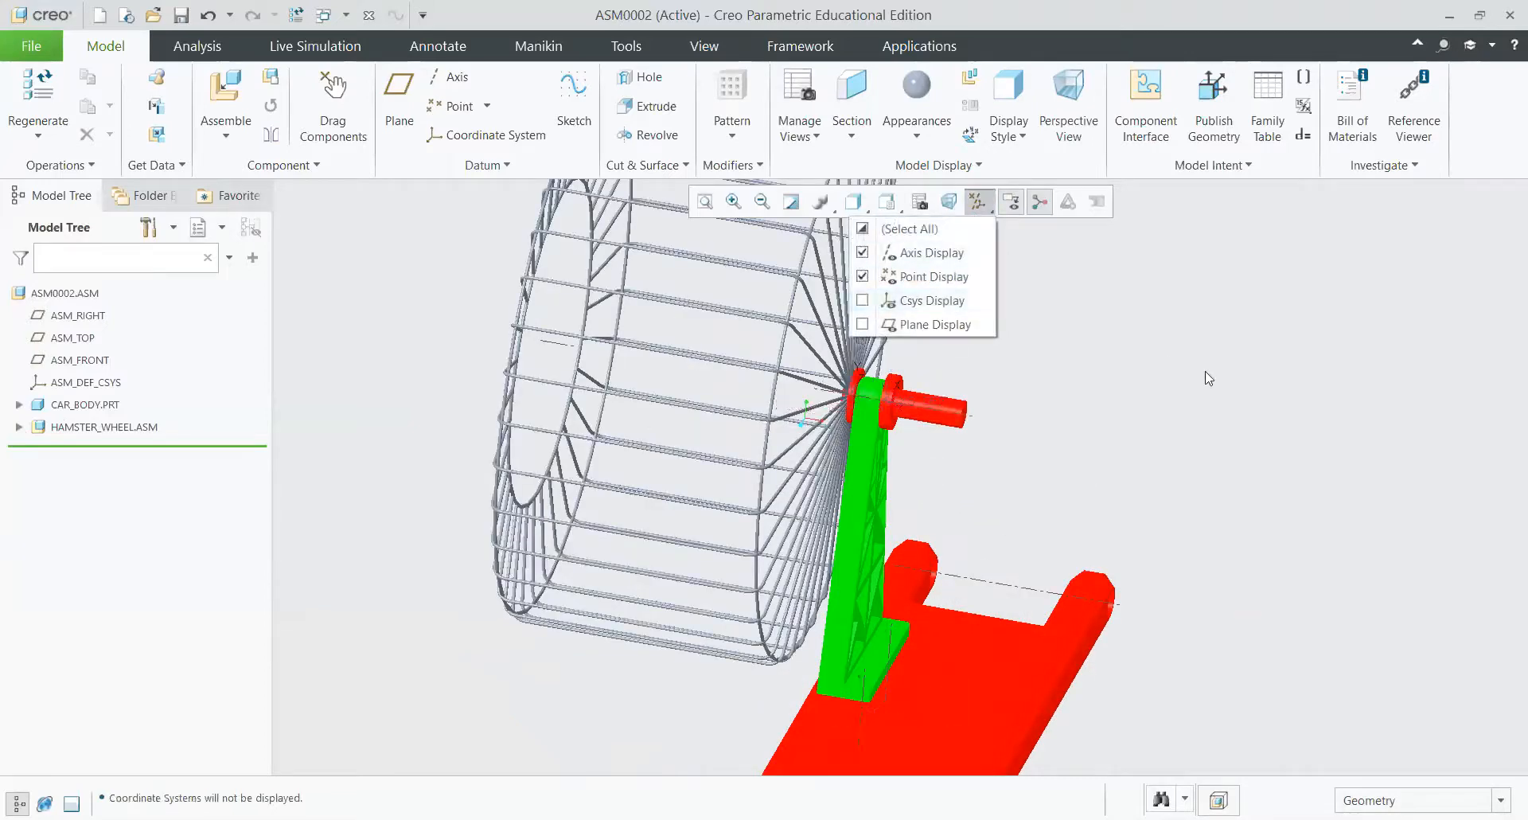
Step: Bring hamster_pulley.prt into the assembly as the next component
scroll(1217, 413, up, 3)
middle_drag(1207, 444, 1157, 478)
scroll(1119, 454, down, 6)
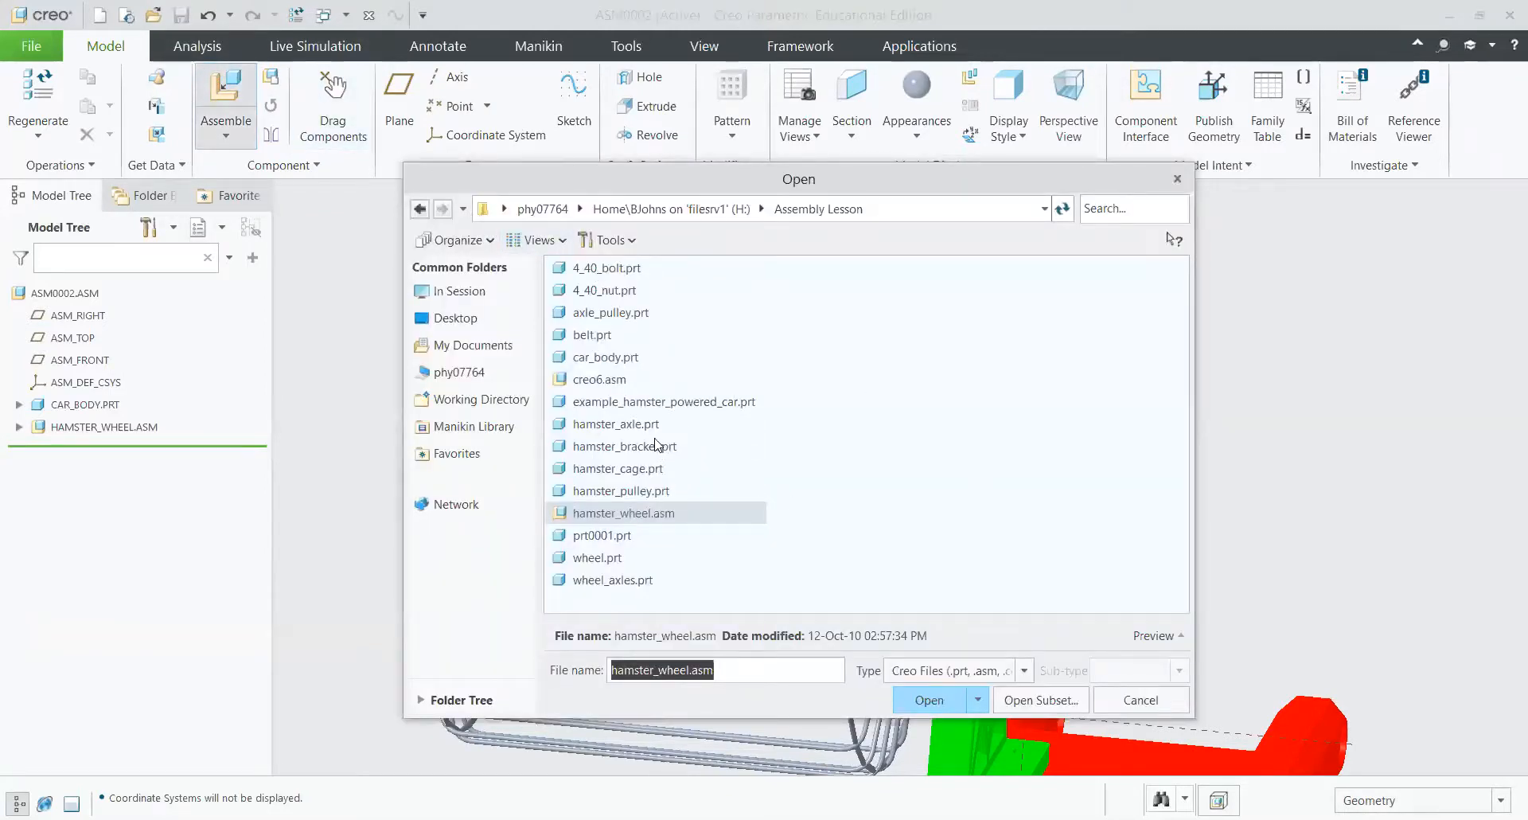
click(655, 492)
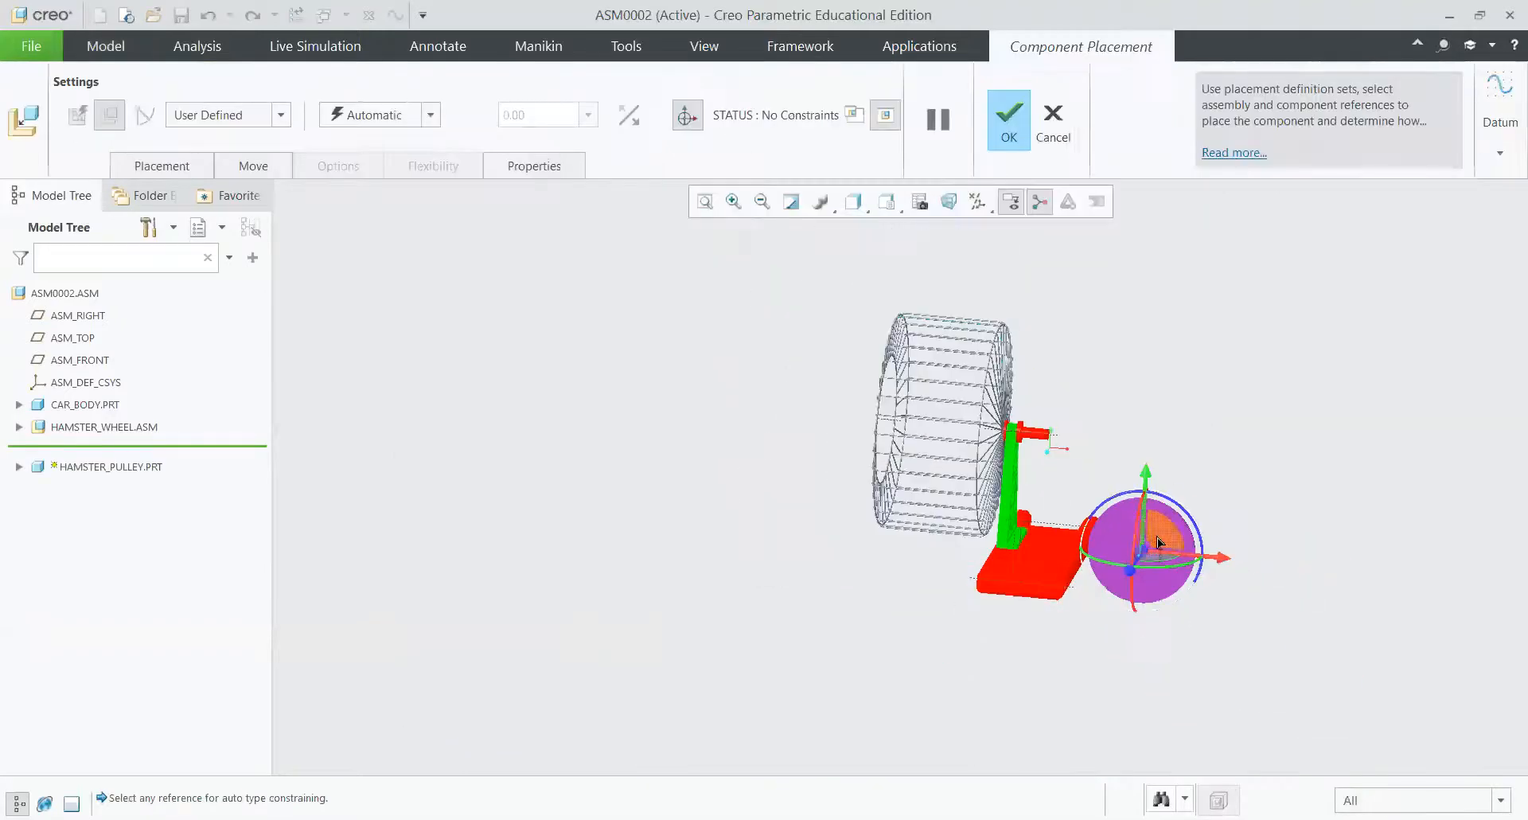
Step: Pair the pulley's centre-hole axis with the cylindrical surface of the hamster wheel's protruding axle as a placement constraint
middle_drag(1160, 545, 1124, 606)
scroll(1122, 607, down, 7)
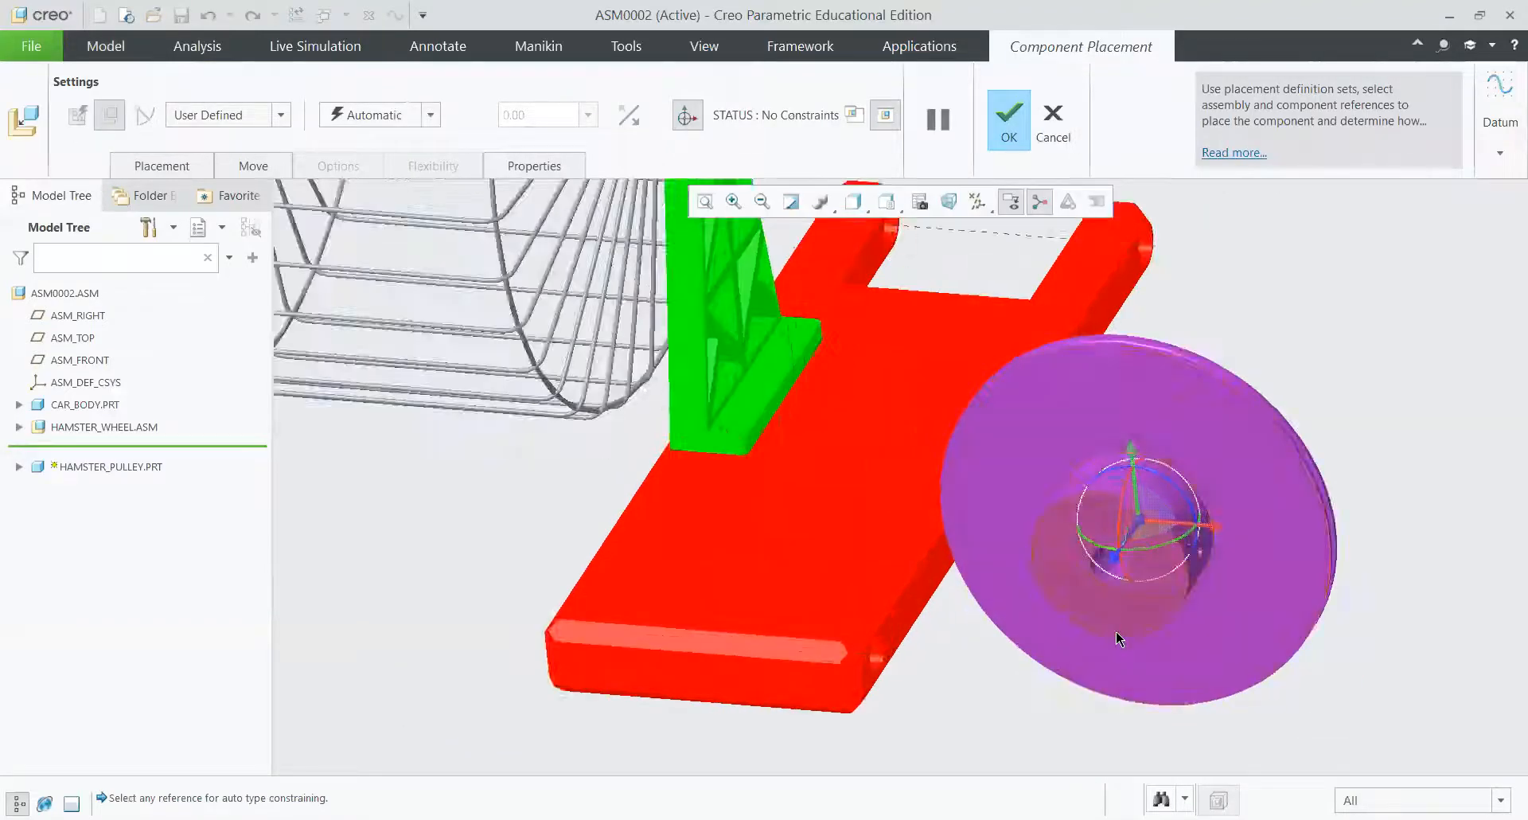
scroll(1101, 534, down, 3)
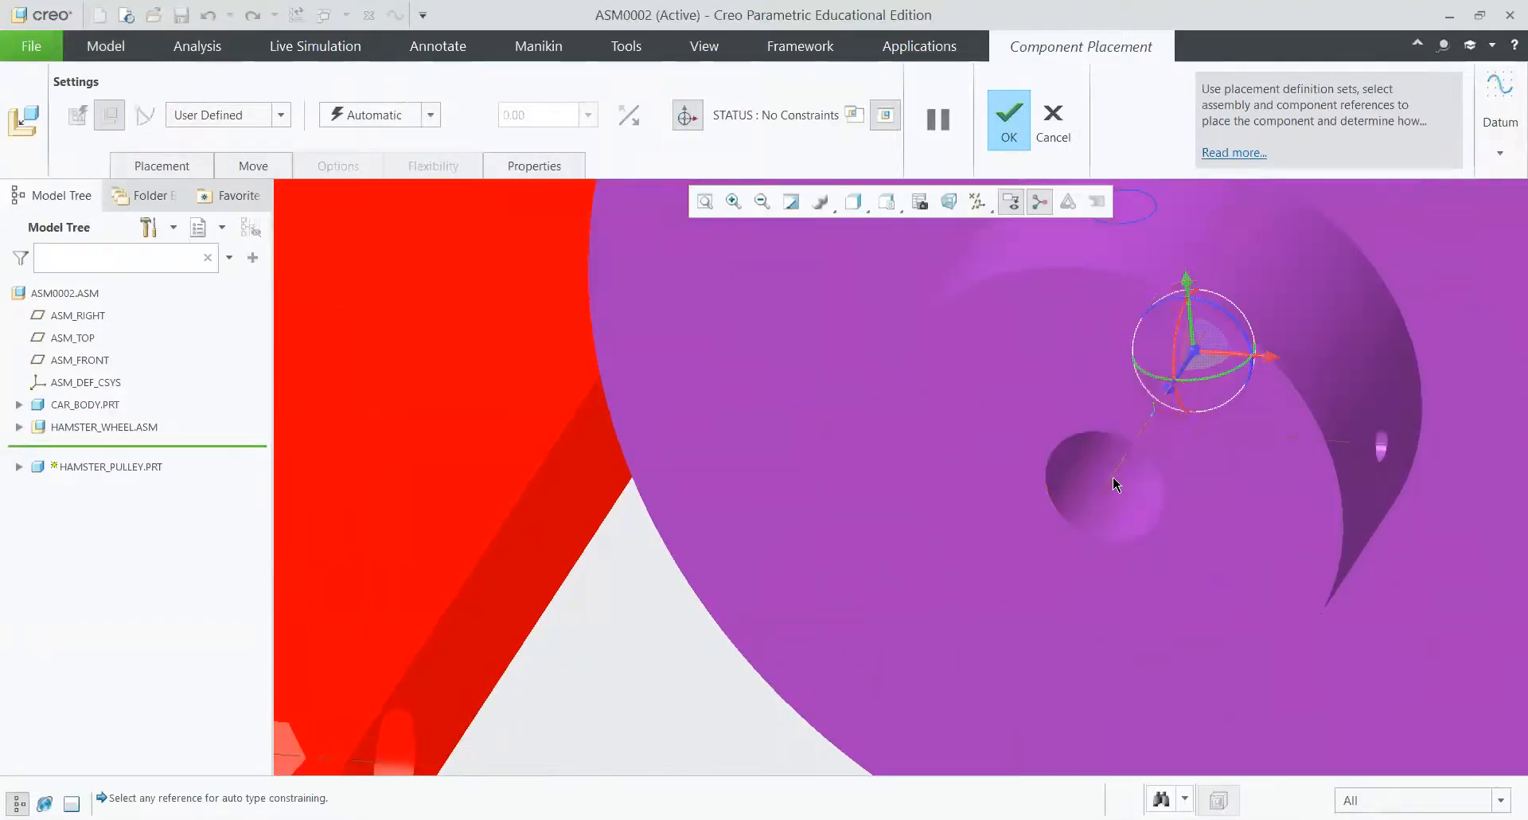
click(1112, 478)
scroll(1109, 475, up, 10)
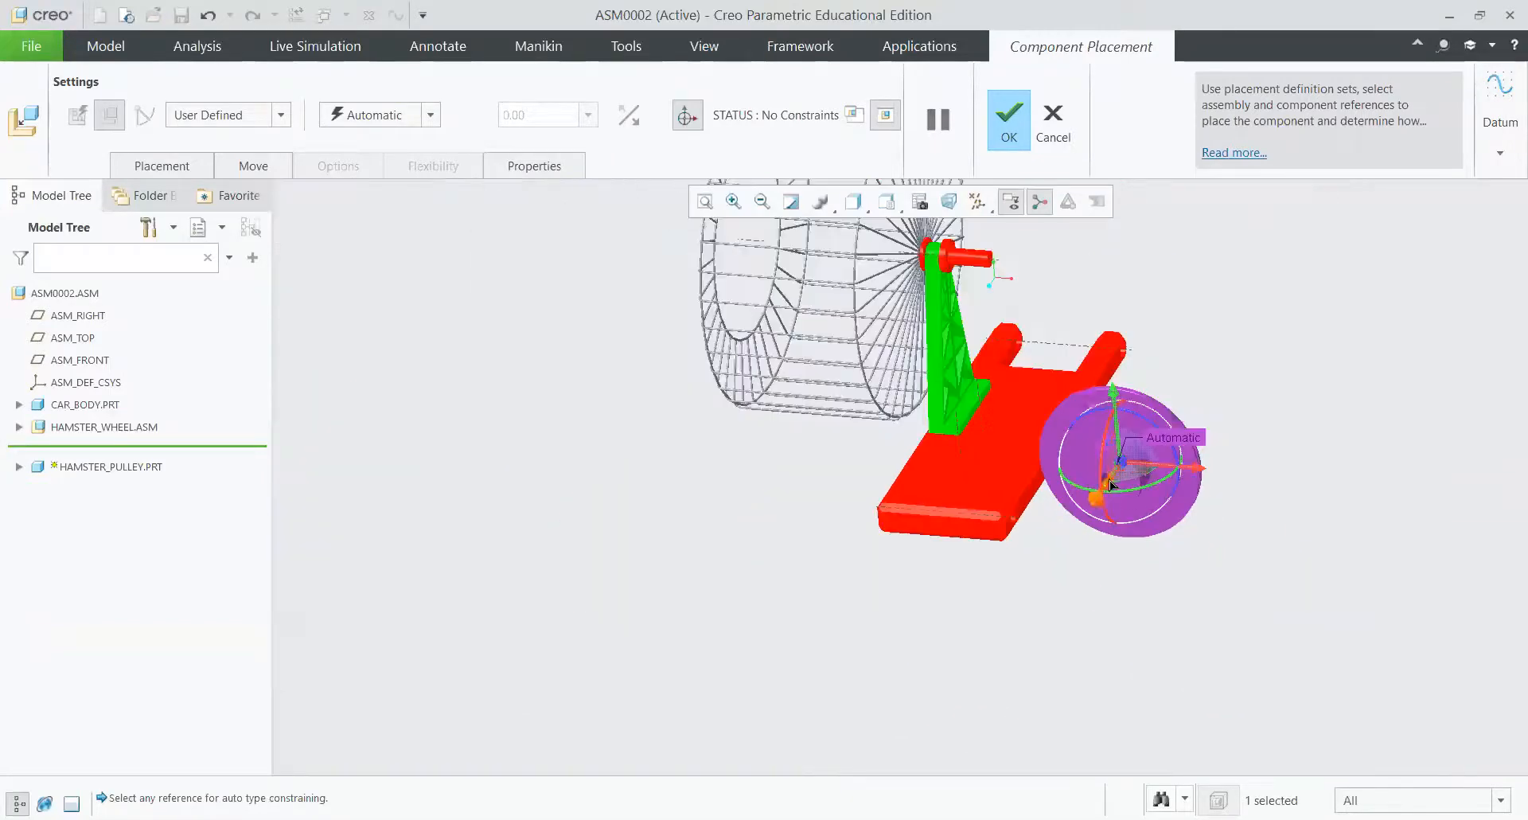
scroll(1219, 495, down, 6)
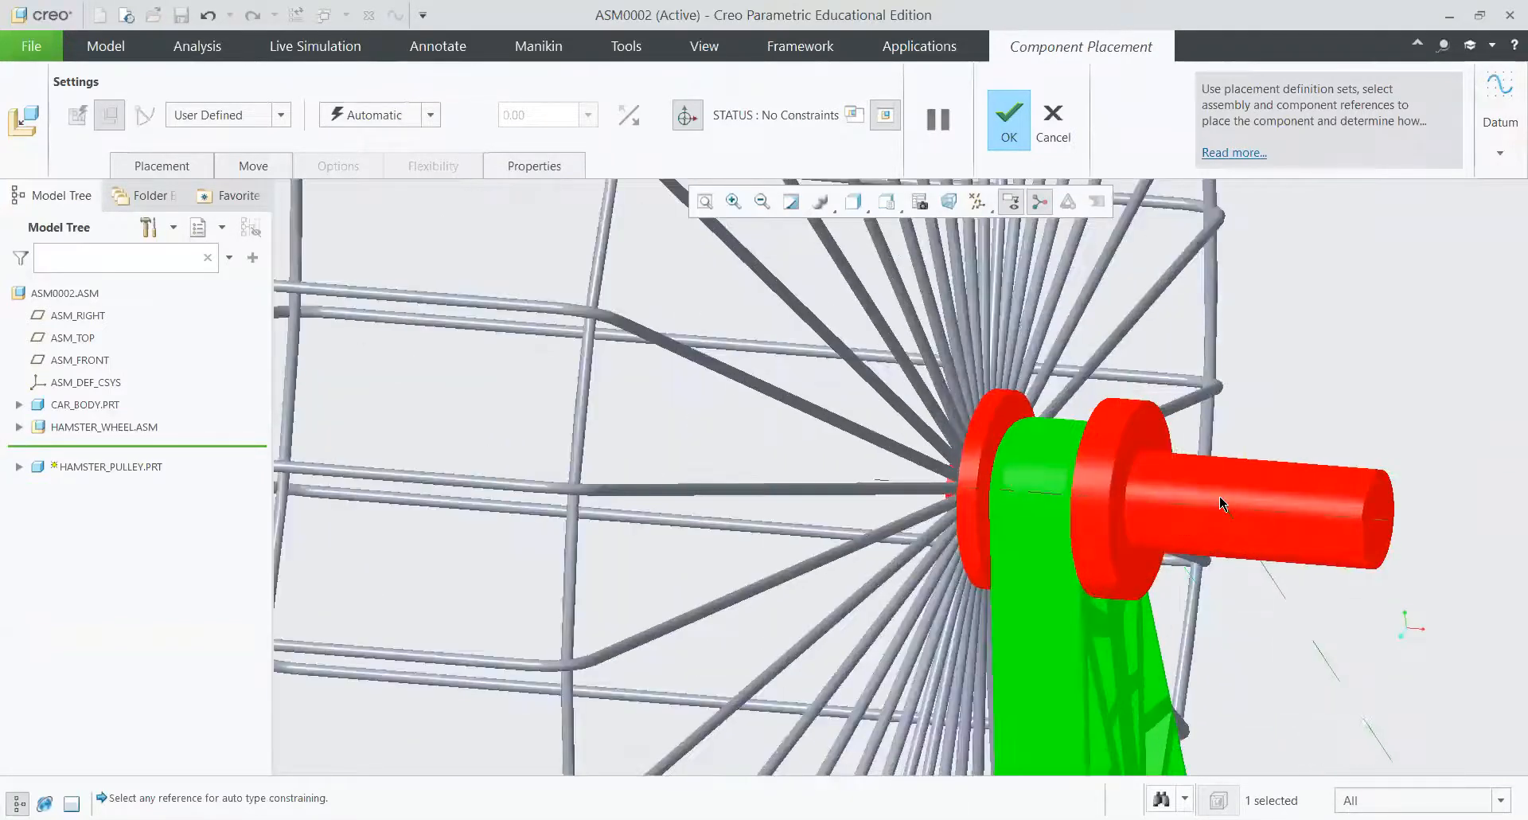
click(1221, 503)
scroll(1118, 538, up, 5)
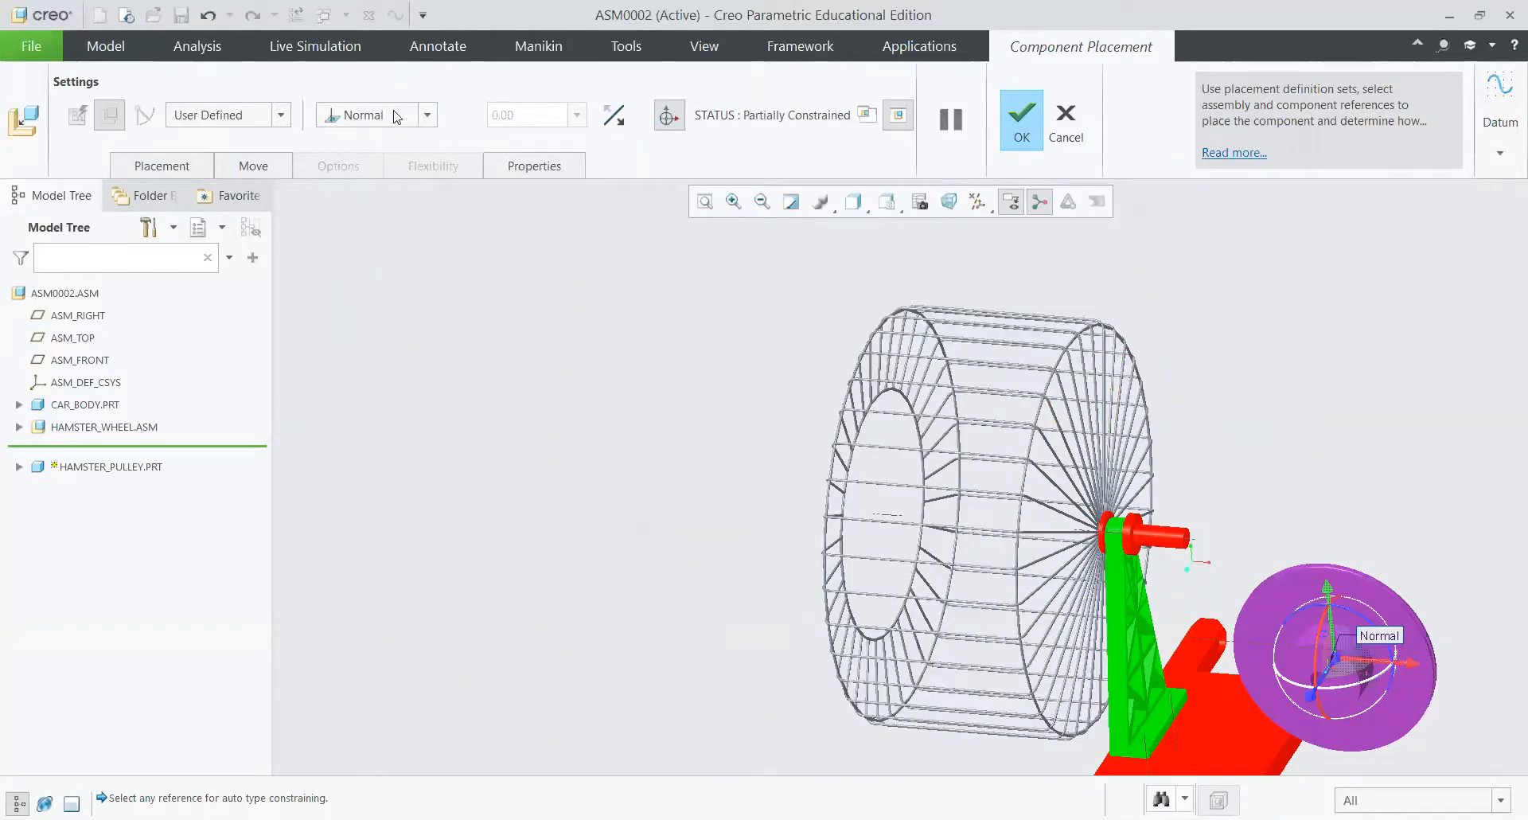
Step: Change the constraint between the pulley's centre-hole axis and the hamster wheel axle to Coincident
click(427, 115)
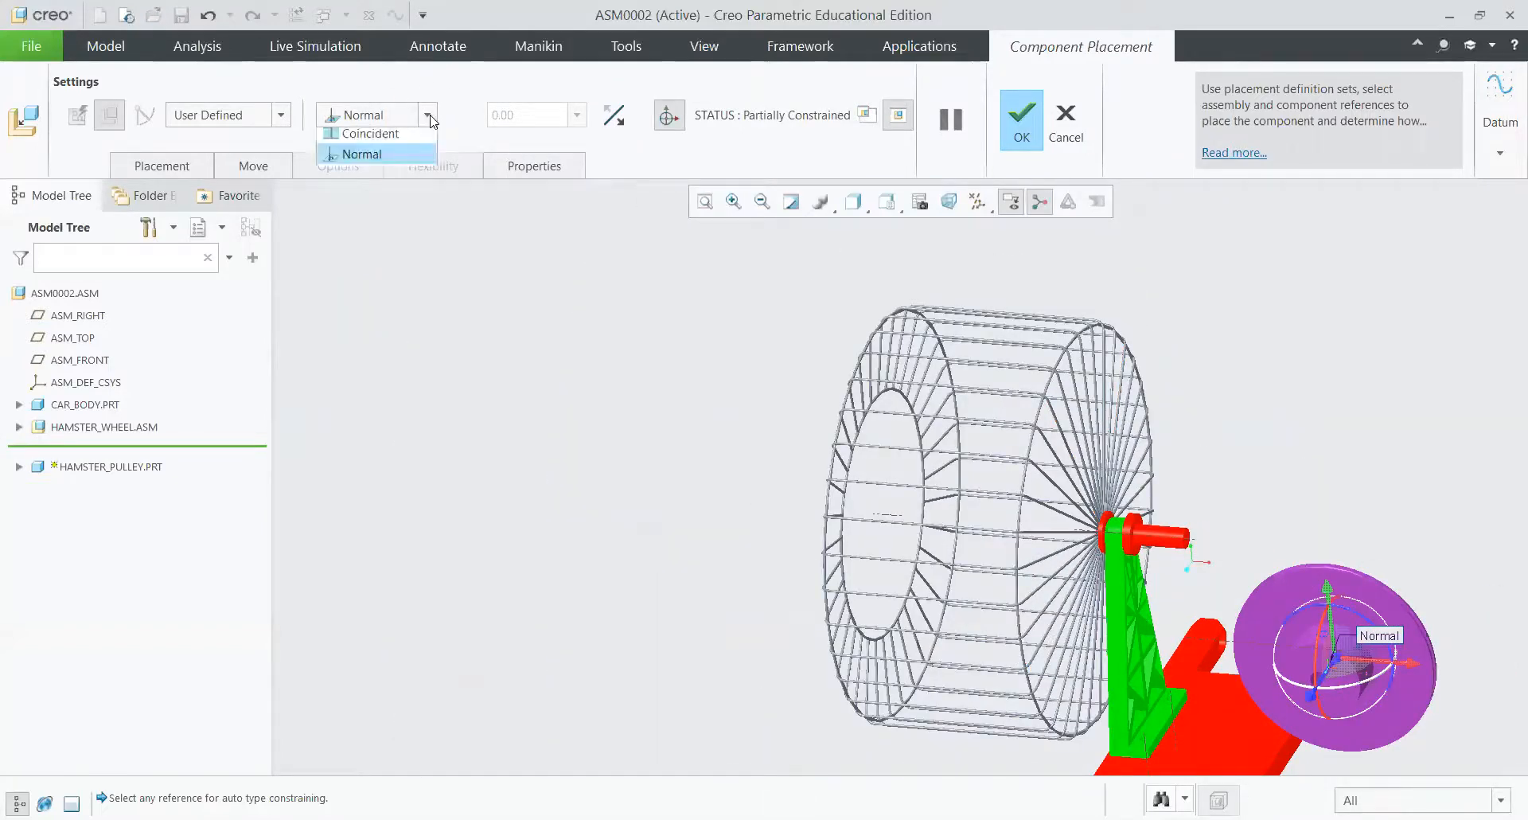
click(391, 203)
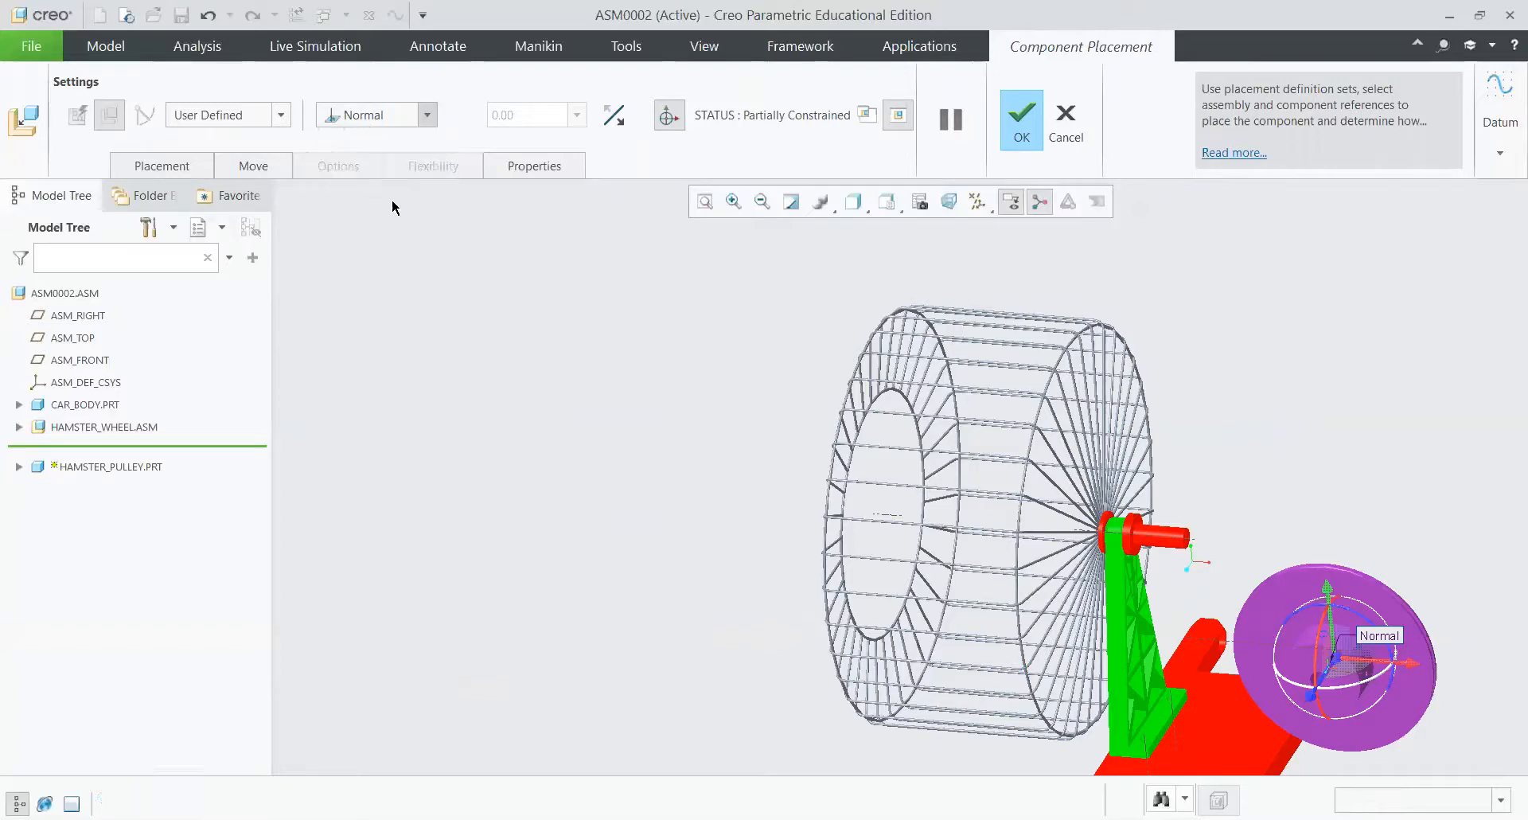
scroll(1011, 382, up, 2)
mouse_move(1200, 467)
mouse_down()
mouse_move(1102, 464)
mouse_move(1219, 478)
mouse_up()
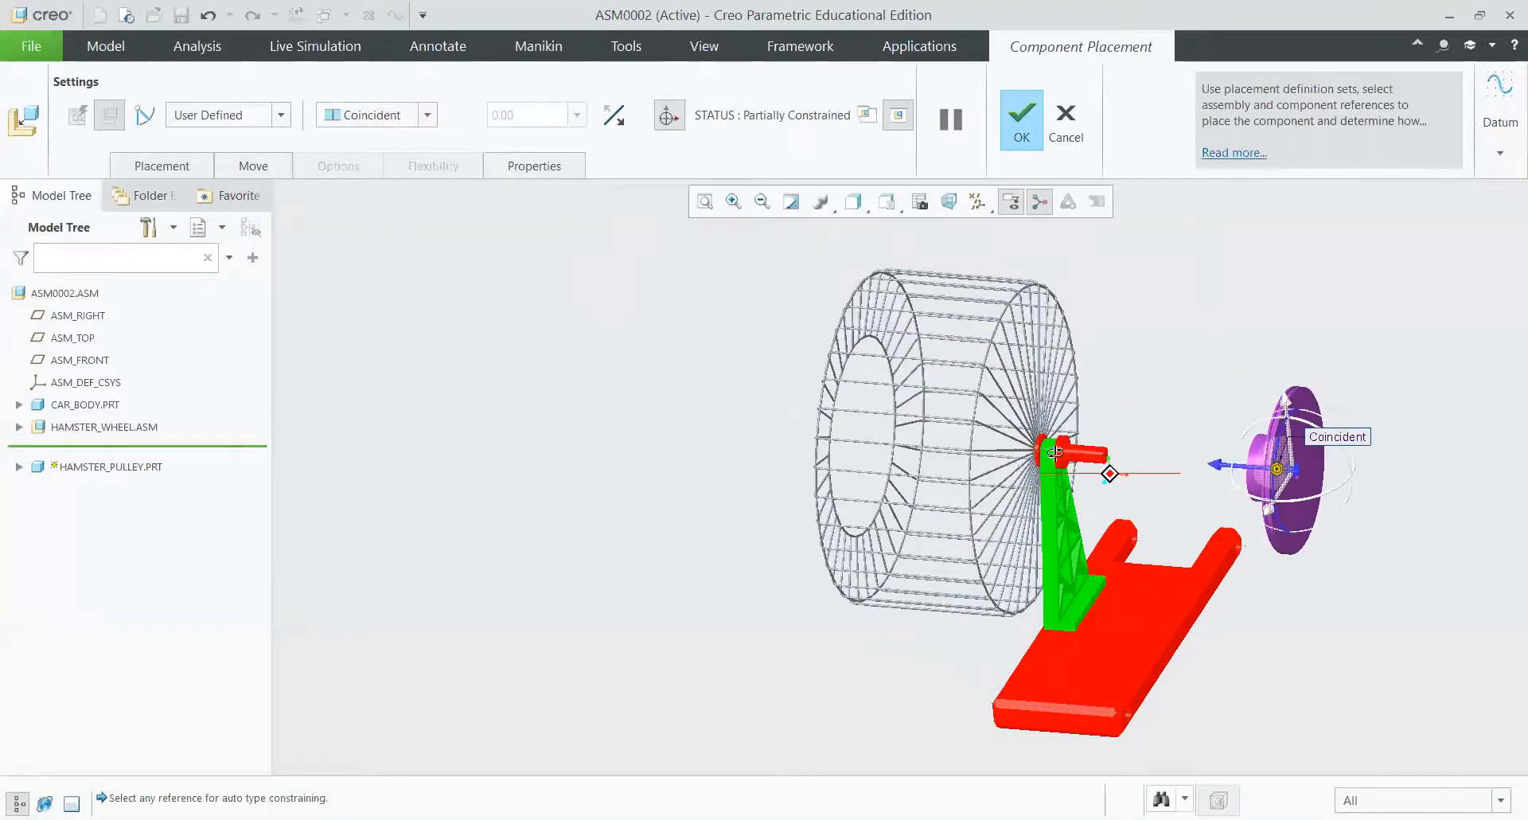
Step: Add a second placement constraint for the pulley, using its flat hub face as the component reference
middle_drag(1108, 473, 1476, 418)
scroll(1154, 462, down, 4)
drag(1476, 418, 1107, 457)
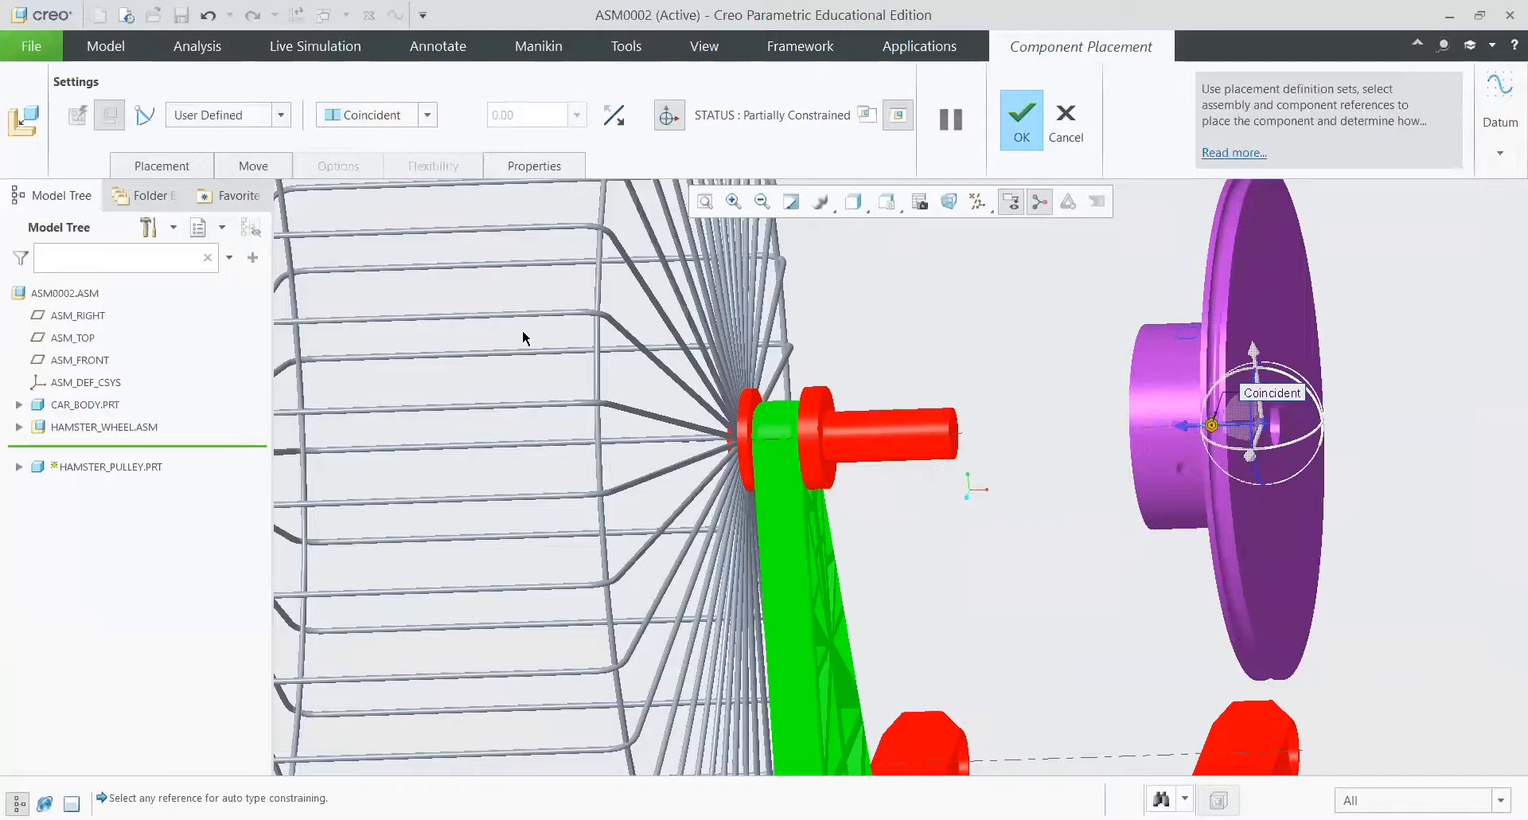
click(184, 168)
click(199, 312)
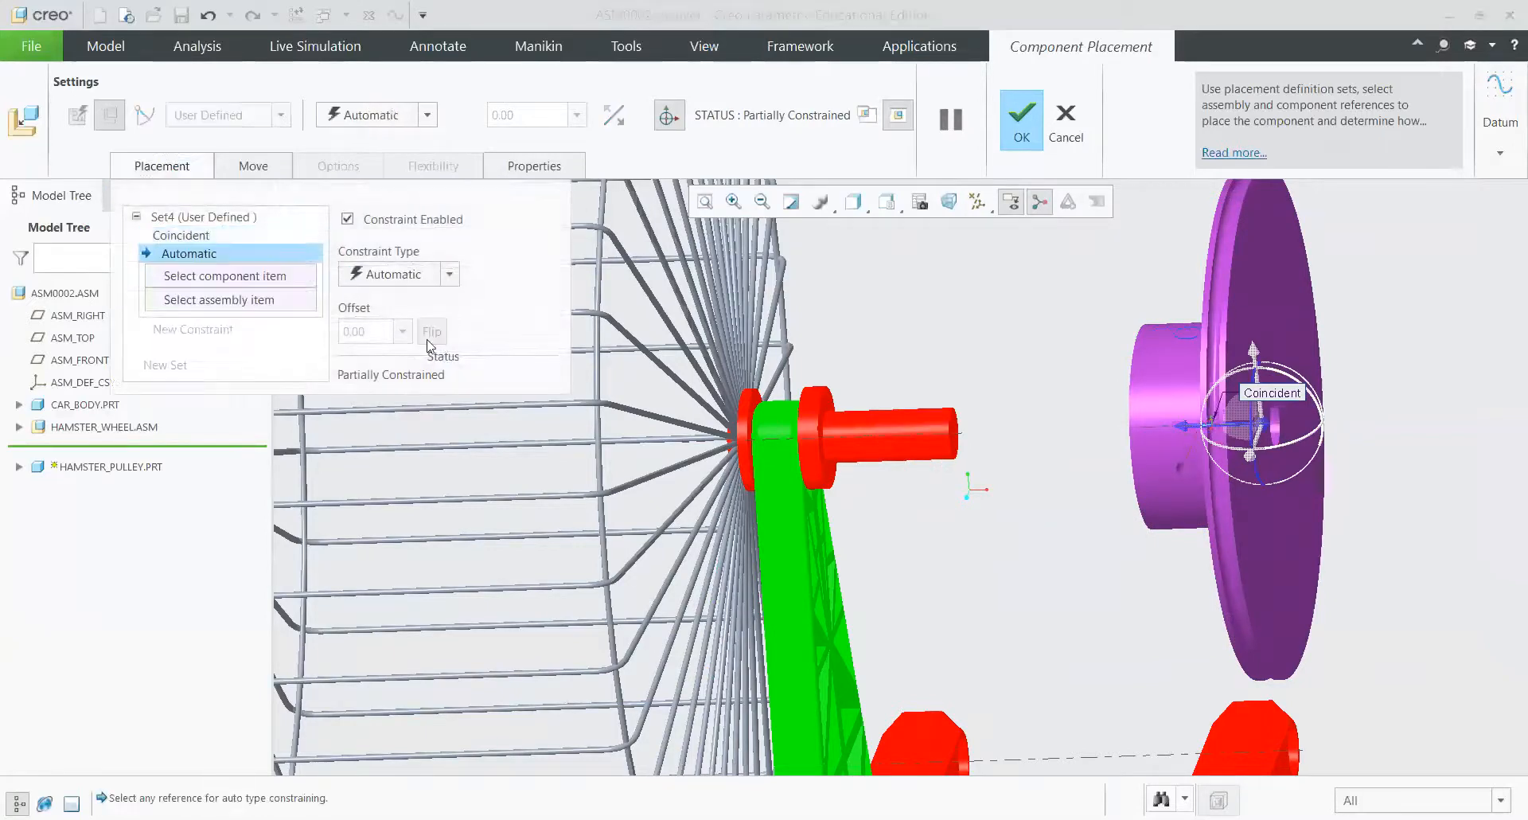
scroll(1053, 428, down, 3)
scroll(1104, 446, up, 3)
middle_drag(1053, 423, 933, 468)
click(1067, 355)
Step: Make the pulley's hub face coincident with the axle's outer flange face and accept the placement
scroll(1101, 465, down, 3)
scroll(931, 465, up, 5)
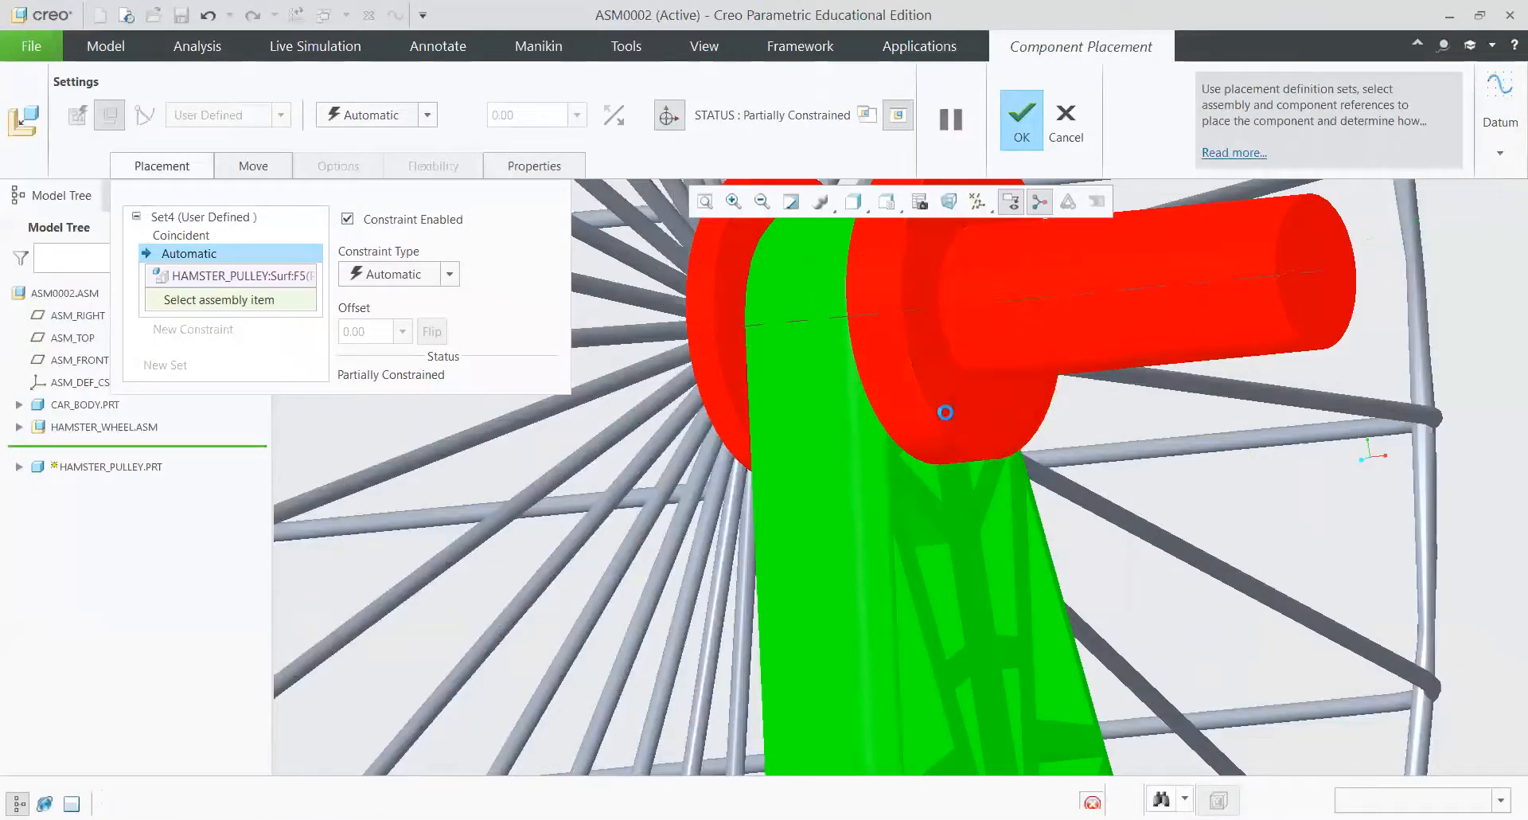
click(946, 414)
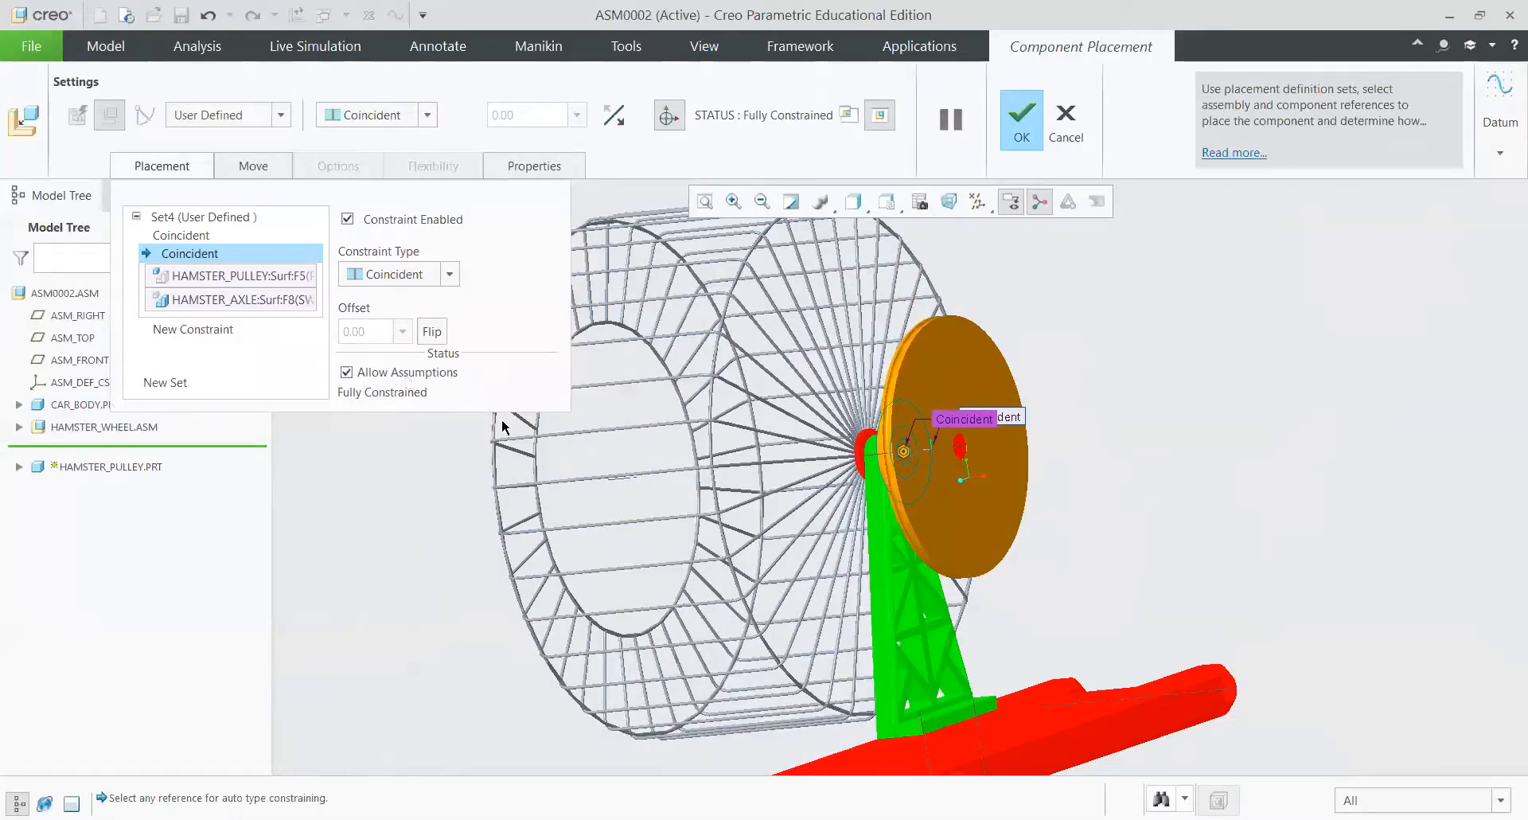
click(1021, 118)
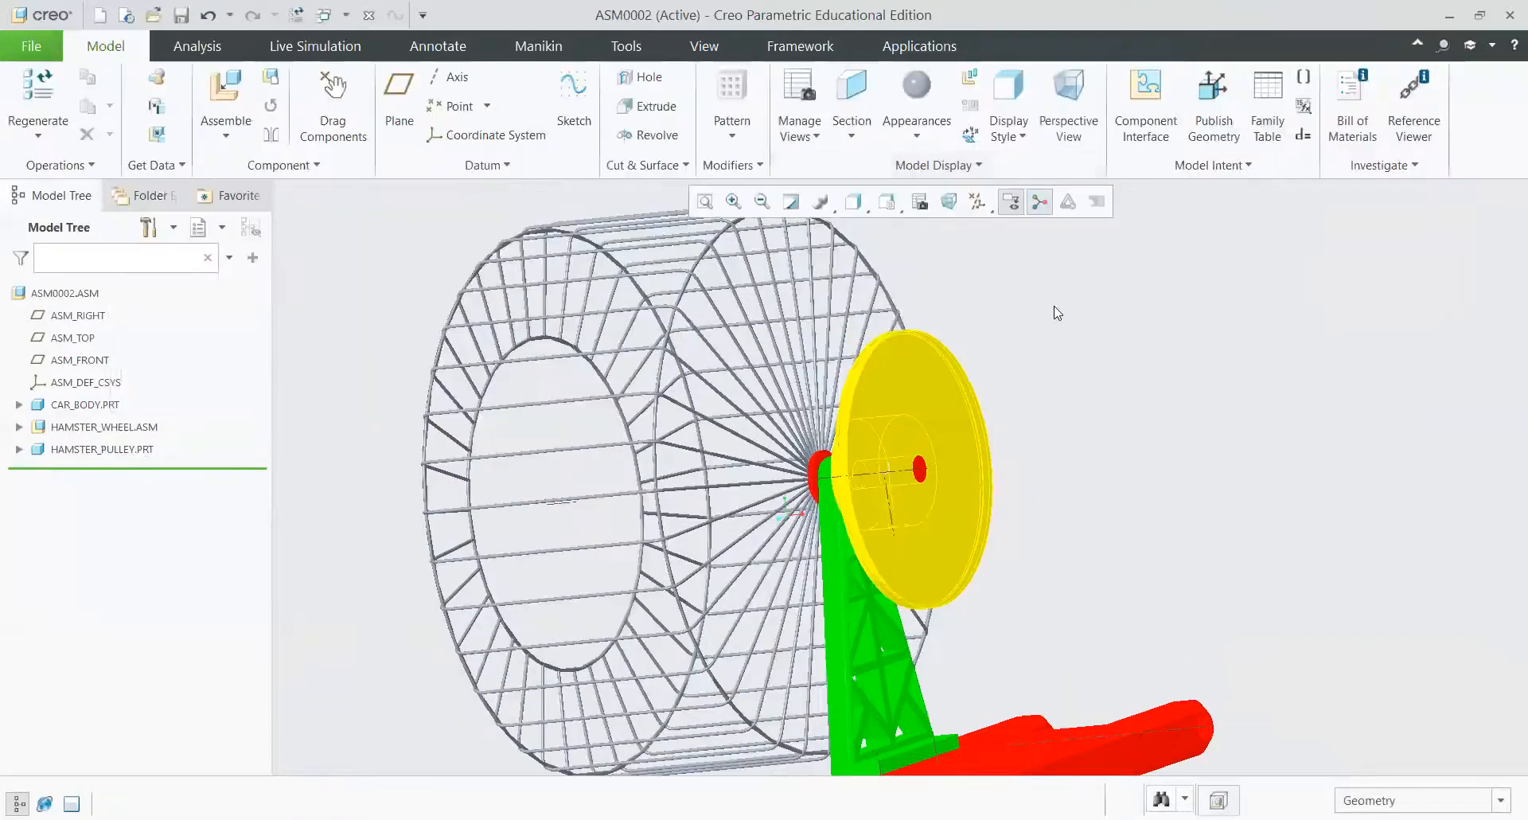
scroll(1057, 307, down, 5)
middle_drag(1078, 352, 606, 498)
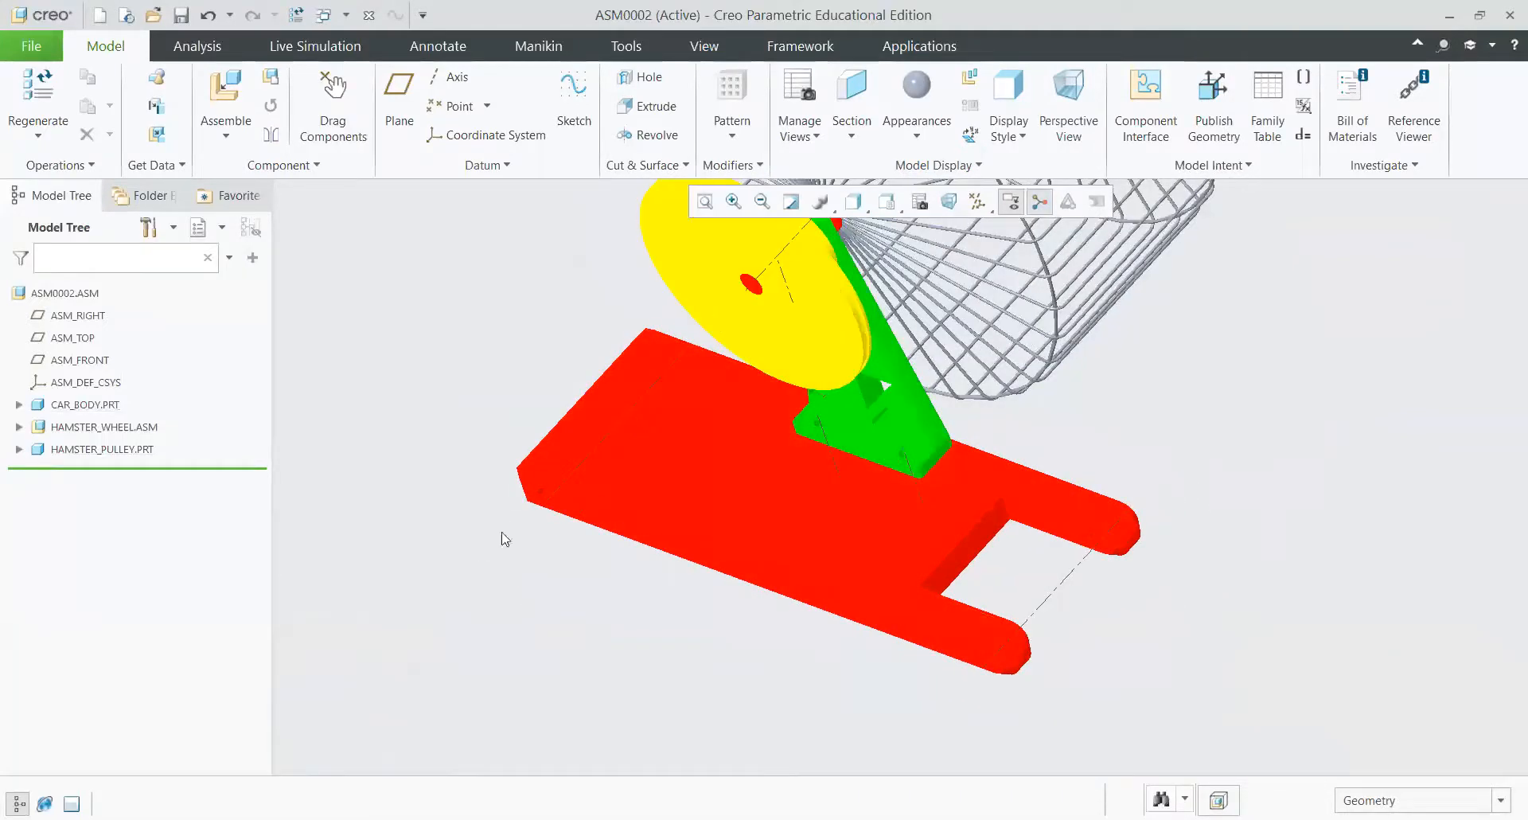
key(ctrl+d)
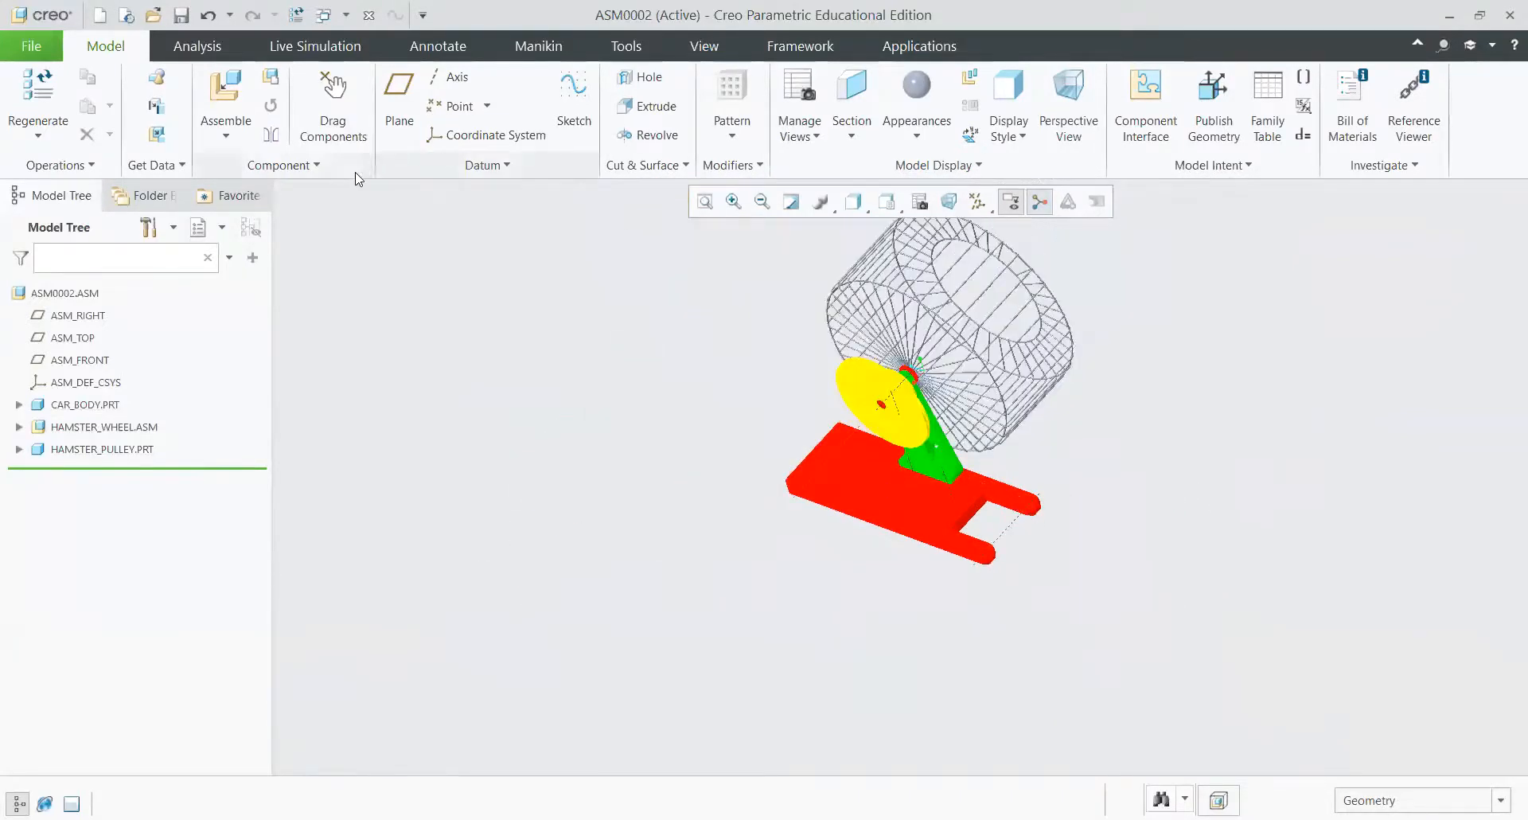
click(251, 118)
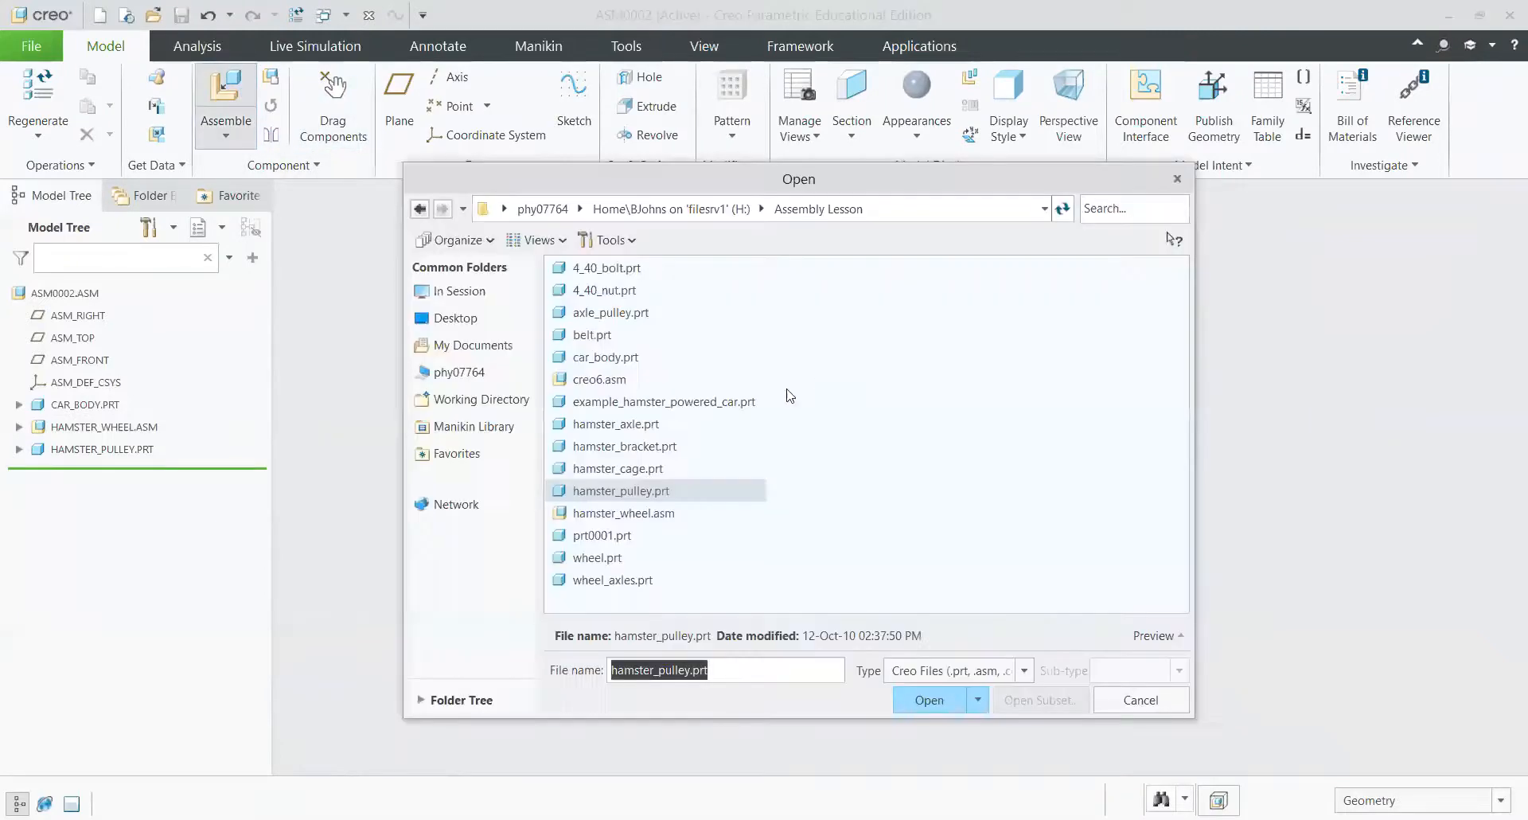
double_click(625, 428)
scroll(764, 489, down, 5)
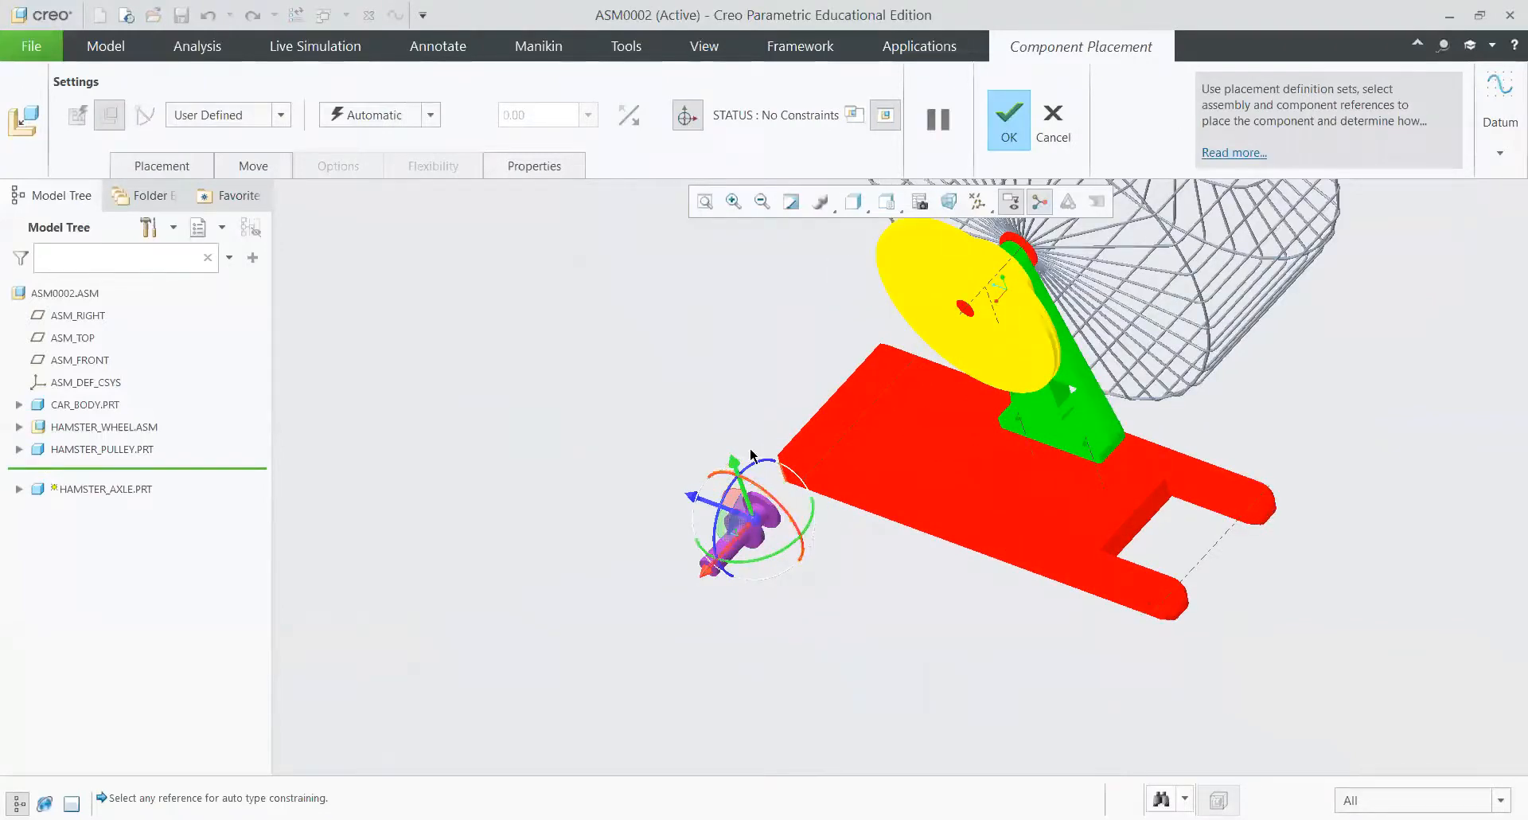
click(1053, 119)
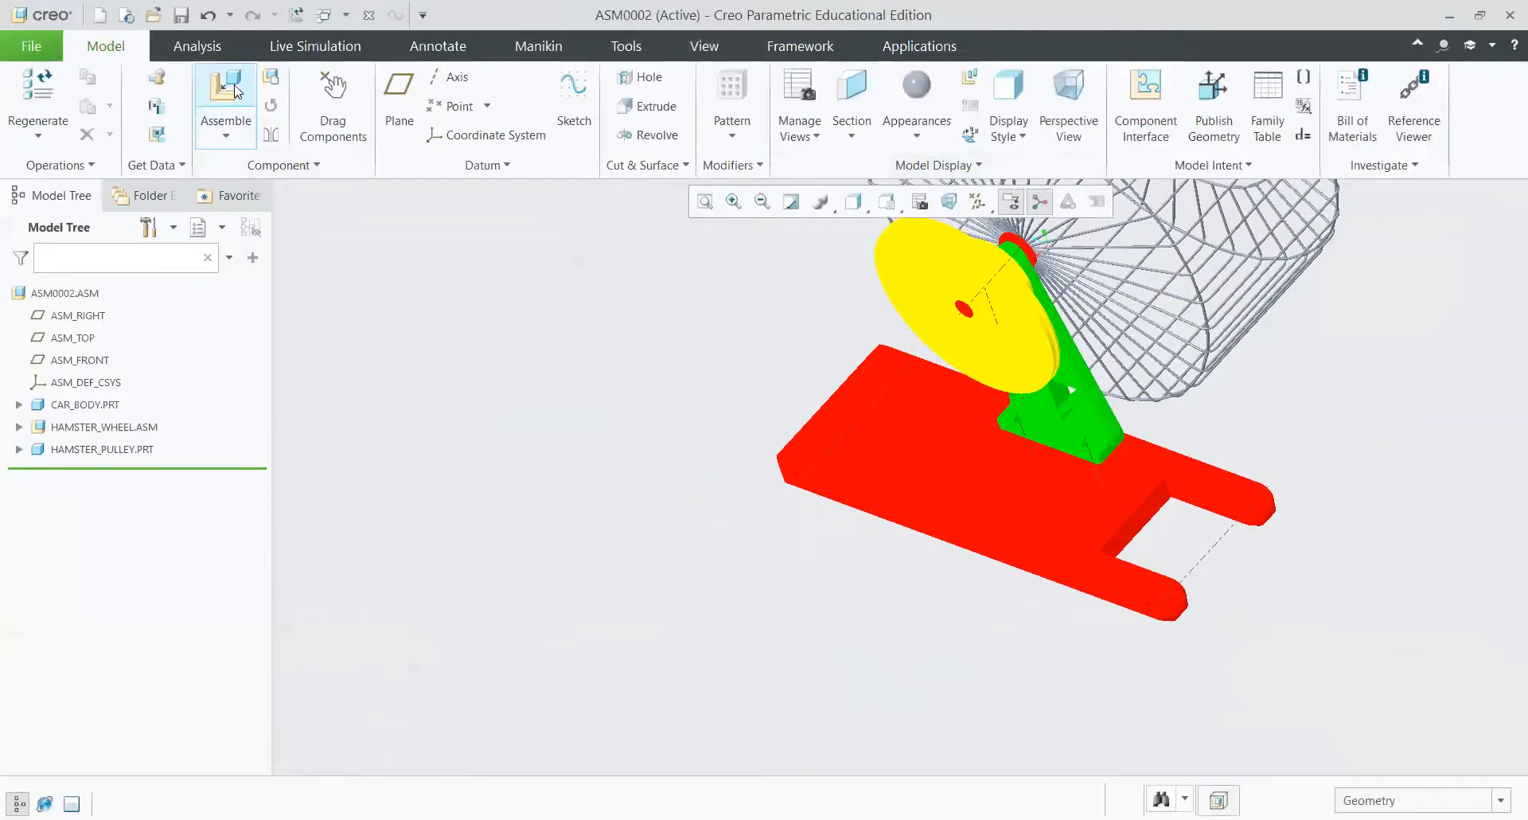
Step: Bring wheel_axles.prt into the assembly as the next component
click(231, 89)
double_click(605, 580)
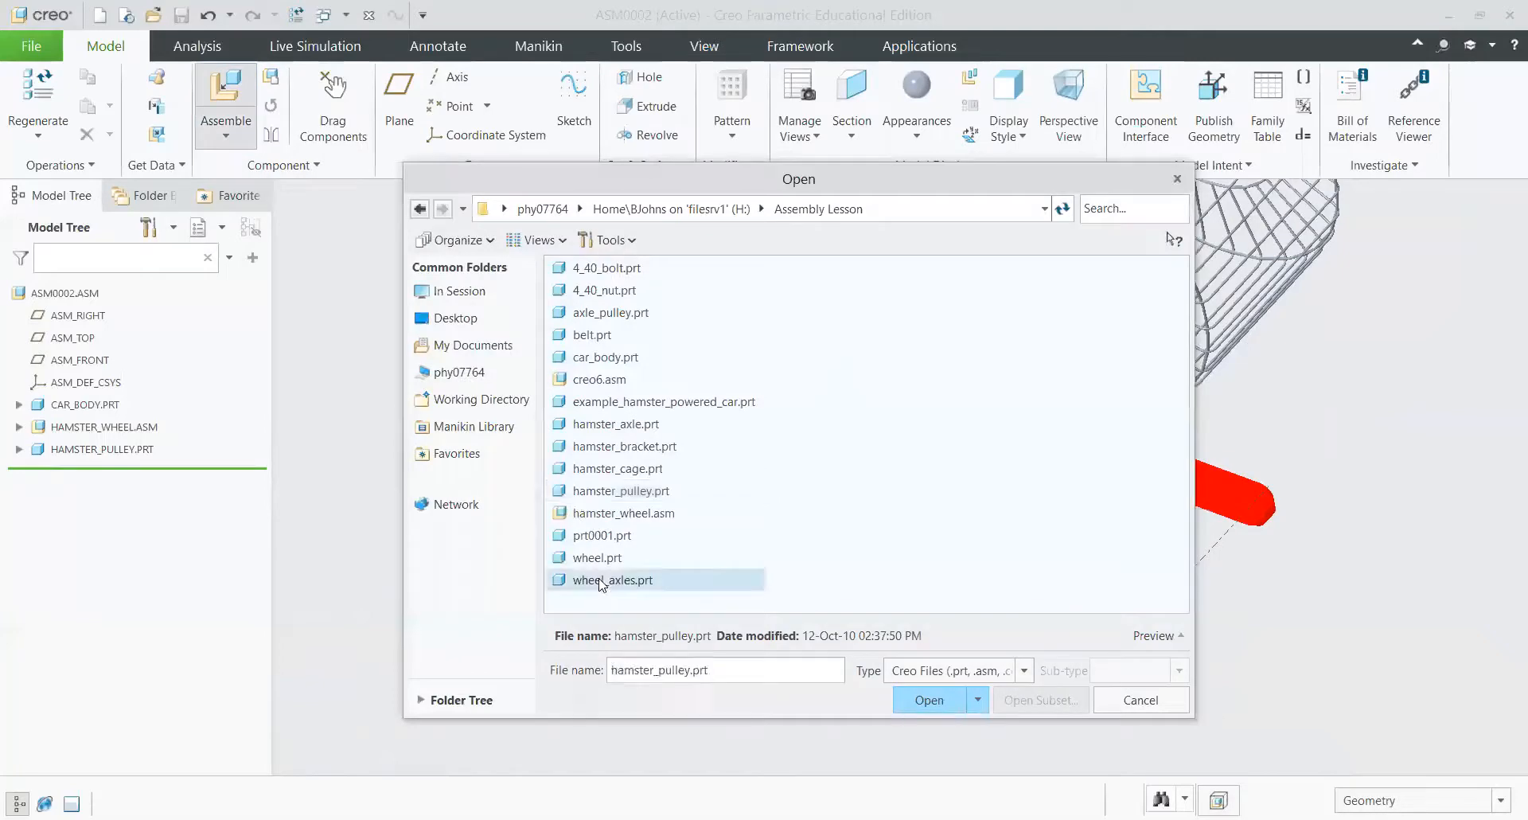
scroll(767, 521, up, 6)
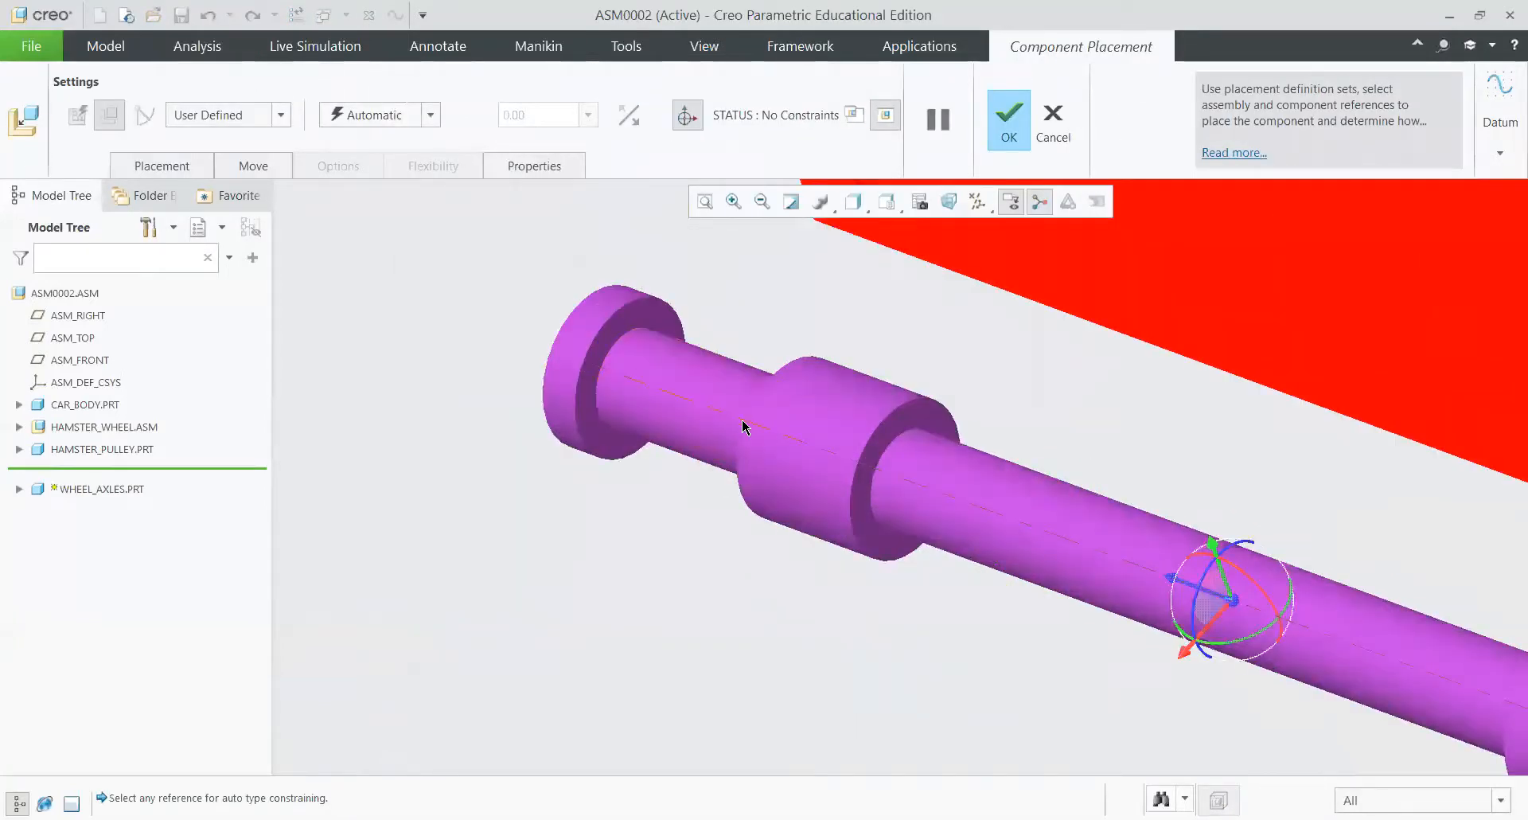
Step: Make the wheel axle's centre axis coincident with the hole axis at the car body's solid end, opposite the fork
click(979, 502)
scroll(971, 507, up, 6)
scroll(963, 502, up, 6)
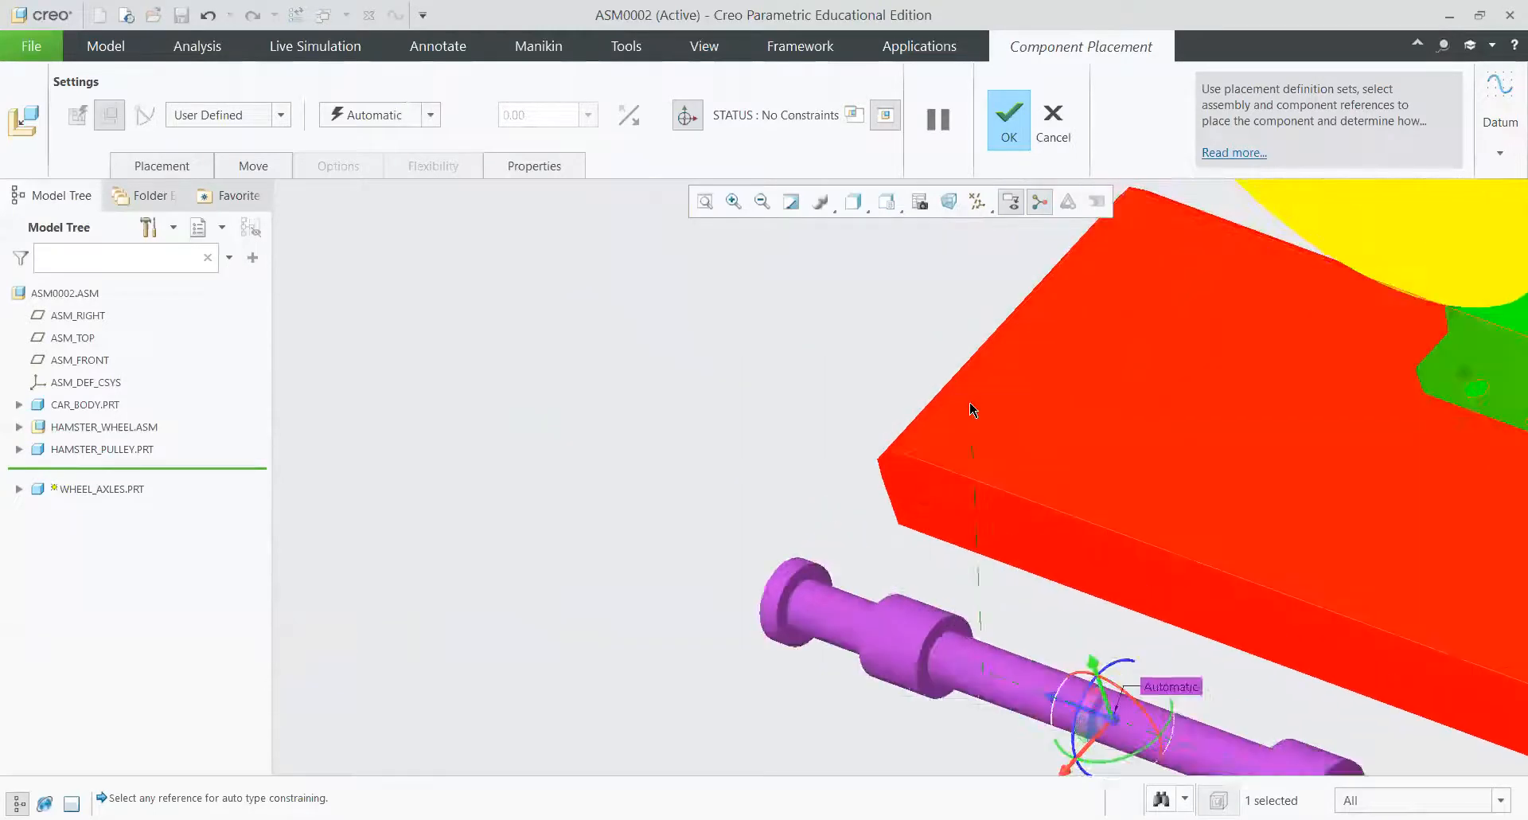
click(1044, 452)
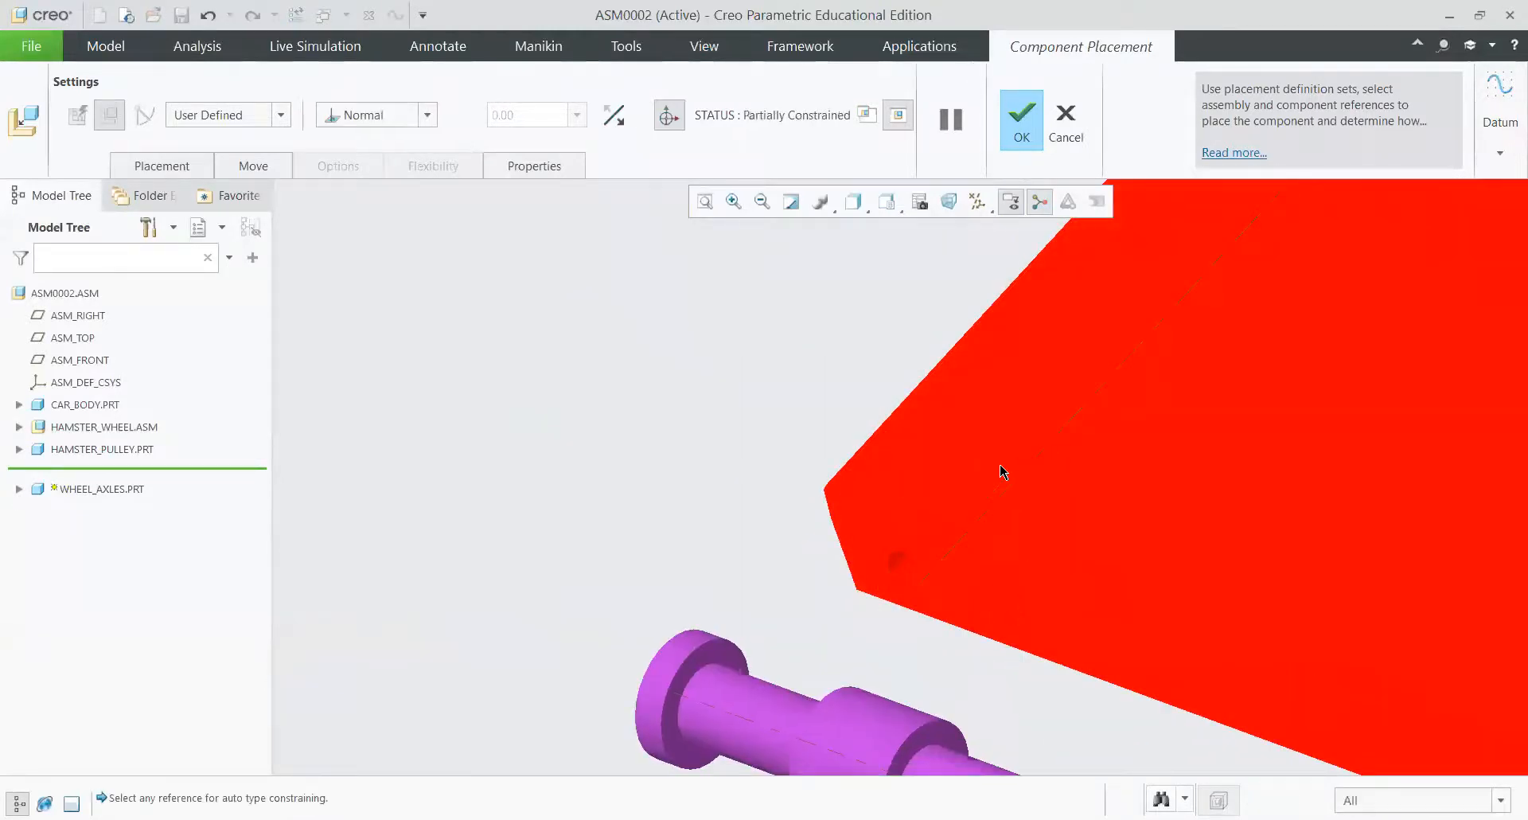
scroll(670, 451, down, 6)
click(397, 121)
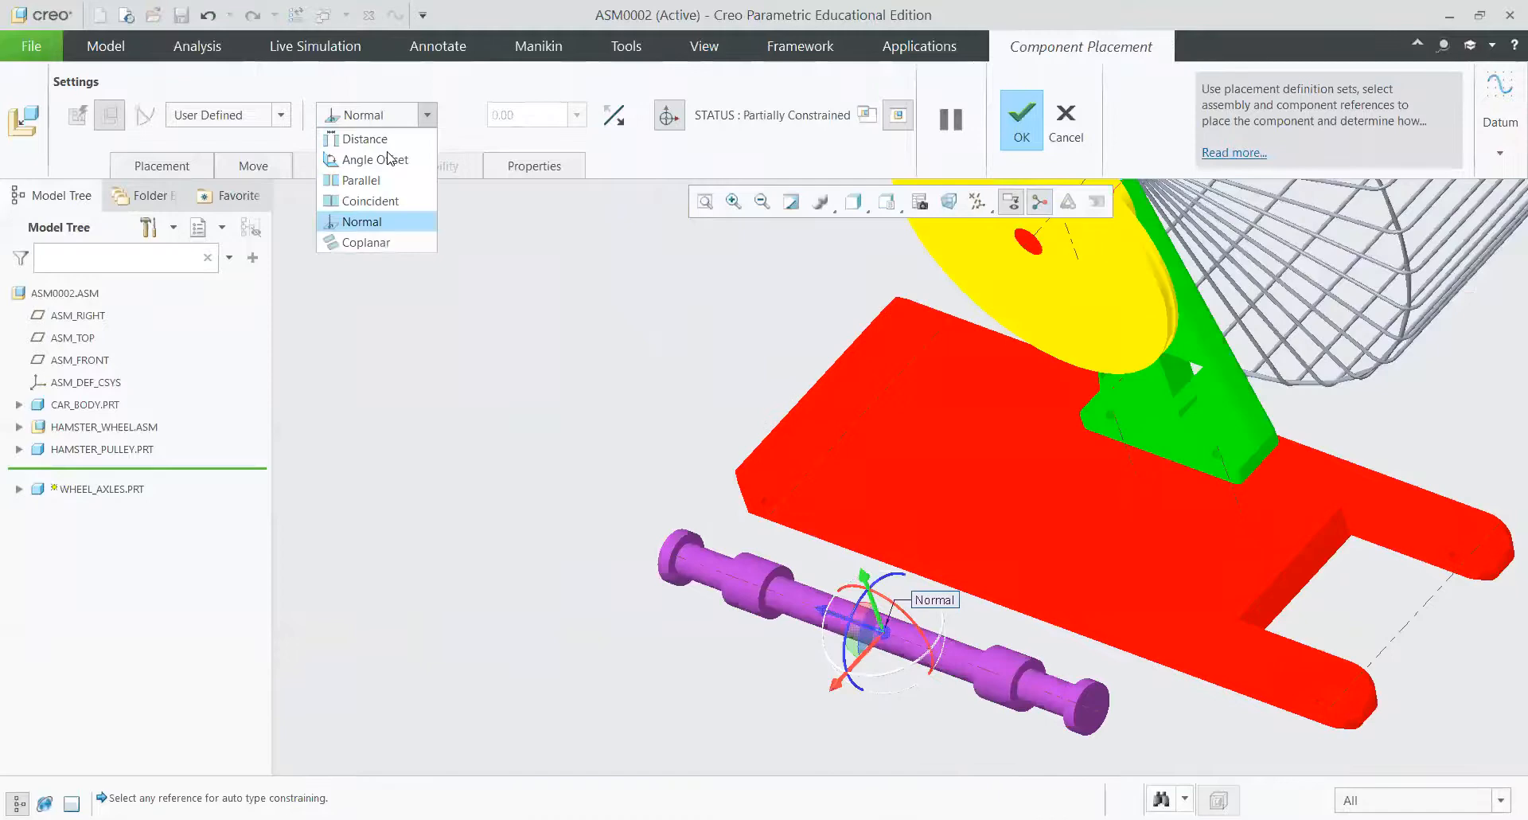
click(368, 201)
Step: Add a second constraint for the wheel axle, using the inner face of its outermost thick collar from the body as component reference
scroll(710, 503, down, 5)
scroll(709, 505, down, 6)
middle_drag(647, 564, 589, 526)
scroll(587, 521, up, 3)
click(202, 168)
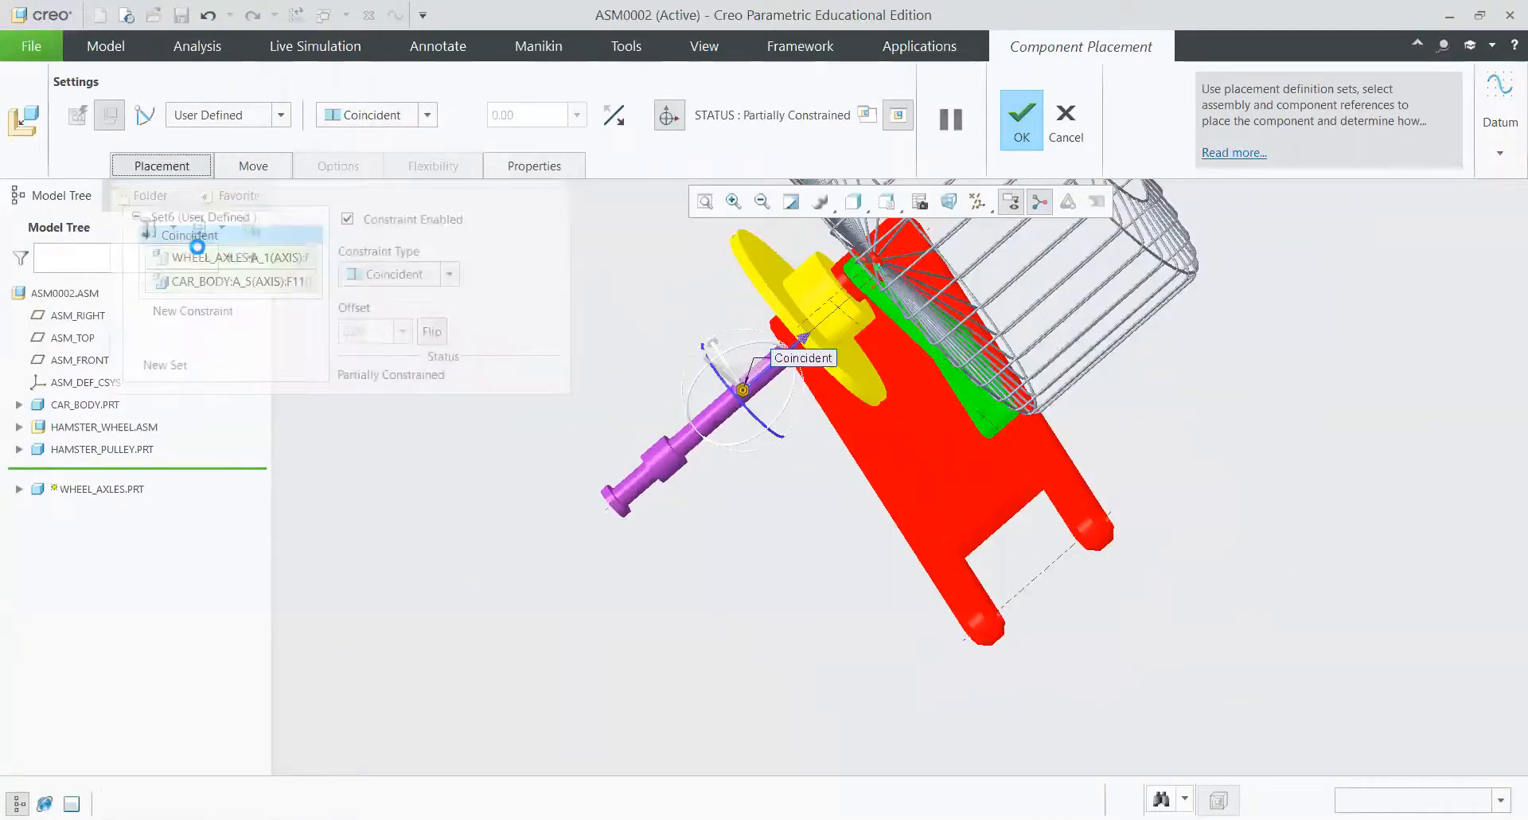
click(199, 310)
scroll(709, 465, down, 5)
scroll(710, 464, down, 4)
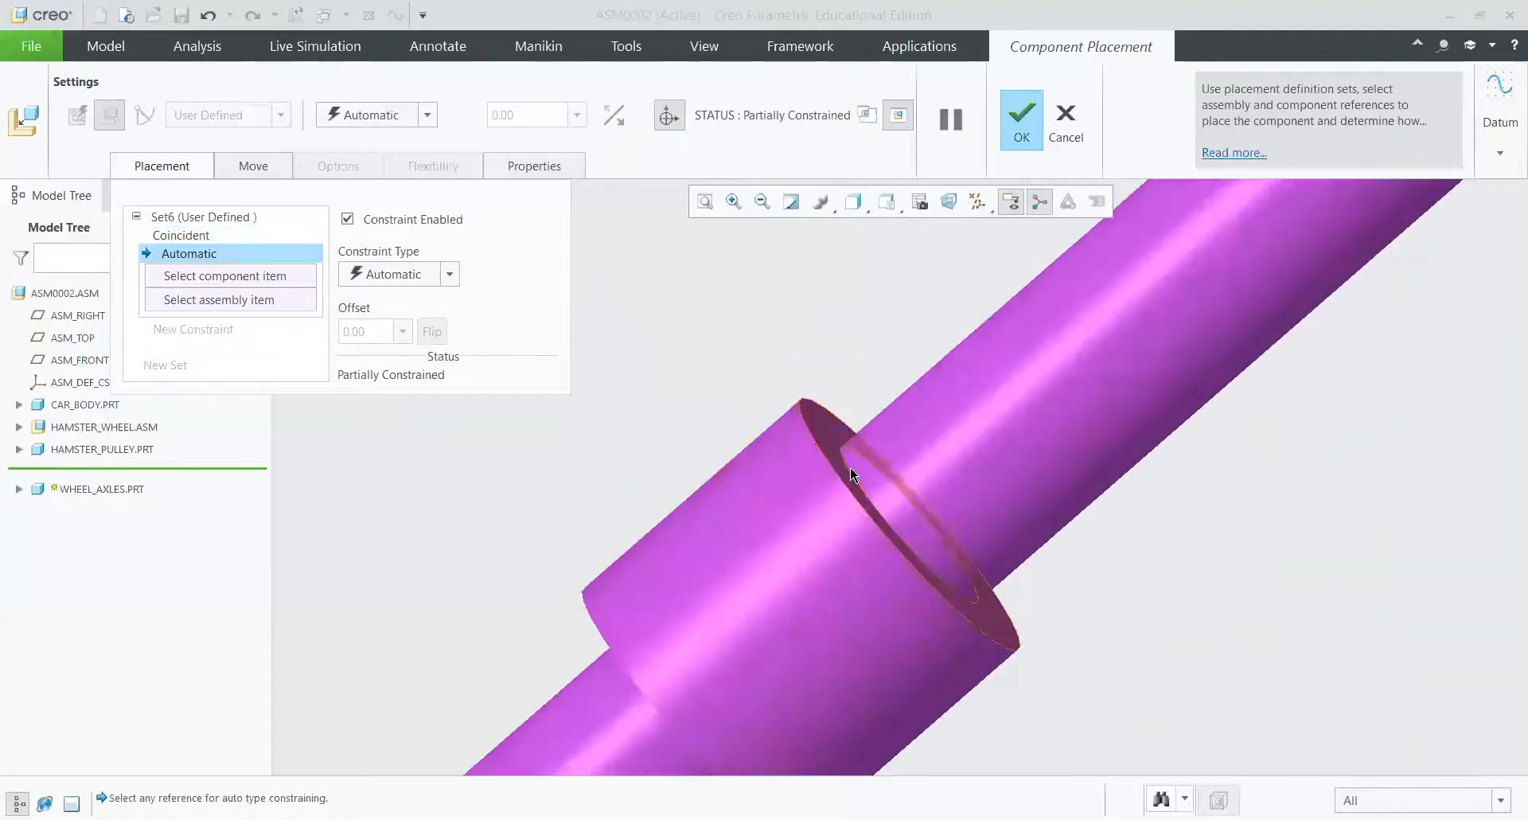
click(834, 439)
Step: Make the wheel axle's collar face coincident with the car body's long side face and accept the placement
scroll(837, 456, up, 8)
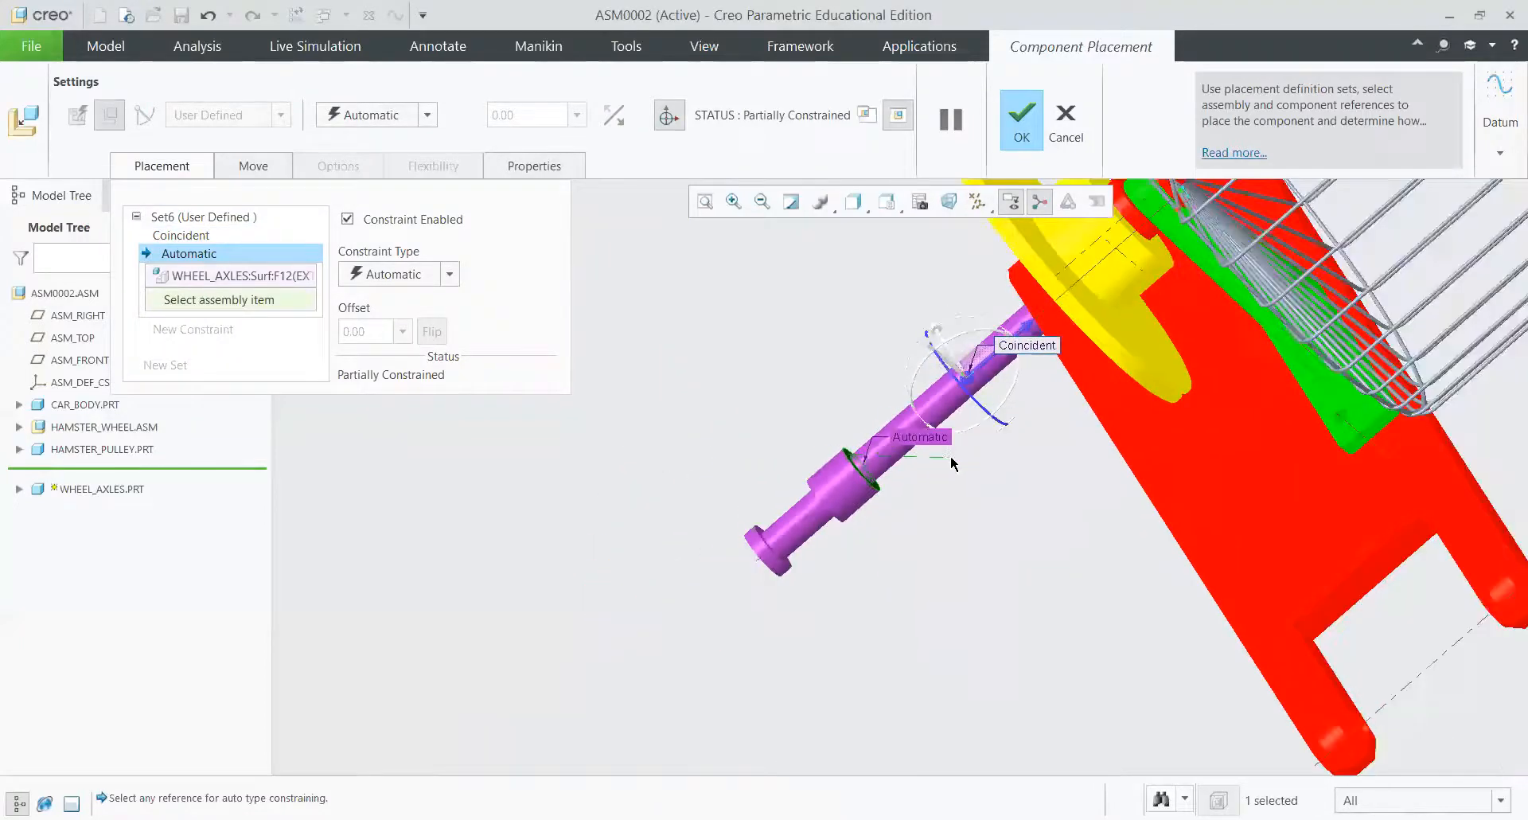
scroll(724, 581, down, 5)
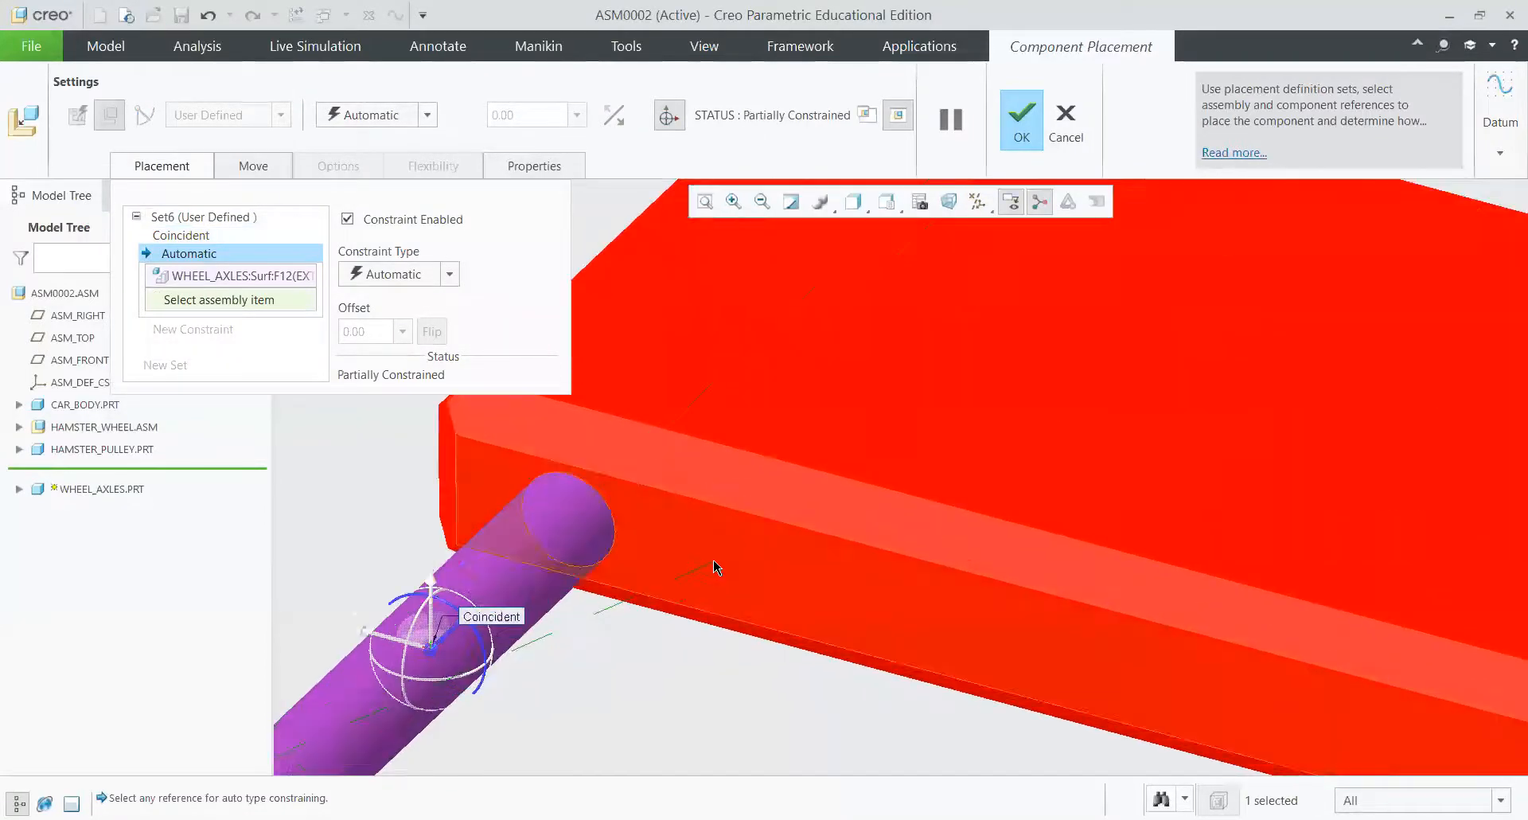
click(713, 560)
scroll(713, 560, up, 8)
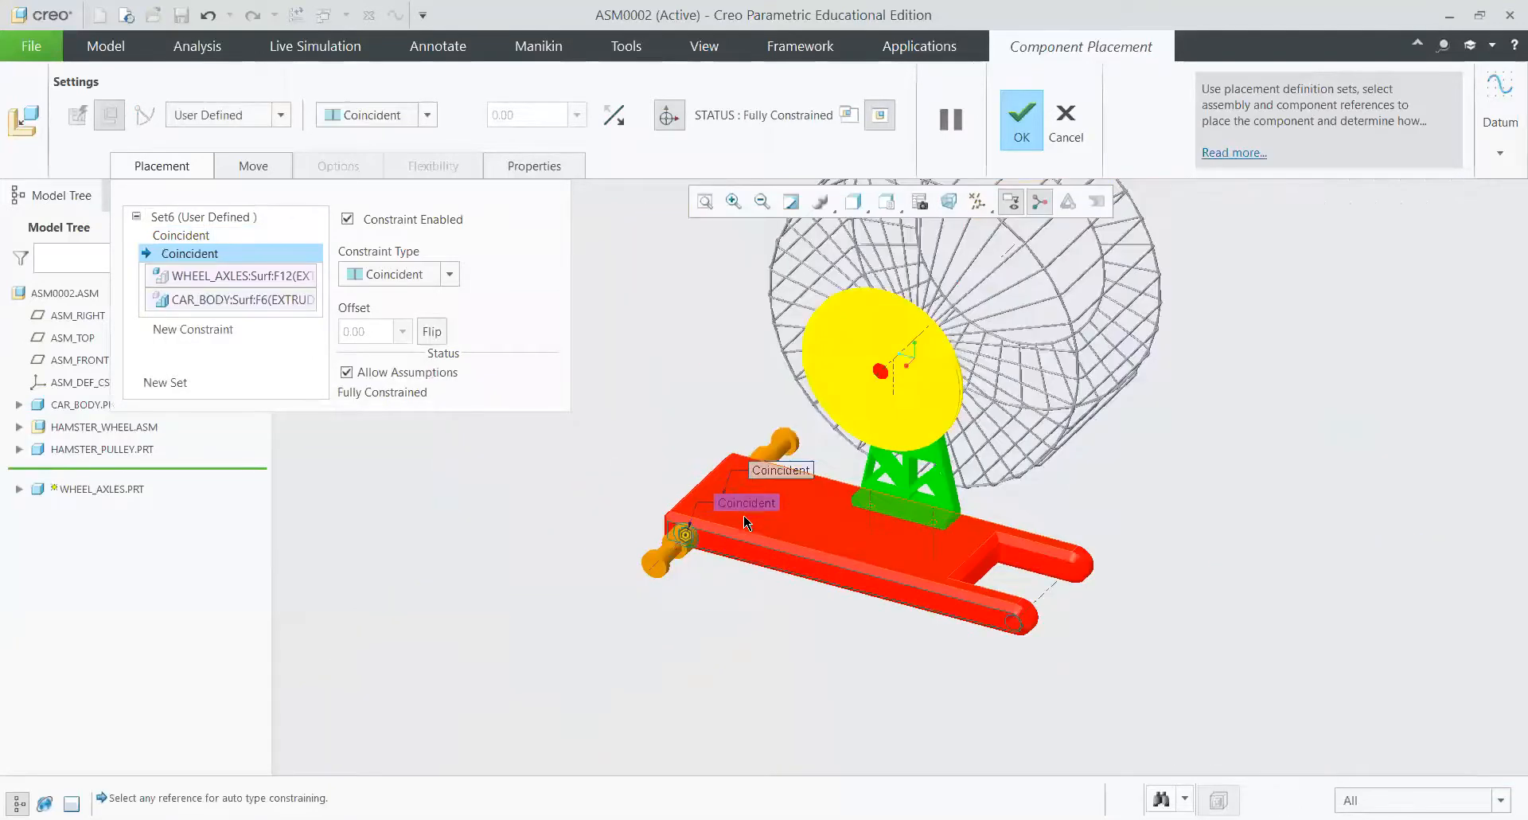
click(1015, 120)
Step: Bring a second copy of wheel_axles.prt into the assembly
scroll(875, 406, up, 3)
middle_drag(875, 406, 828, 458)
scroll(765, 470, down, 3)
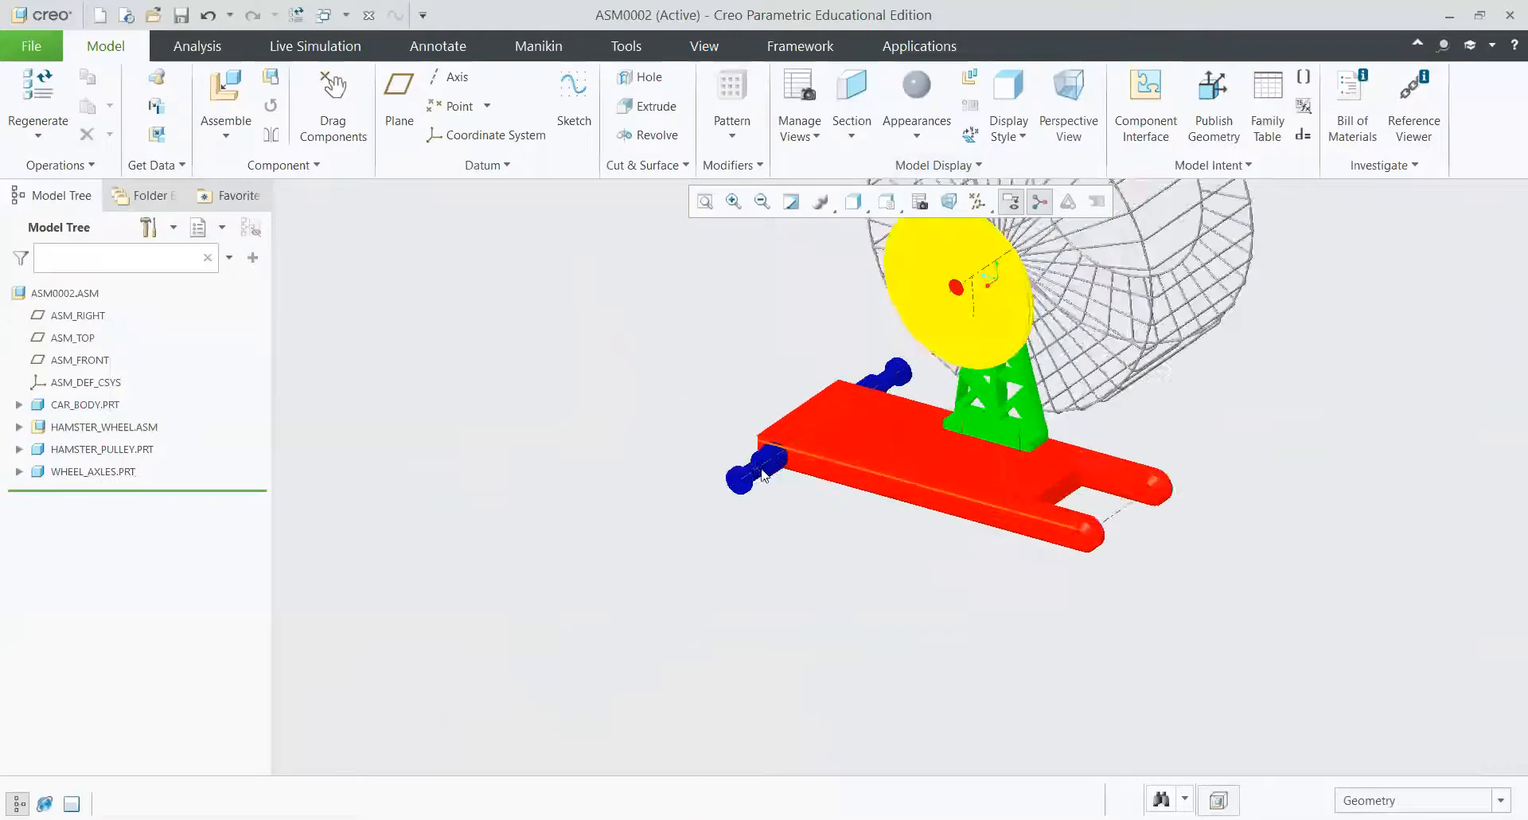
scroll(762, 475, down, 4)
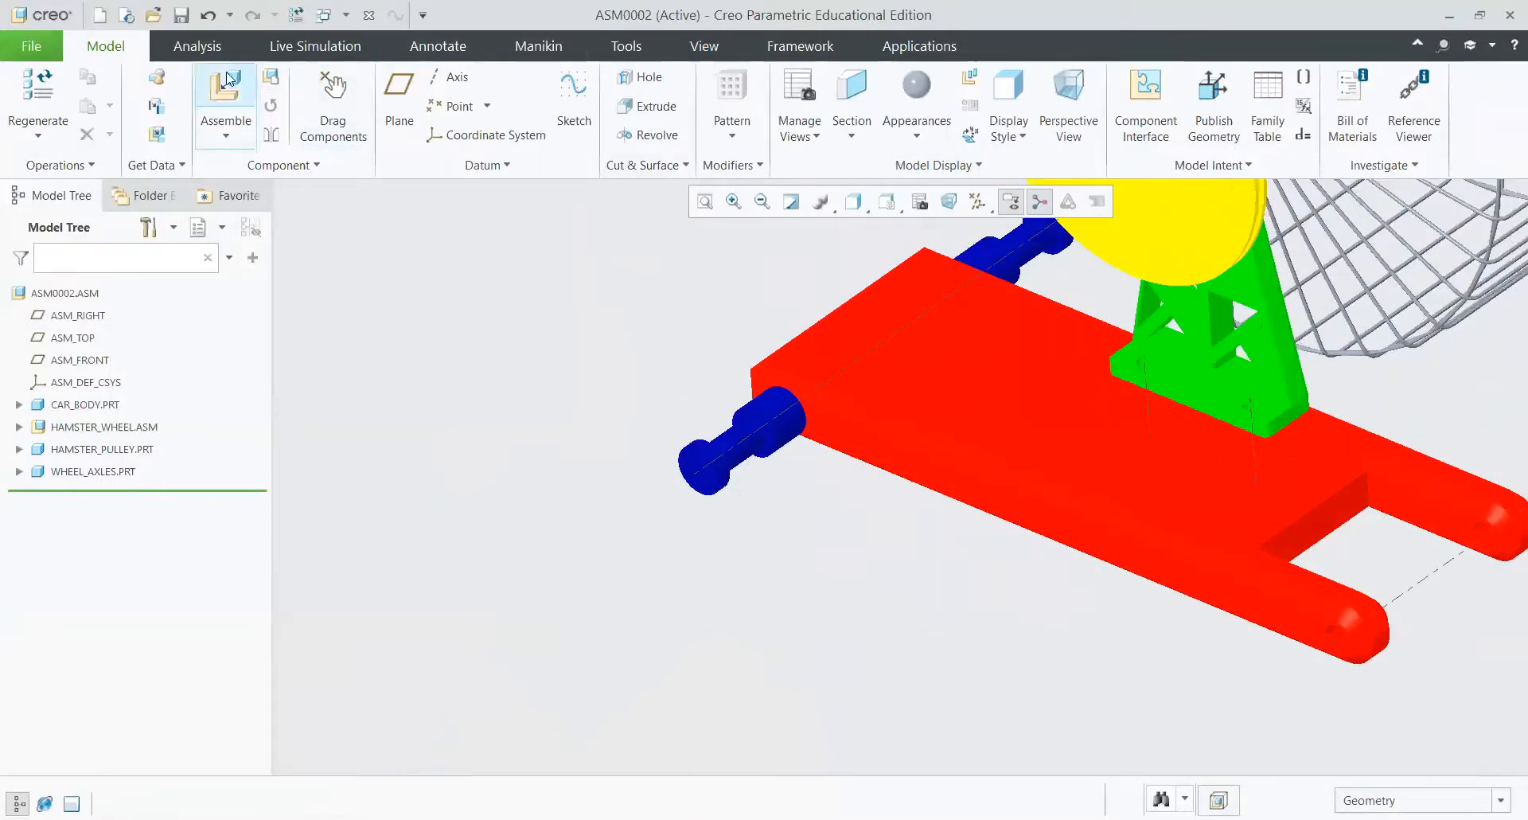
click(228, 80)
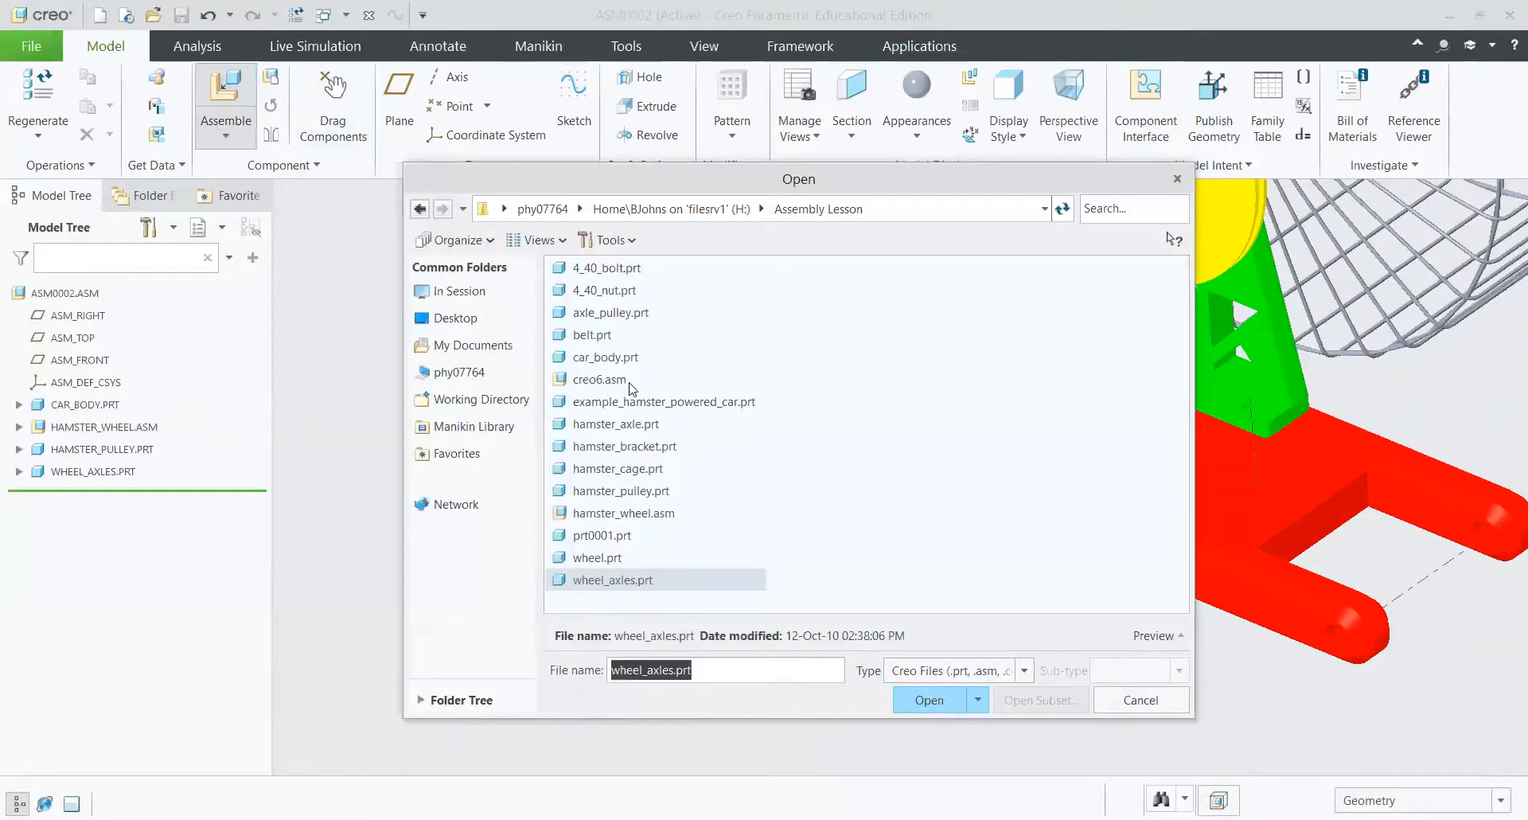
click(628, 581)
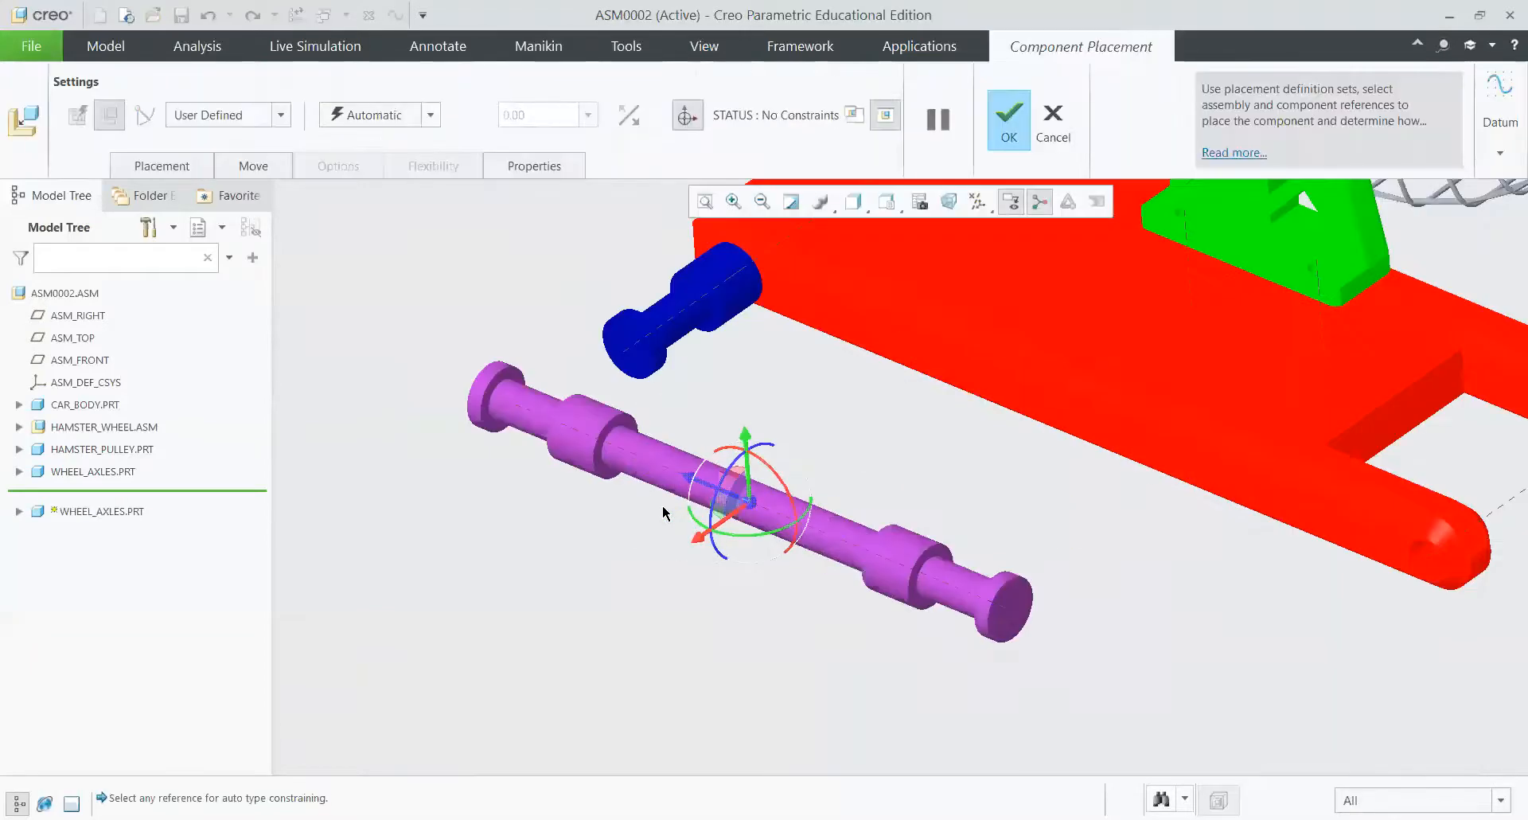
Step: Make the second wheel axle's centre axis coincident with the hole axis through the car body's forked end
scroll(661, 505, down, 3)
click(648, 435)
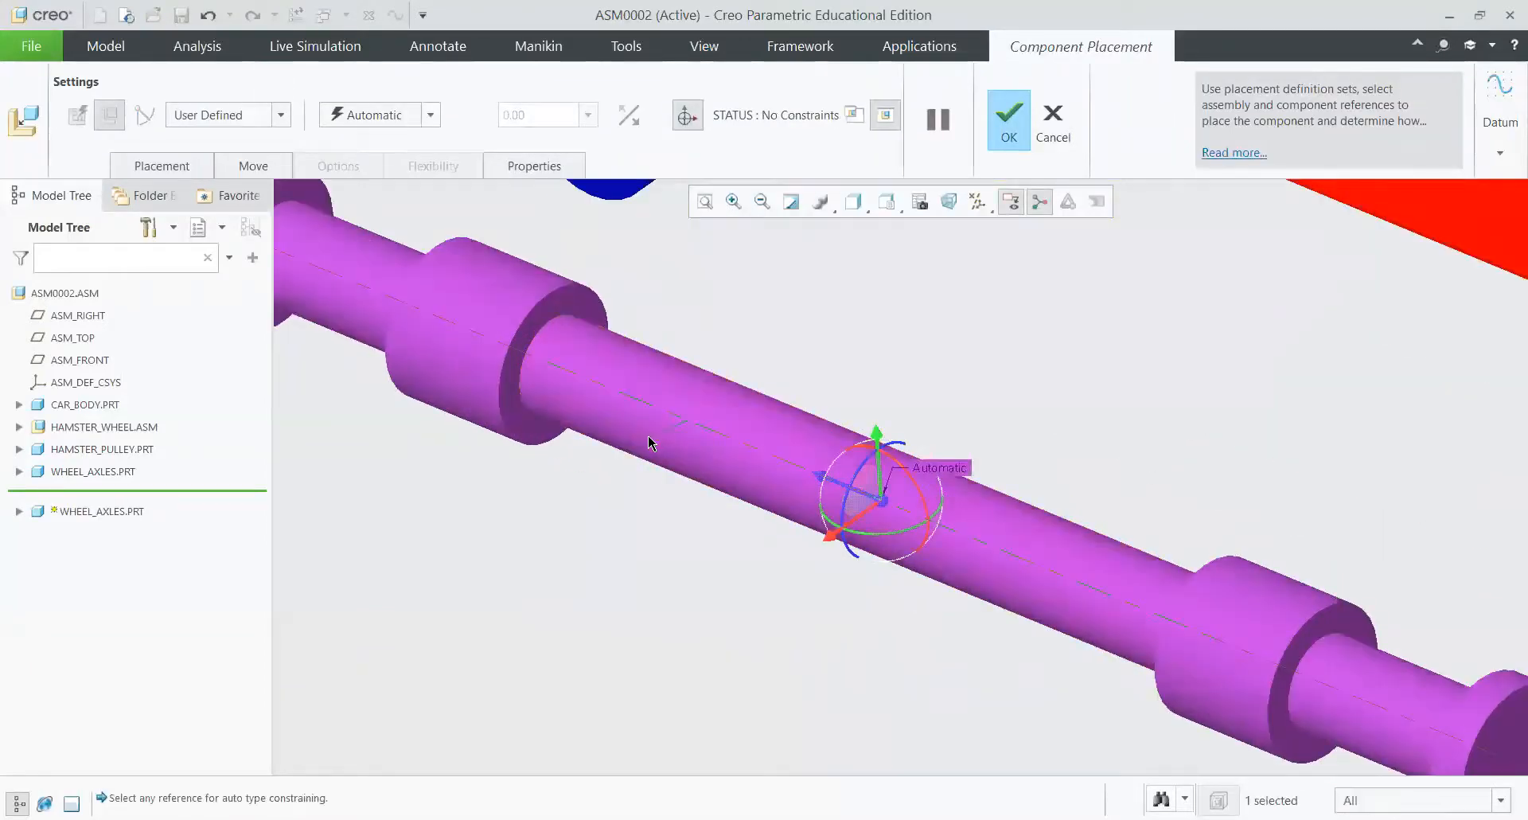
scroll(648, 435, up, 3)
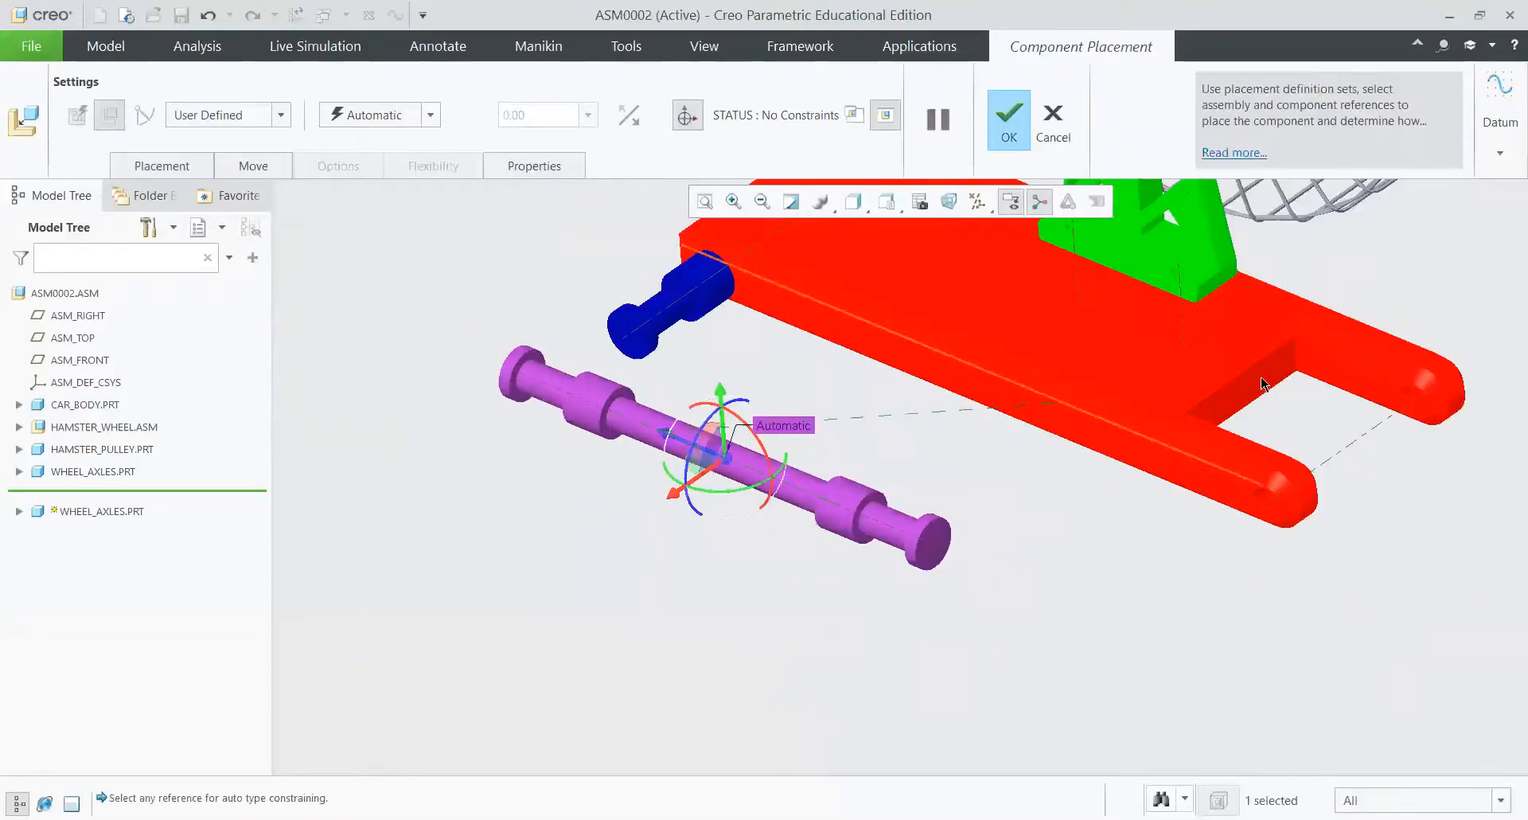
click(1364, 438)
click(332, 116)
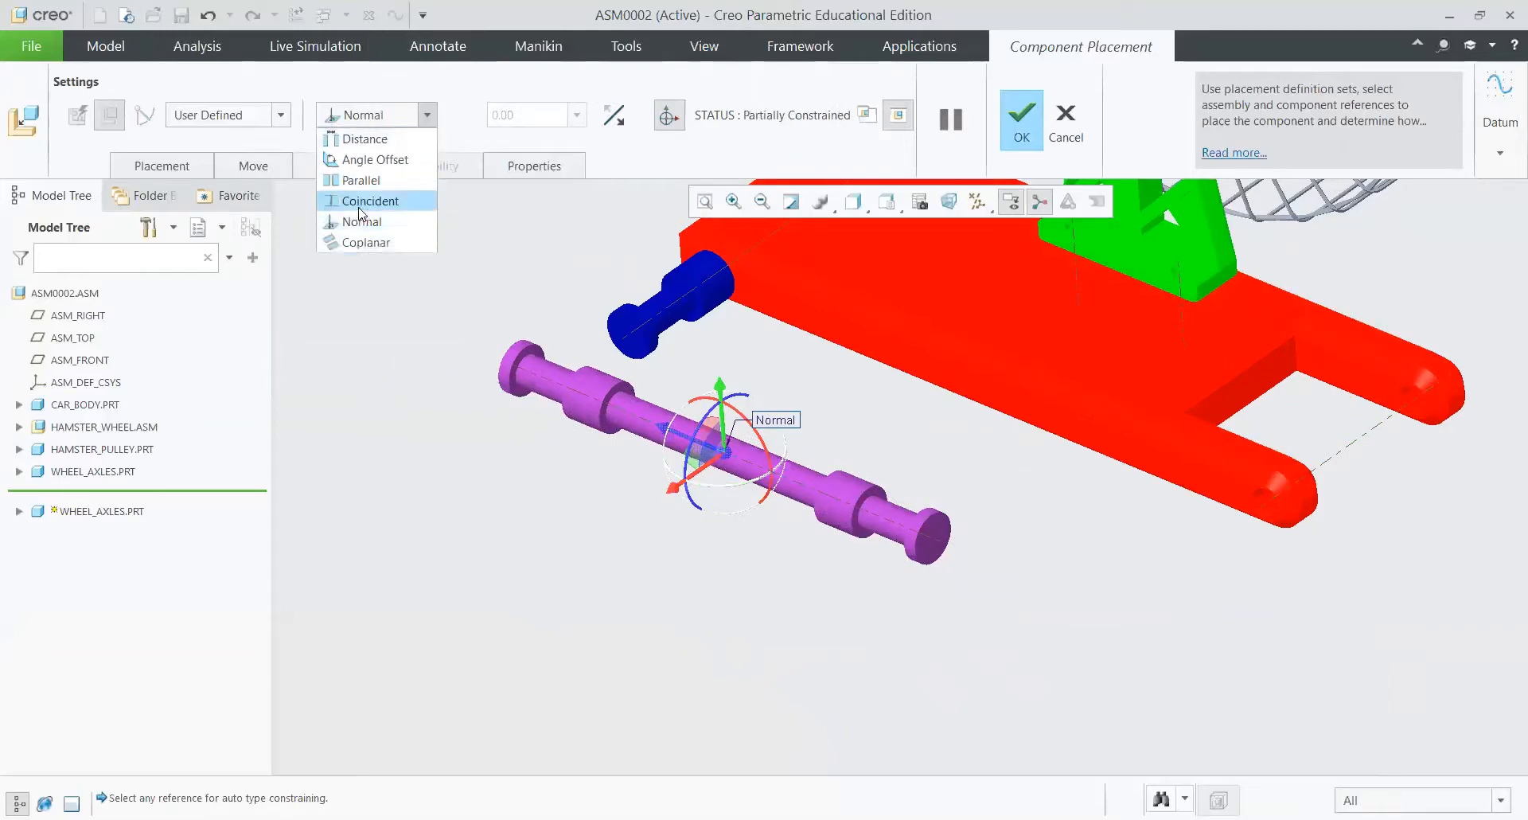
click(366, 198)
Step: Pair the inner face of the second axle's far collar with the car body's long side face as a placement constraint
scroll(989, 557, up, 3)
scroll(1099, 487, down, 5)
scroll(1097, 480, down, 3)
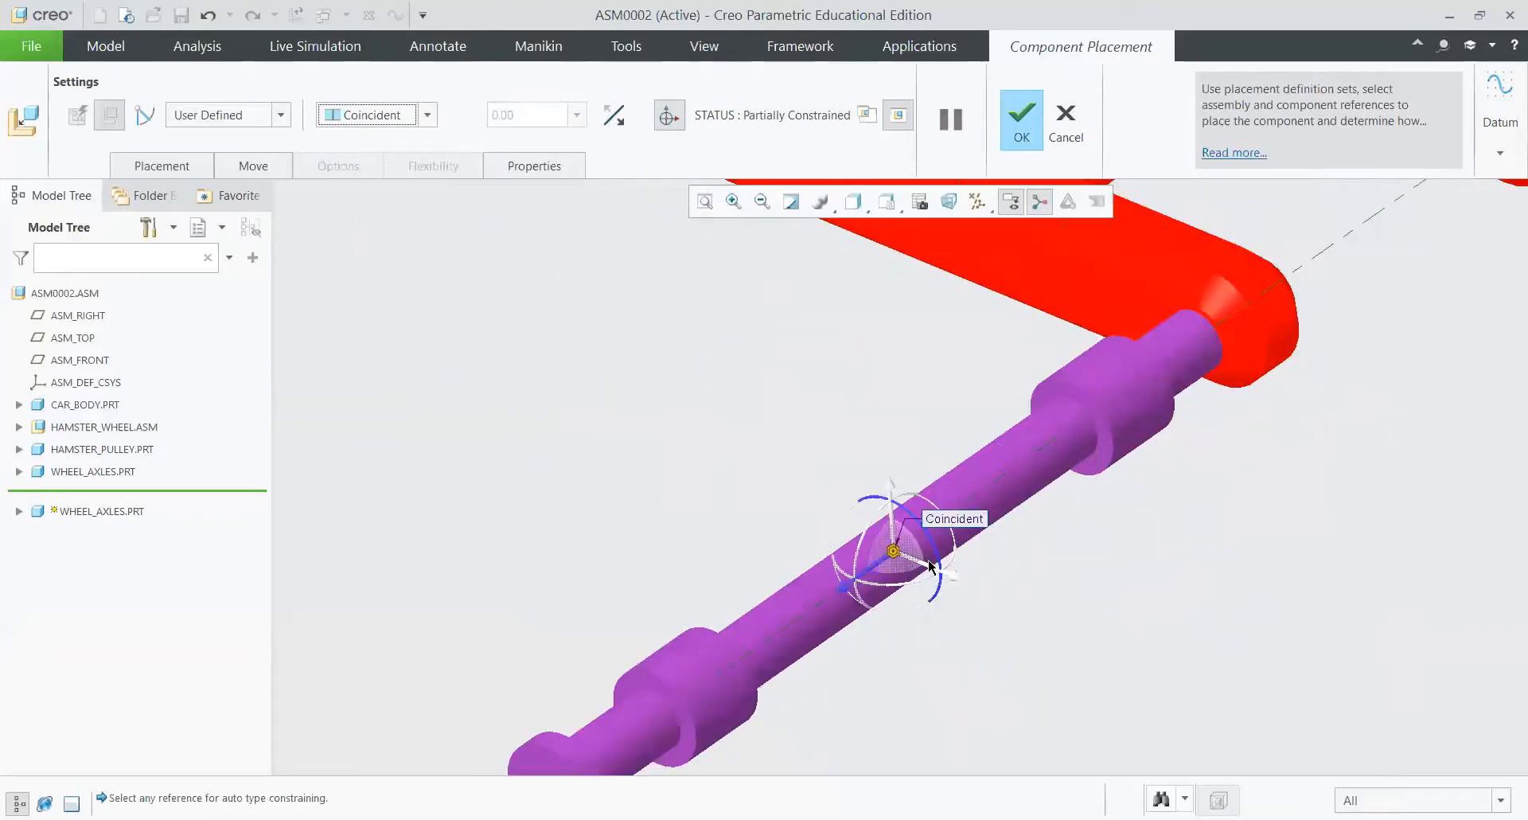
middle_drag(907, 567, 511, 745)
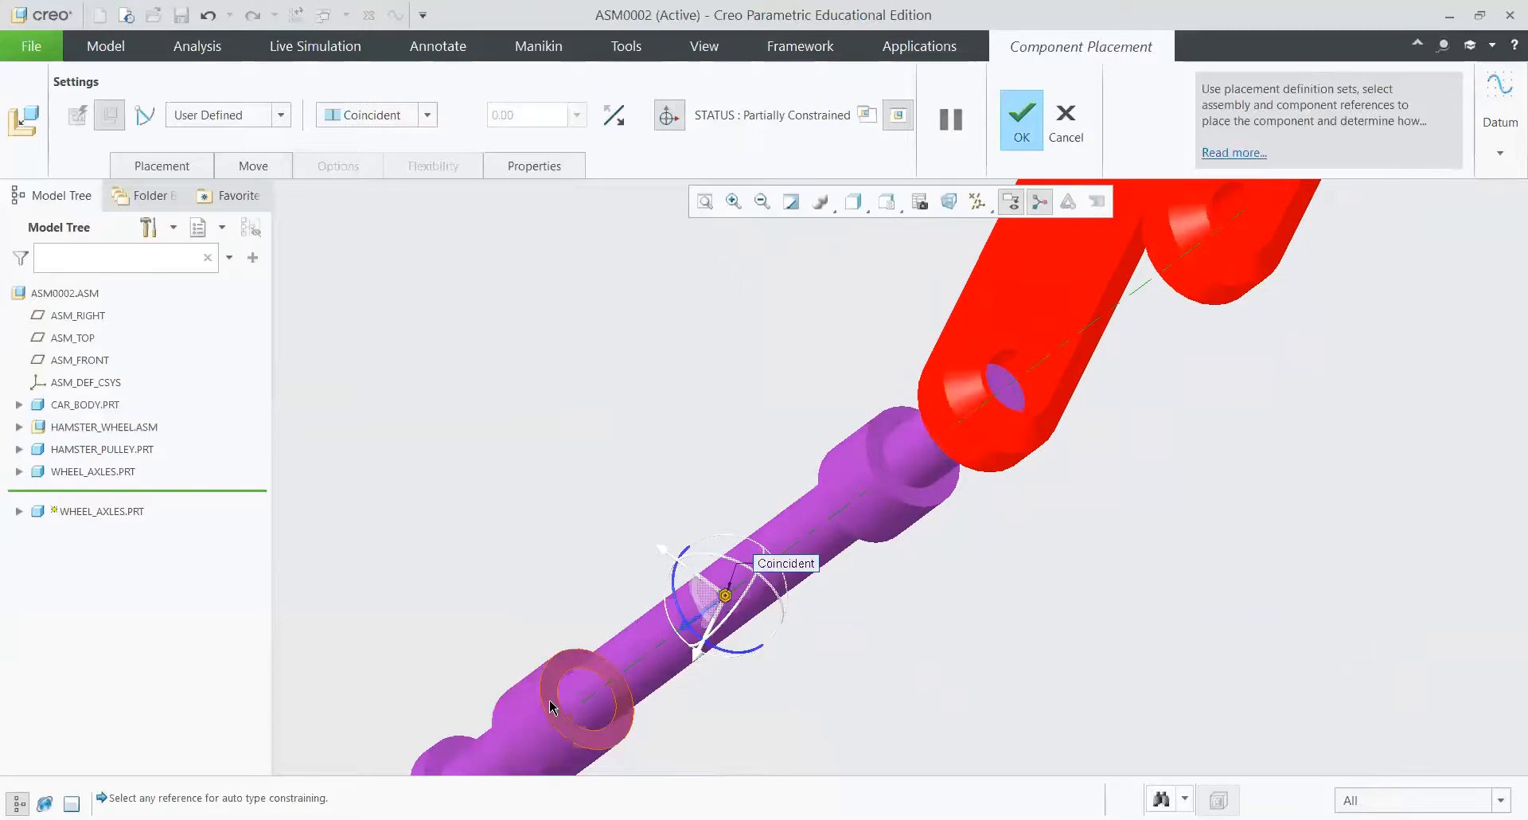
click(549, 698)
scroll(497, 630, up, 3)
middle_drag(525, 568, 666, 528)
scroll(621, 534, down, 3)
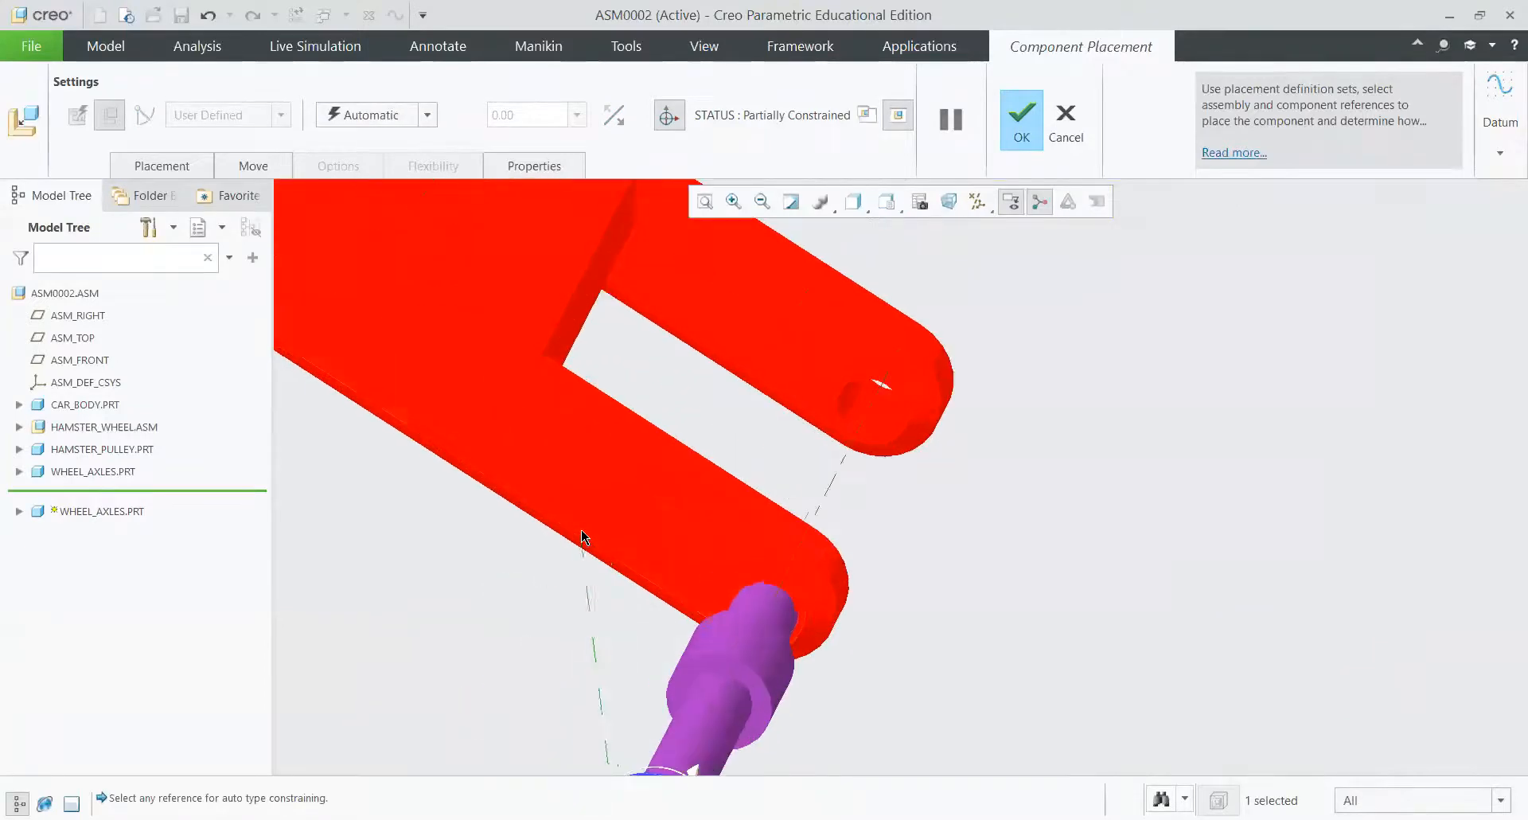
click(611, 529)
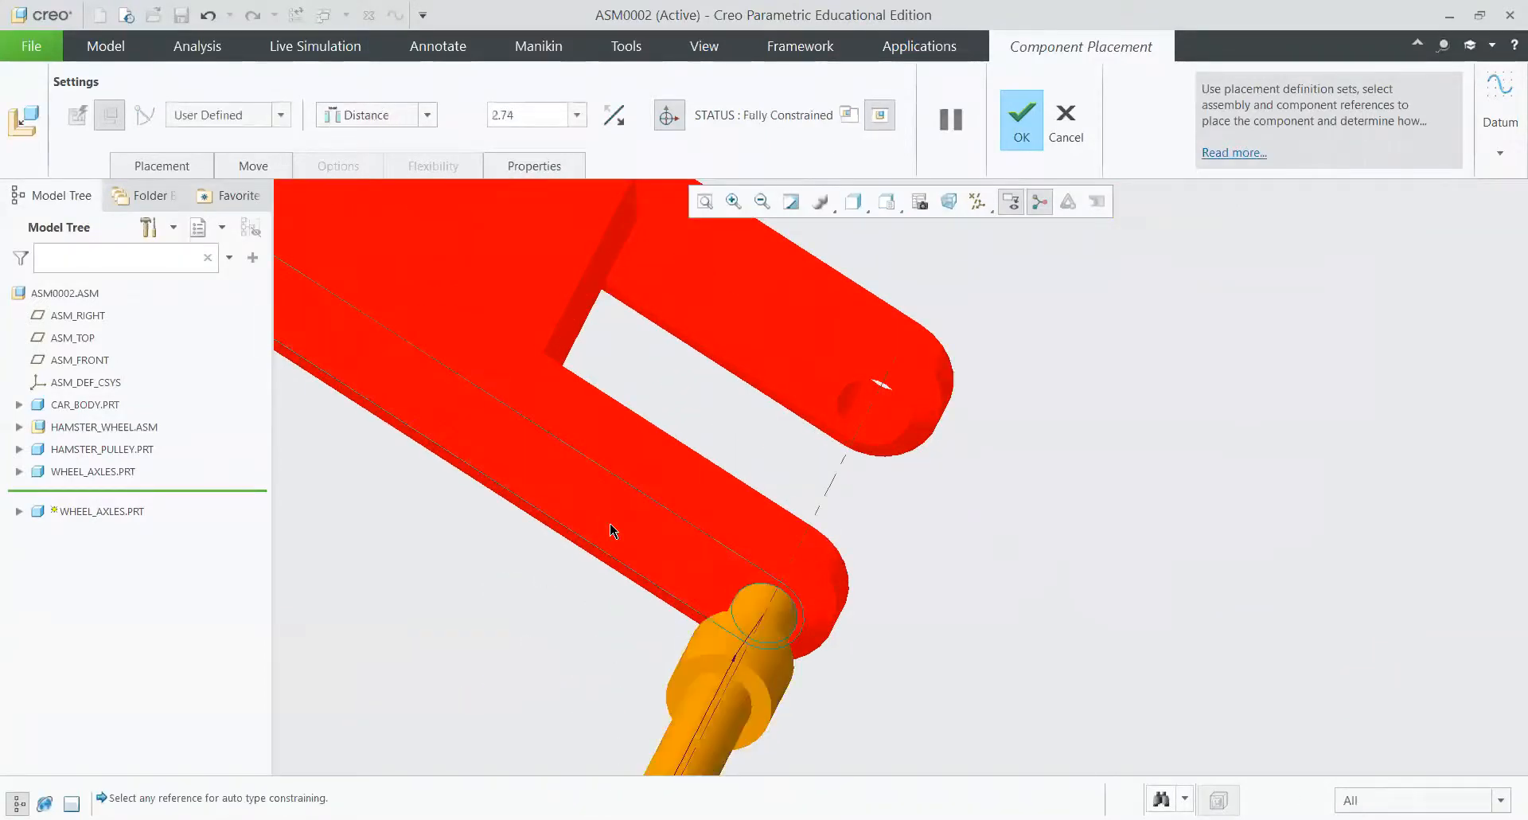
Step: Change the constraint between the second axle's collar face and the car body's side face to Coincident
click(427, 115)
click(370, 195)
scroll(745, 309, up, 3)
scroll(884, 436, up, 3)
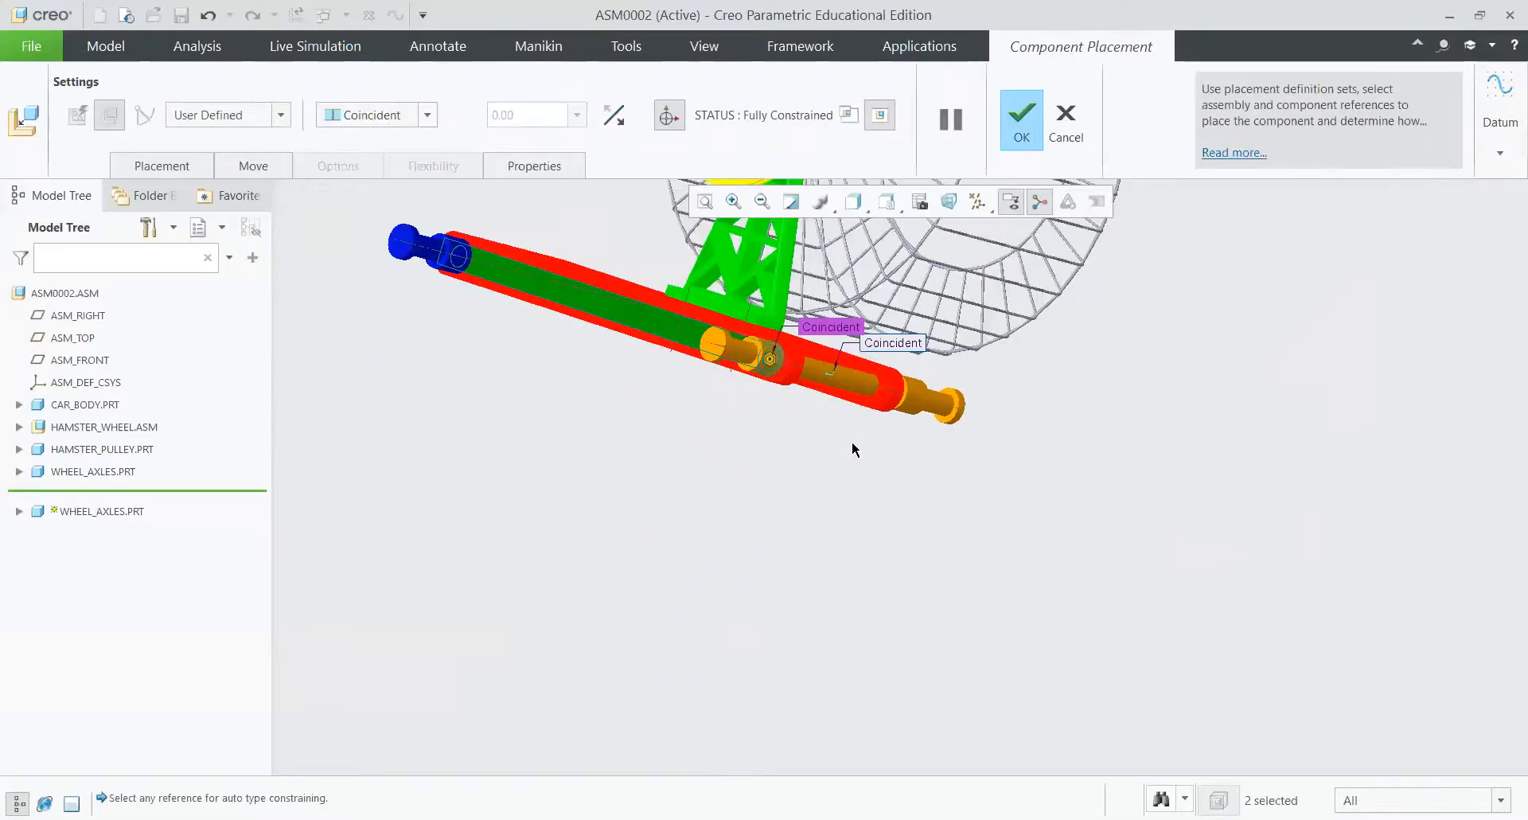
Step: Accept the second wheel axle's fully constrained placement in the car assembly
middle_drag(852, 441, 809, 468)
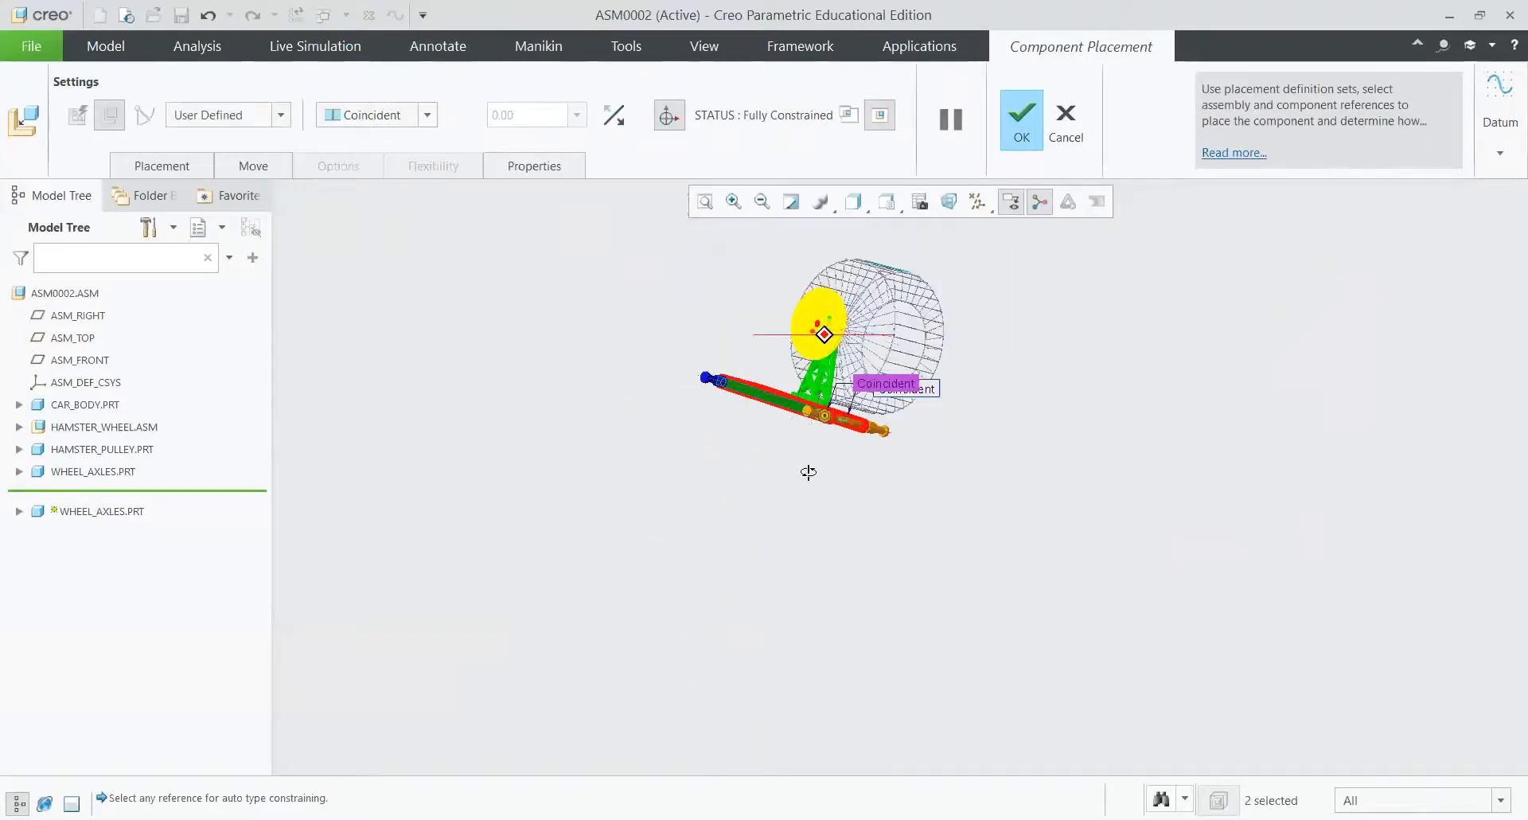
click(1021, 128)
scroll(828, 449, down, 2)
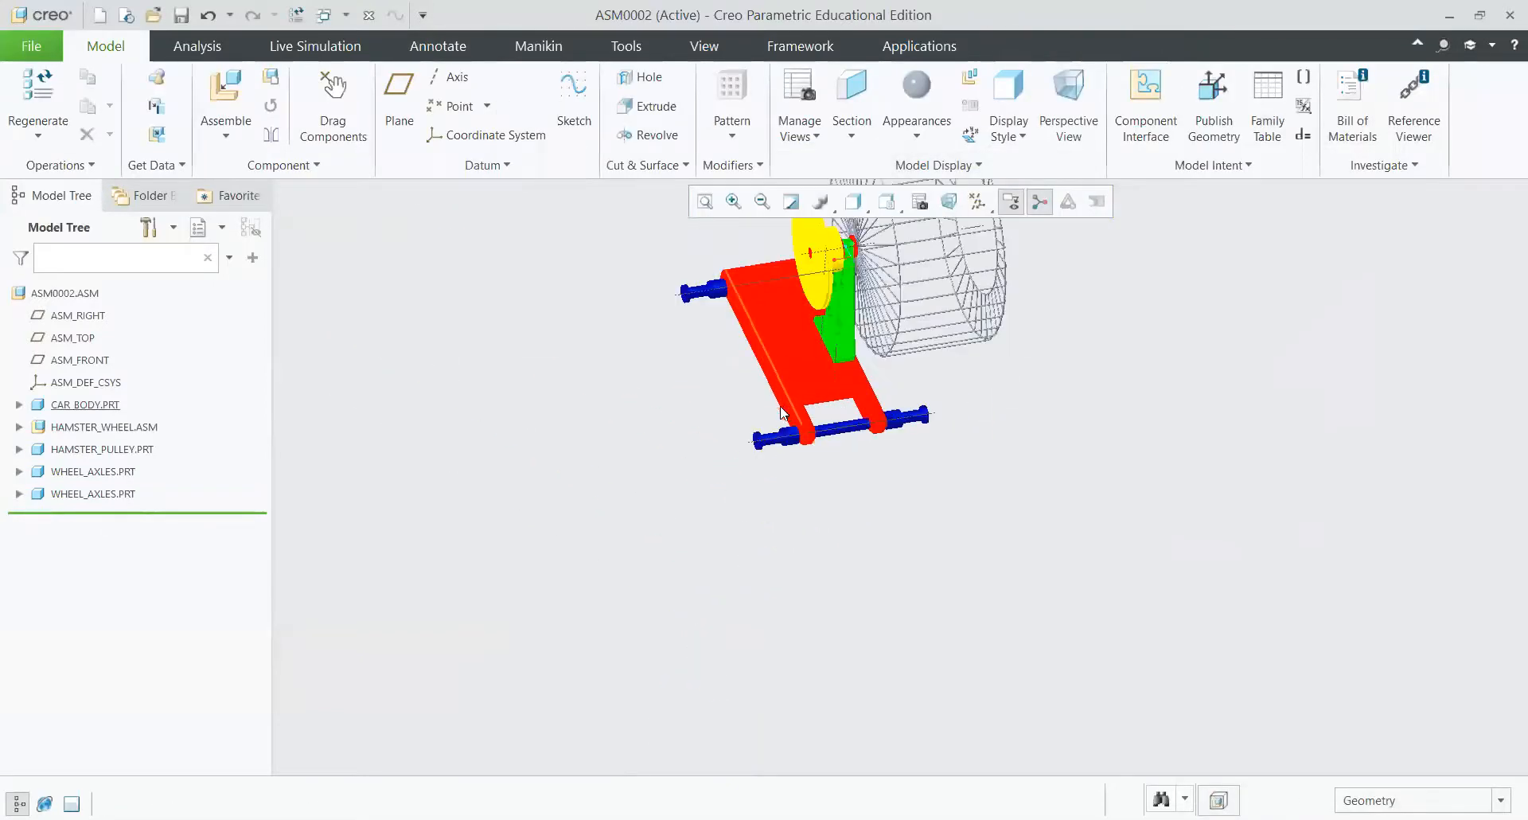
Step: Bring wheel.prt into the assembly as a new component
scroll(780, 411, down, 2)
middle_drag(849, 444, 860, 350)
click(231, 80)
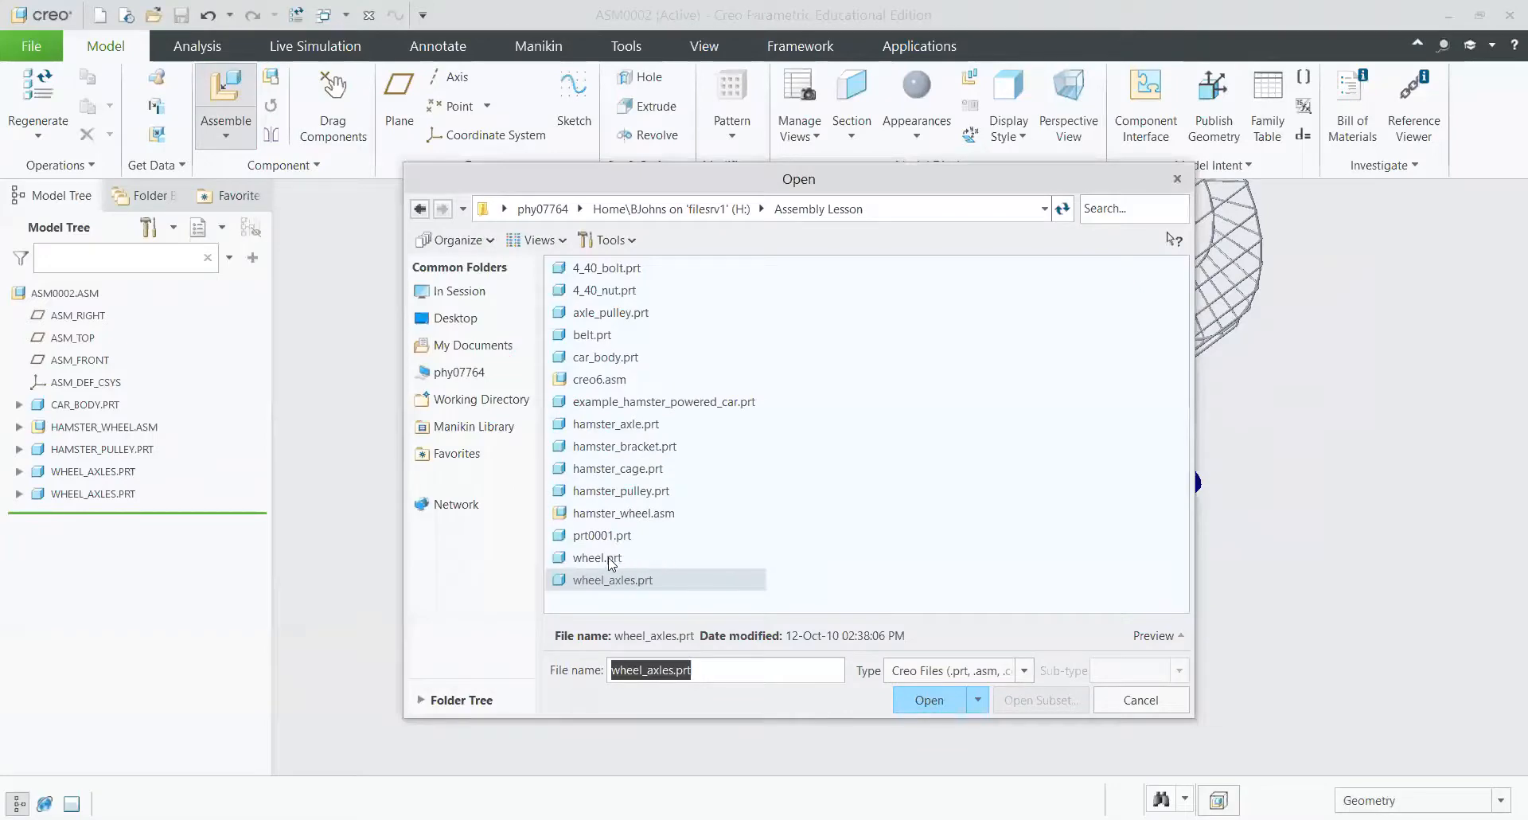
click(610, 560)
scroll(744, 468, down, 5)
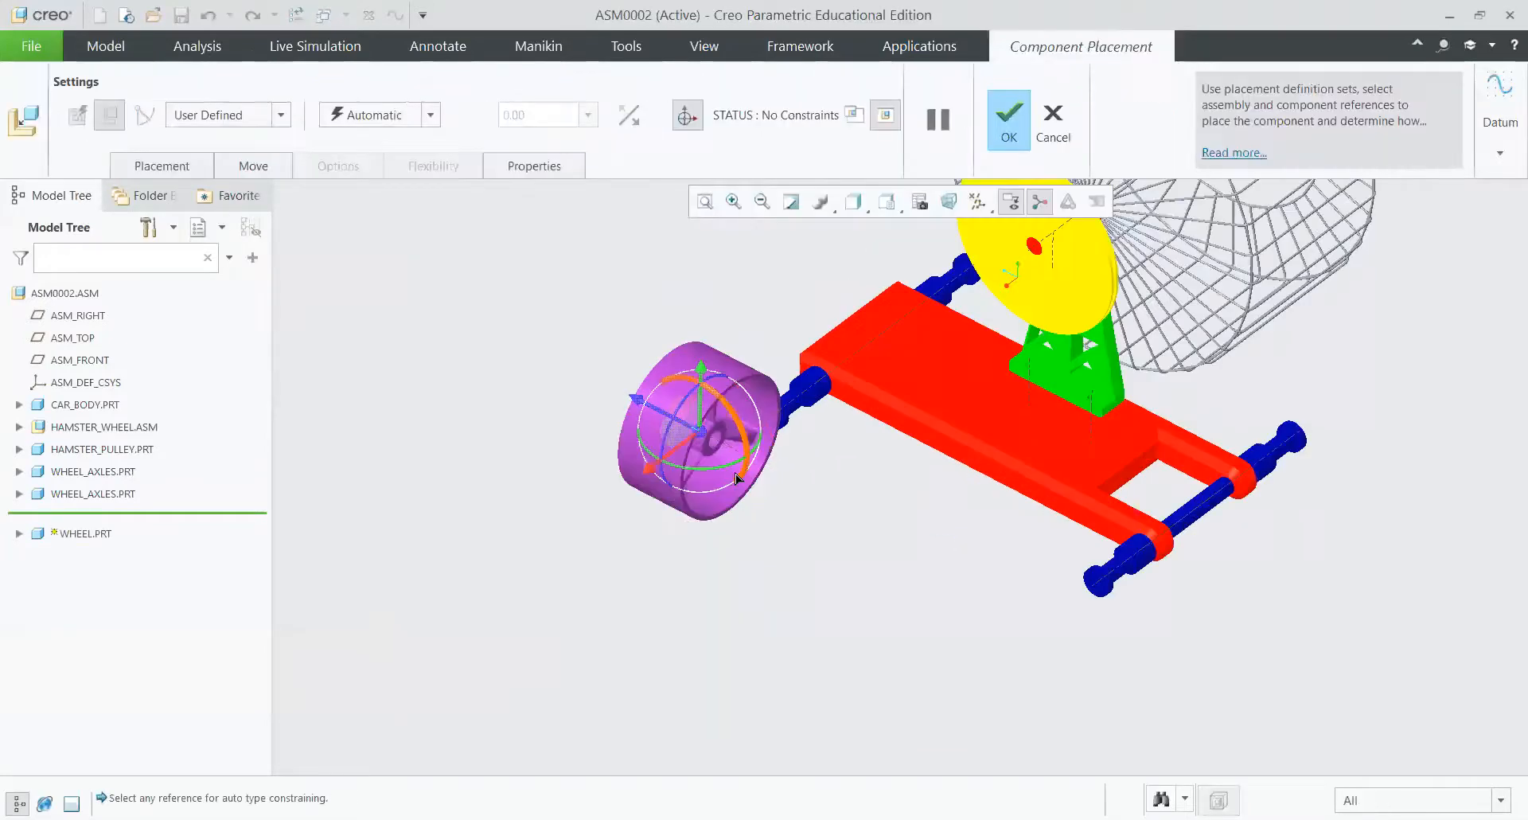
Step: Make the wheel's centre axis coincident with the axis of the wheel axle at the car body's solid end
scroll(1106, 370, up, 2)
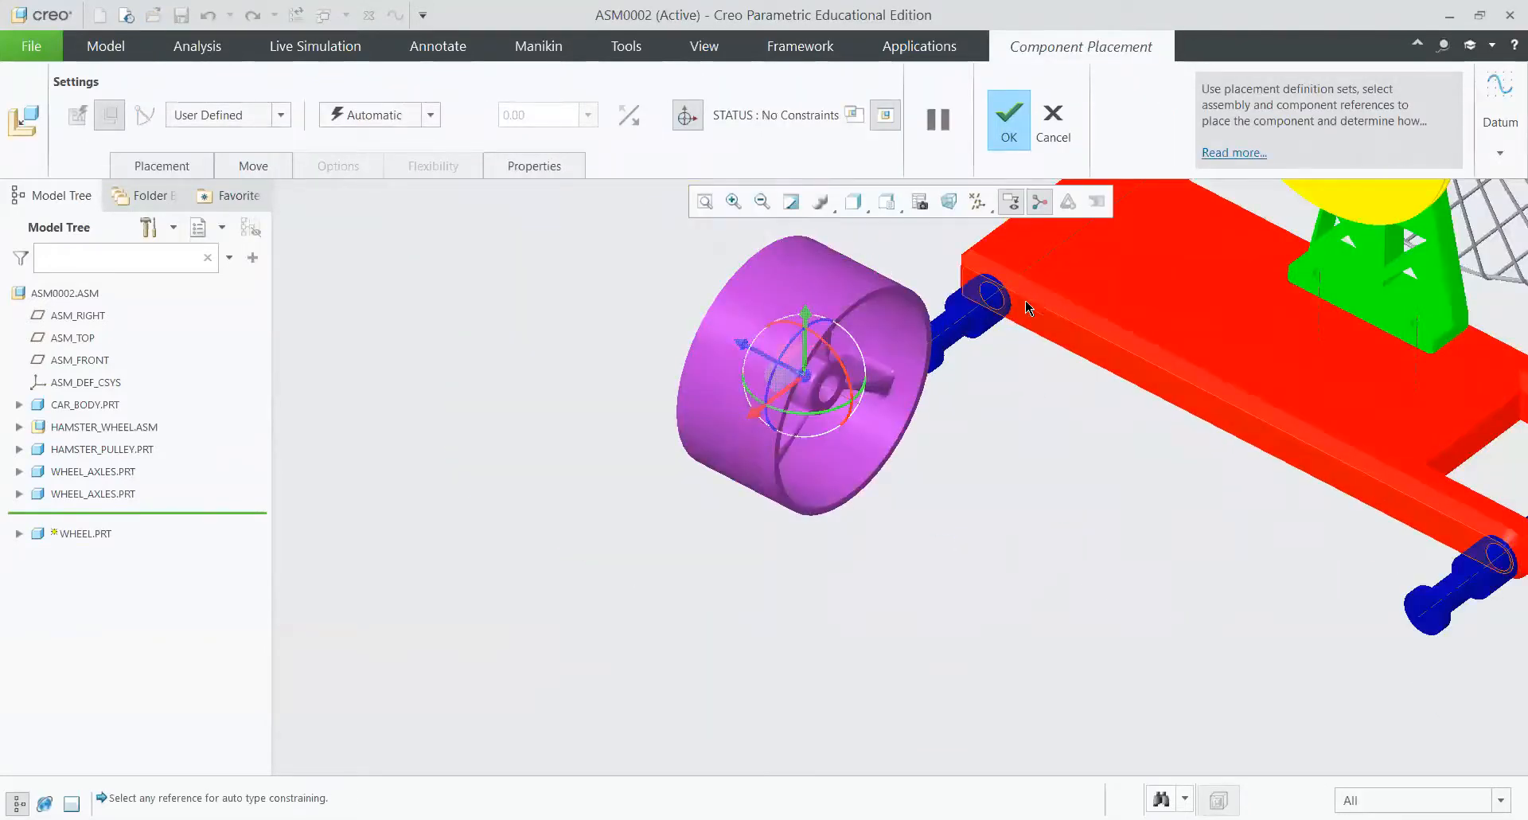
scroll(851, 384, down, 3)
click(835, 384)
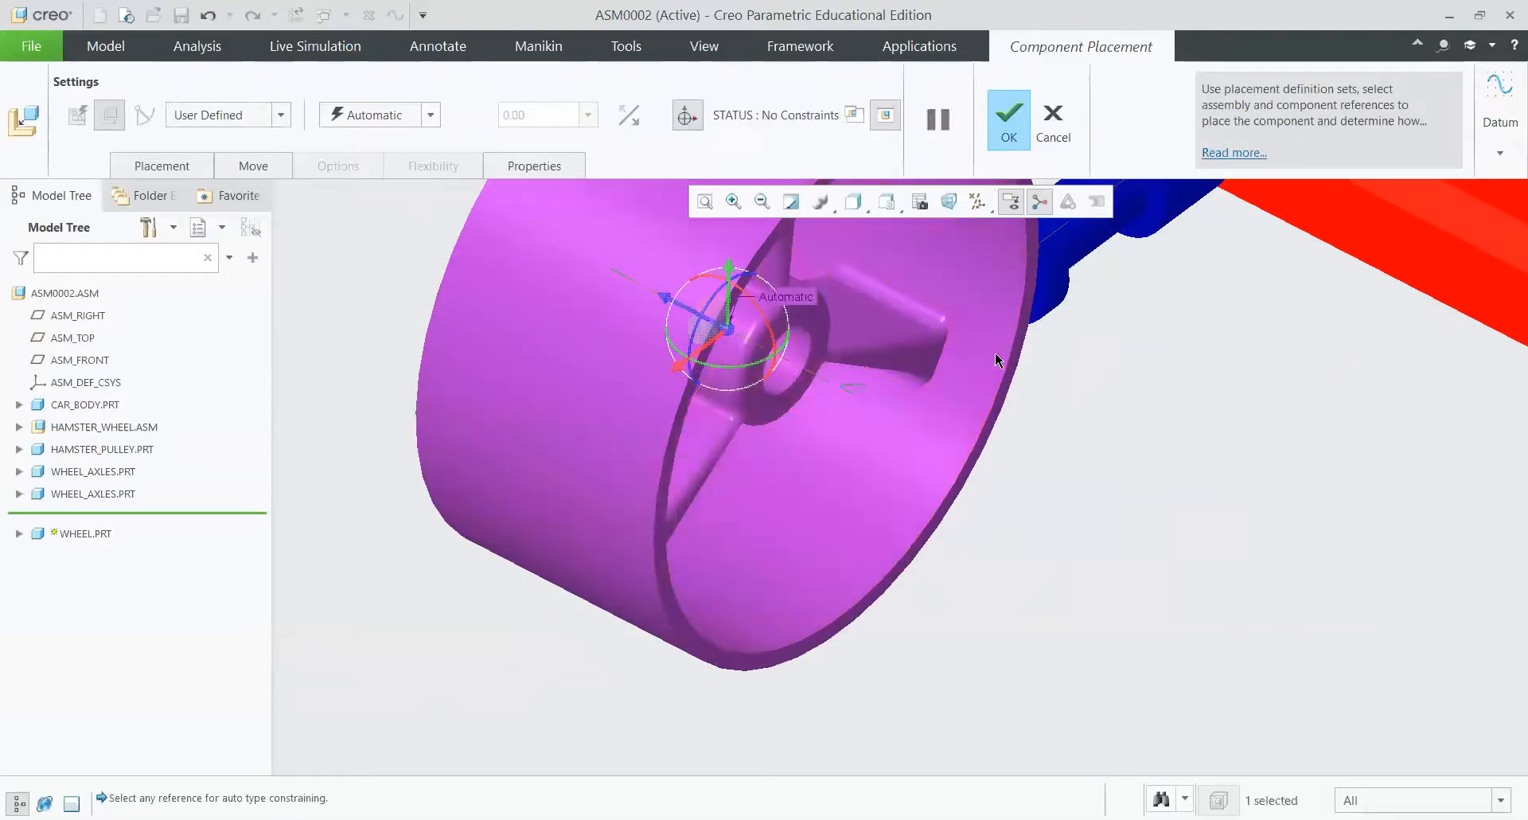
scroll(1055, 442, up, 2)
scroll(1055, 442, up, 2)
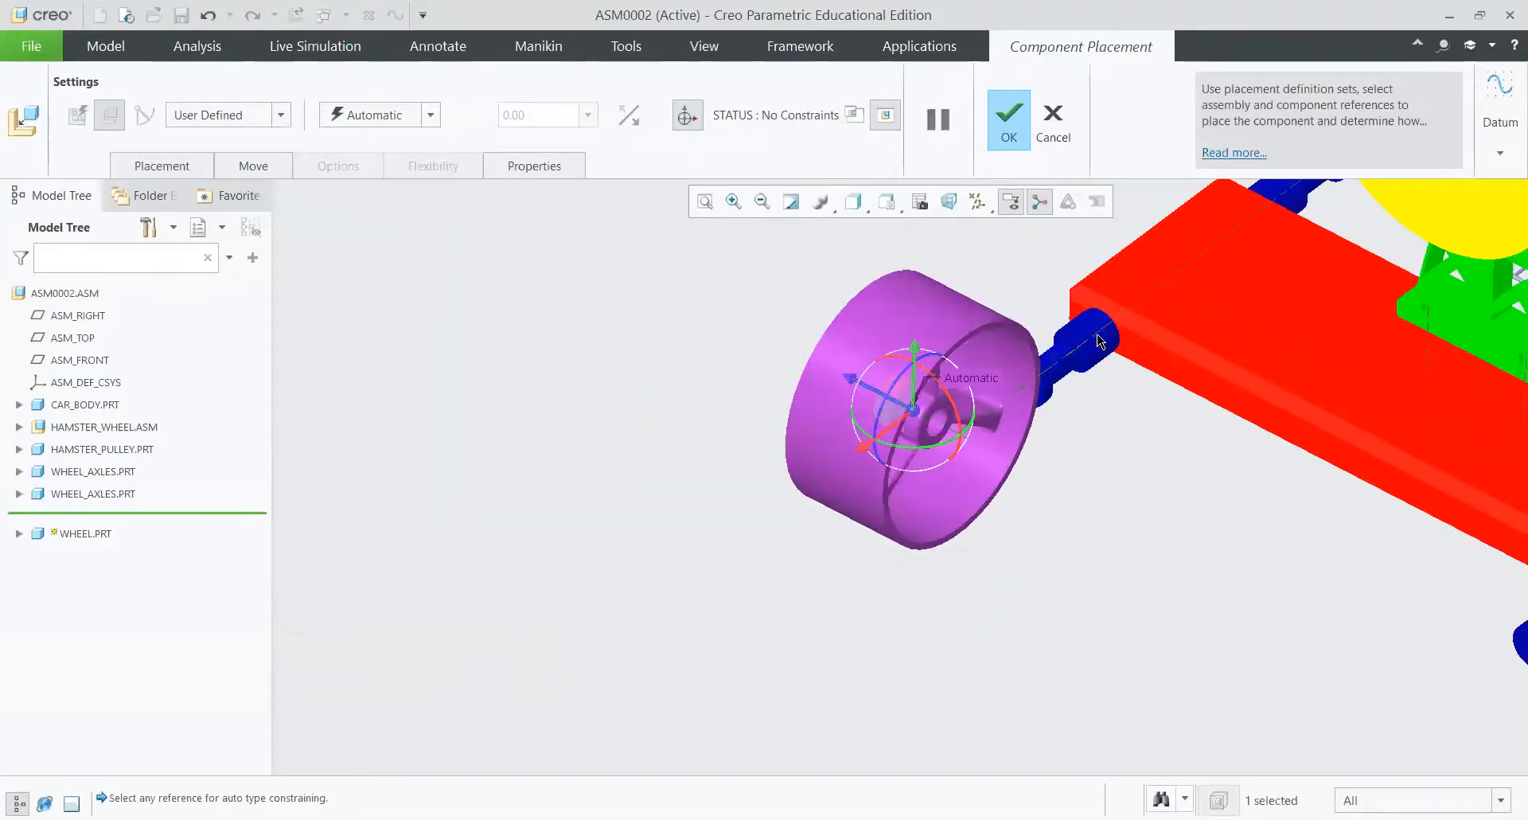
click(1098, 340)
click(424, 117)
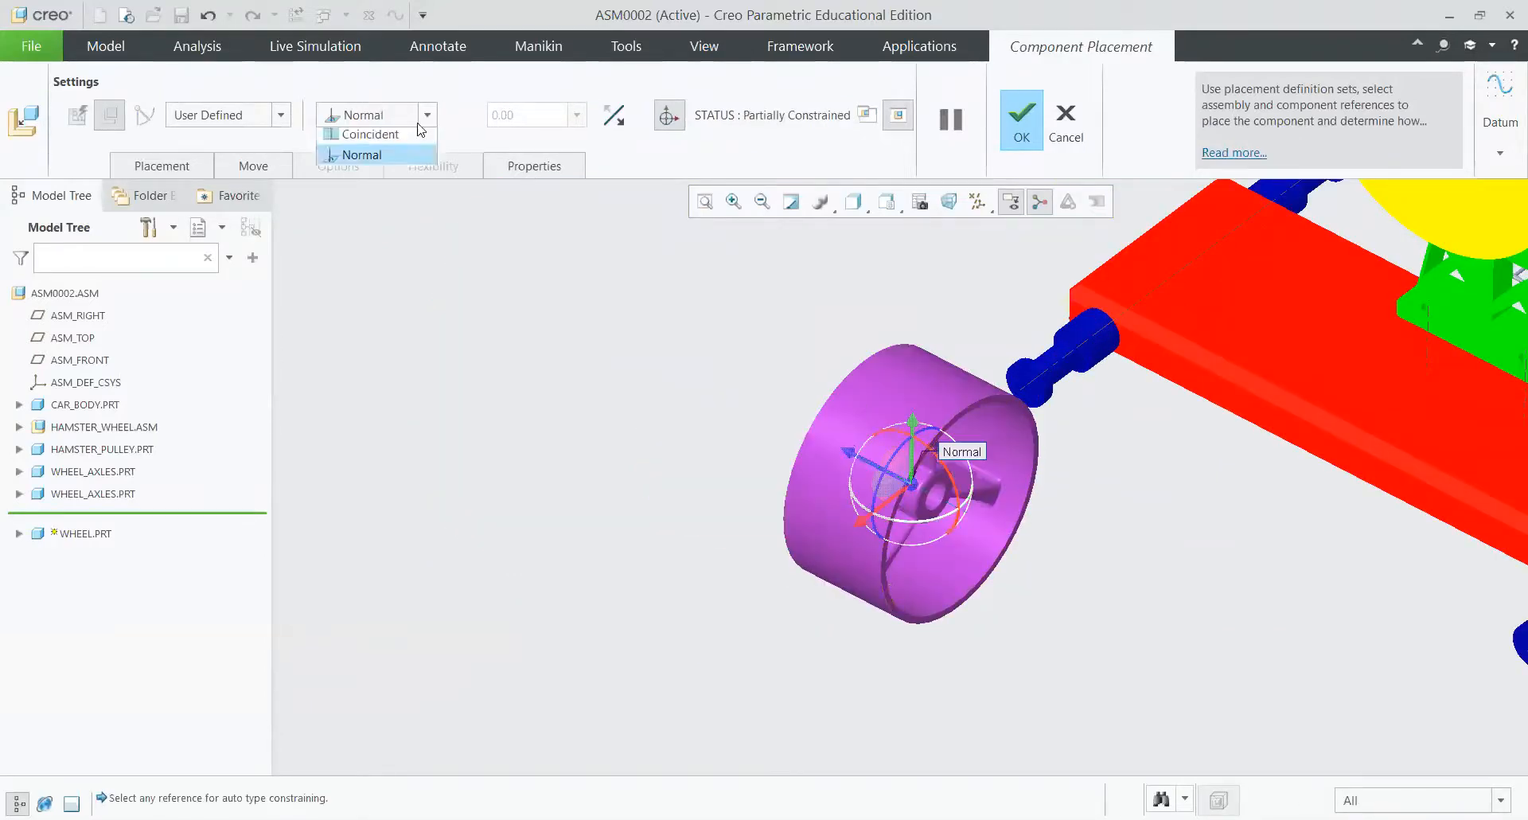
click(365, 198)
Step: Pair the wheel hub's inner end face with the annular face of the nearby axle collar as a placement constraint
middle_drag(1074, 503, 1020, 517)
scroll(1020, 518, up, 4)
scroll(1217, 453, down, 5)
middle_drag(1070, 459, 1027, 425)
scroll(1082, 457, up, 3)
scroll(1023, 418, down, 6)
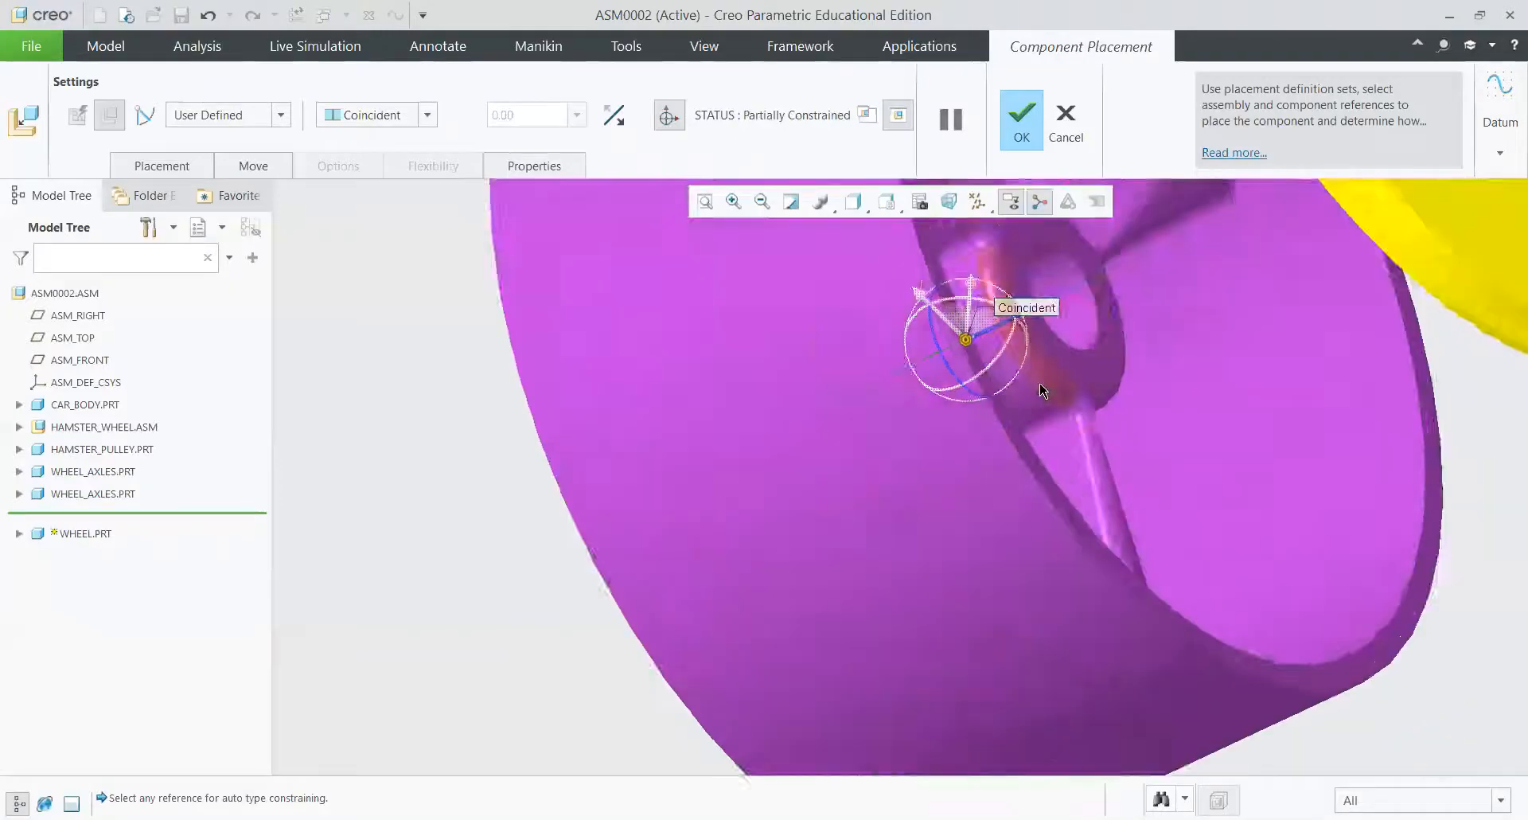
click(1099, 347)
scroll(1077, 356, up, 5)
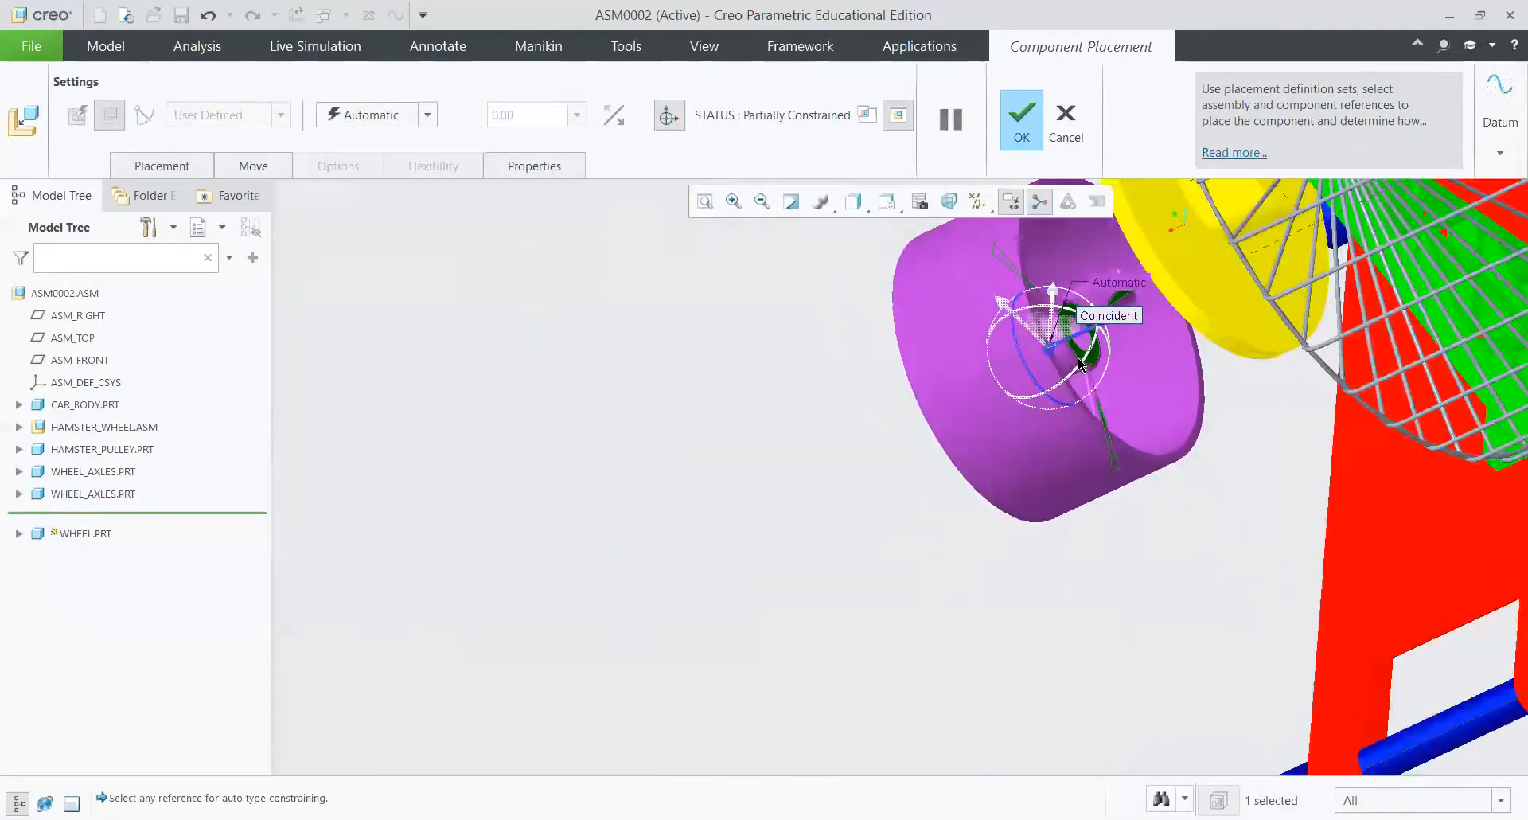
scroll(1168, 330, down, 2)
middle_drag(1168, 330, 709, 478)
scroll(716, 409, down, 5)
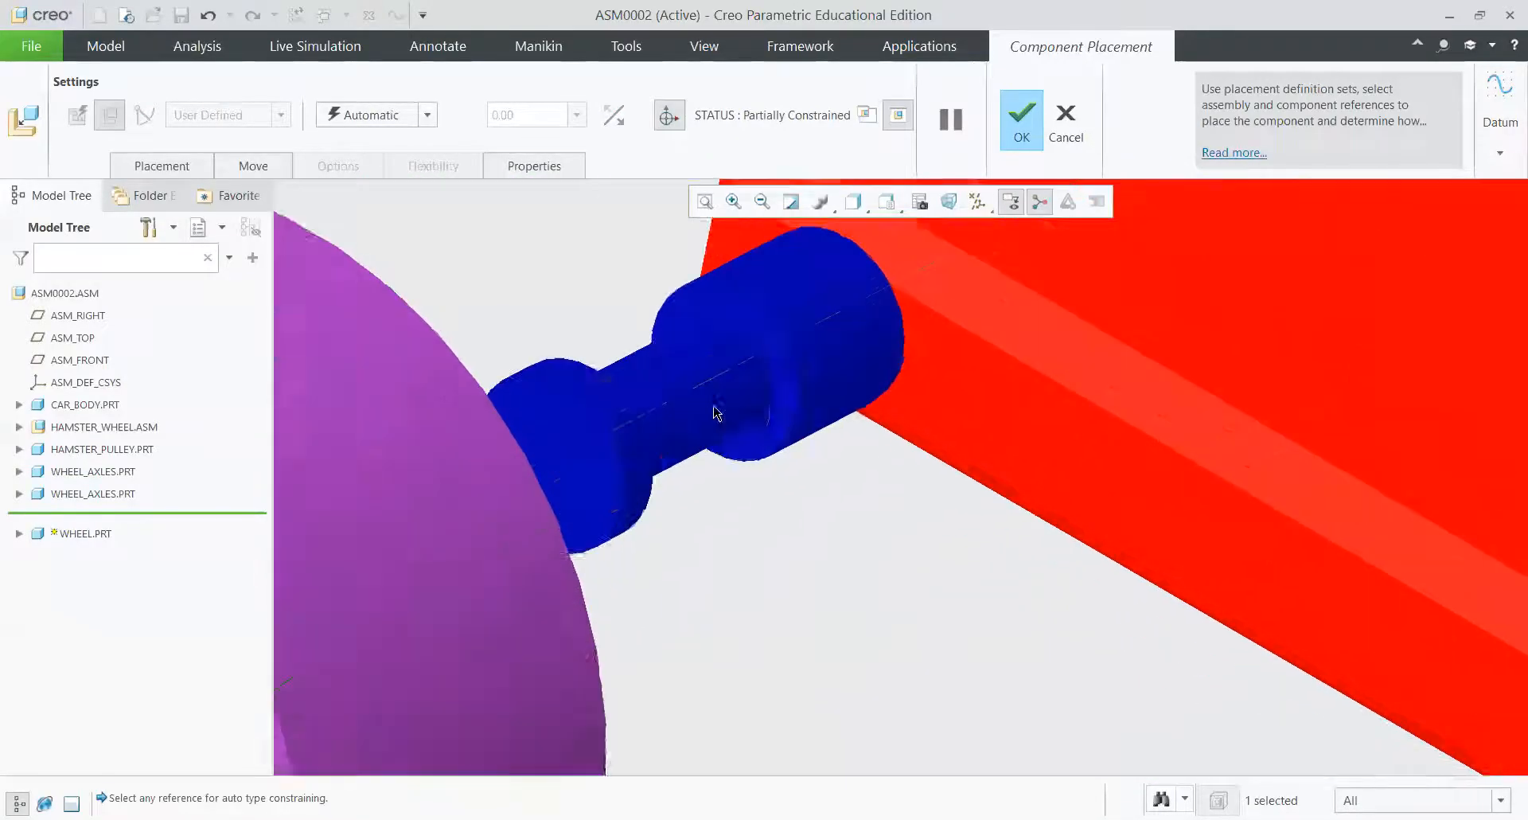
scroll(820, 430, down, 2)
click(808, 426)
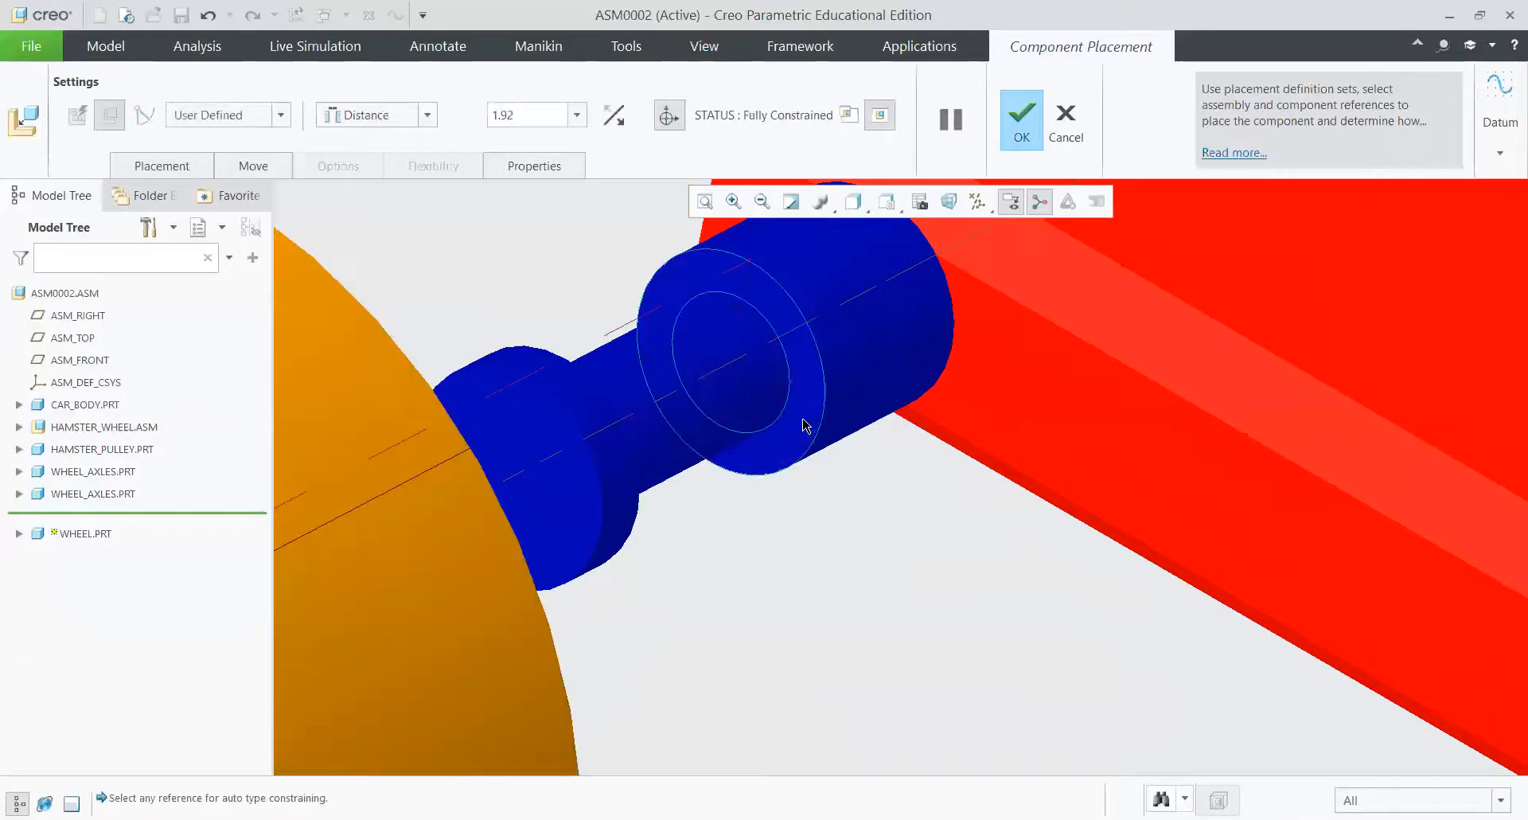
Step: Change the constraint between the wheel hub and axle collar faces to Coincident, and accept the wheel's placement
click(428, 115)
click(374, 202)
scroll(766, 395, up, 3)
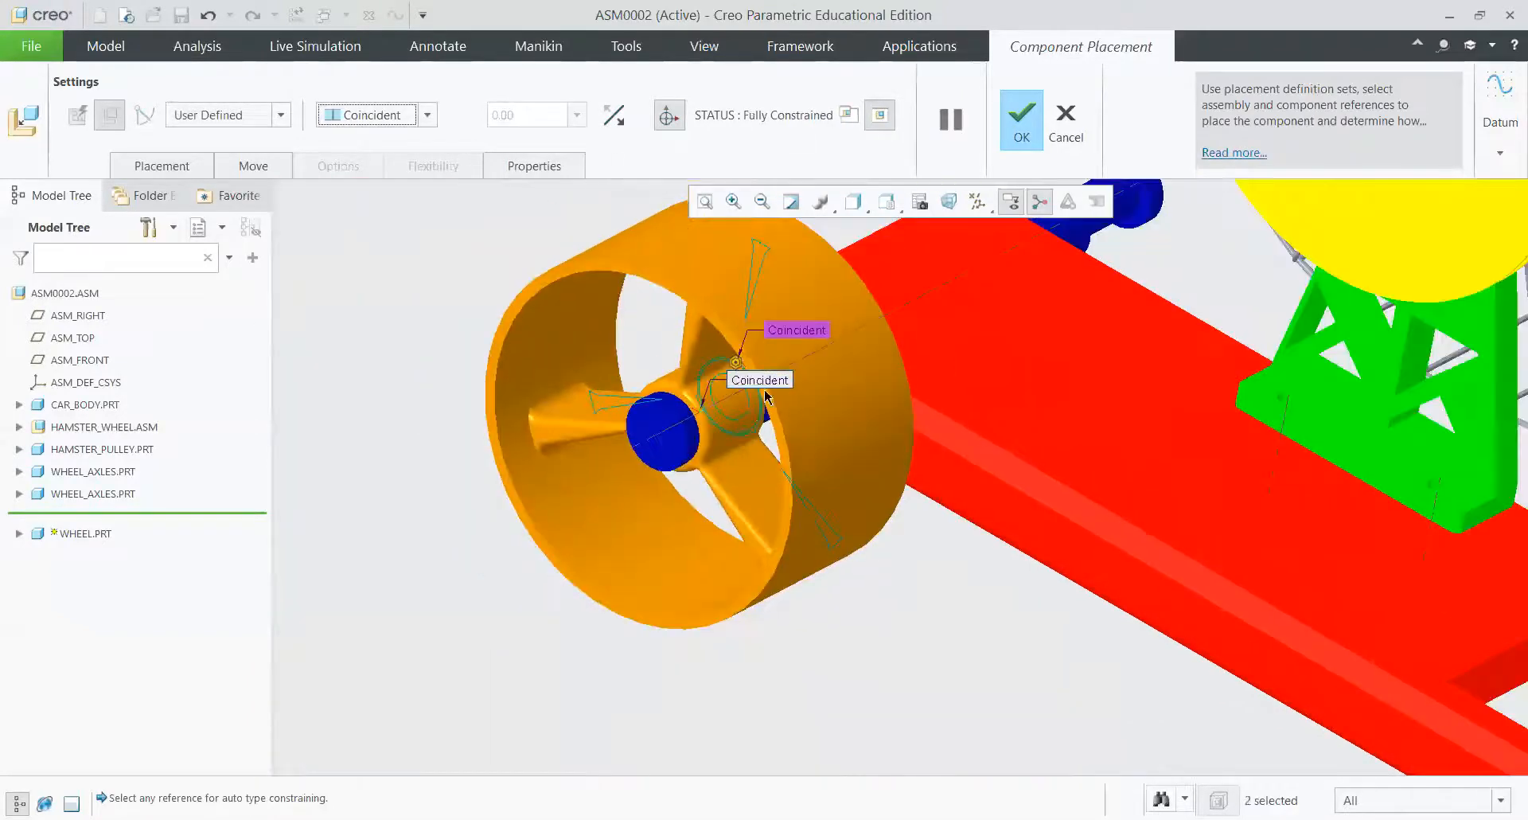
scroll(767, 395, up, 4)
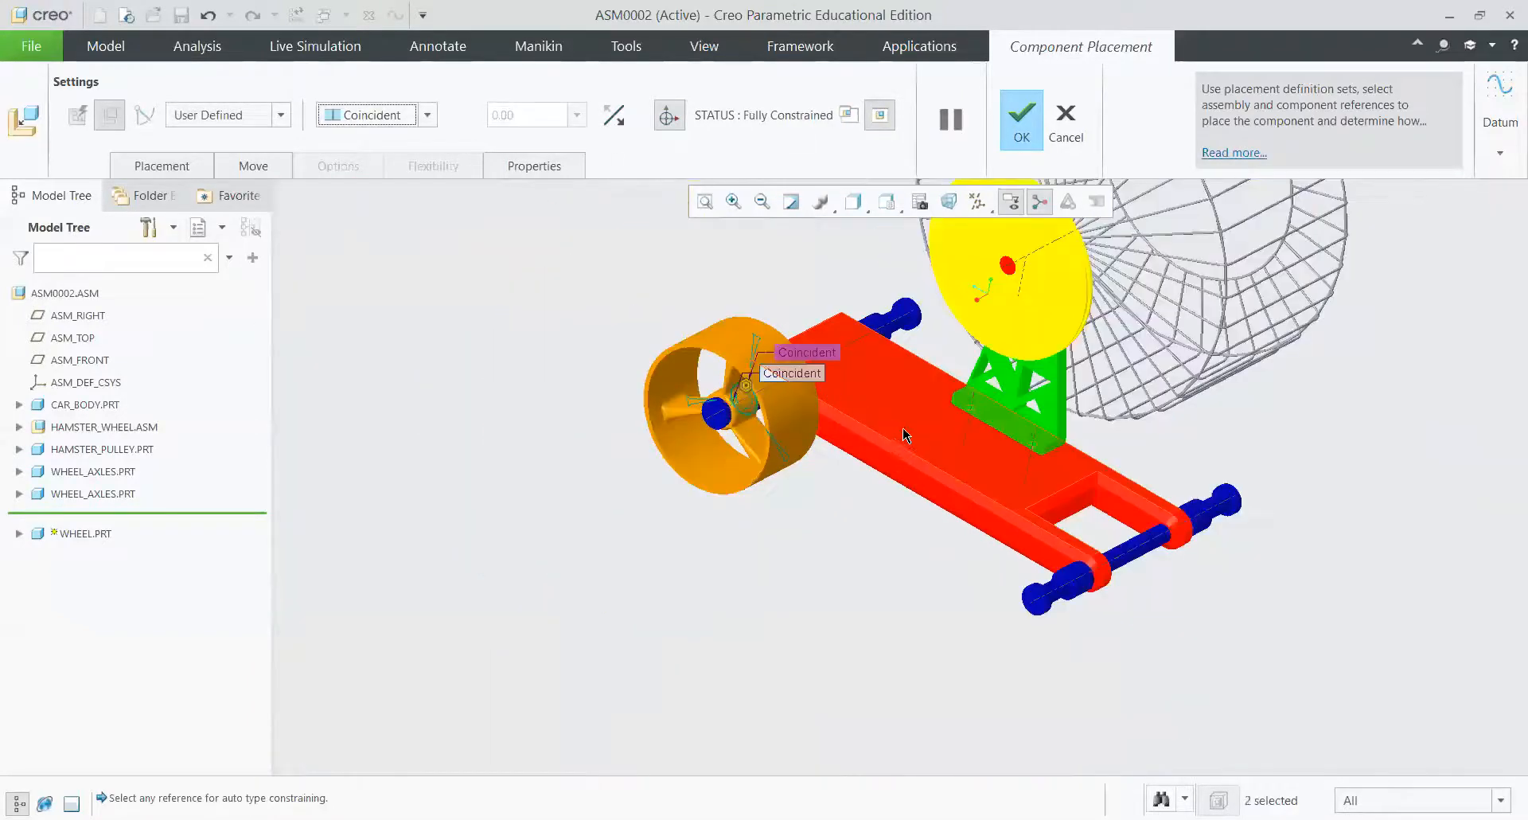
click(1010, 117)
scroll(915, 358, up, 4)
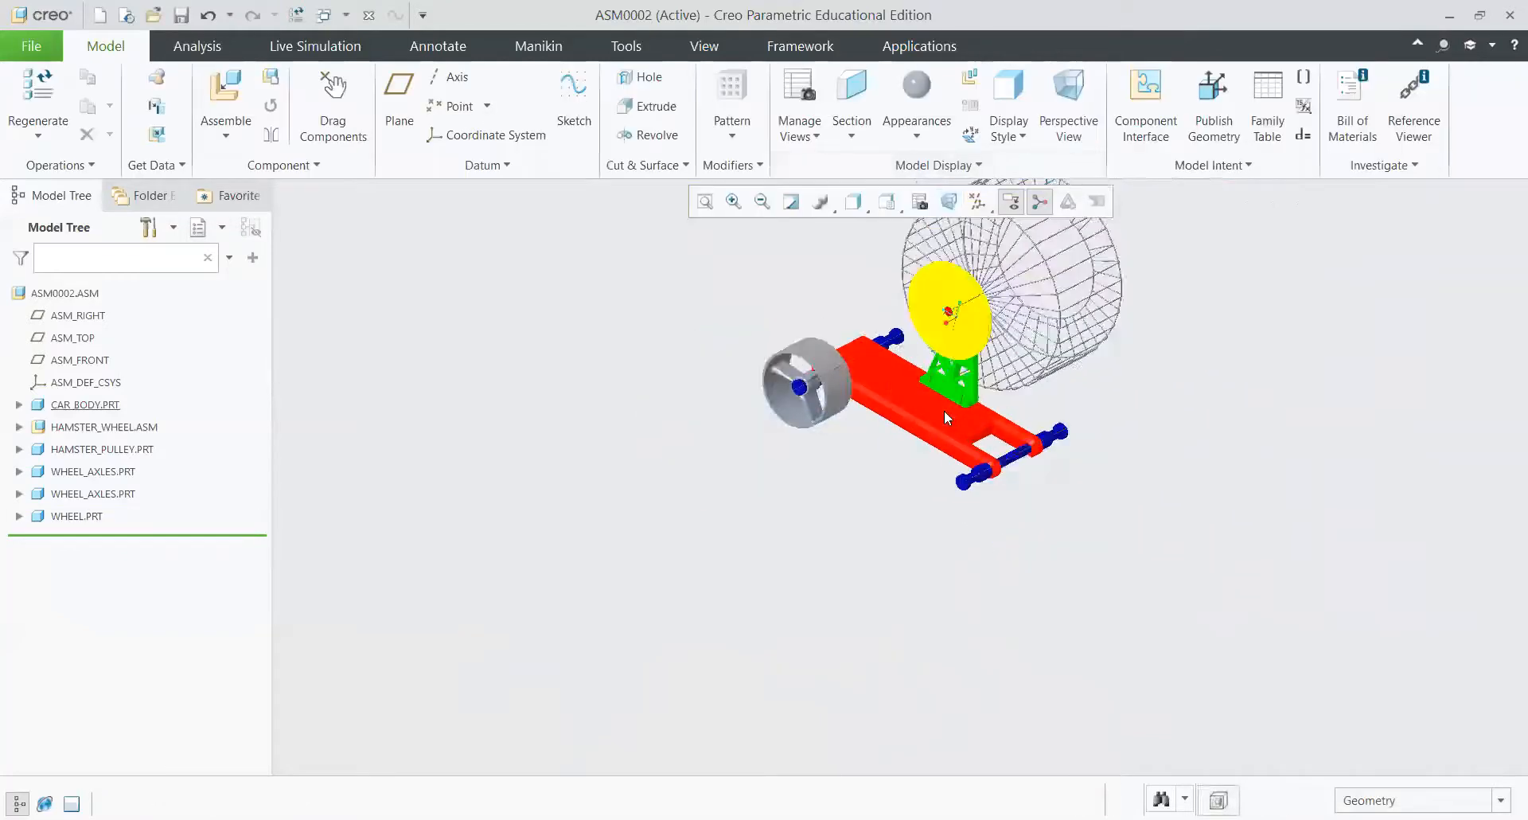
middle_drag(944, 409, 897, 415)
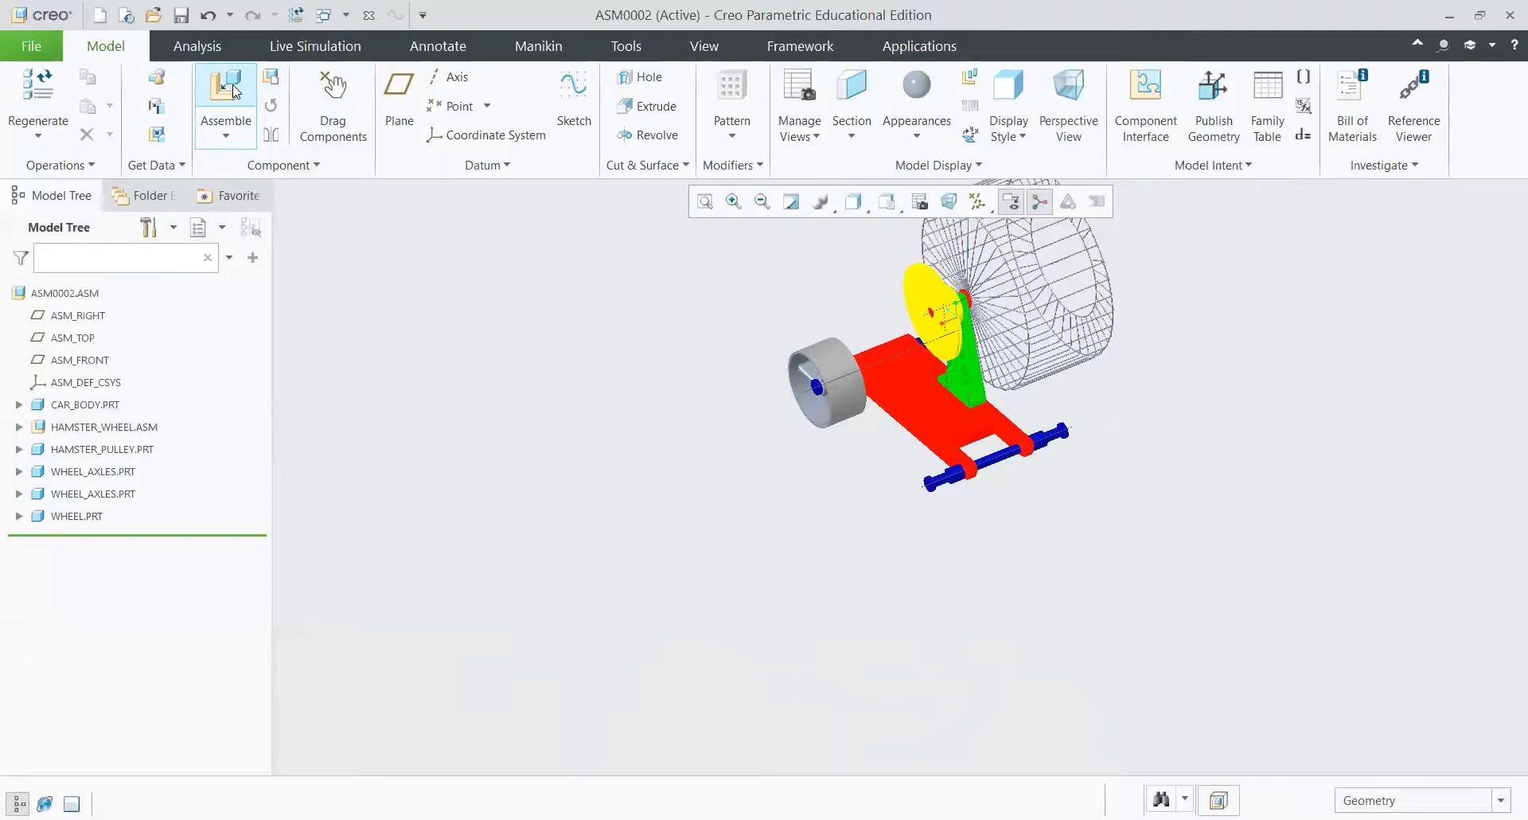
click(234, 87)
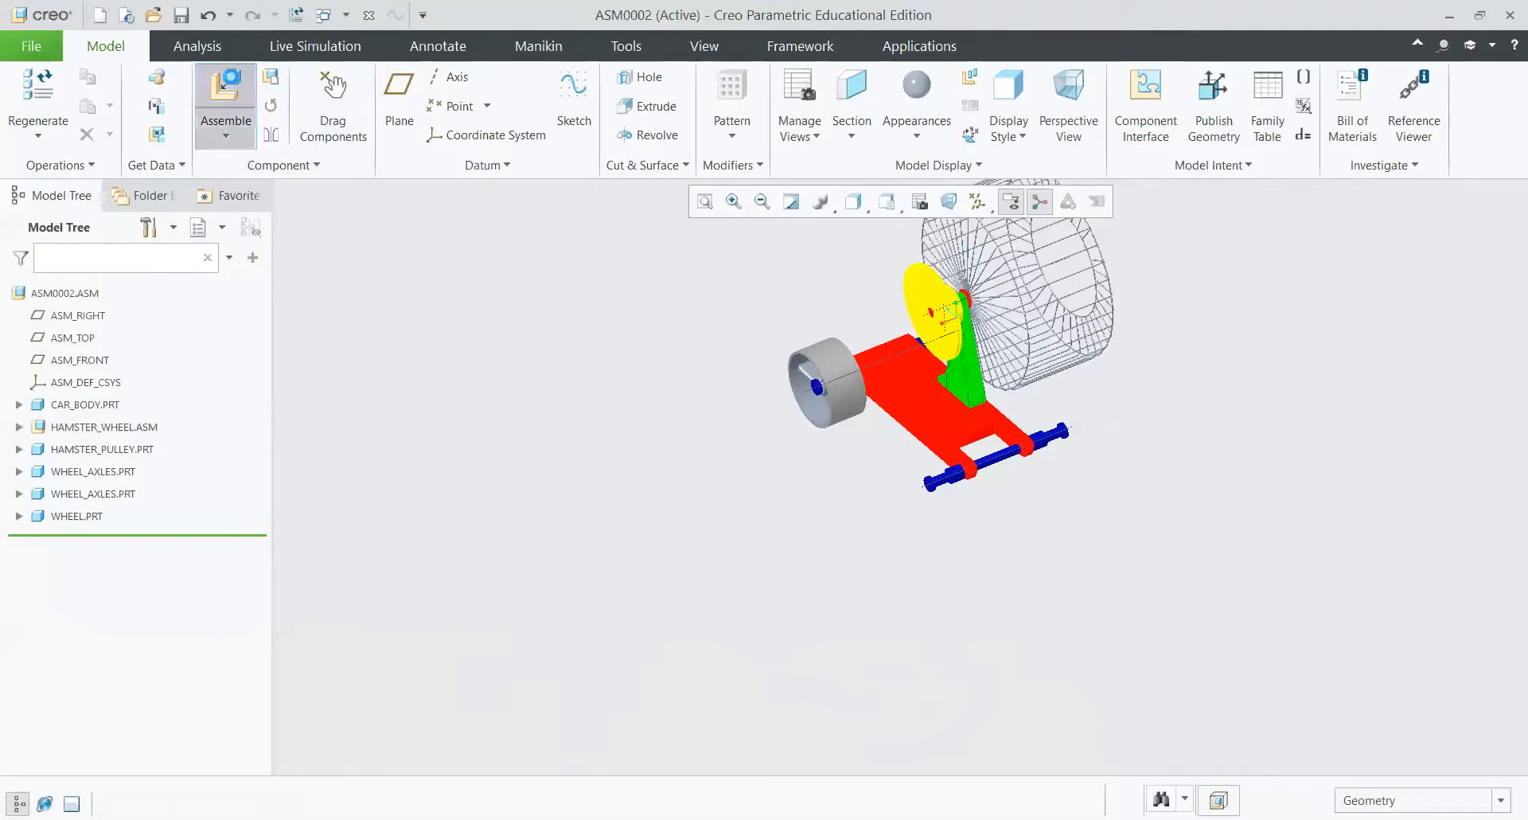
click(1177, 707)
click(77, 515)
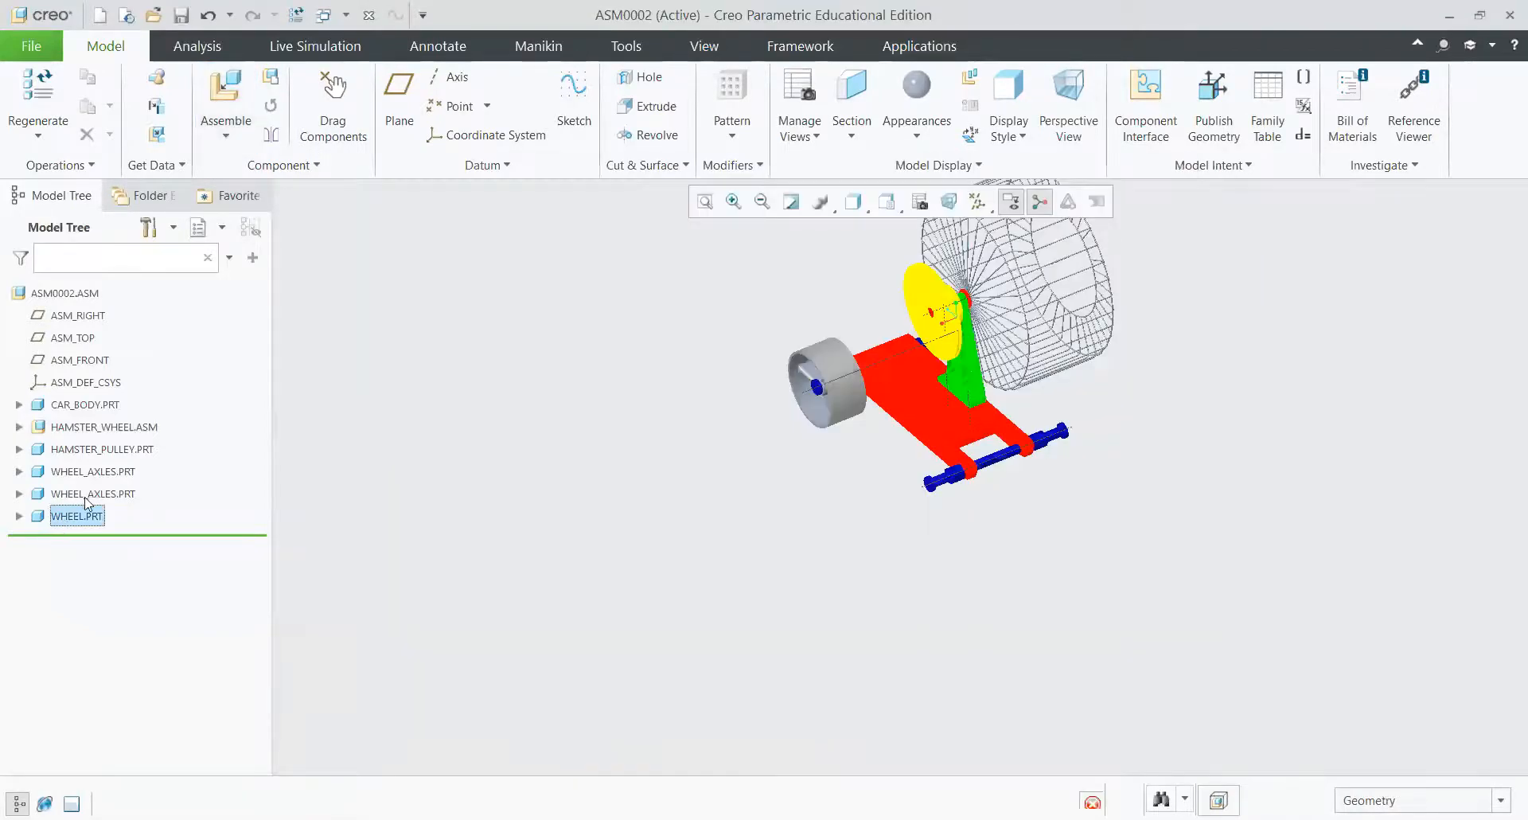
click(135, 435)
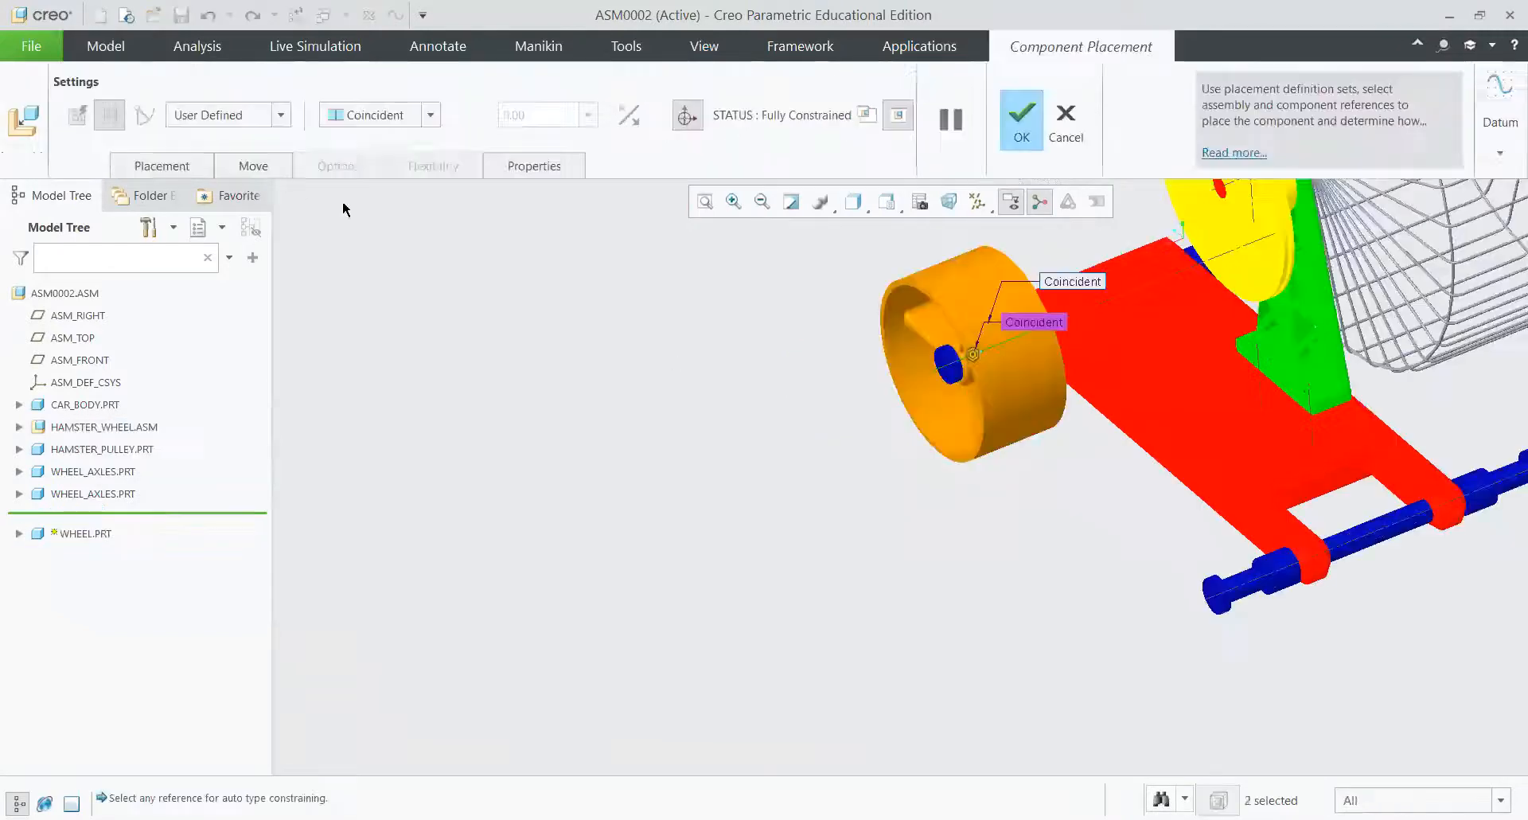
click(191, 165)
right_click(250, 231)
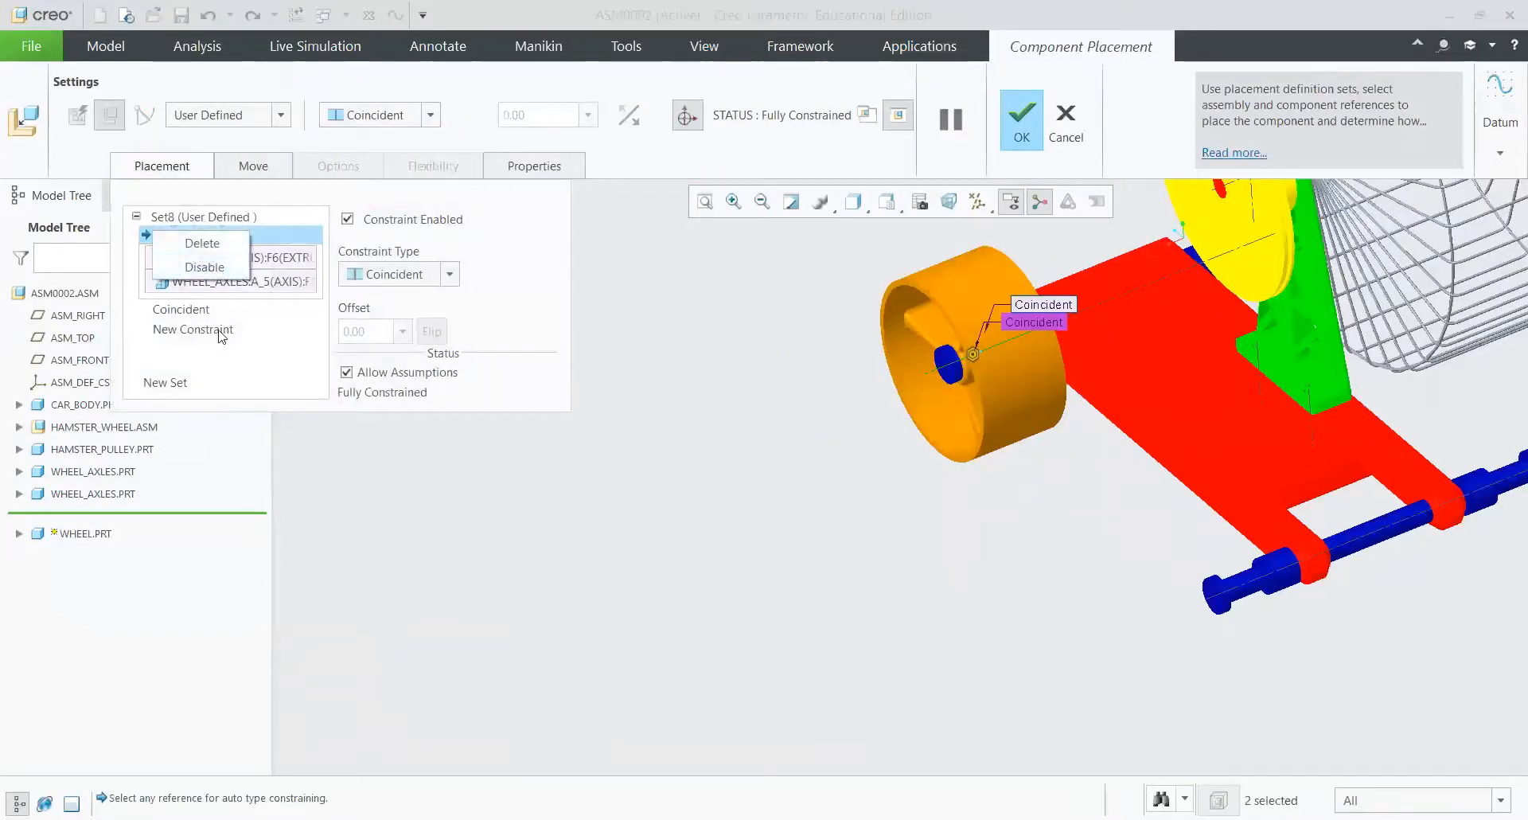
click(1071, 117)
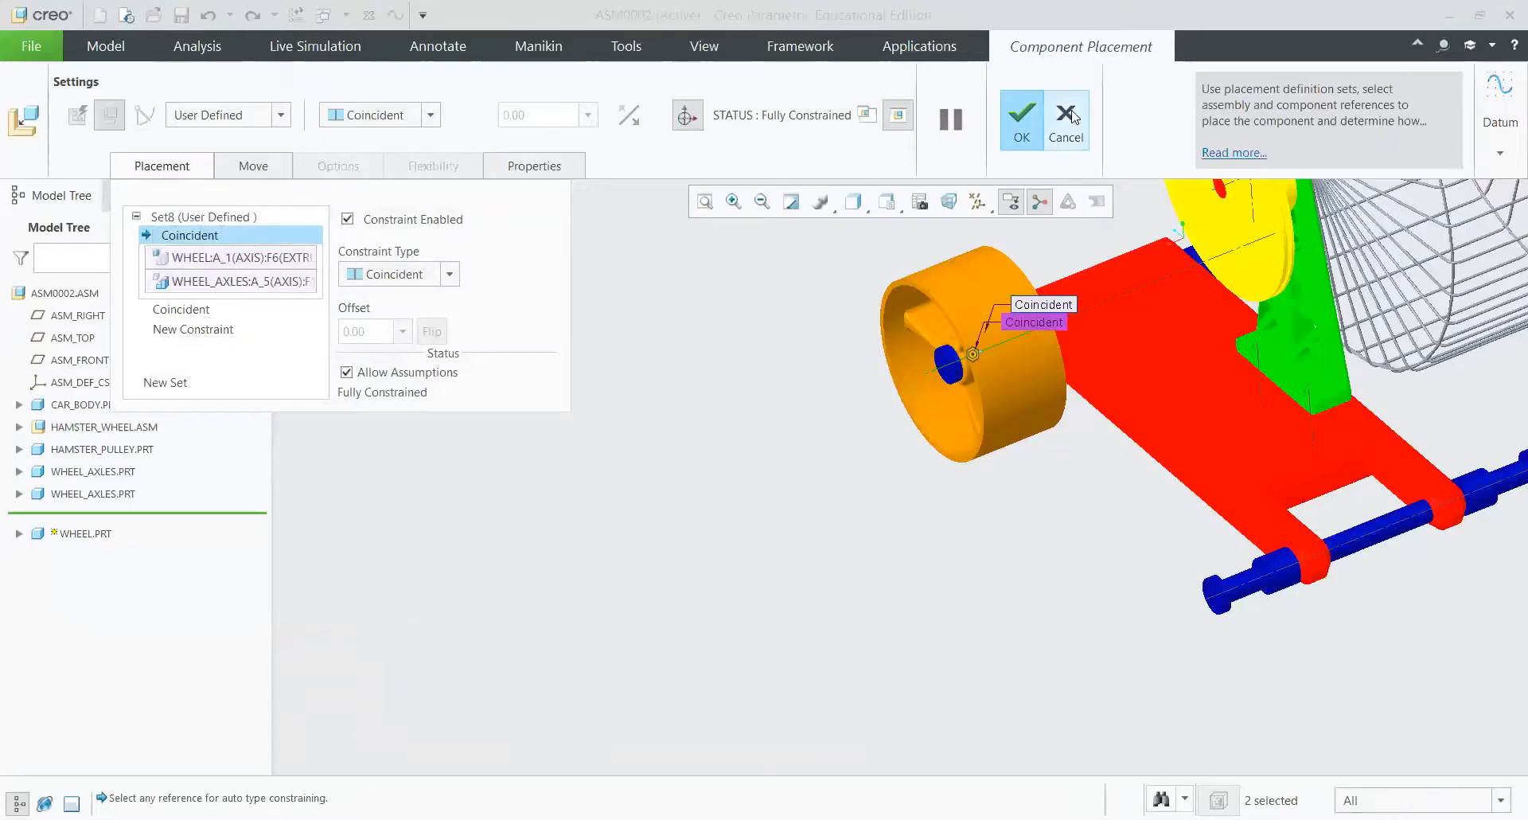
click(1072, 116)
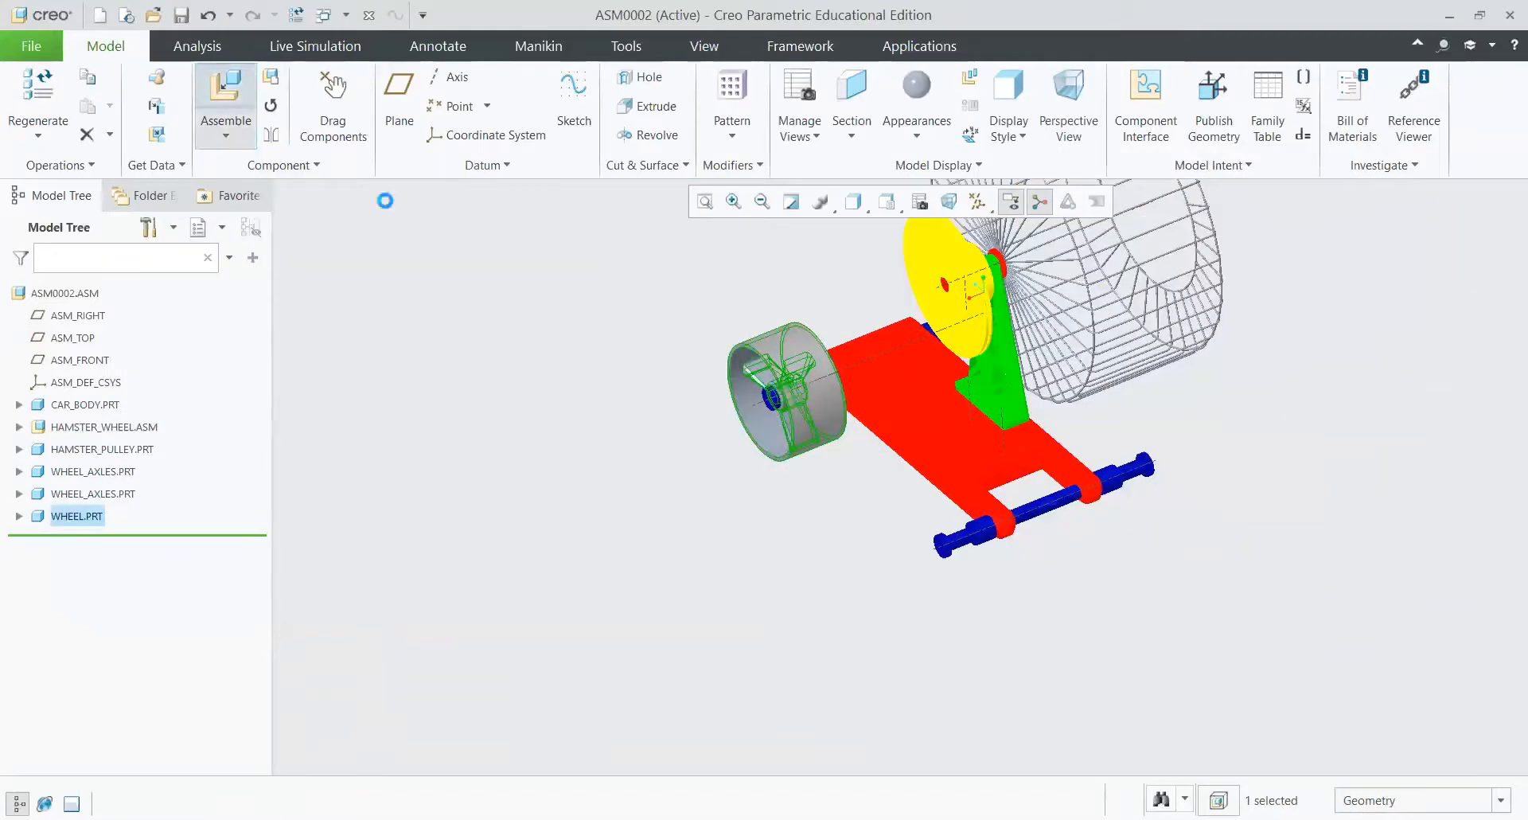
Step: Bring in a second wheel.prt and make its centre axis coincident with the axis of the axle at the car body's forked end
double_click(625, 550)
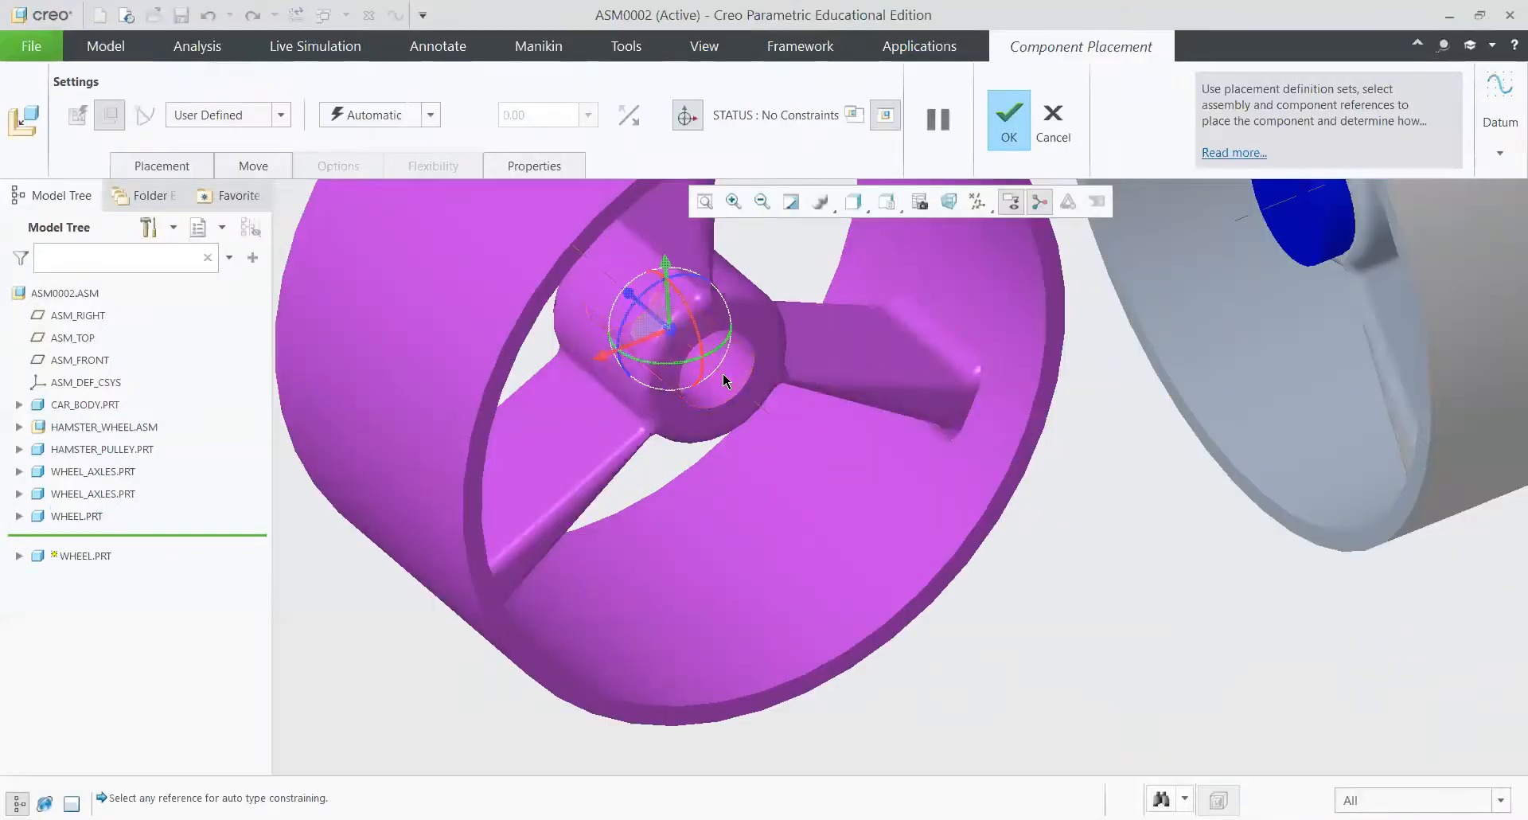
click(722, 371)
scroll(722, 371, down, 6)
scroll(1183, 521, up, 5)
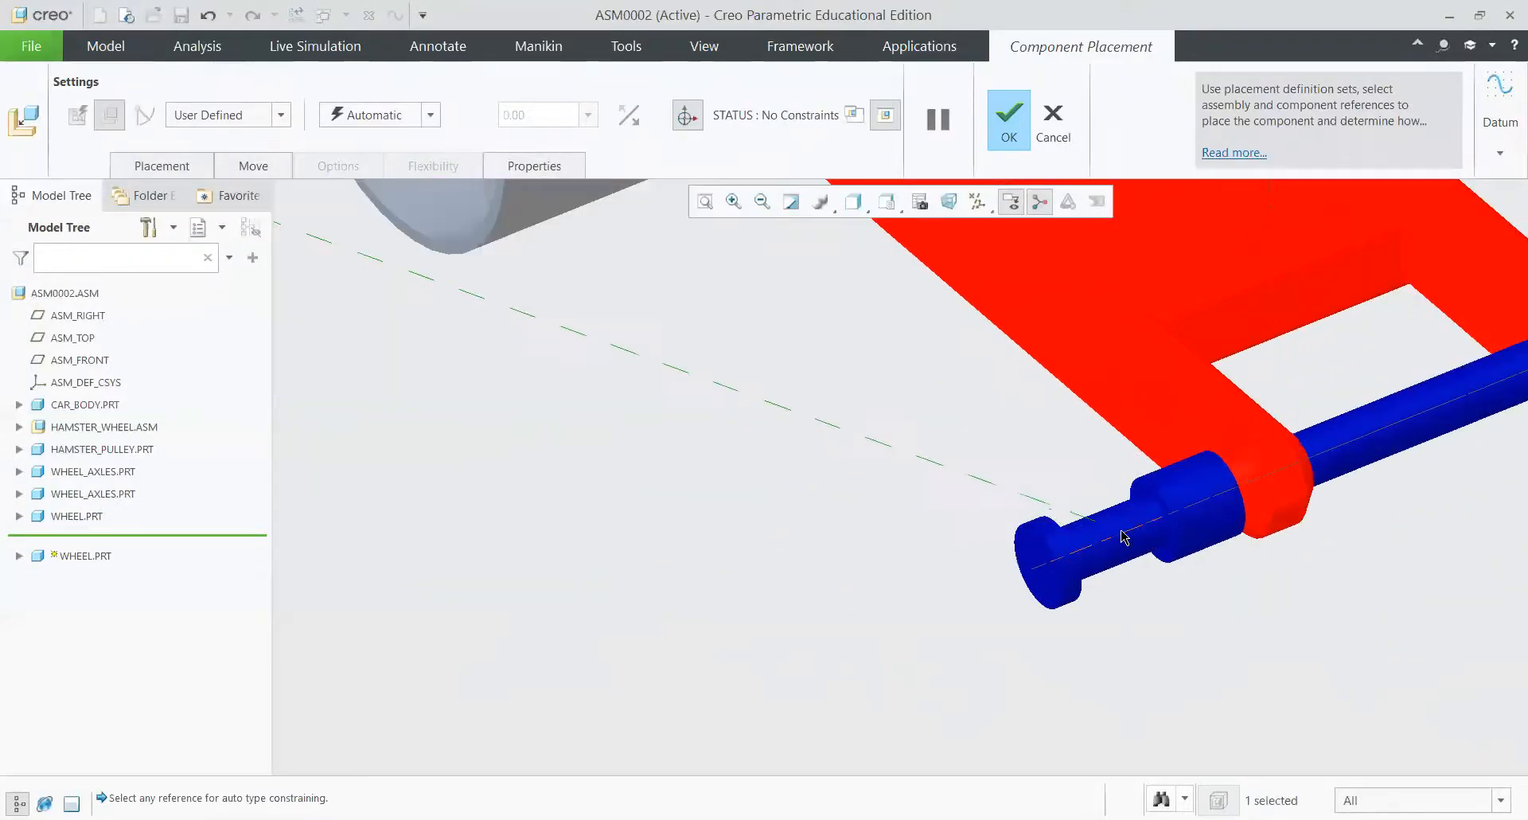
click(1119, 535)
scroll(816, 514, down, 5)
scroll(681, 433, up, 6)
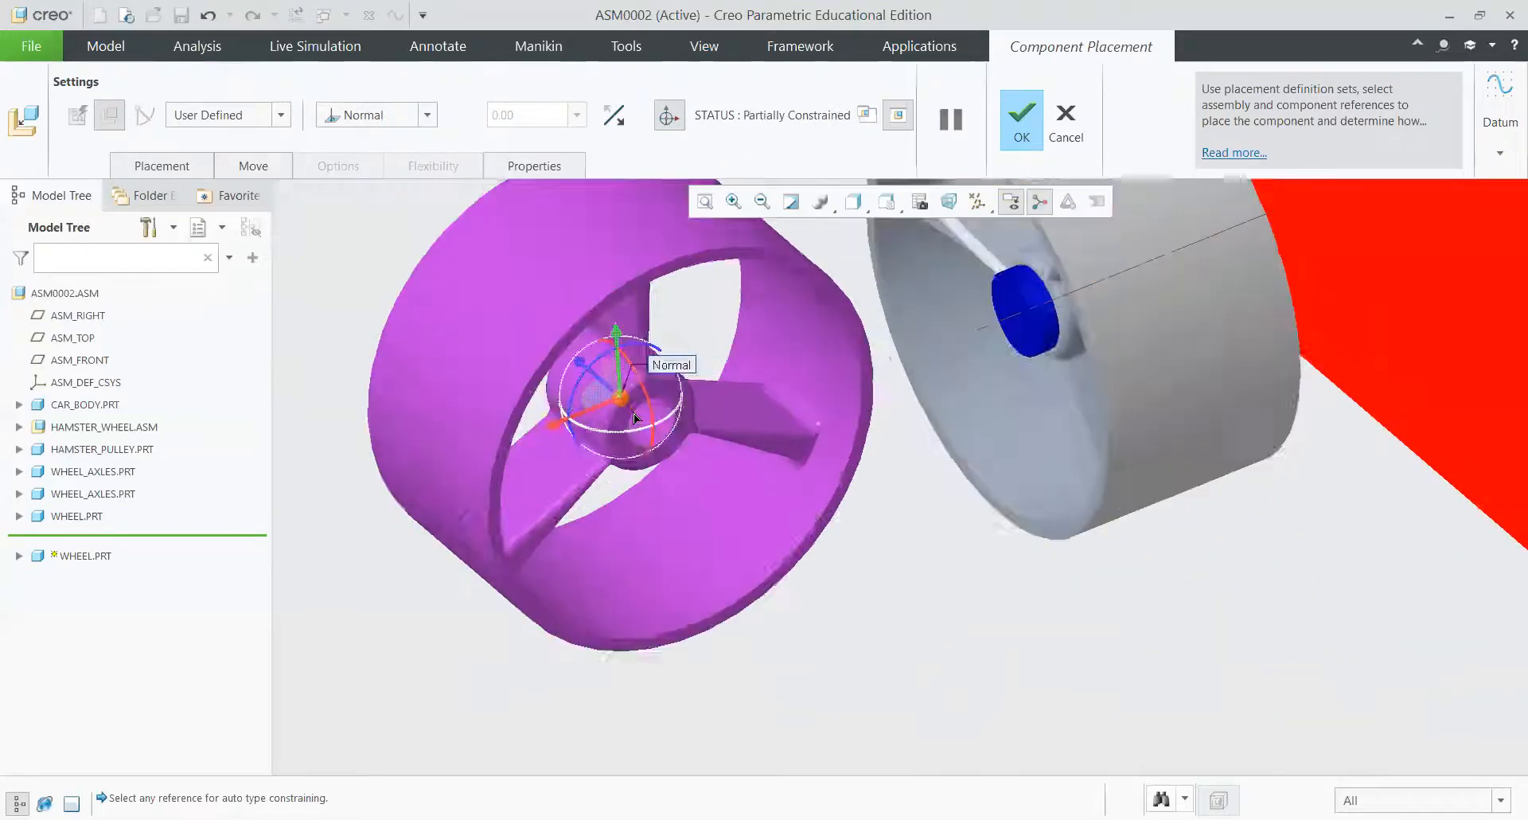
click(427, 115)
click(384, 200)
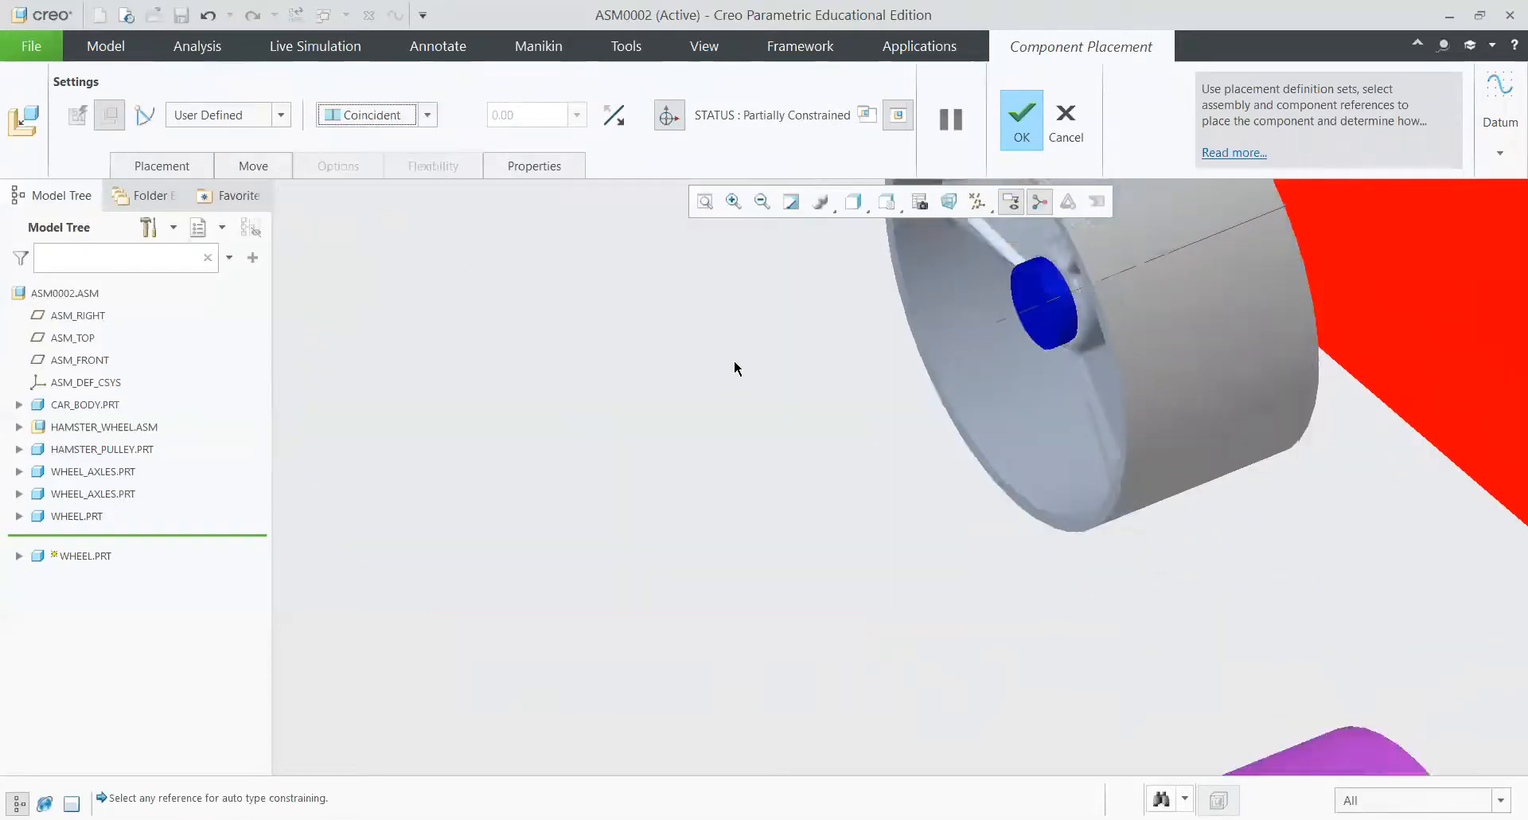
Step: Pair the second wheel hub's end face with the annular collar face of the forked-end axle as a placement constraint
scroll(734, 365, down, 5)
scroll(848, 513, up, 6)
scroll(847, 513, up, 3)
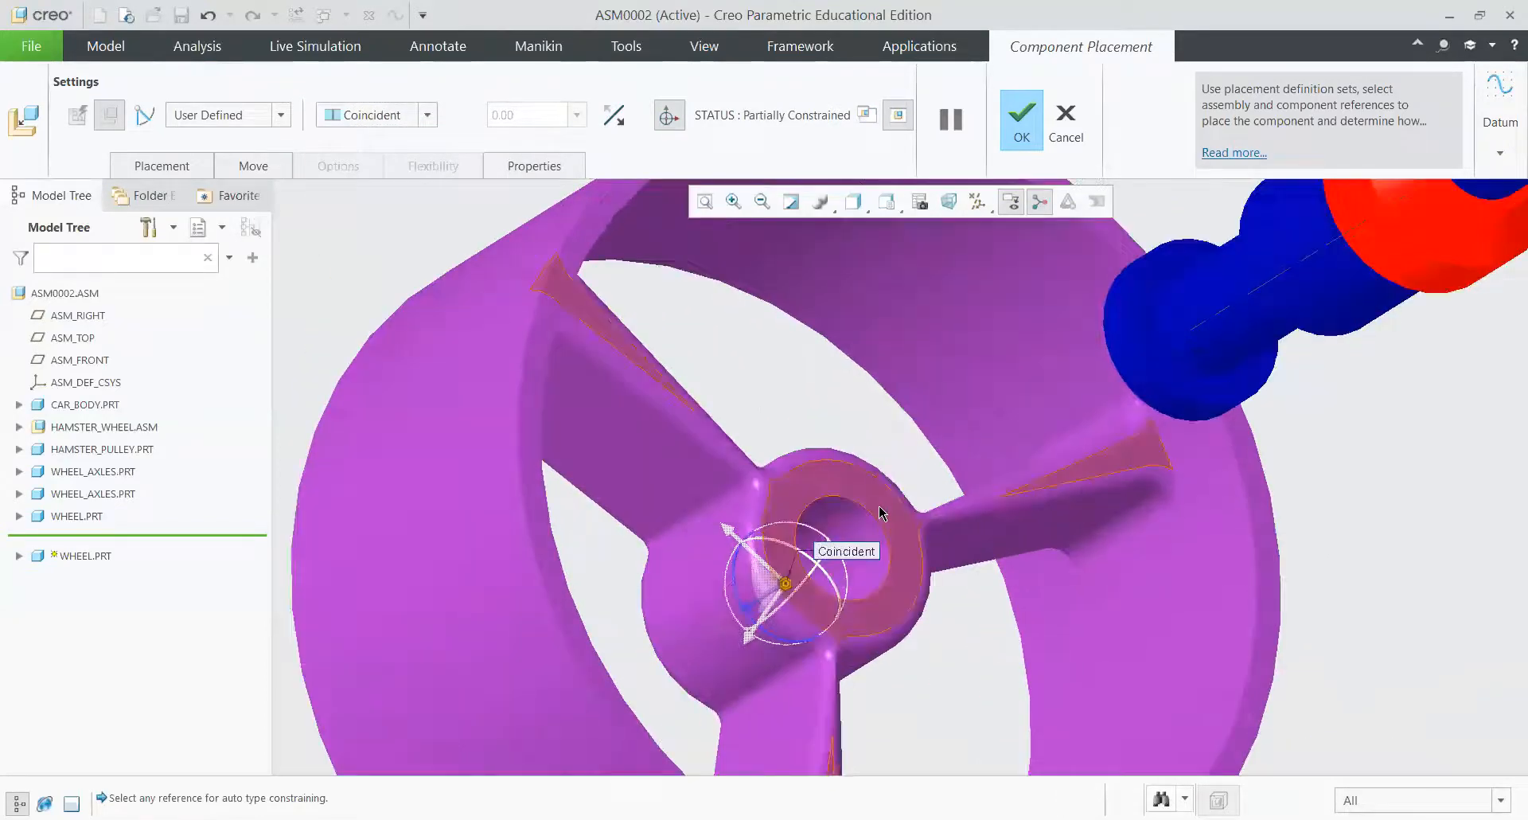
click(879, 513)
scroll(879, 513, down, 5)
middle_drag(964, 473, 1209, 391)
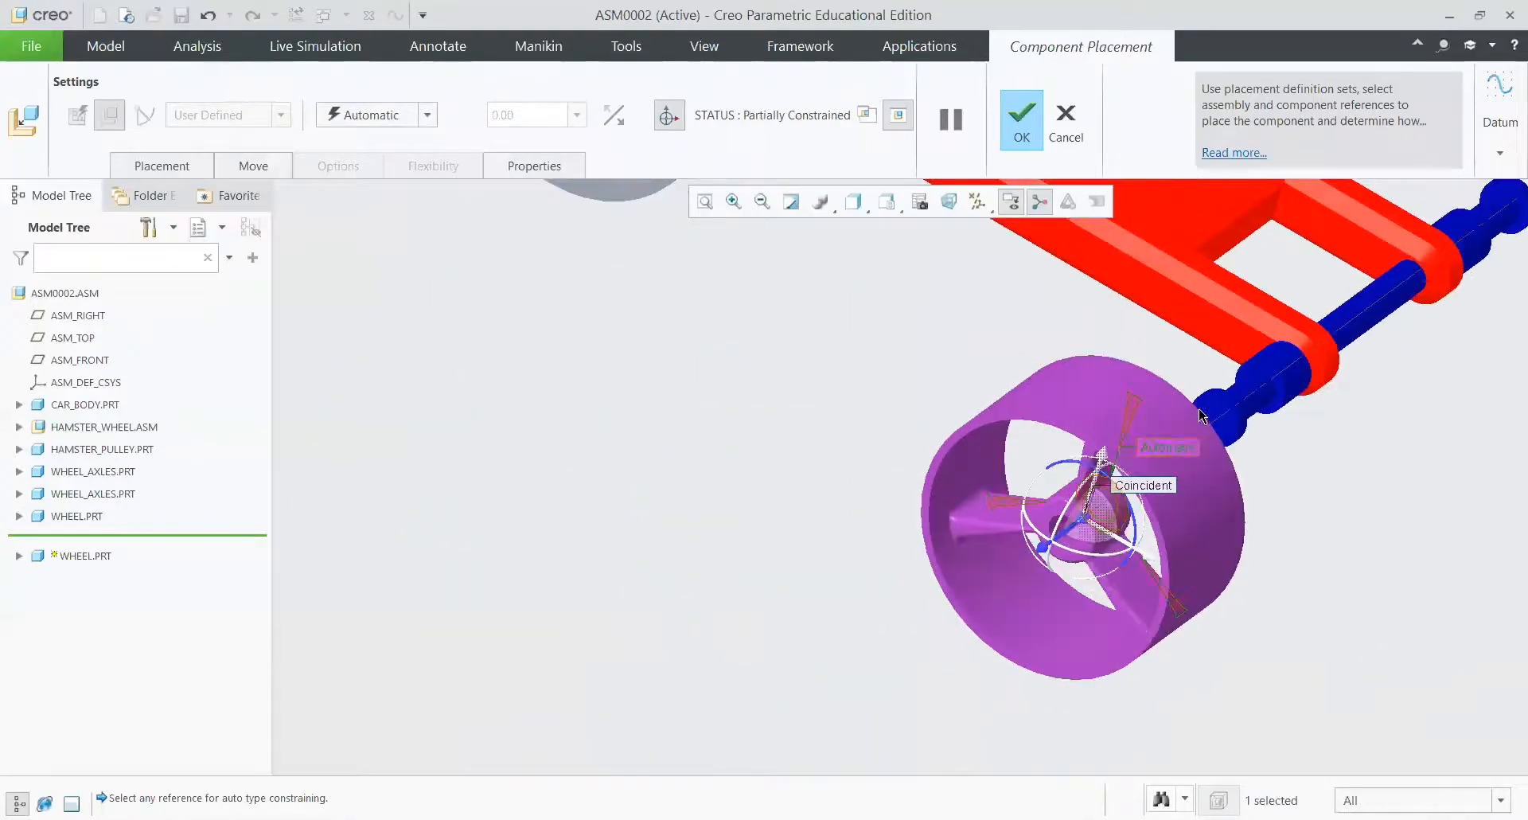
scroll(1221, 386, up, 5)
click(1320, 356)
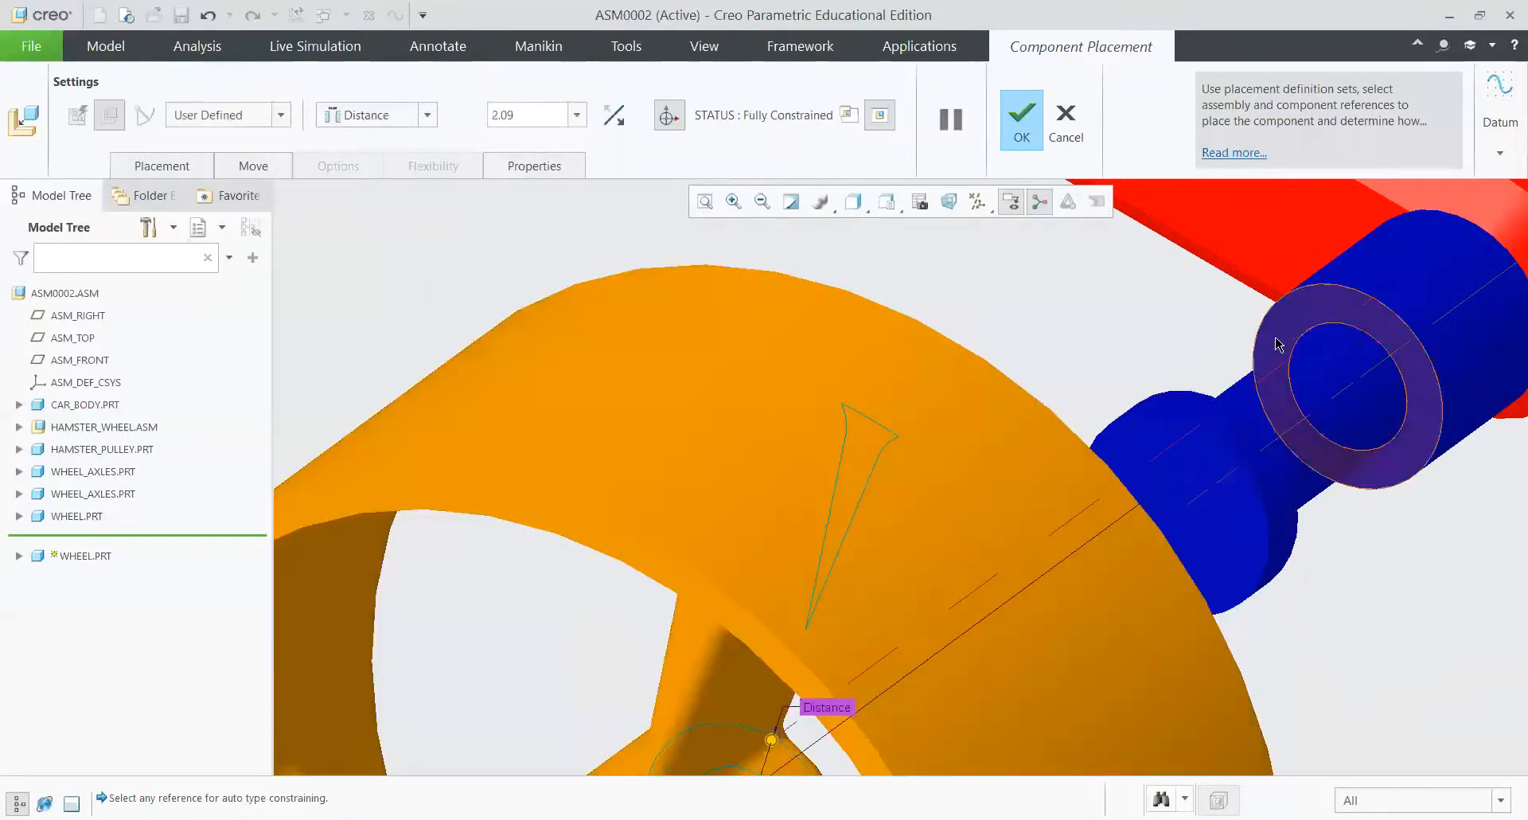
Step: Set the second wheel's hub-to-collar constraint to Coincident and accept its placement
click(427, 114)
click(358, 200)
scroll(672, 293, down, 5)
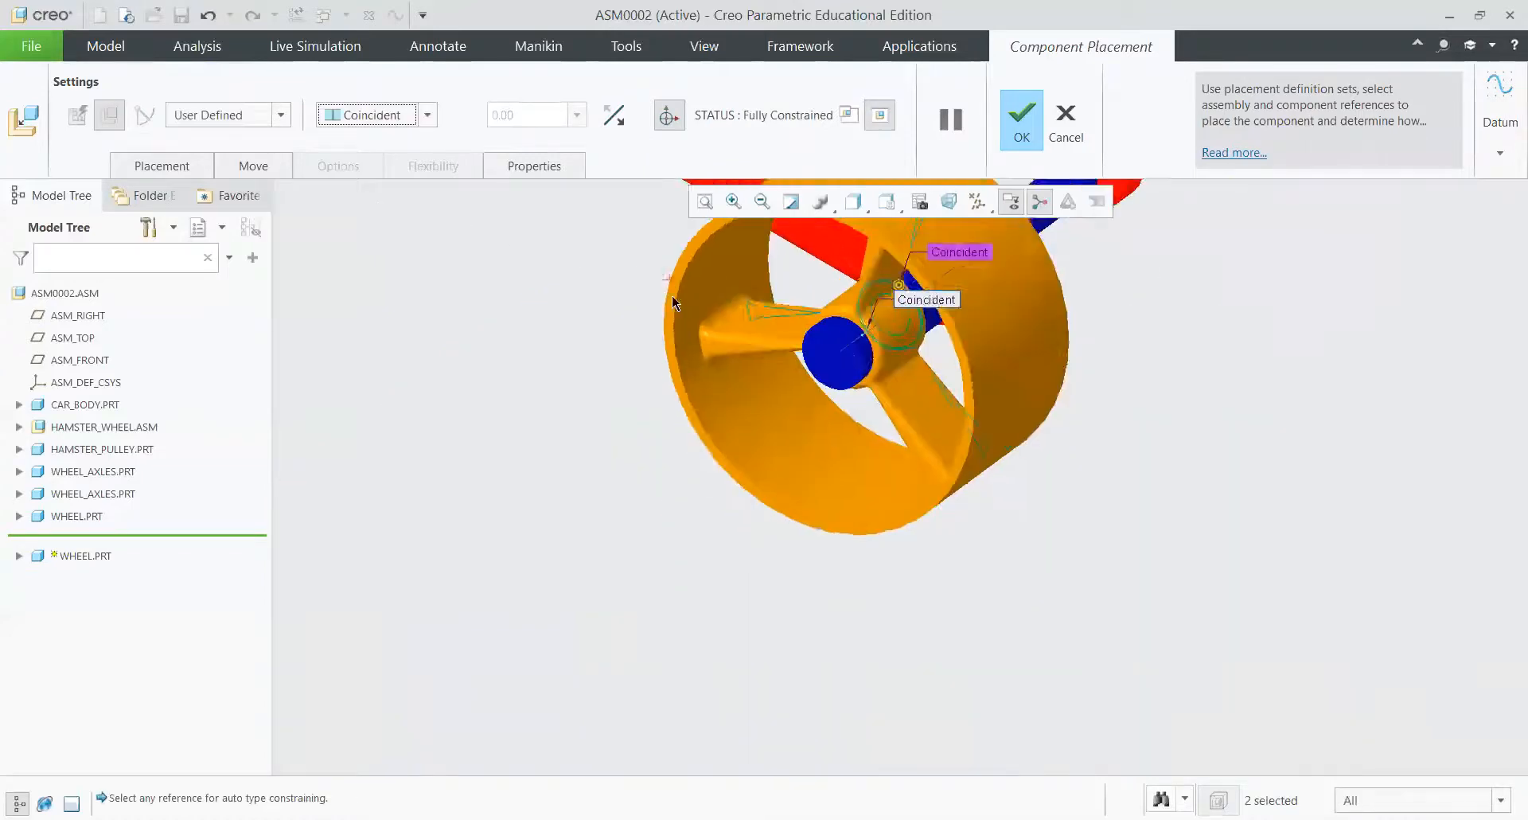
scroll(714, 396, down, 4)
click(1022, 119)
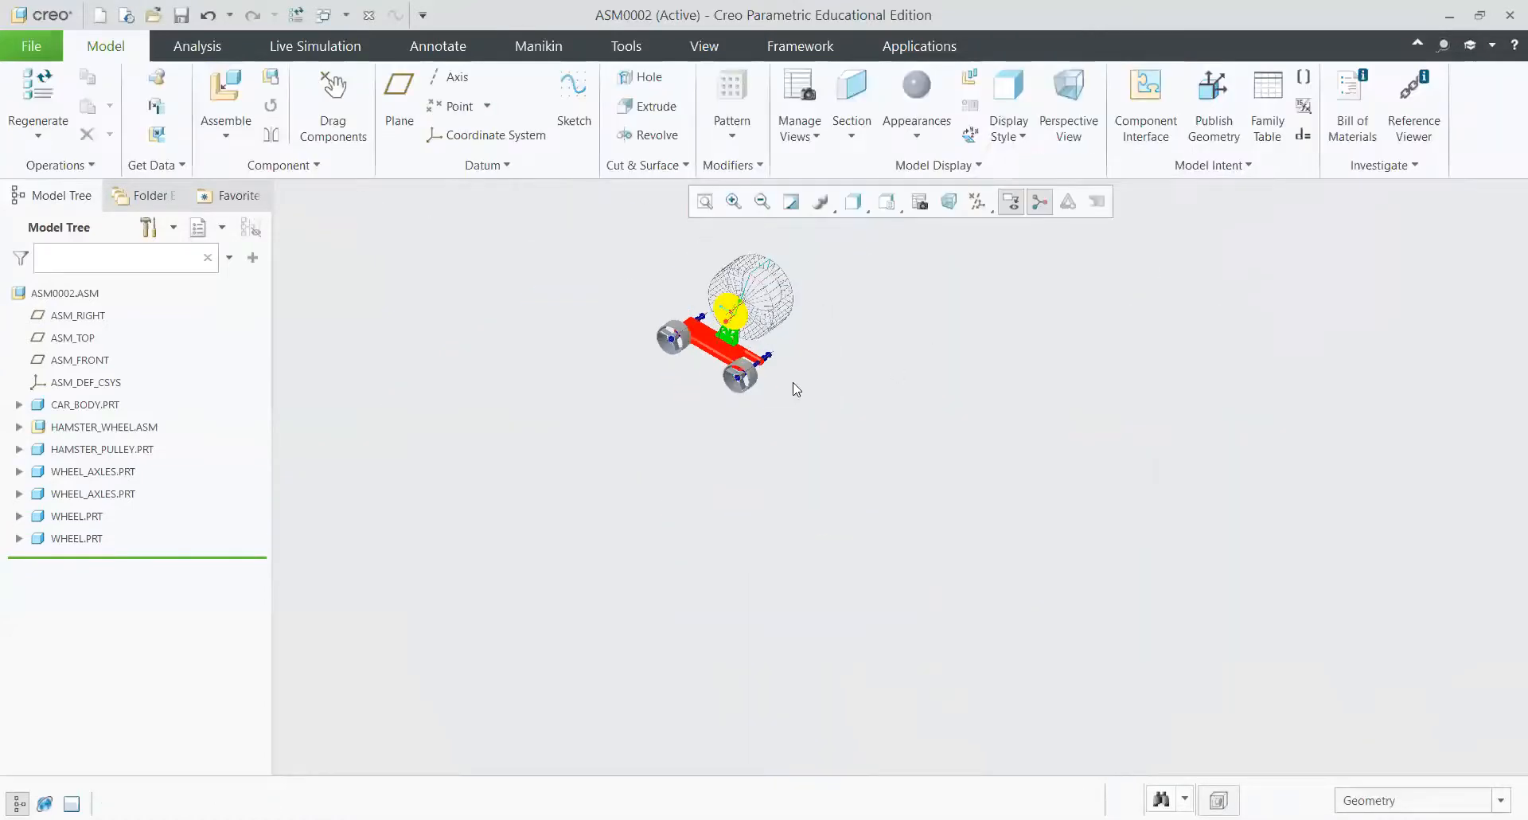
Step: Paste a copy of the second wheel and pick the axis and collar face at the opposite end of the forked-end axle as its references
click(88, 539)
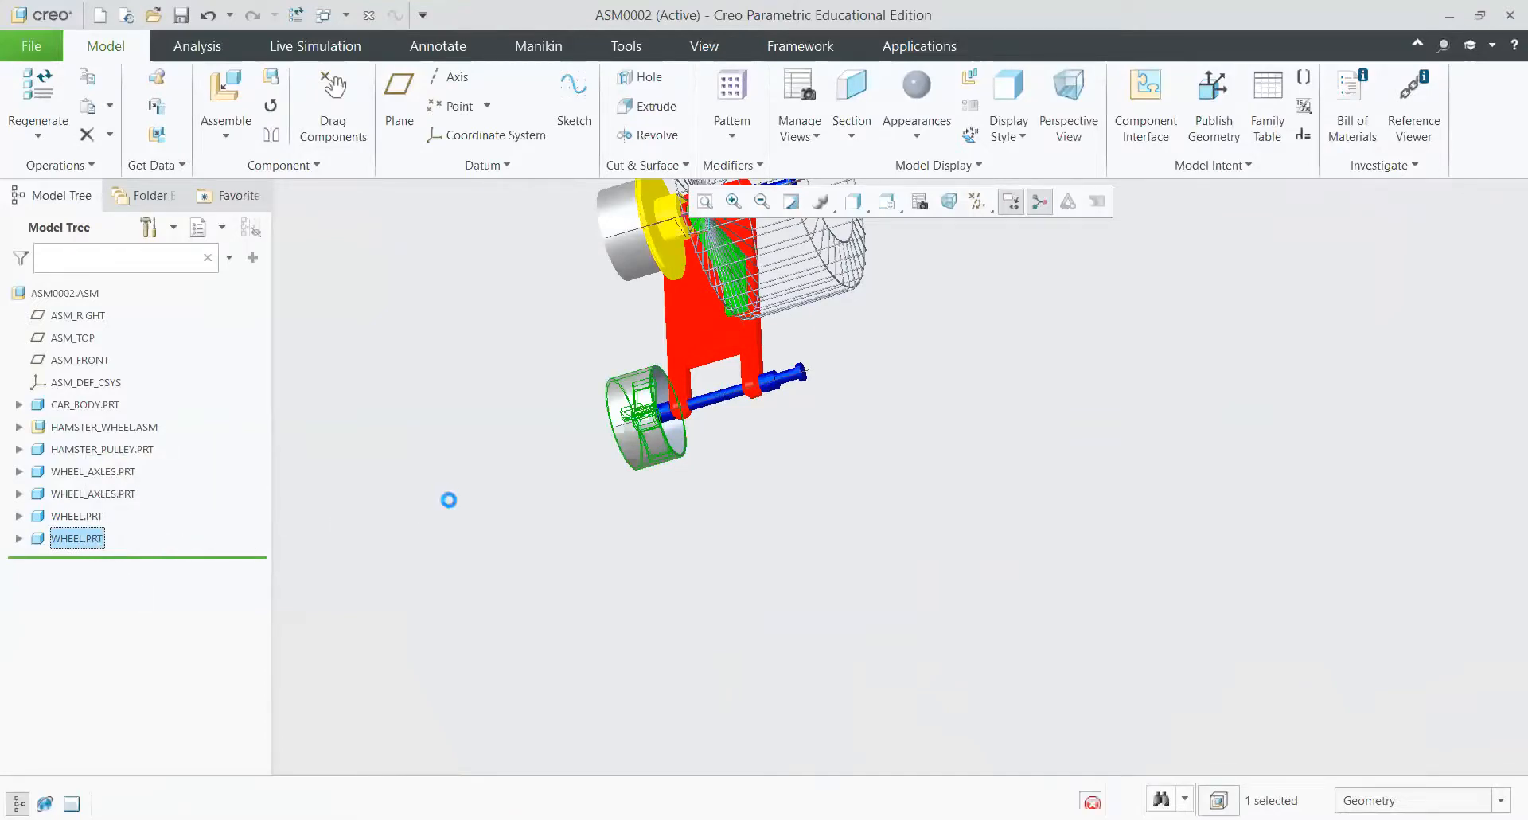
scroll(464, 495, up, 2)
scroll(618, 442, down, 6)
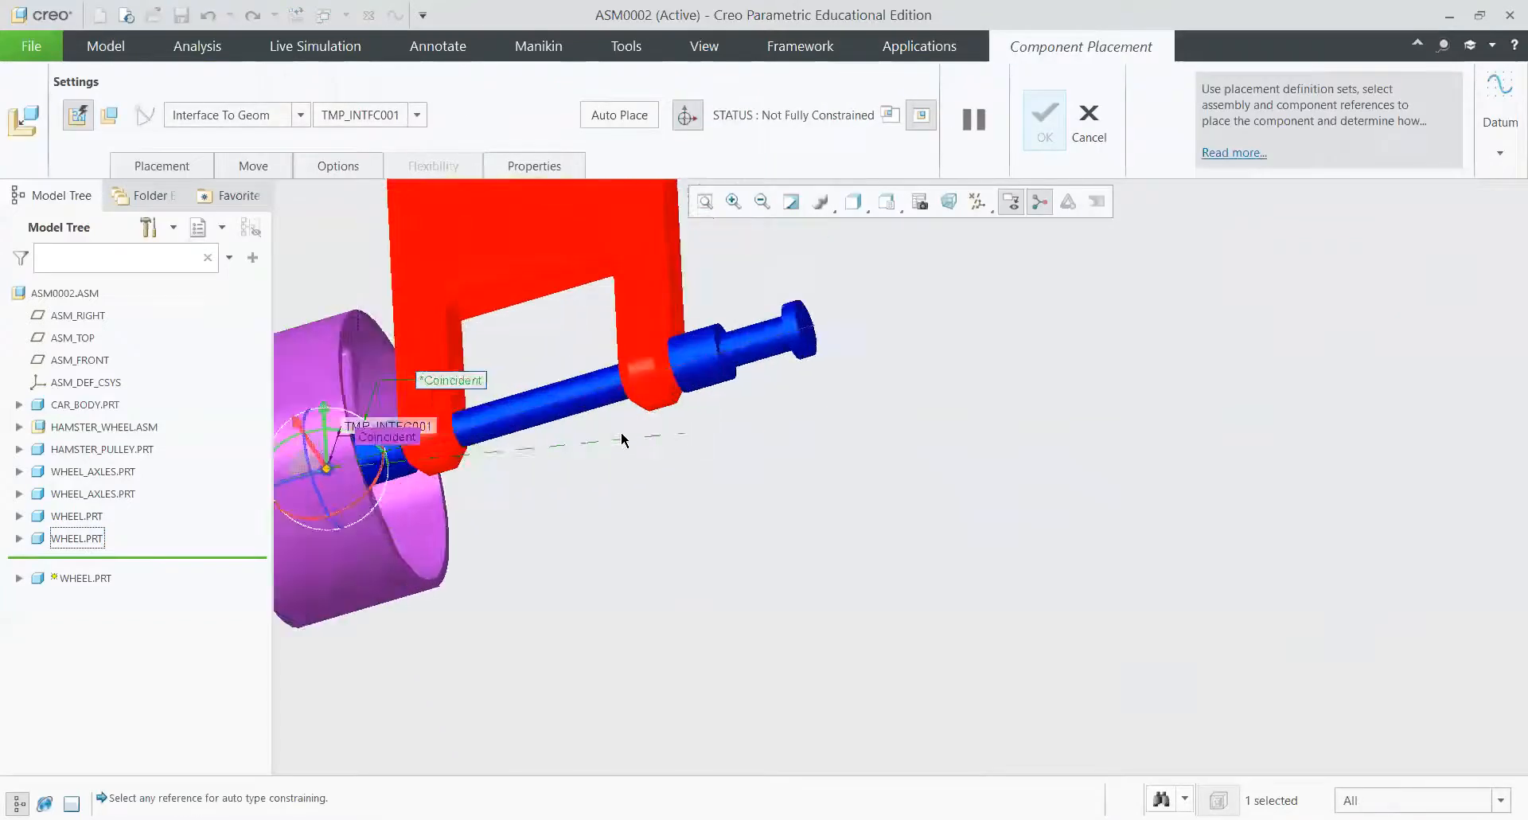
scroll(621, 433, down, 3)
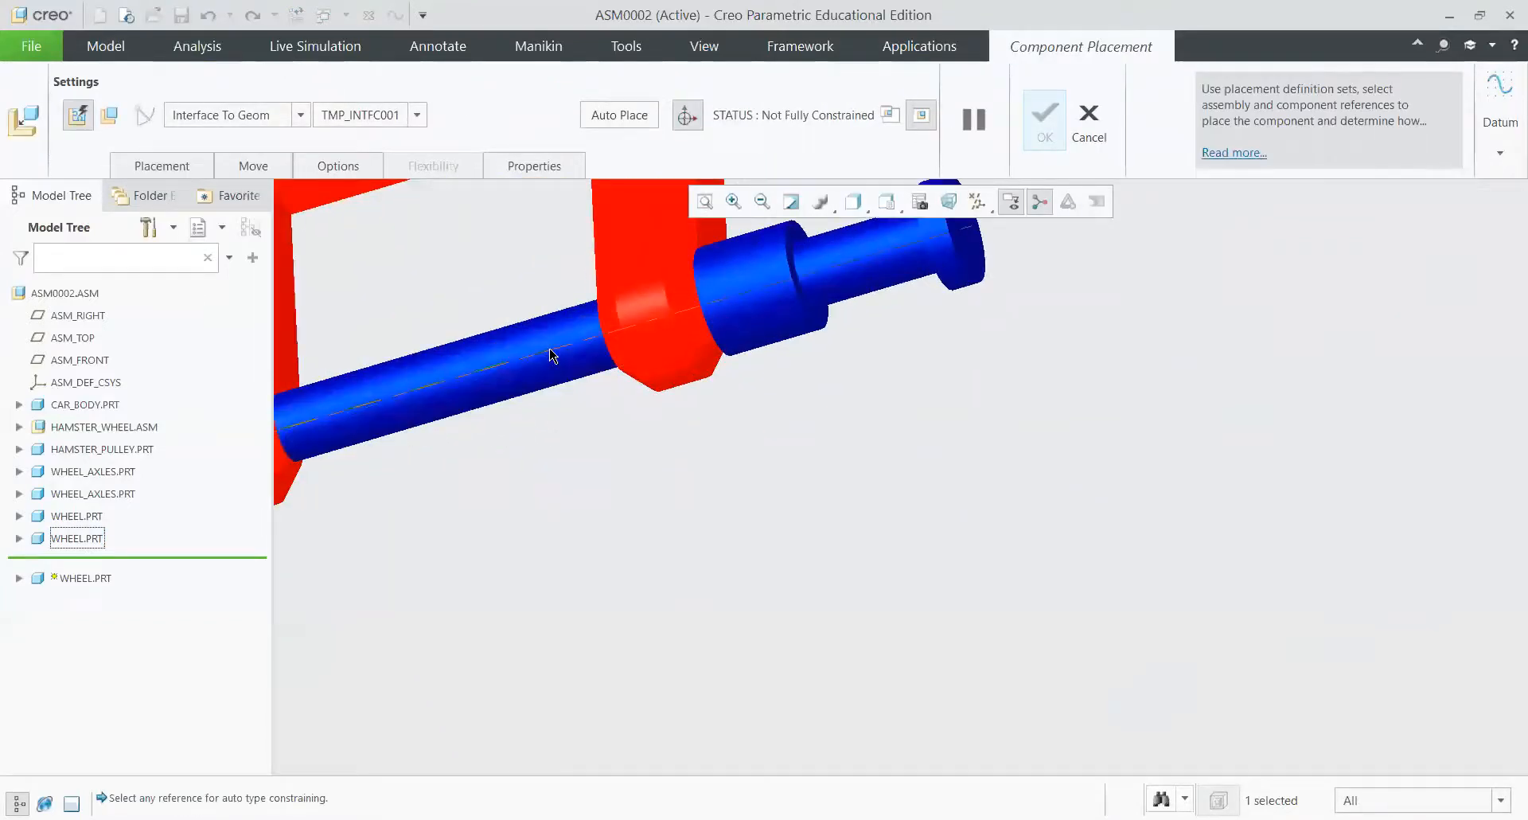
scroll(637, 416, up, 3)
scroll(633, 416, down, 5)
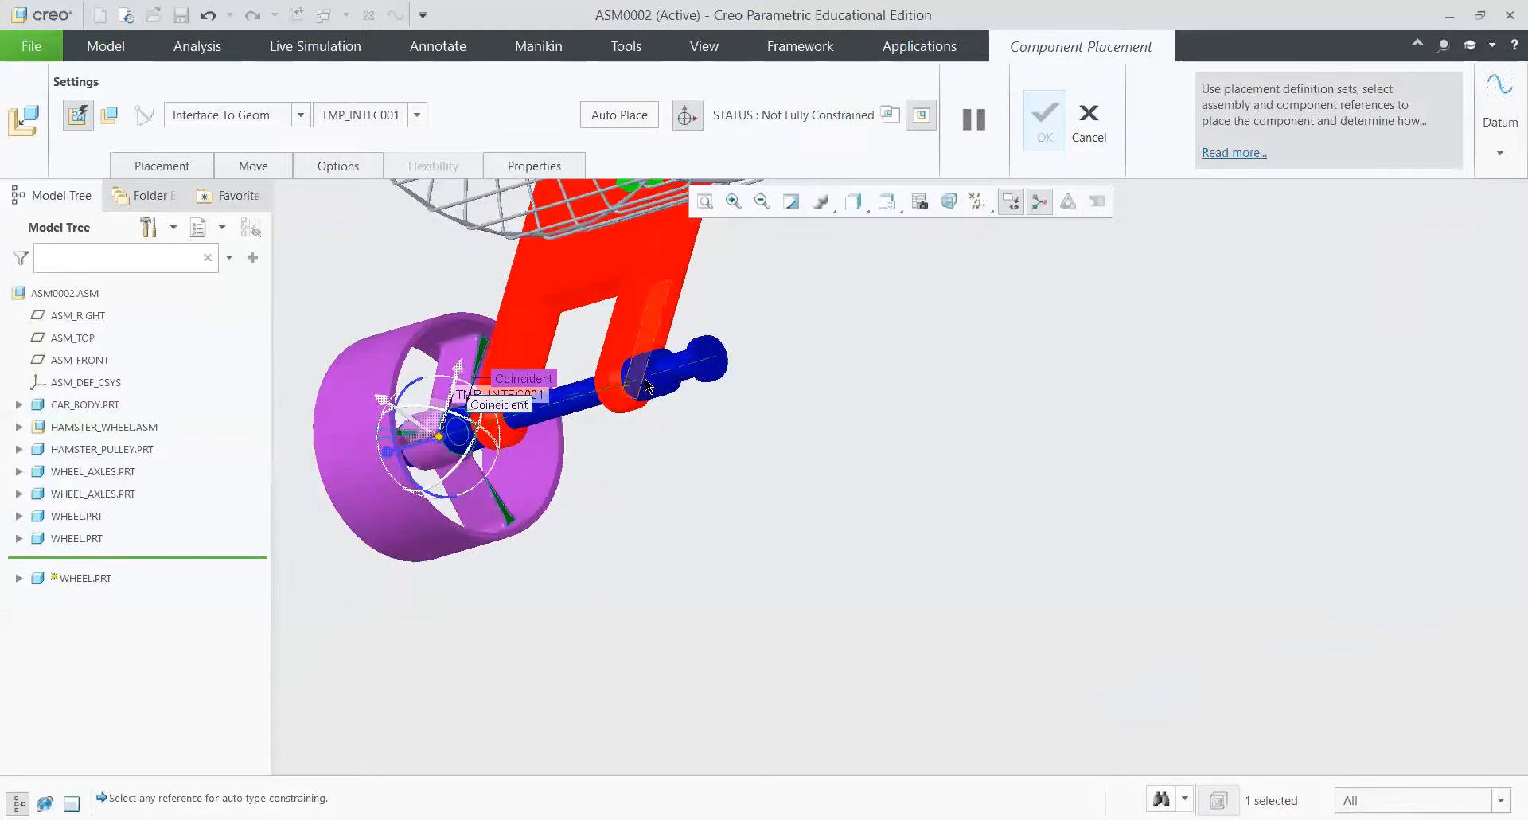
click(661, 328)
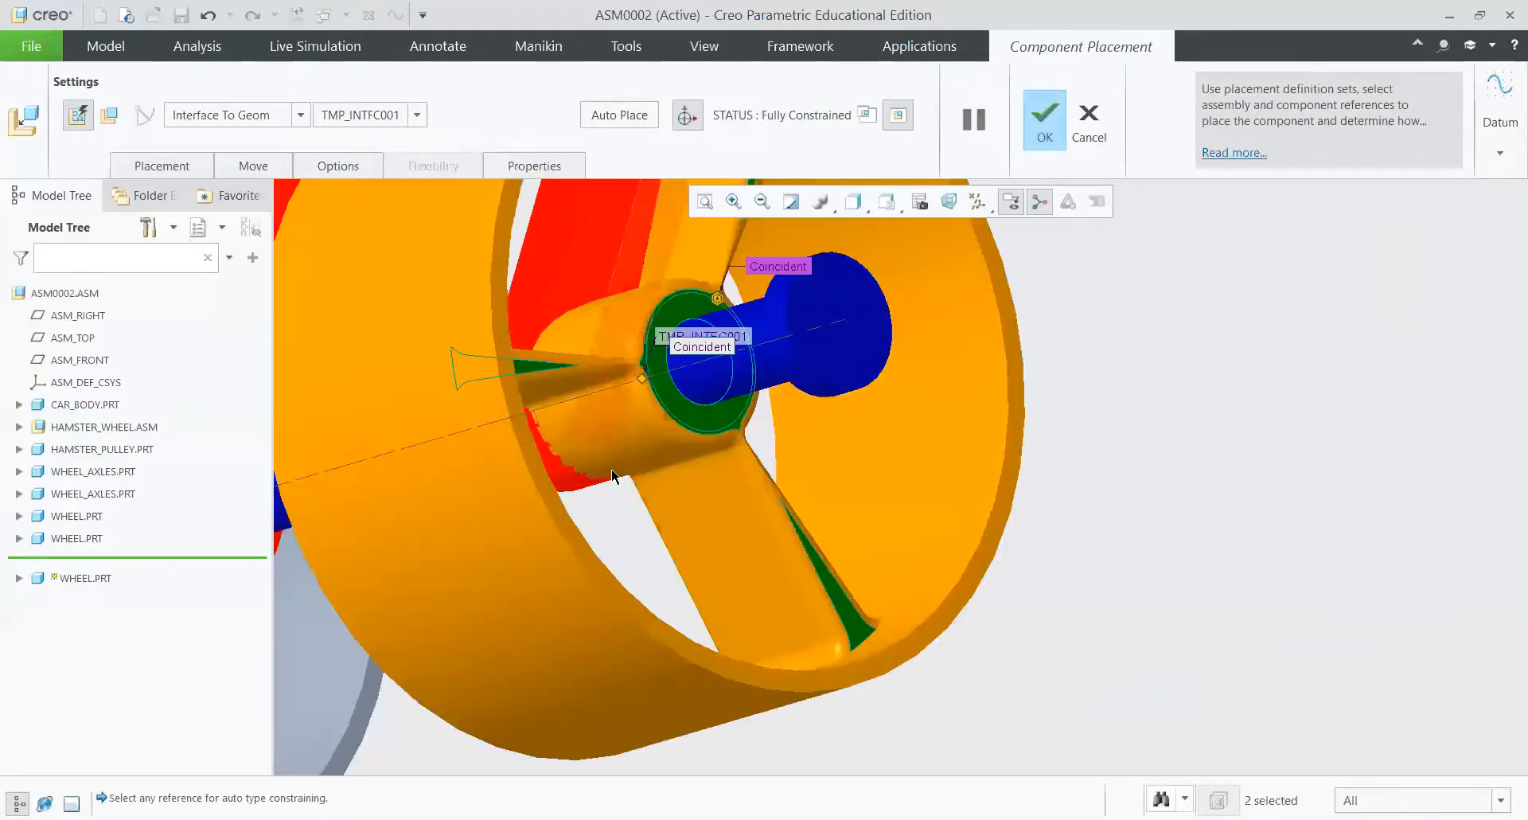
Step: Flip the copied wheel's hub-to-collar Coincident constraint and accept the wheel's placement
scroll(464, 455, up, 2)
click(164, 172)
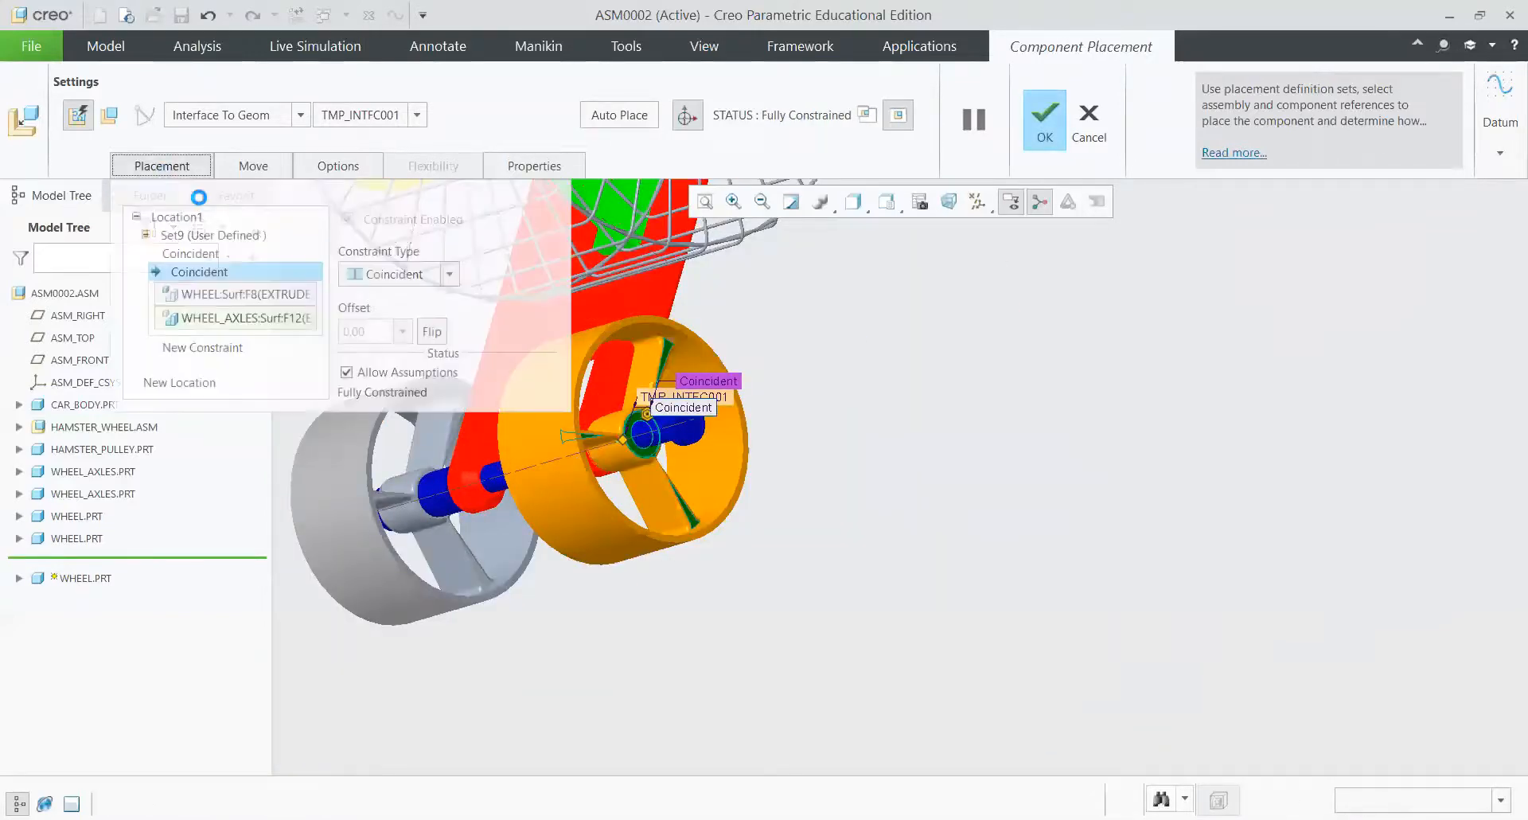
click(432, 331)
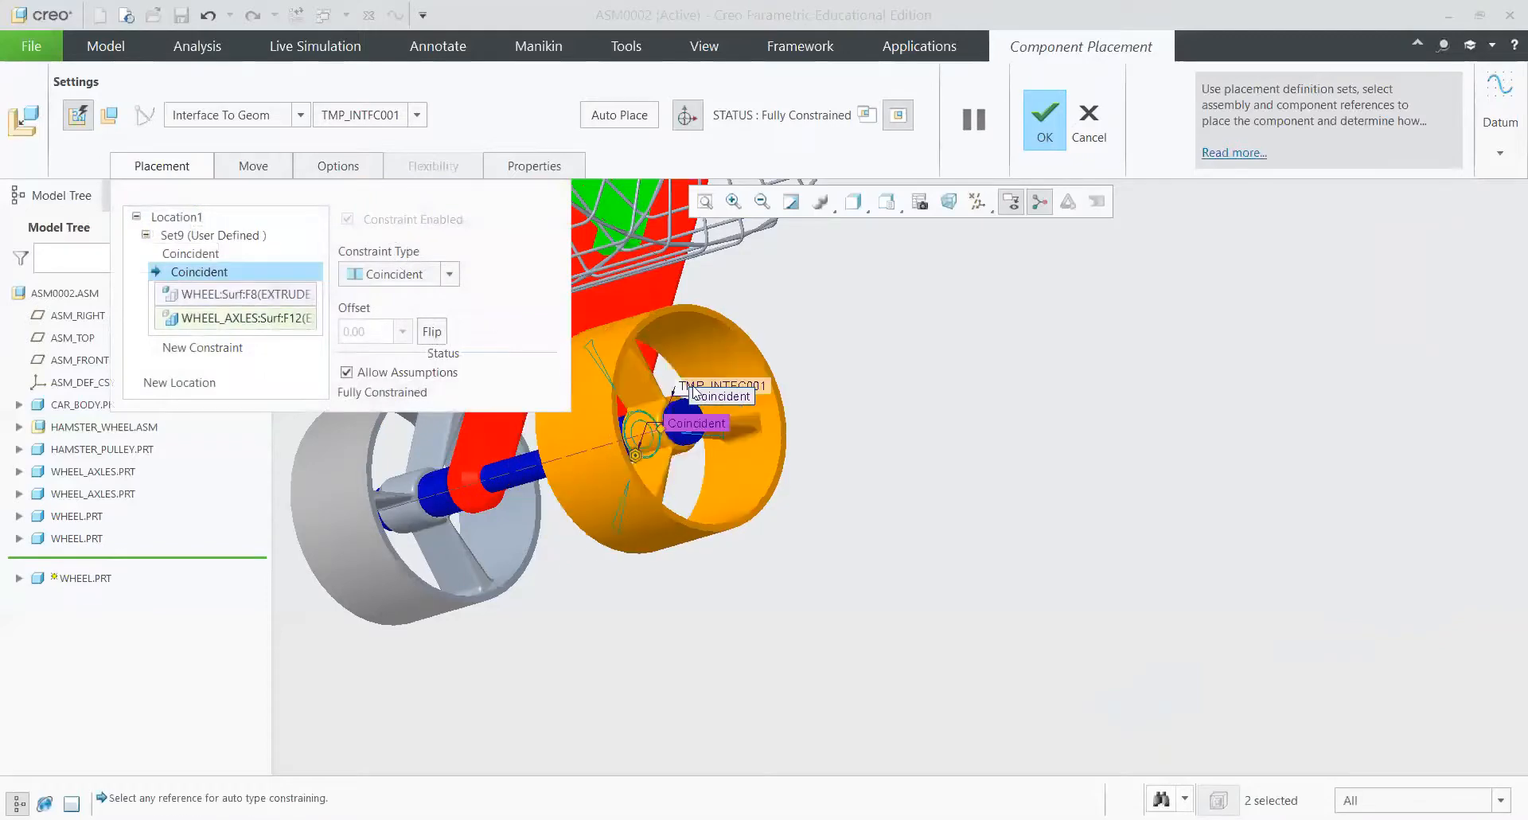
click(1045, 117)
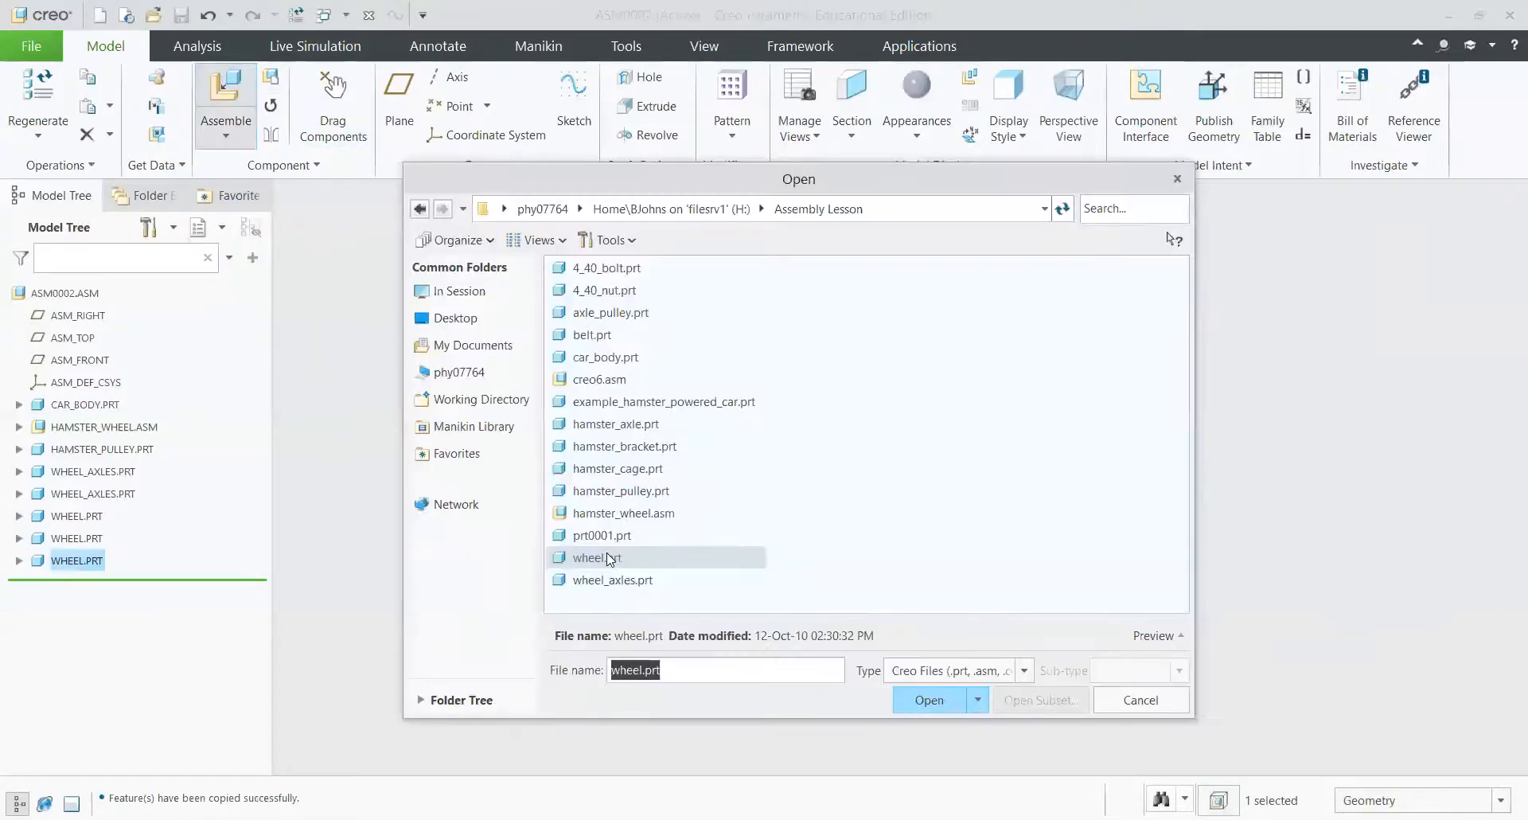
Step: Bring in a fourth wheel.prt and make its centre axis coincident with the axis of the axle at the car body's unforked end
scroll(644, 405, down, 4)
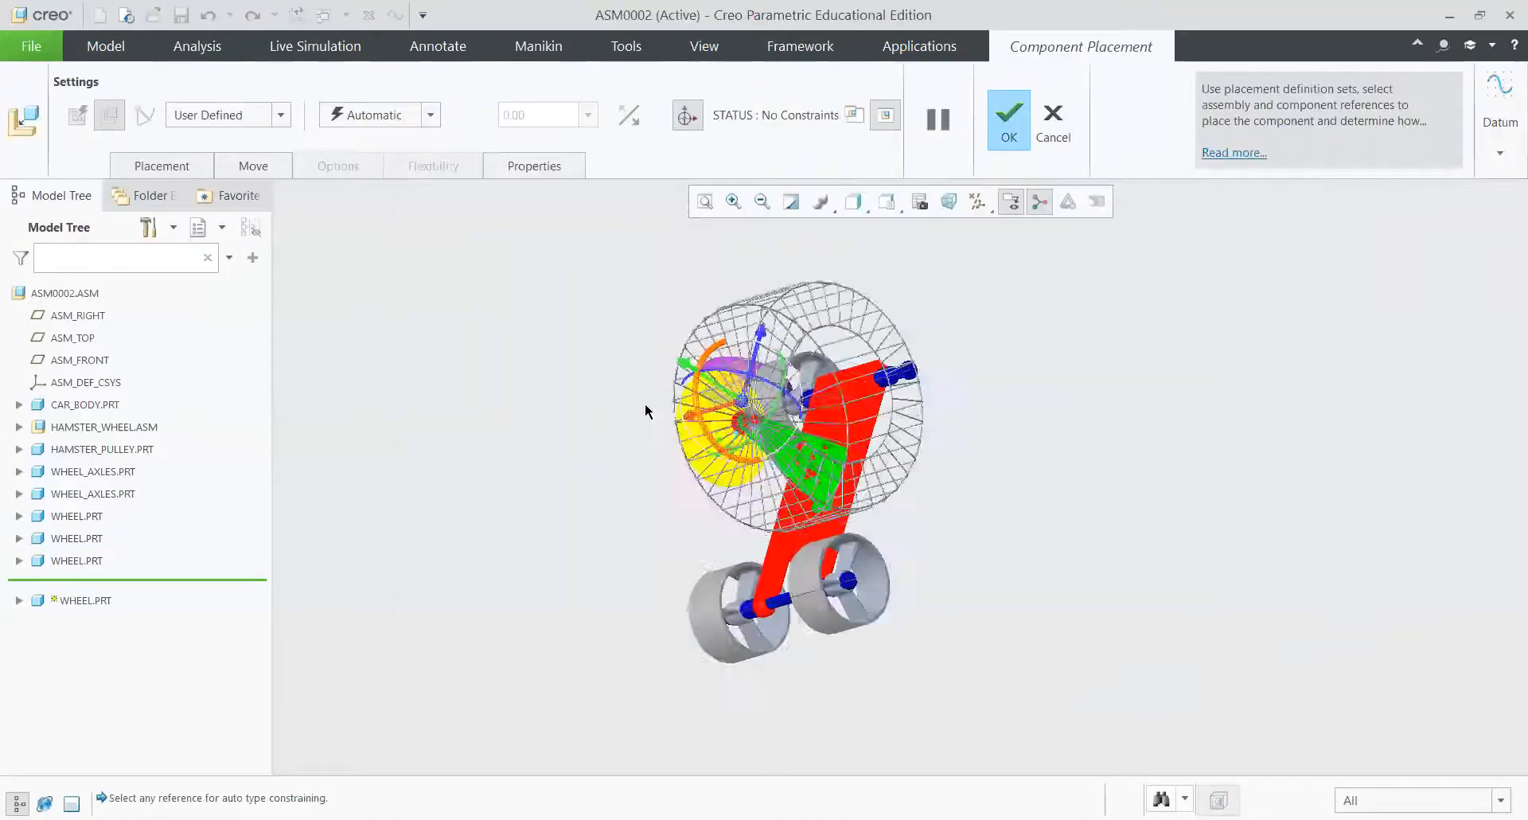
middle_drag(645, 404, 605, 450)
scroll(602, 450, down, 1)
scroll(580, 458, down, 5)
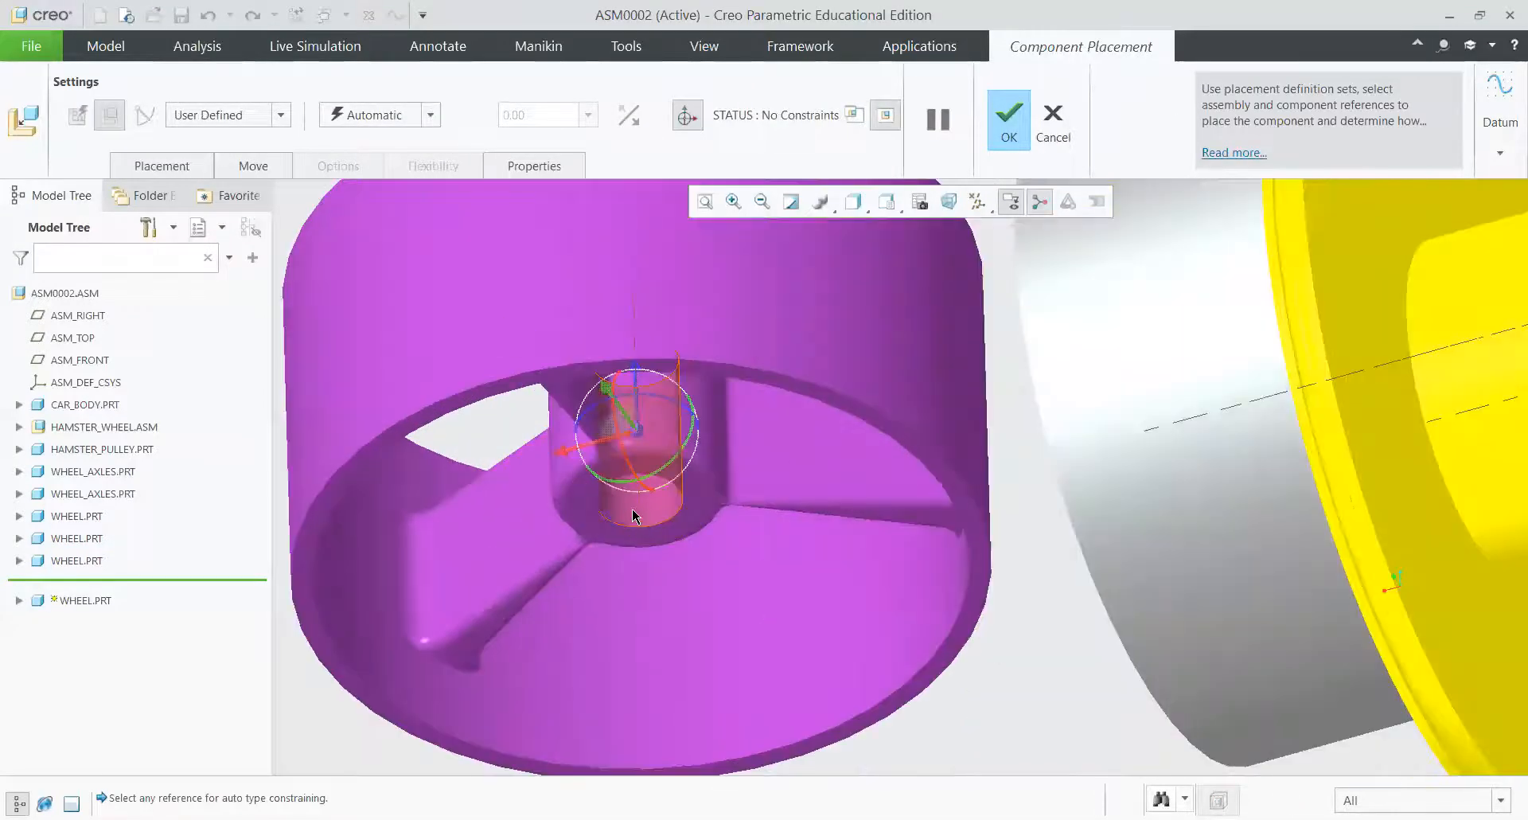
scroll(616, 618, up, 4)
middle_drag(616, 618, 977, 478)
scroll(977, 478, down, 5)
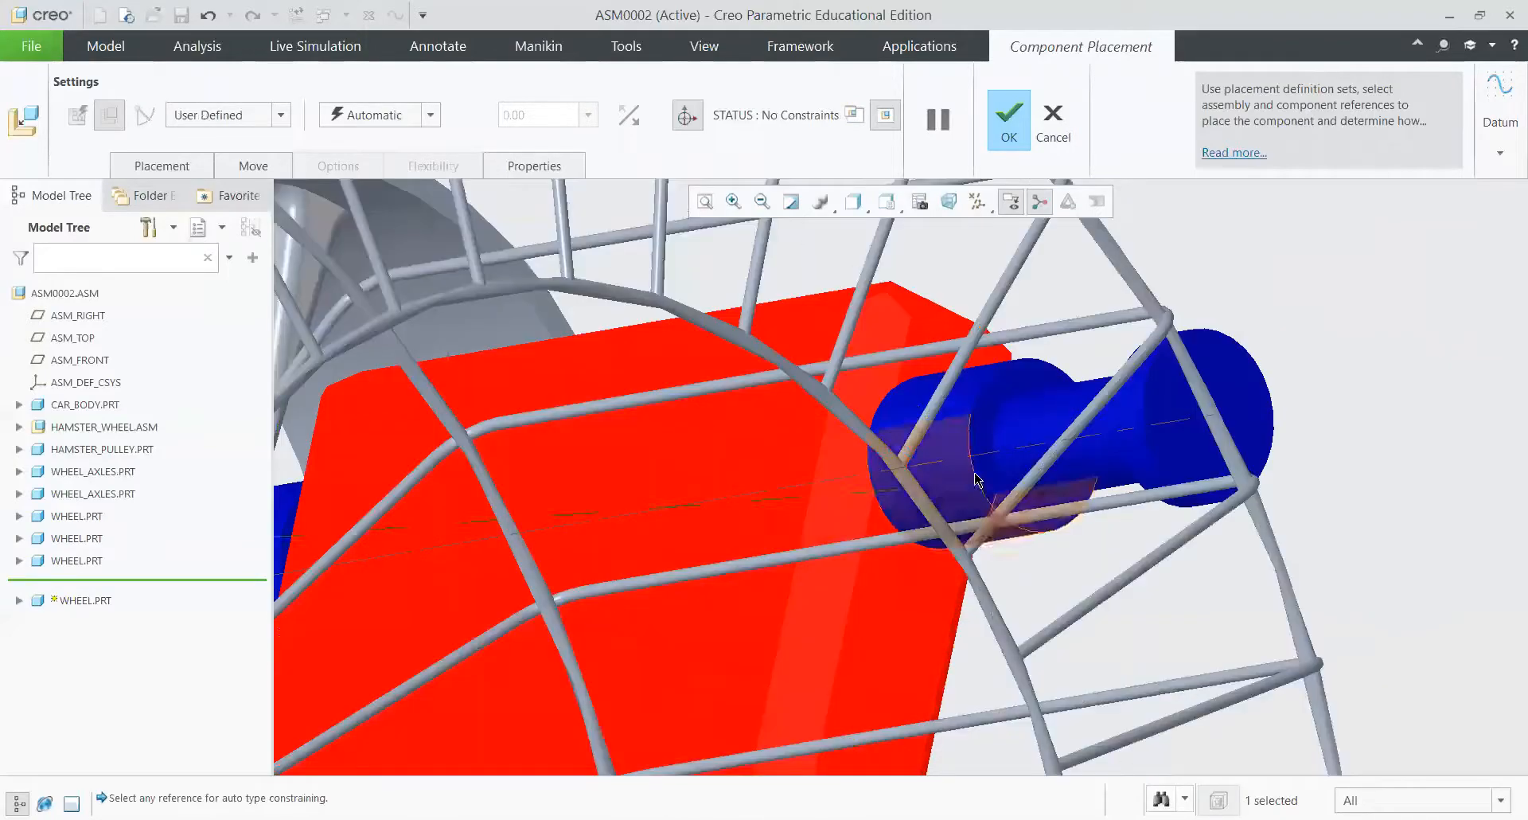
click(1019, 451)
click(367, 120)
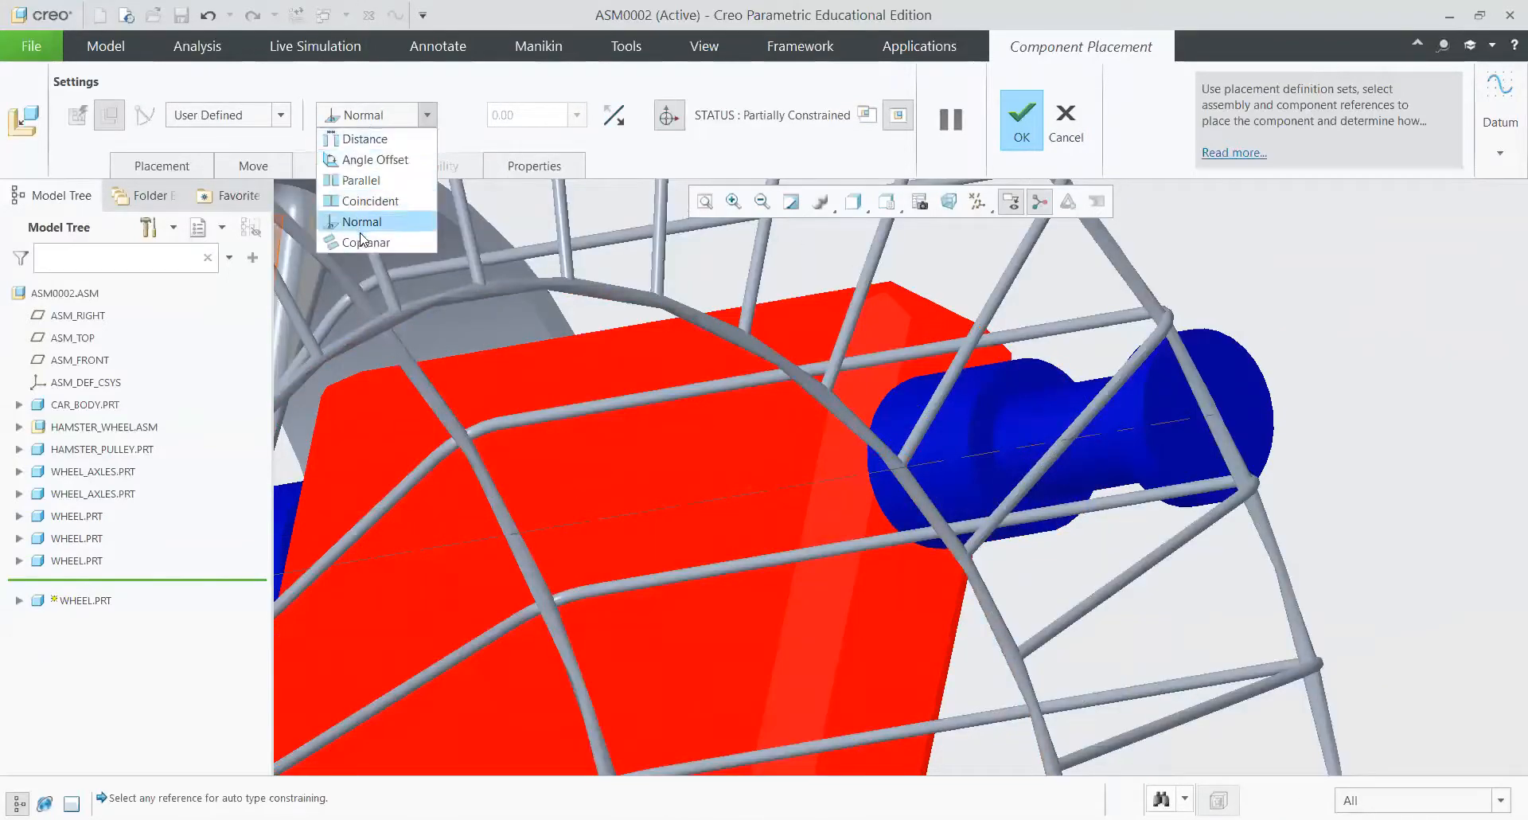
click(370, 201)
Step: Pair the fourth wheel hub's end face with the annular collar face at the unforked-end axle's free end as a placement constraint
scroll(866, 323, up, 5)
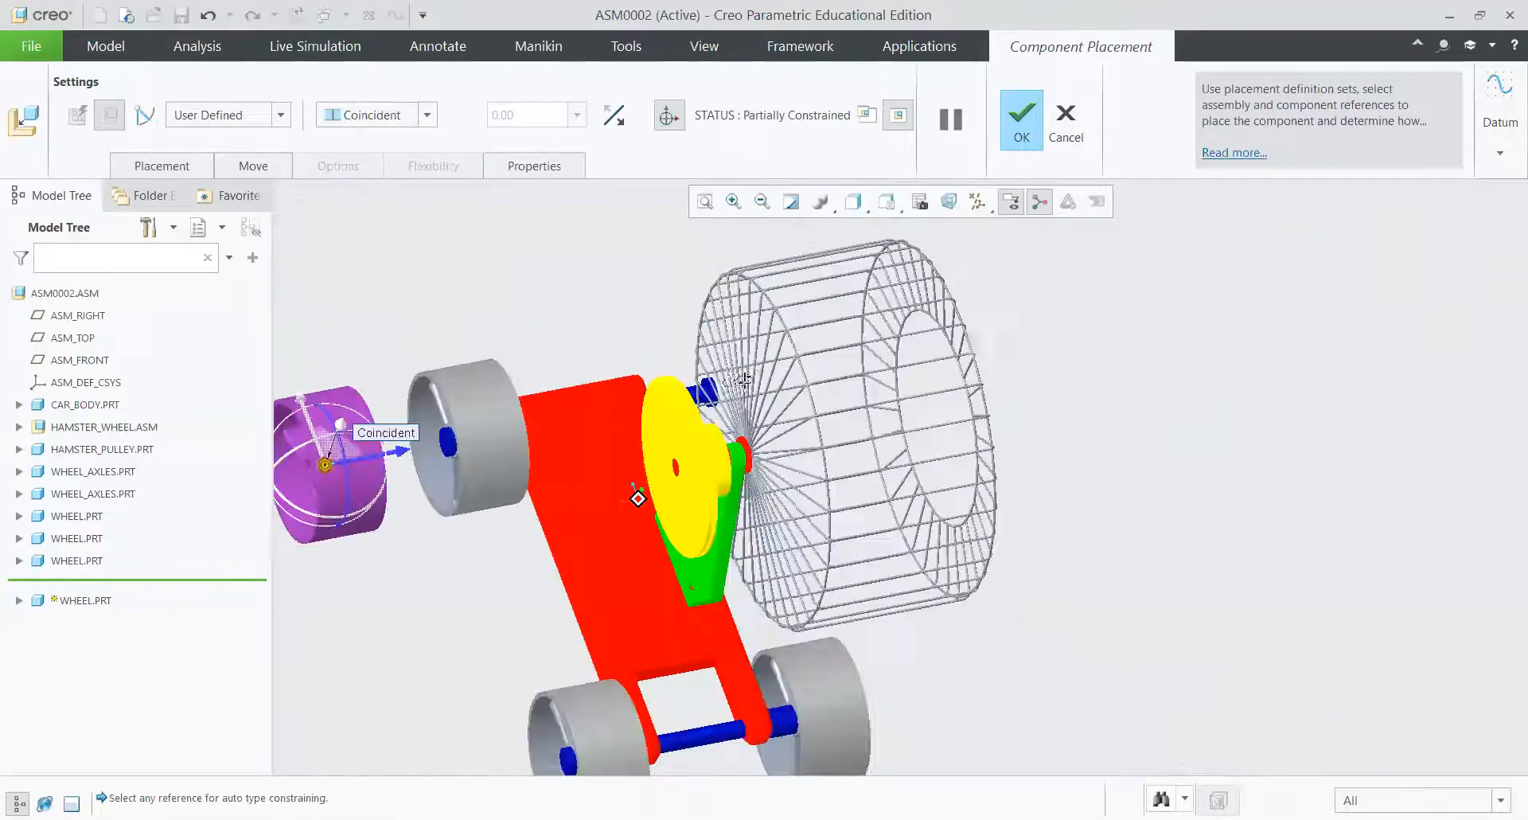
middle_drag(744, 380, 316, 470)
scroll(315, 471, down, 4)
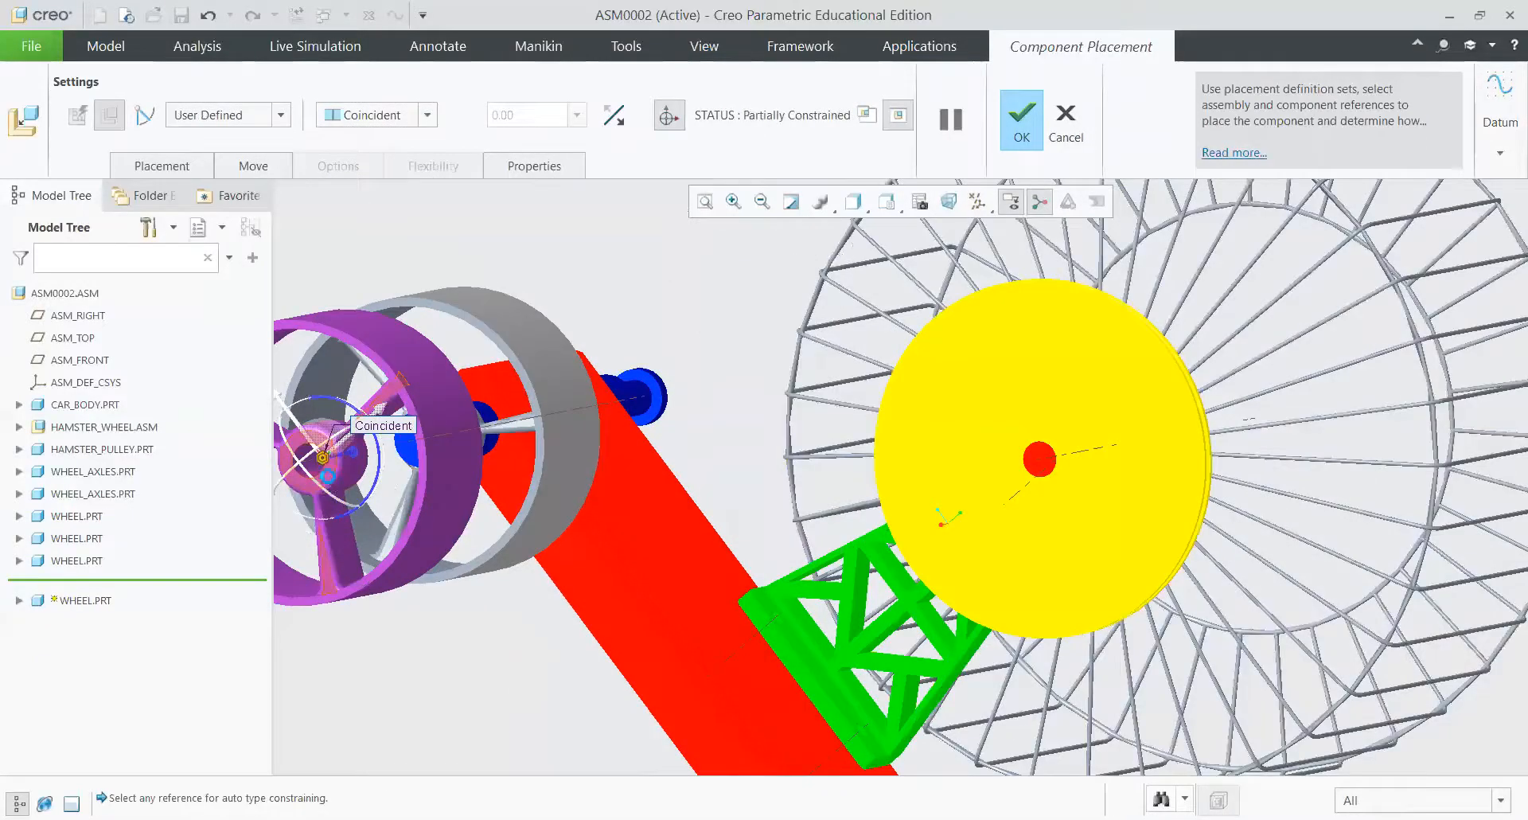
click(329, 474)
scroll(329, 475, up, 3)
middle_drag(329, 475, 549, 500)
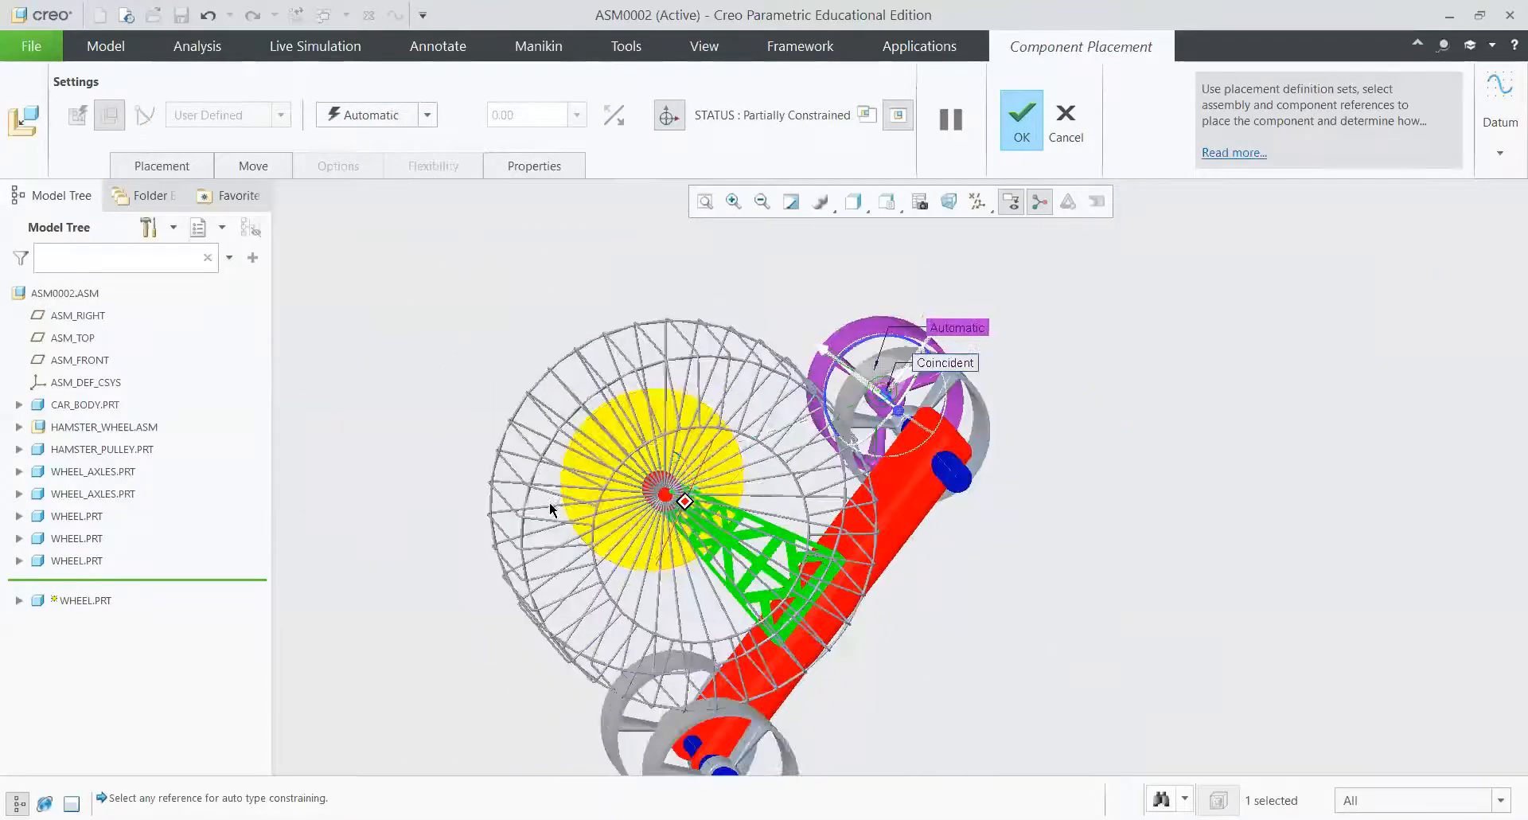
scroll(936, 475, down, 2)
scroll(1059, 433, down, 5)
click(1058, 430)
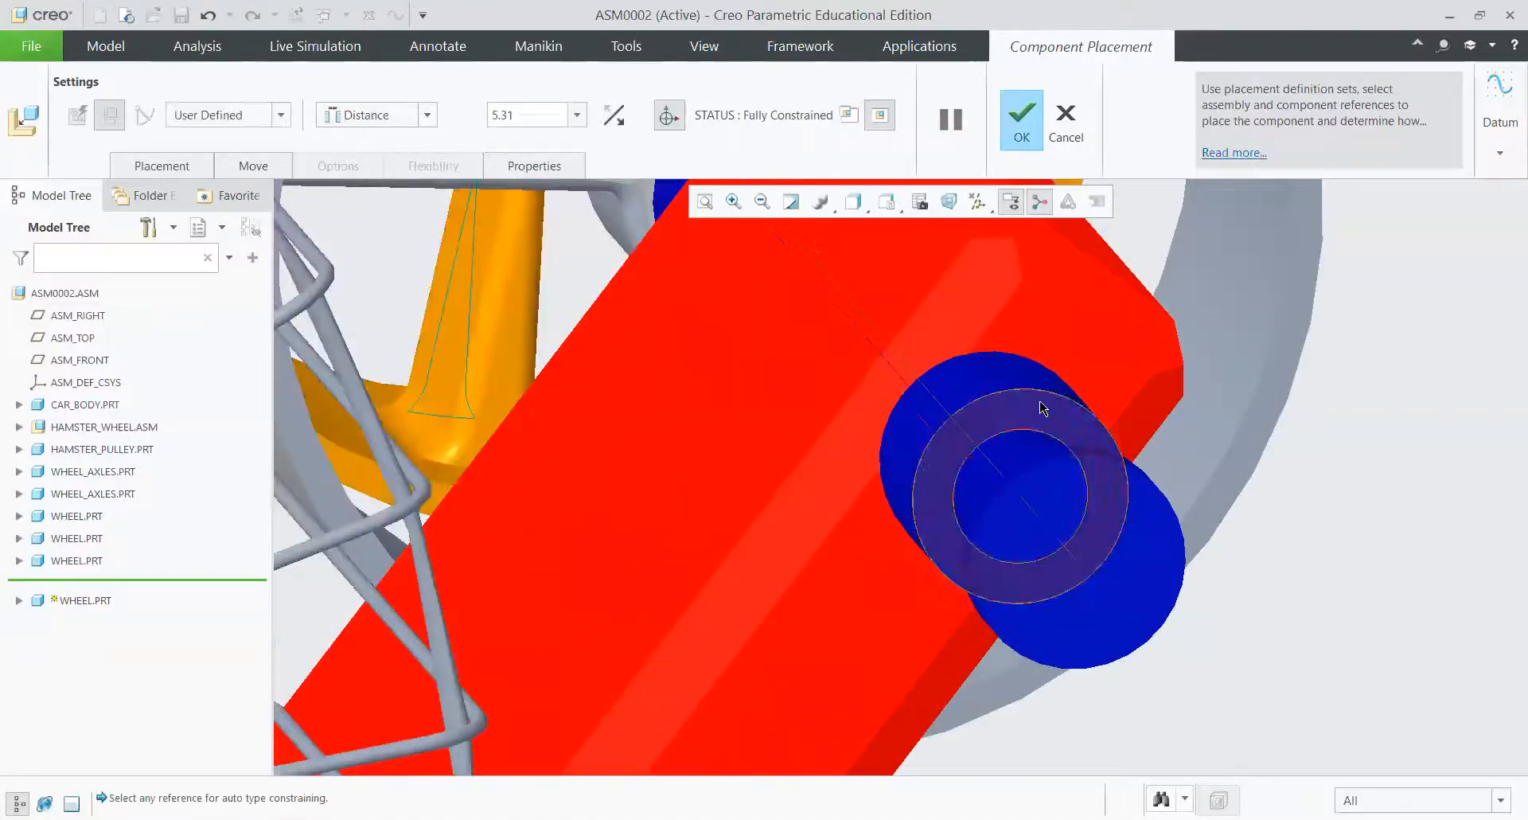
Step: Set the fourth wheel's hub-to-collar constraint to Coincident and accept its placement
click(373, 114)
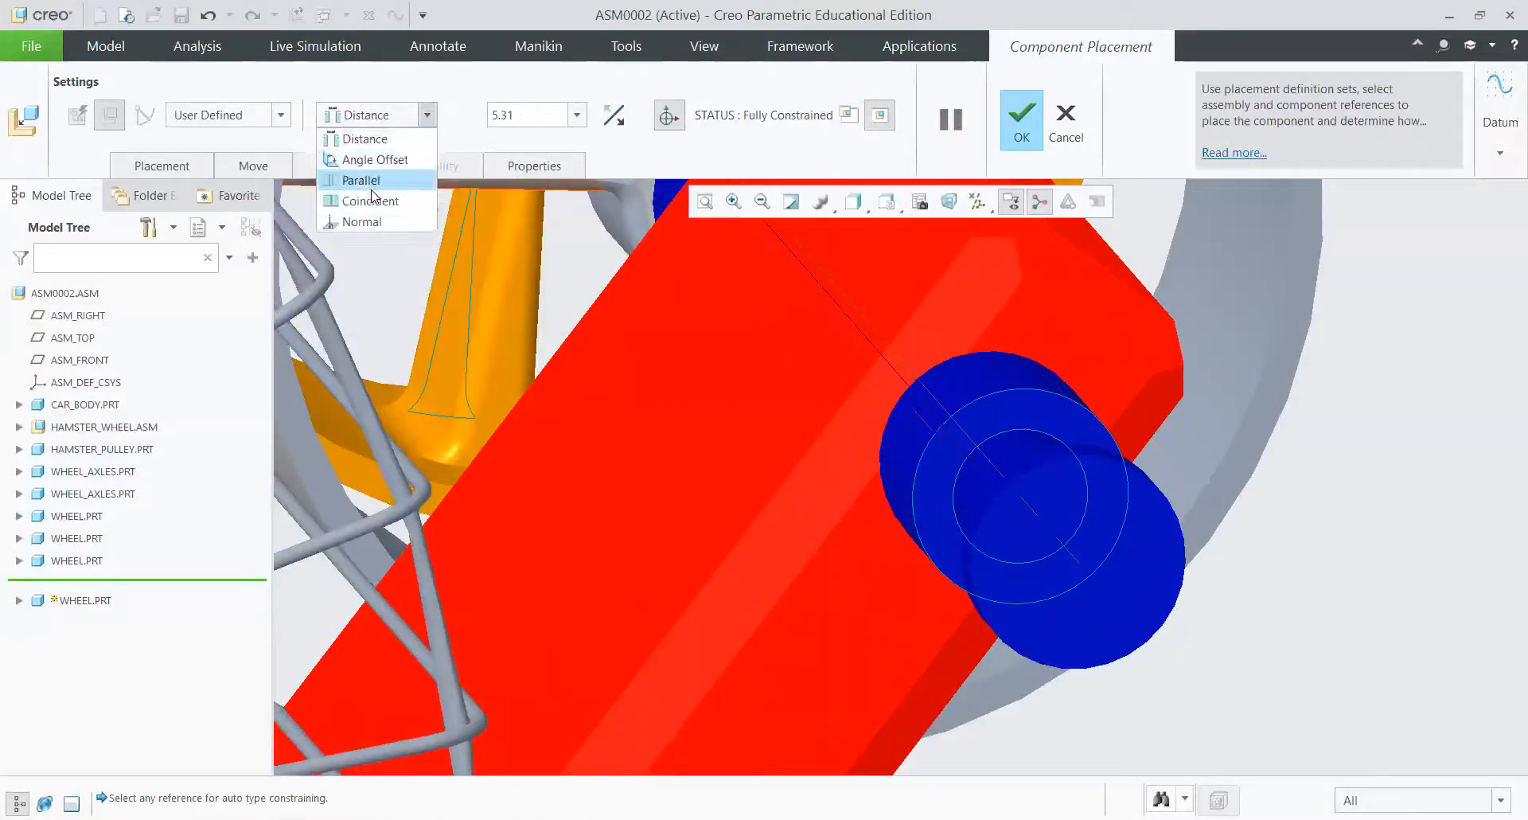
click(371, 201)
scroll(591, 346, up, 3)
middle_drag(590, 345, 672, 403)
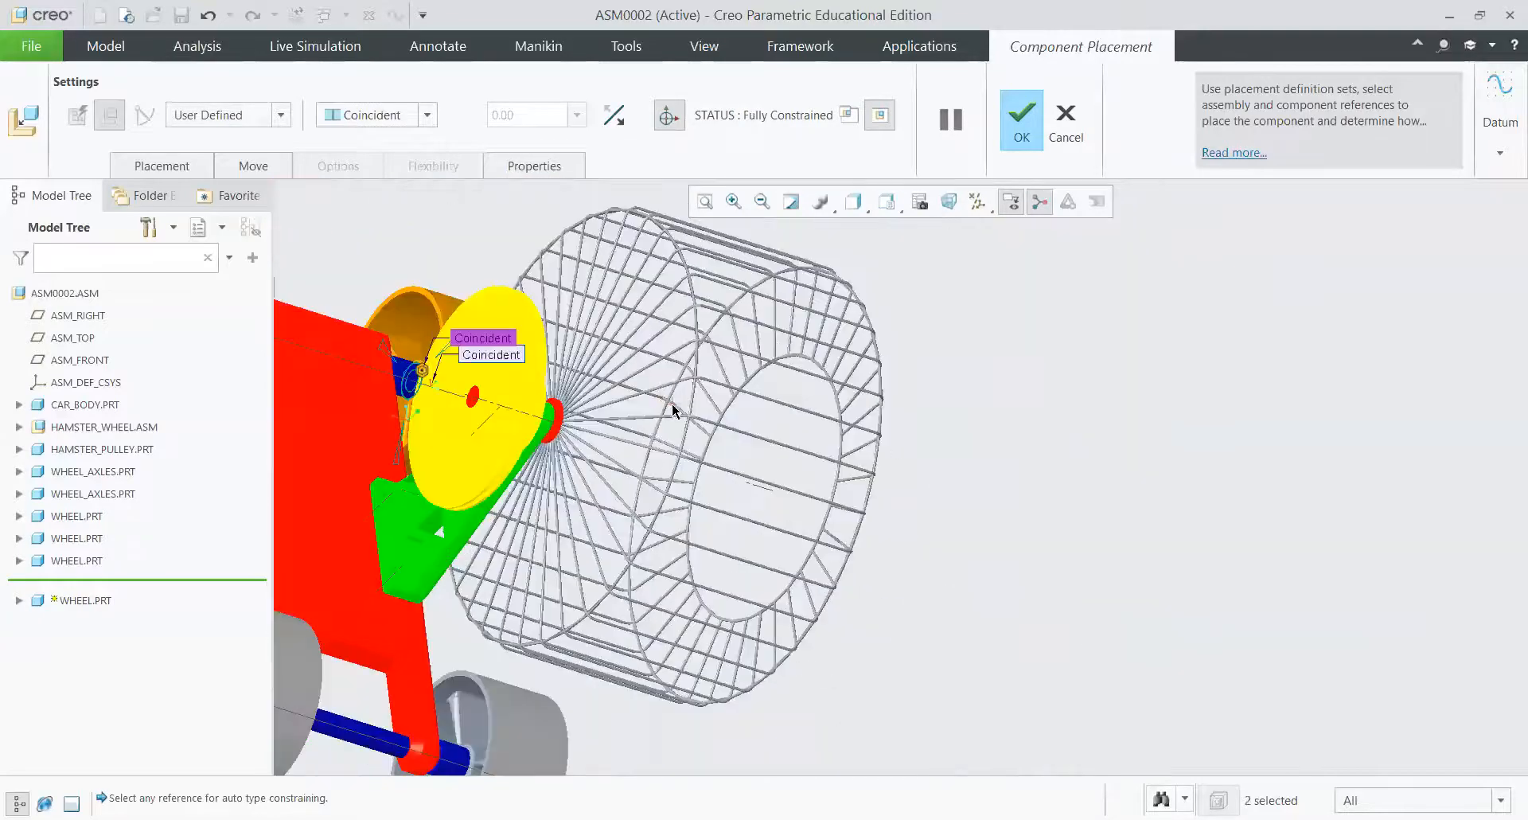
scroll(919, 418, up, 3)
middle_drag(851, 396, 799, 406)
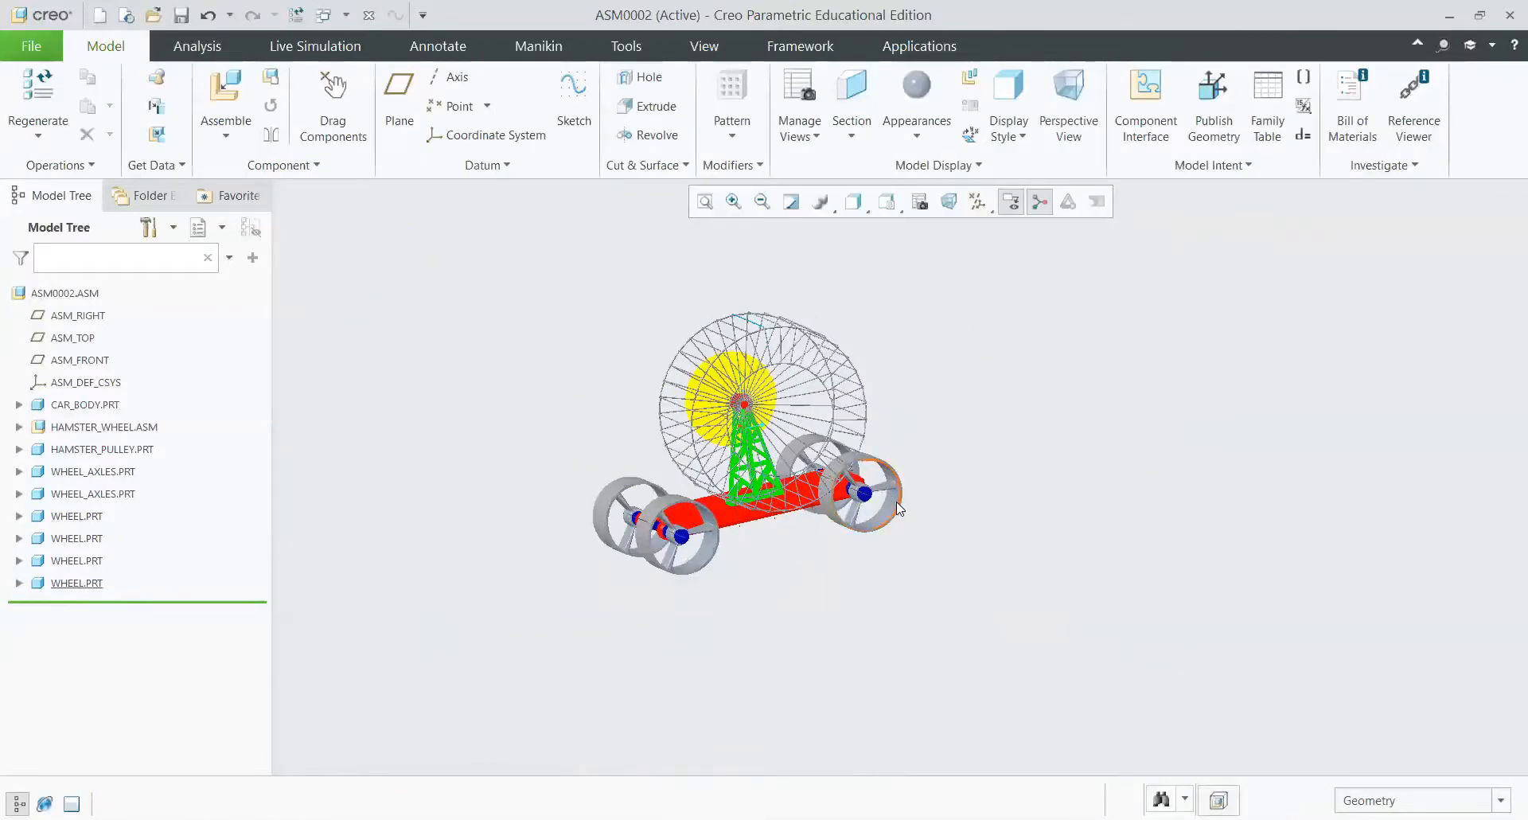
Step: Bring axle_pulley.prt into the assembly as a new component
middle_drag(896, 501, 804, 418)
scroll(770, 523, down, 3)
scroll(692, 608, down, 4)
scroll(725, 576, up, 5)
scroll(804, 419, down, 3)
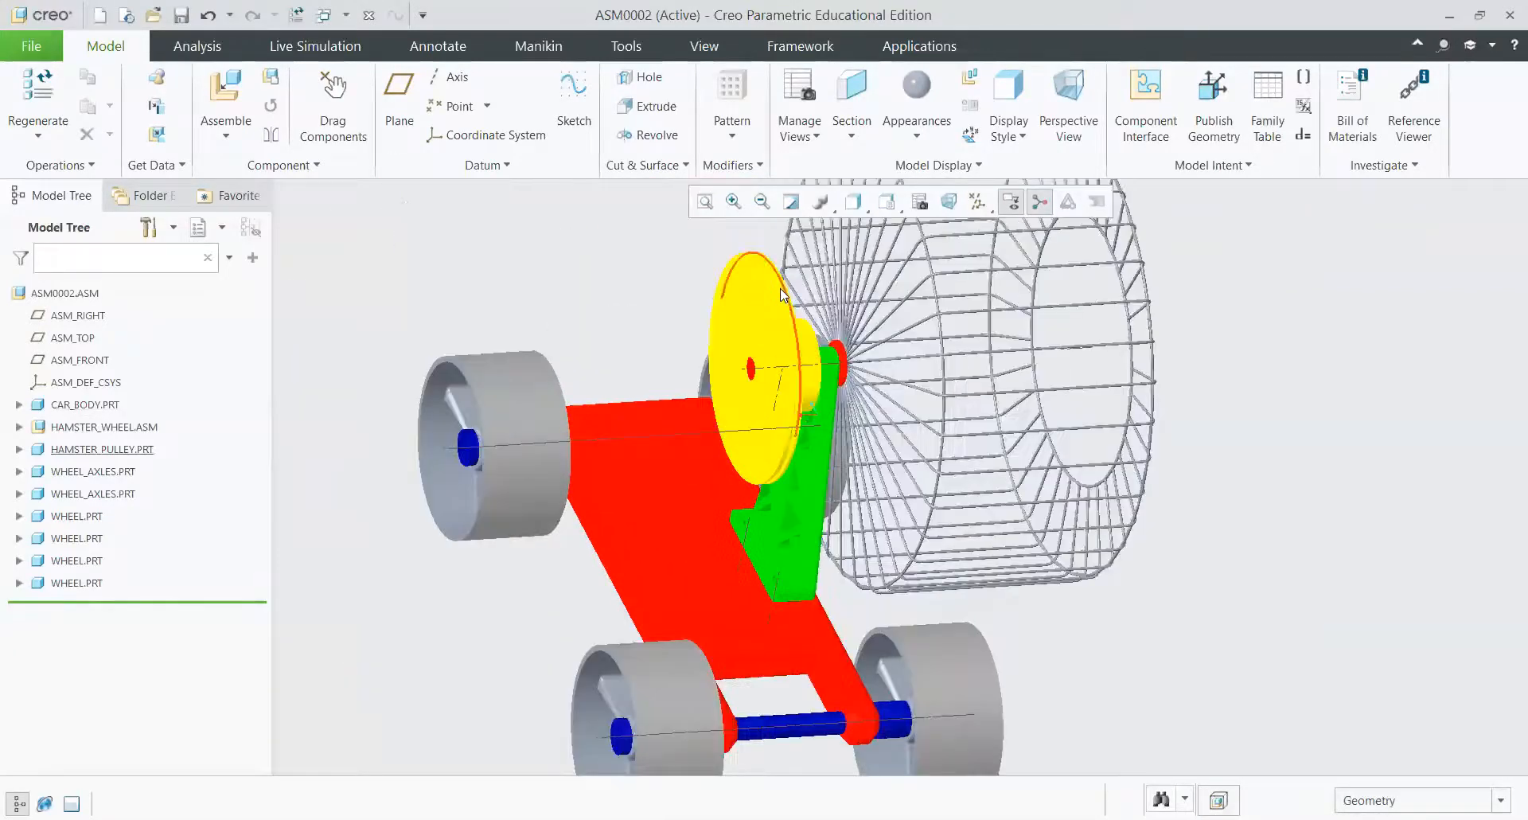
click(246, 86)
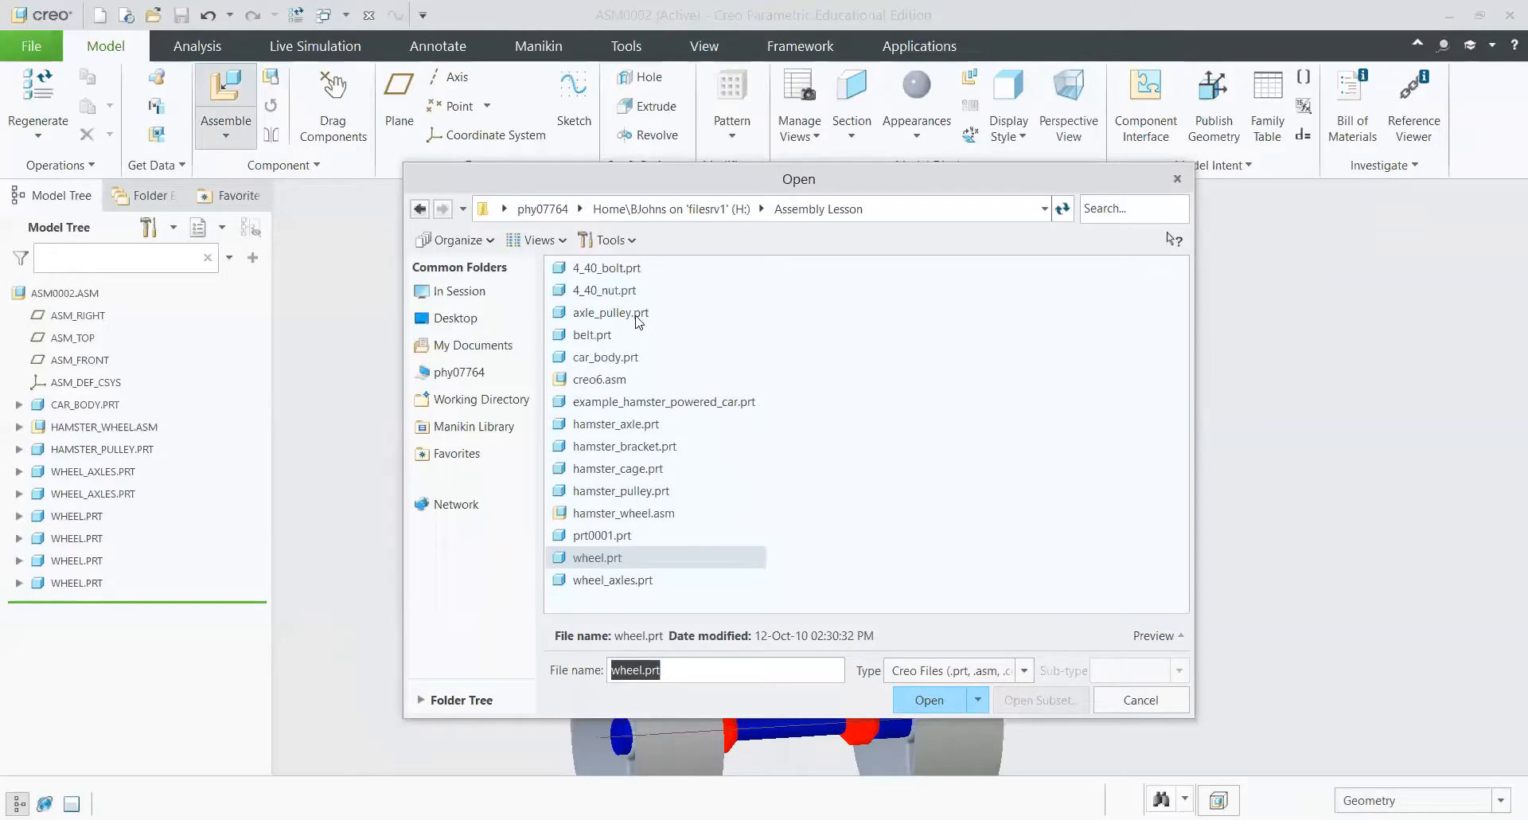
click(630, 318)
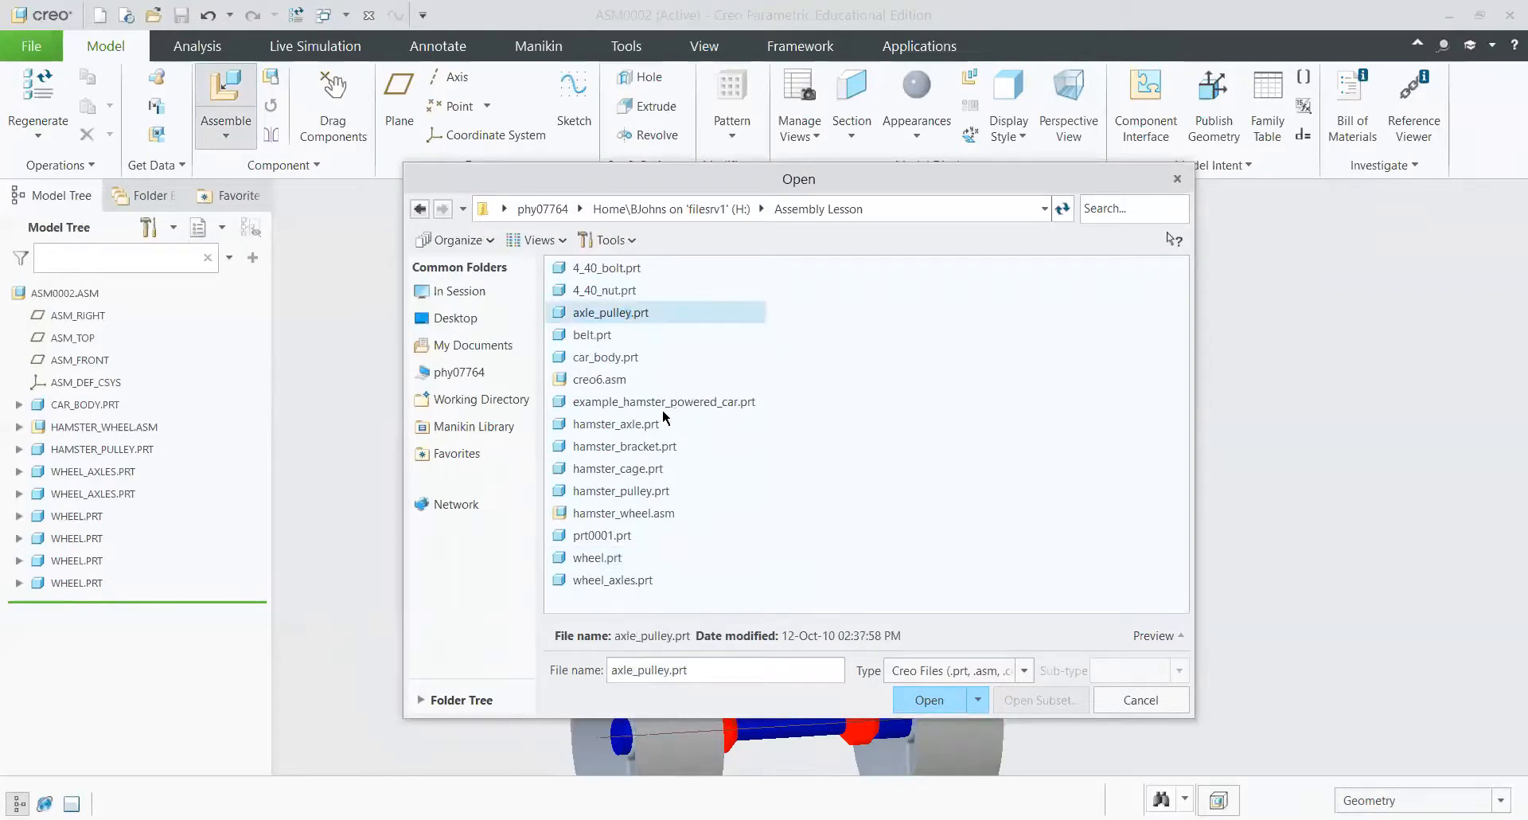
key(Return)
Step: Make the axle pulley coaxial with the forked-end axle using a Coincident constraint
scroll(684, 358, up, 5)
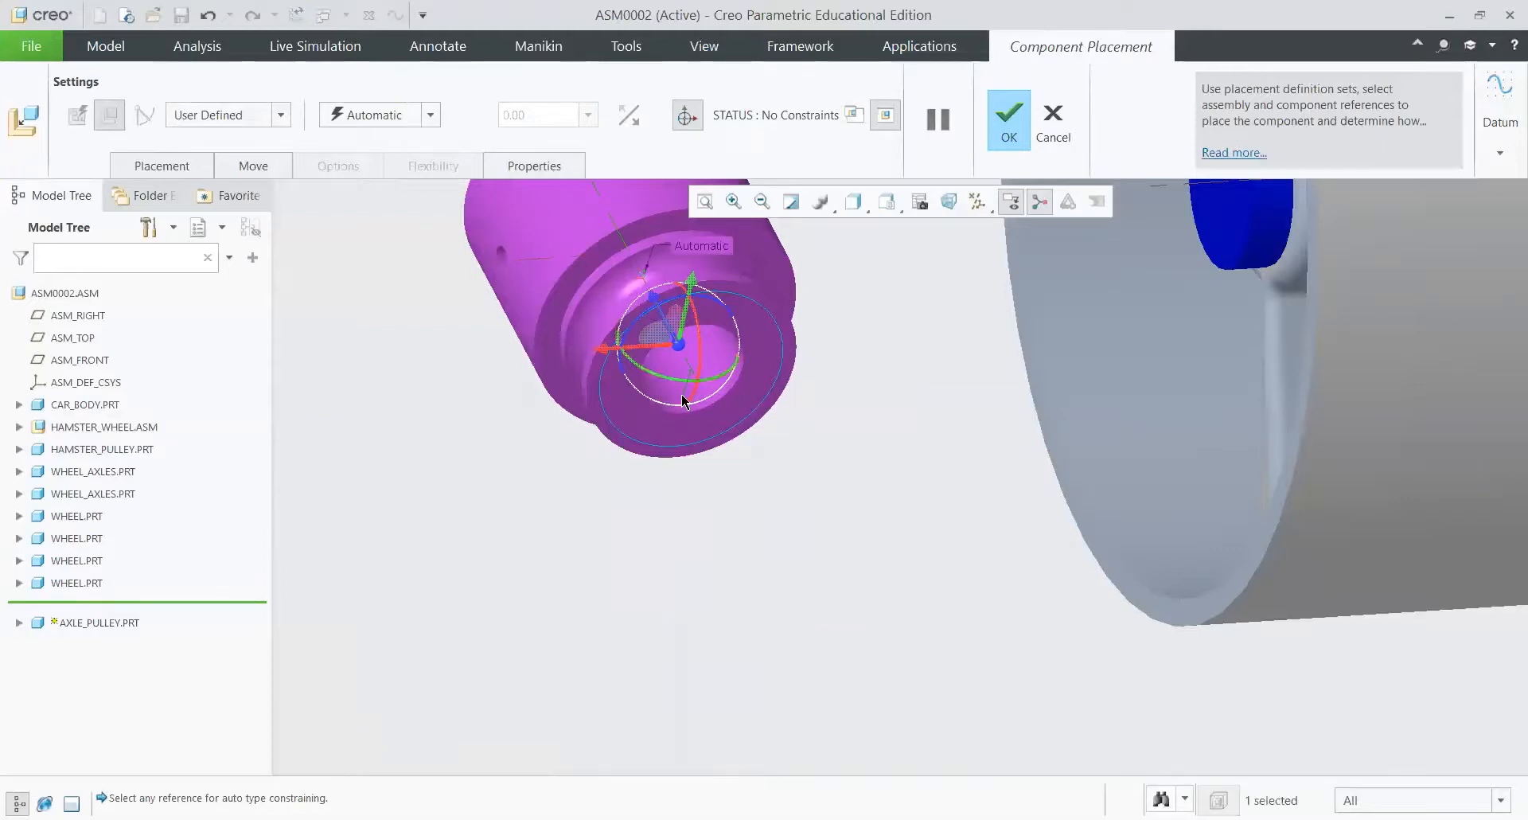
scroll(681, 393, down, 5)
scroll(1005, 556, up, 5)
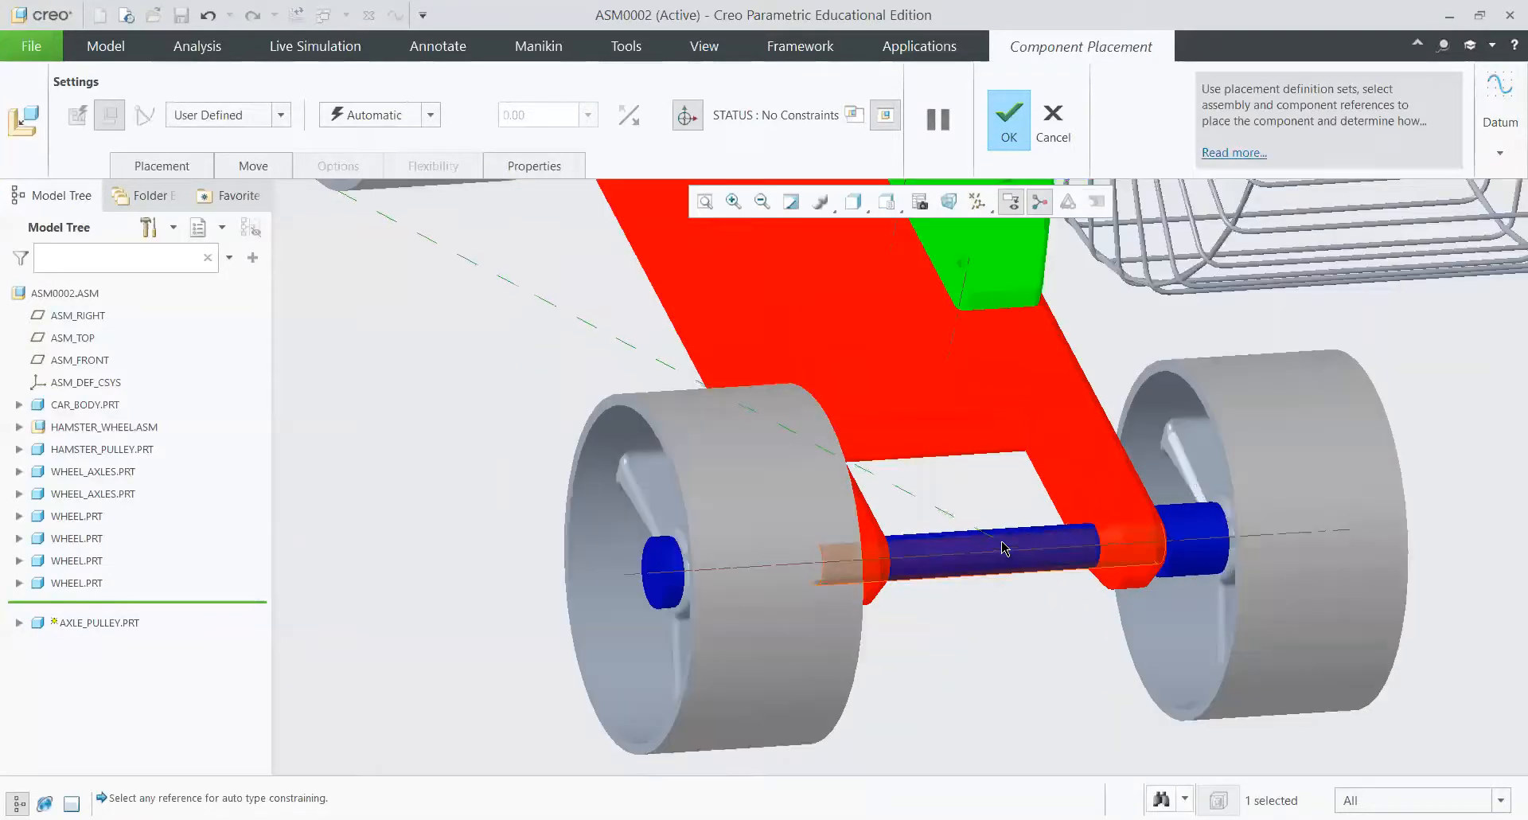
click(1004, 555)
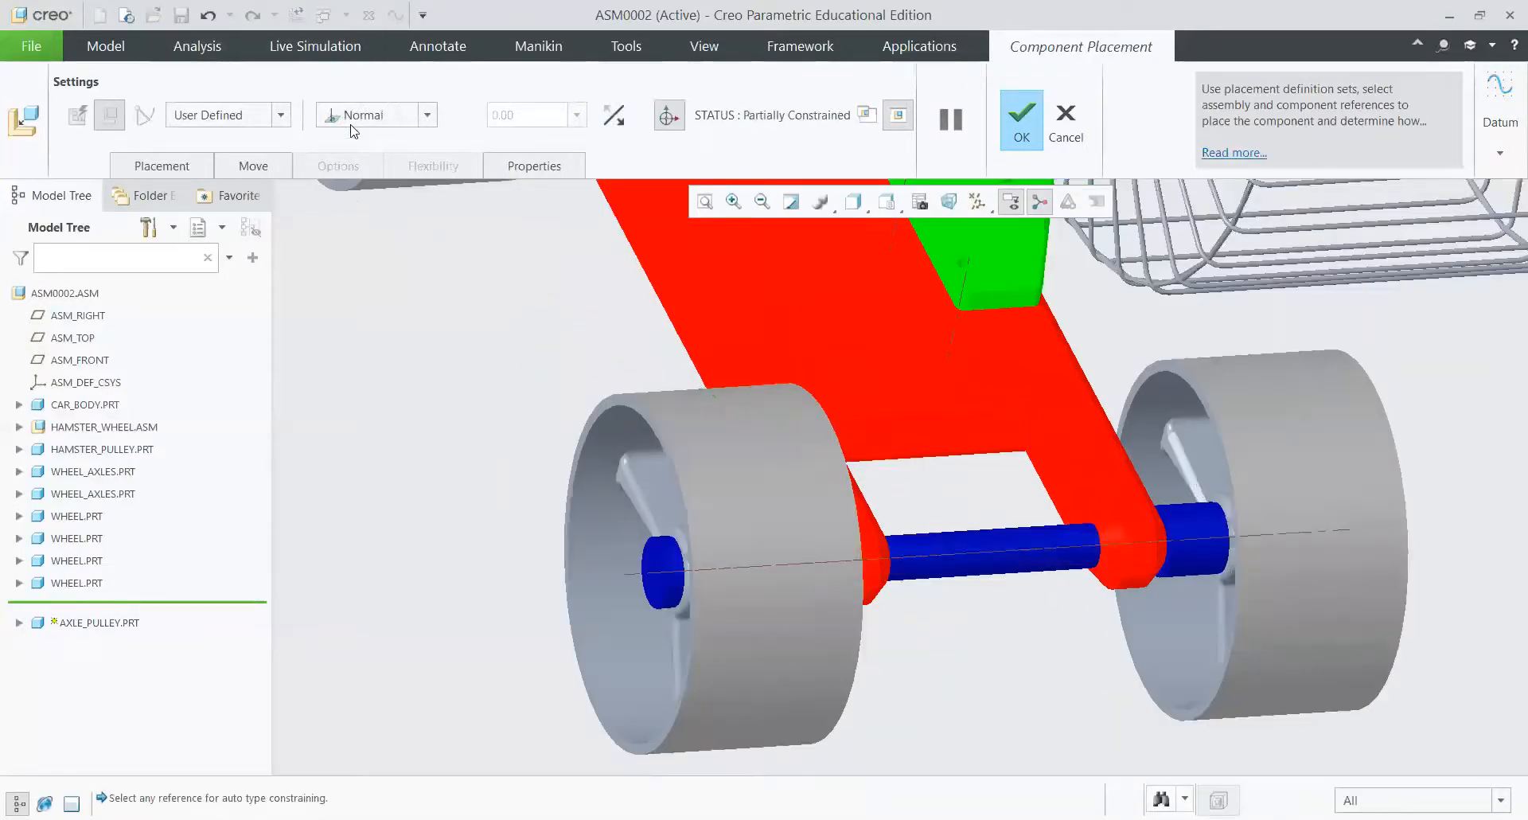
click(350, 116)
click(351, 201)
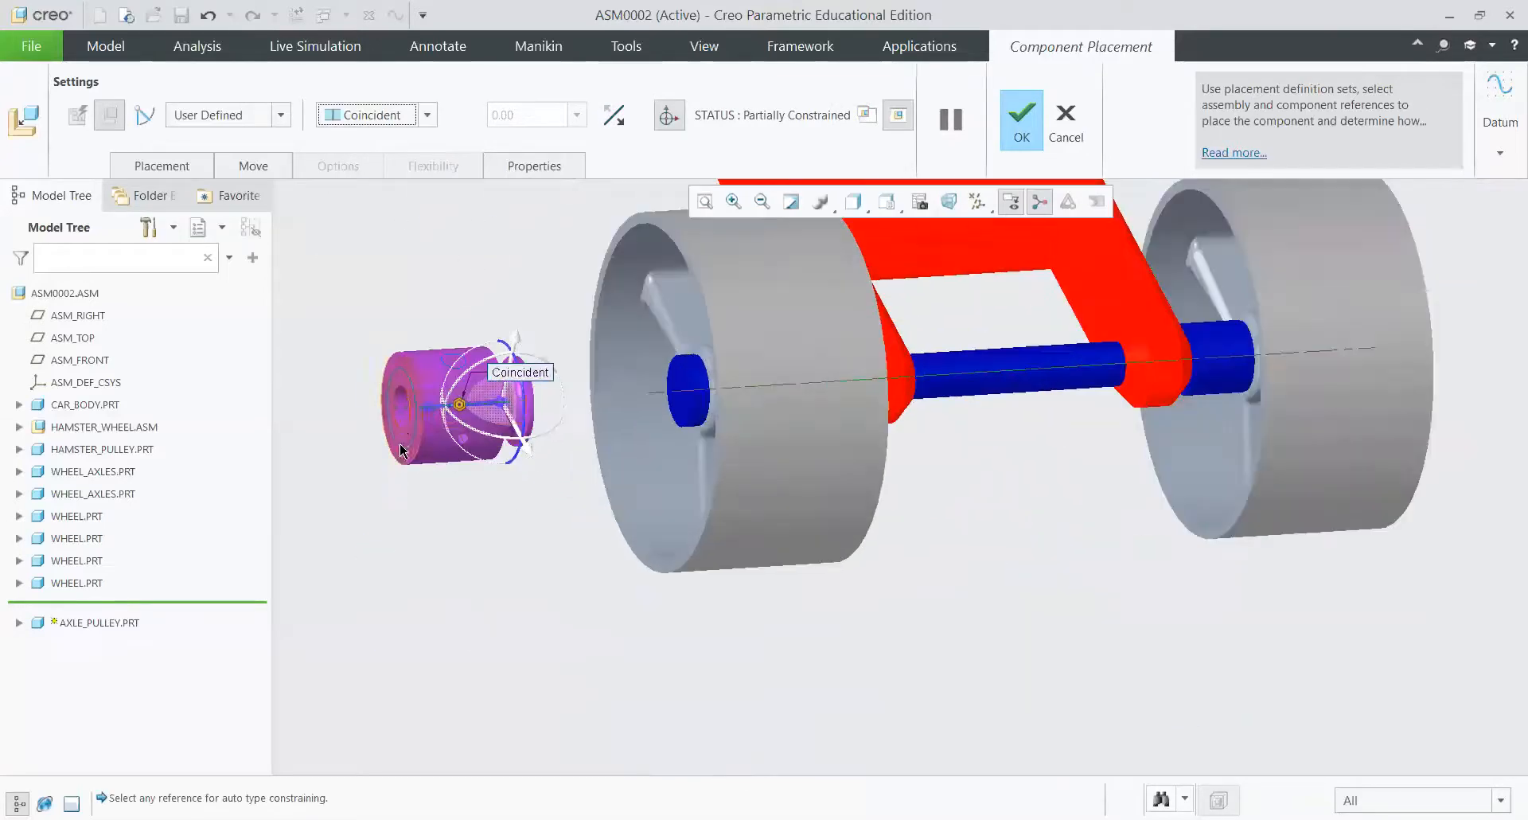
Step: Turn on the display of datum planes in the assembly
drag(516, 409, 481, 392)
middle_drag(482, 392, 655, 300)
click(980, 203)
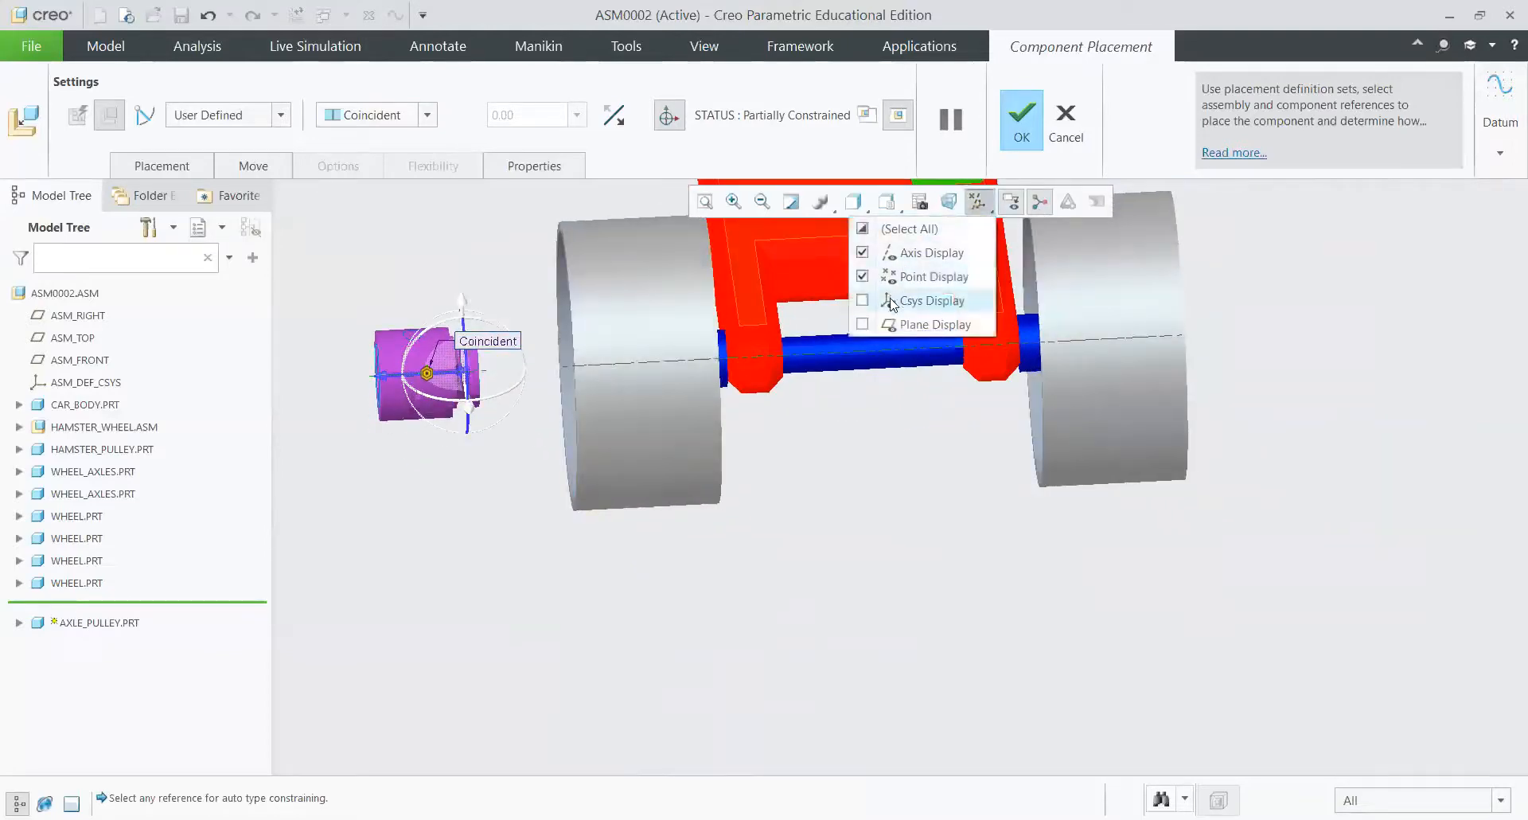
click(927, 324)
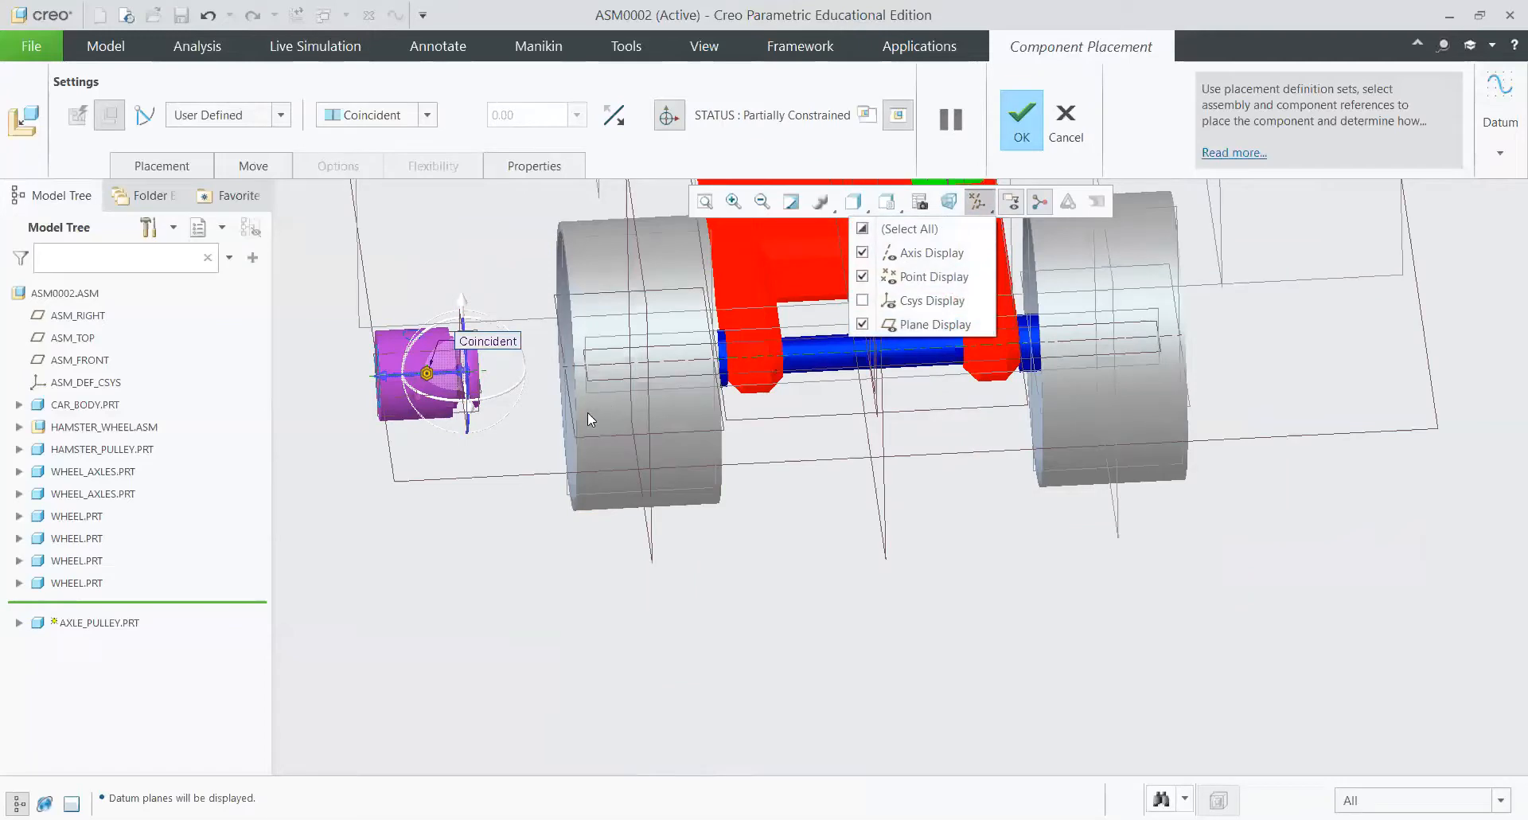
Step: Add a second placement constraint for the axle pulley and pick the hamster pulley's FRONT datum plane as the assembly reference
middle_drag(555, 516, 645, 185)
scroll(617, 298, down, 3)
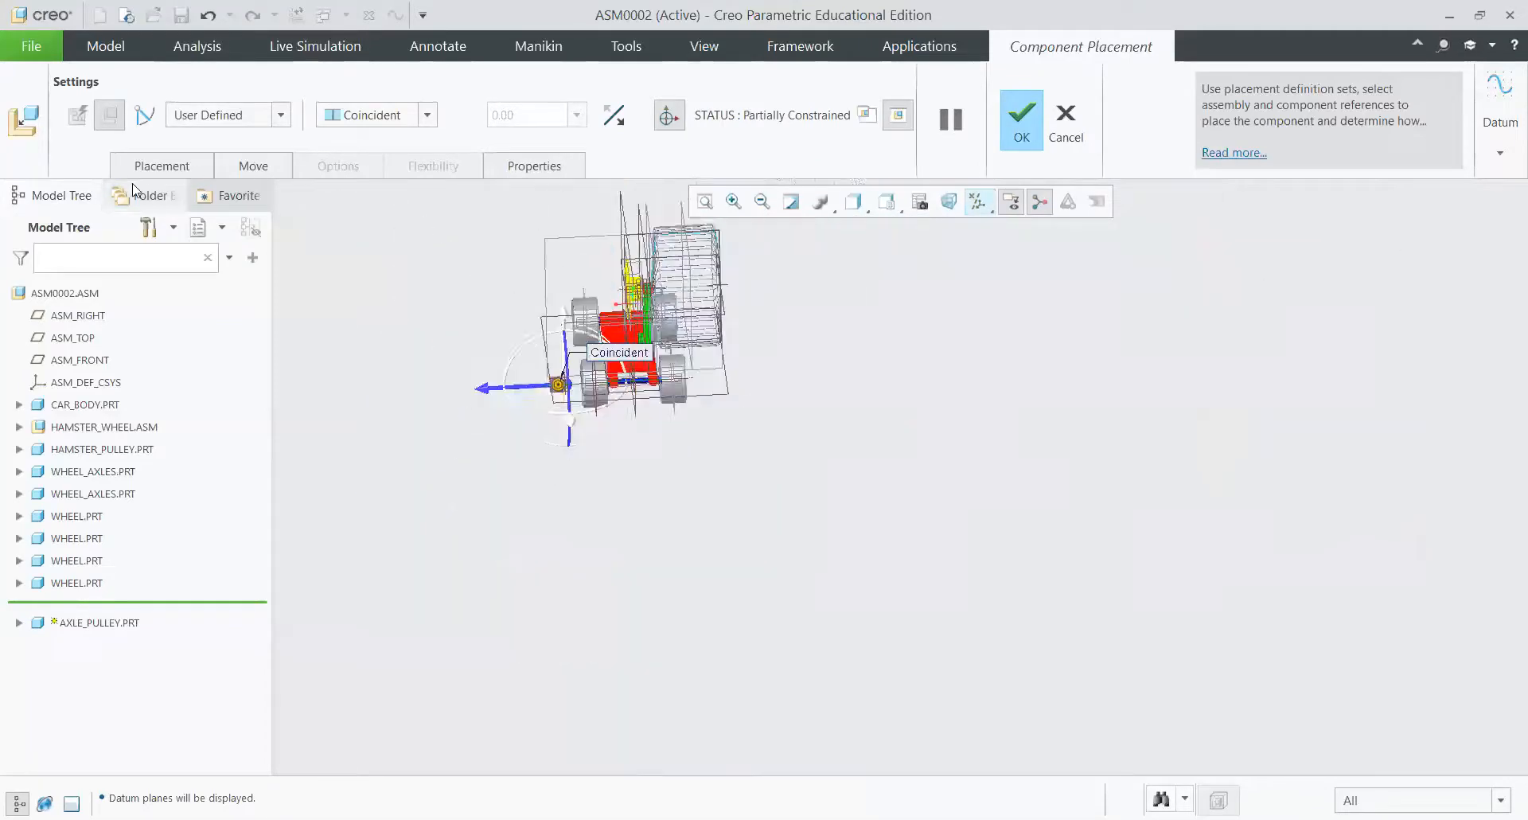
click(162, 166)
click(184, 312)
scroll(705, 327, down, 1)
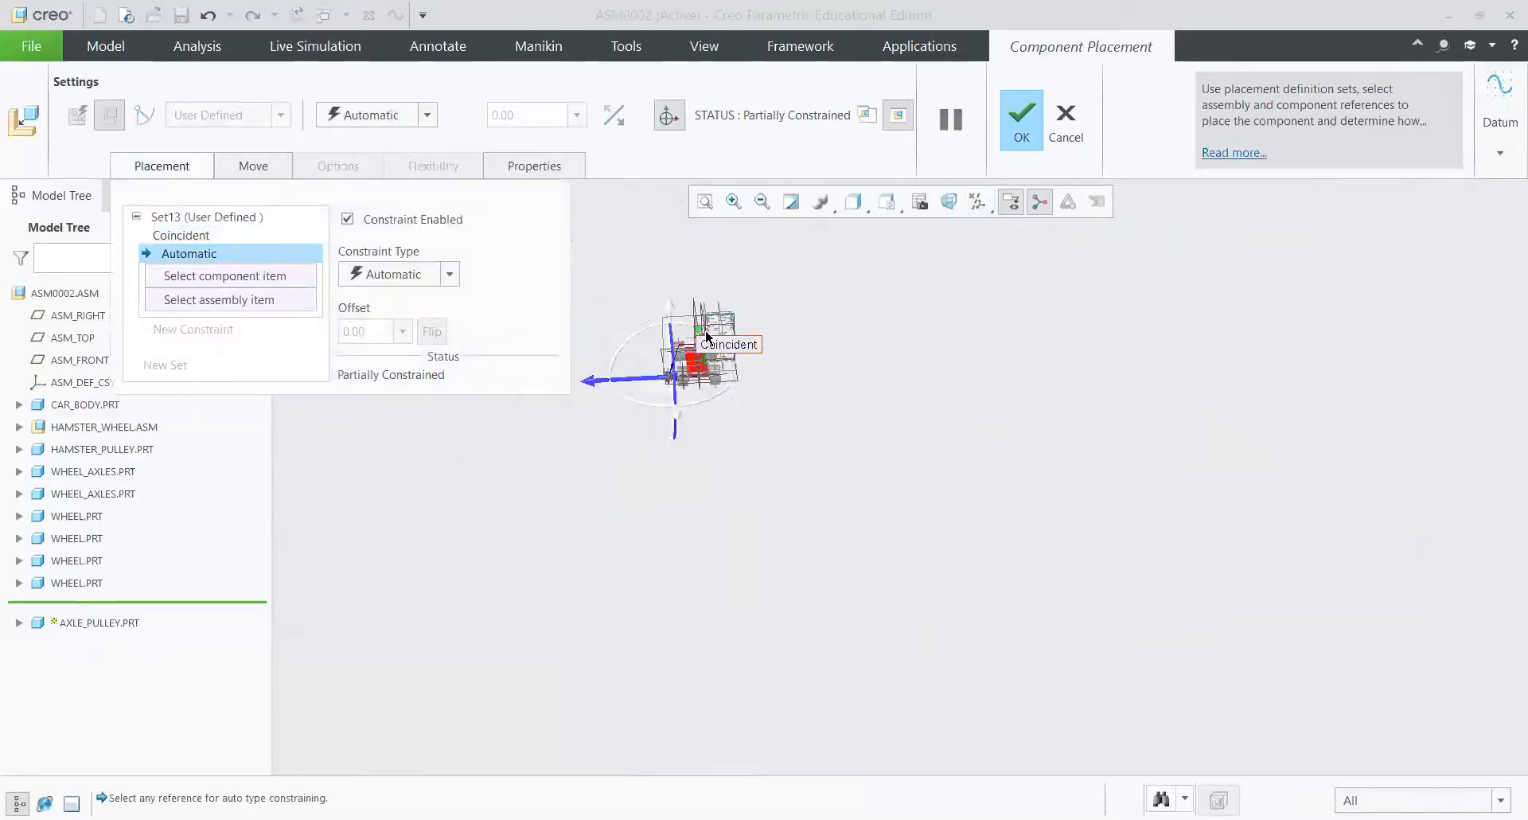
scroll(693, 321, up, 4)
scroll(697, 297, up, 5)
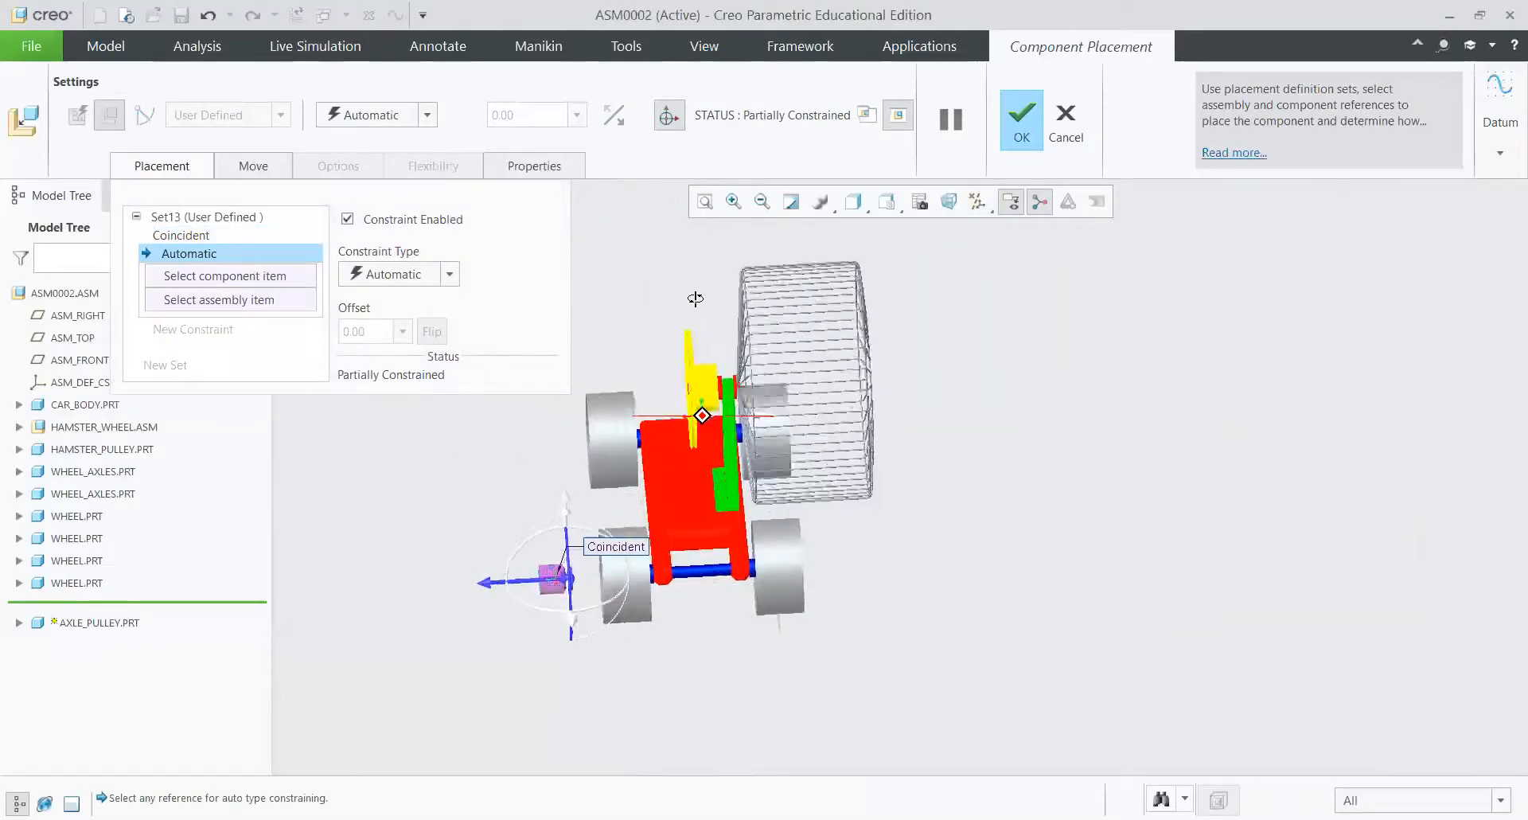
scroll(692, 381, up, 2)
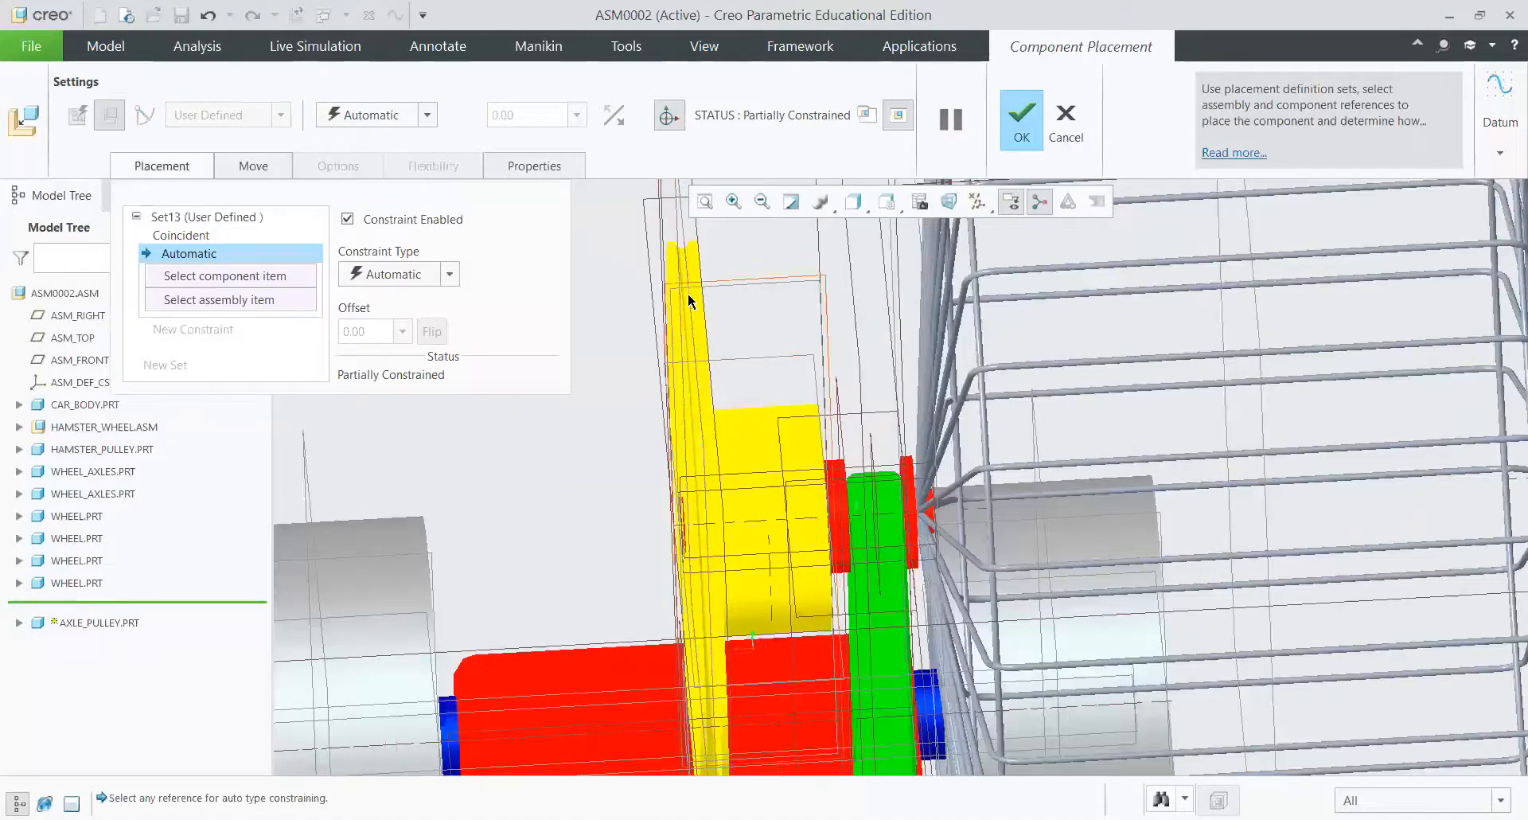
click(682, 240)
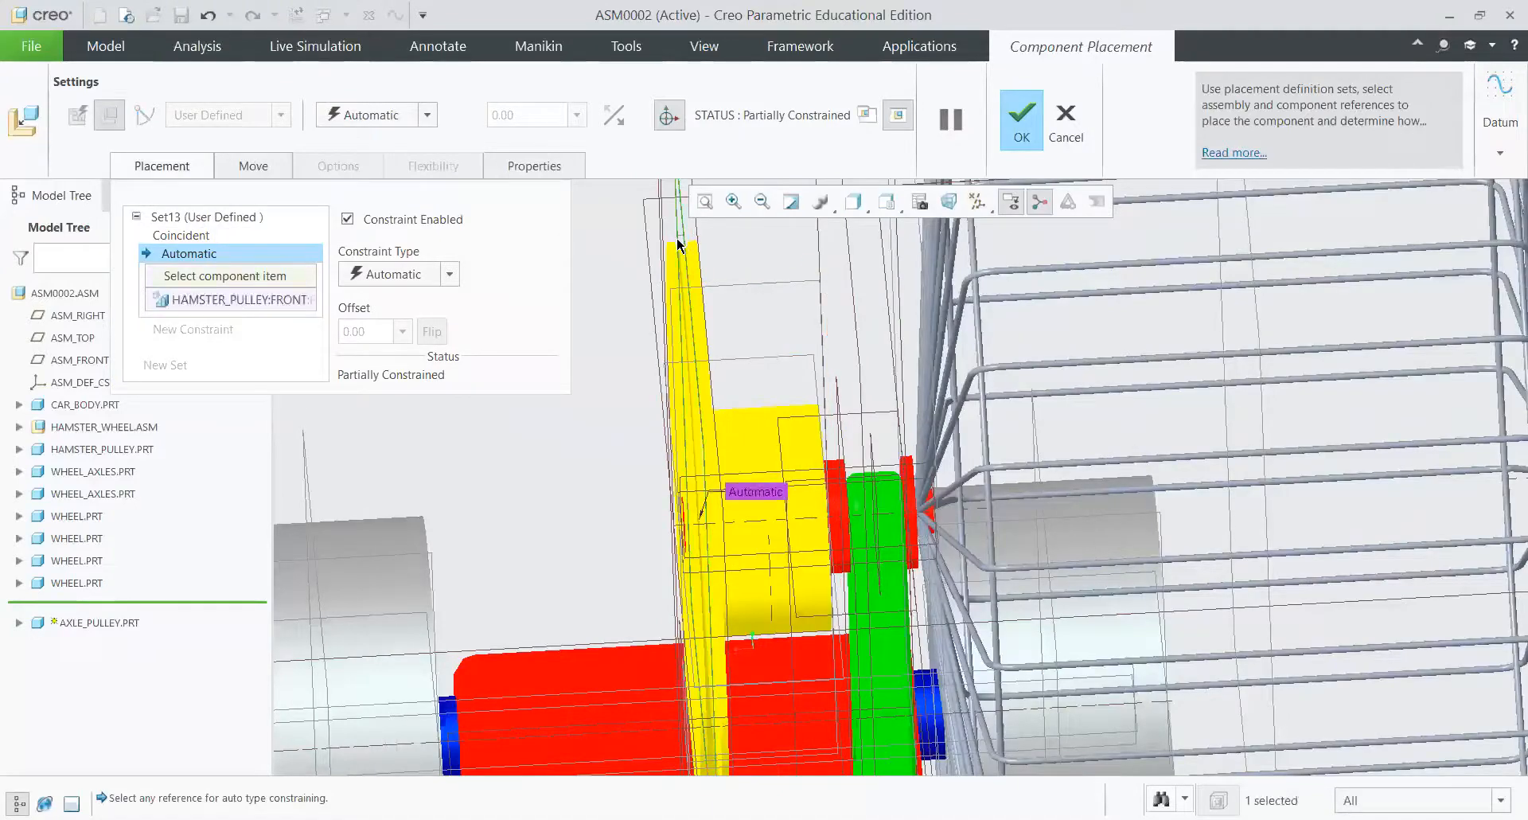
Step: Align the axle pulley's FRONT datum plane with the hamster pulley's FRONT plane using a Coincident constraint
scroll(692, 255, down, 8)
middle_drag(712, 261, 668, 430)
scroll(653, 476, down, 8)
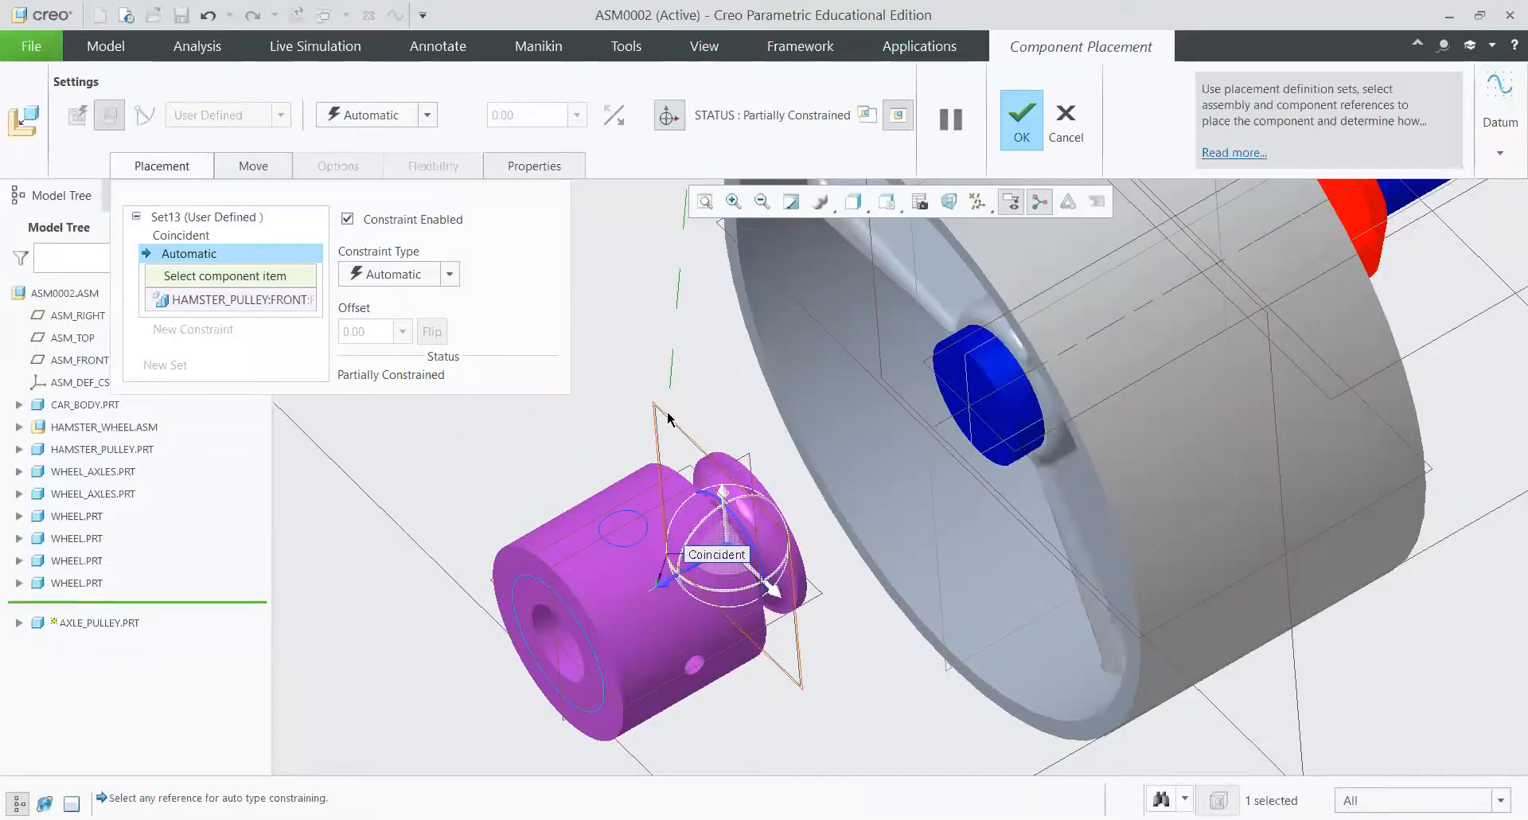
click(667, 417)
click(422, 276)
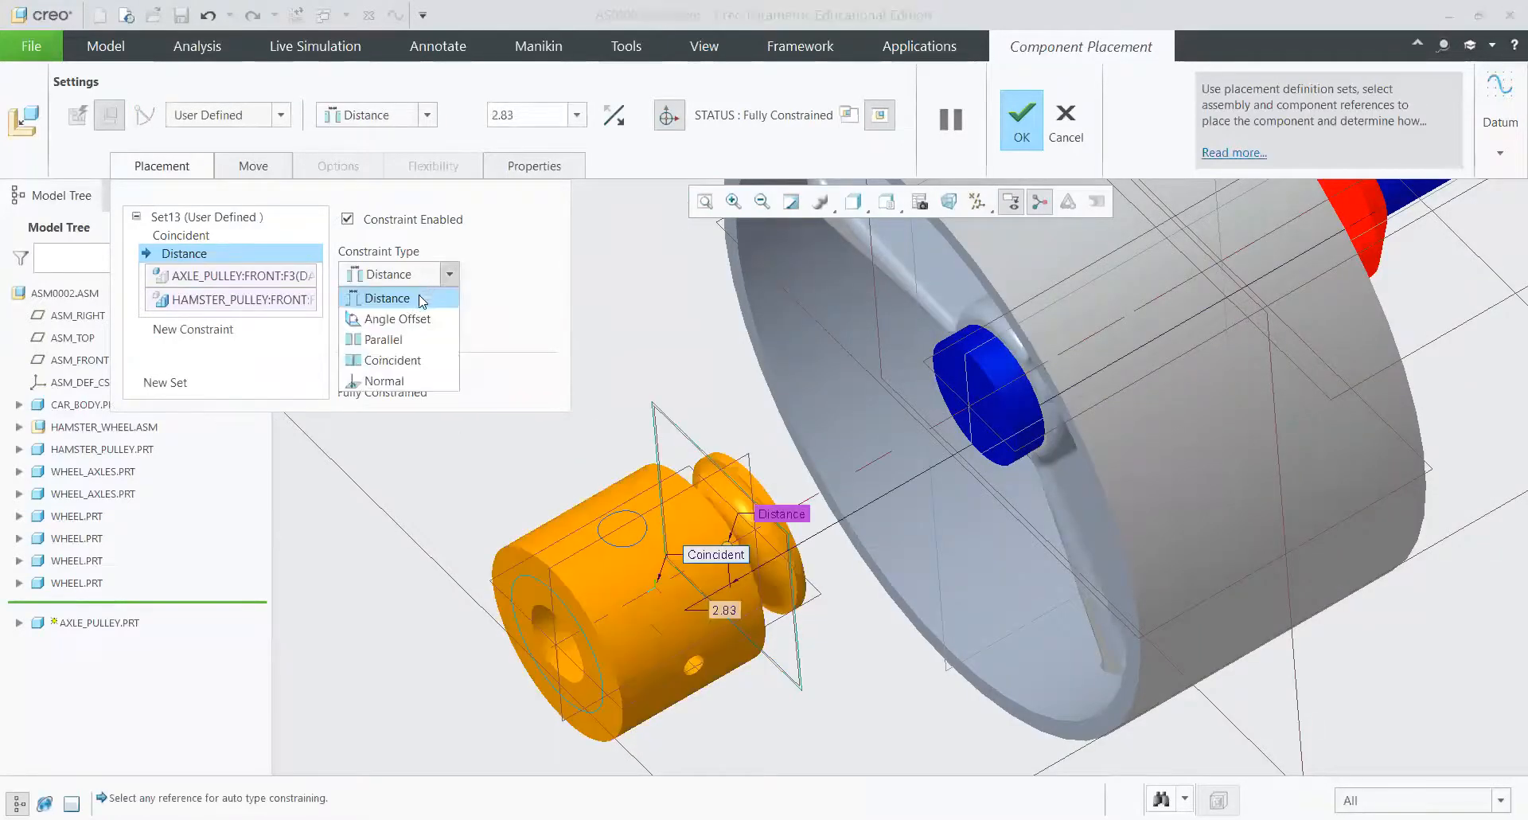
click(413, 358)
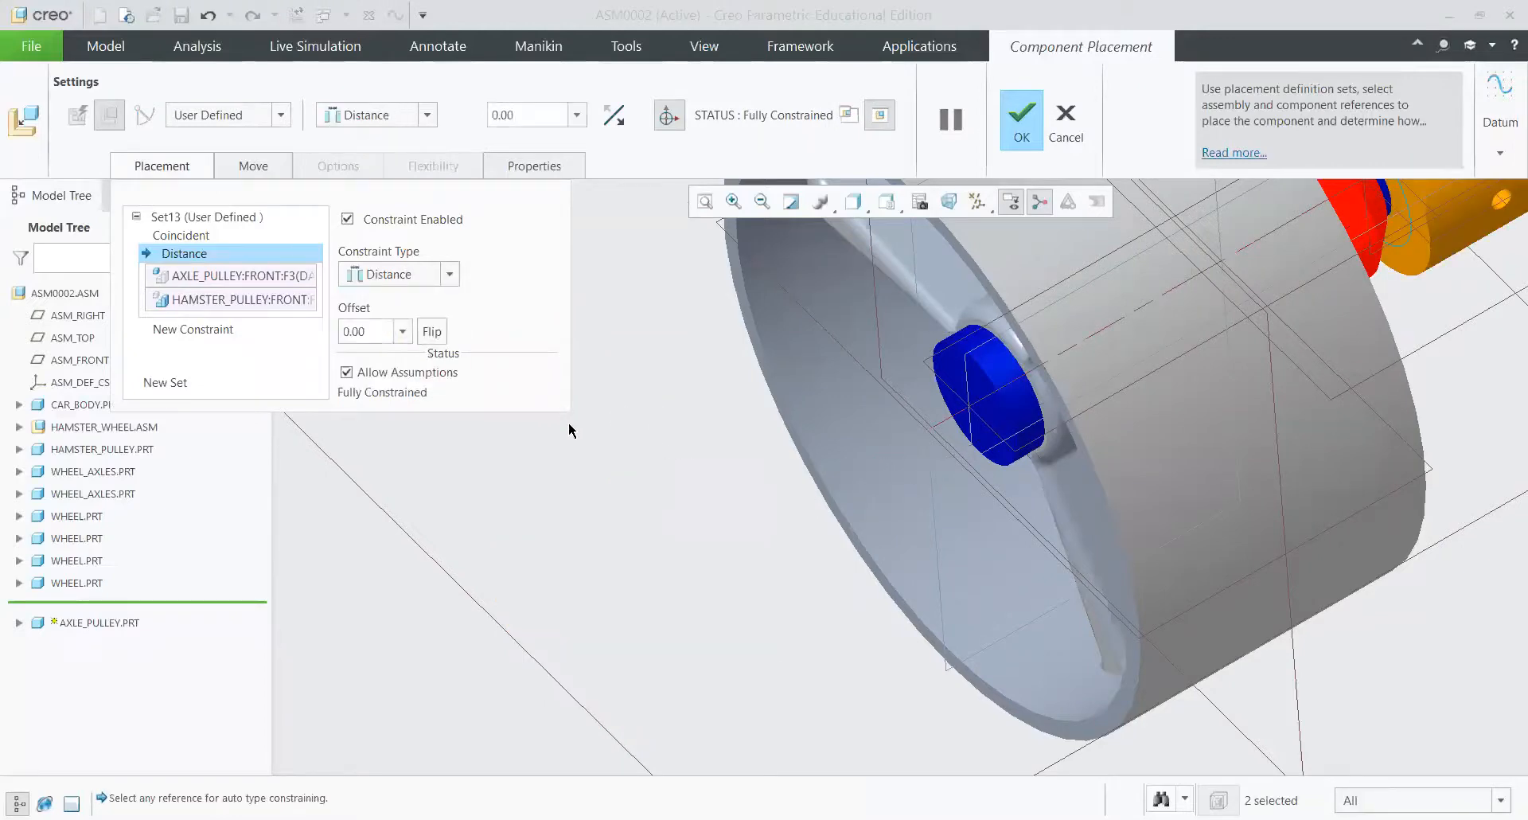
click(440, 275)
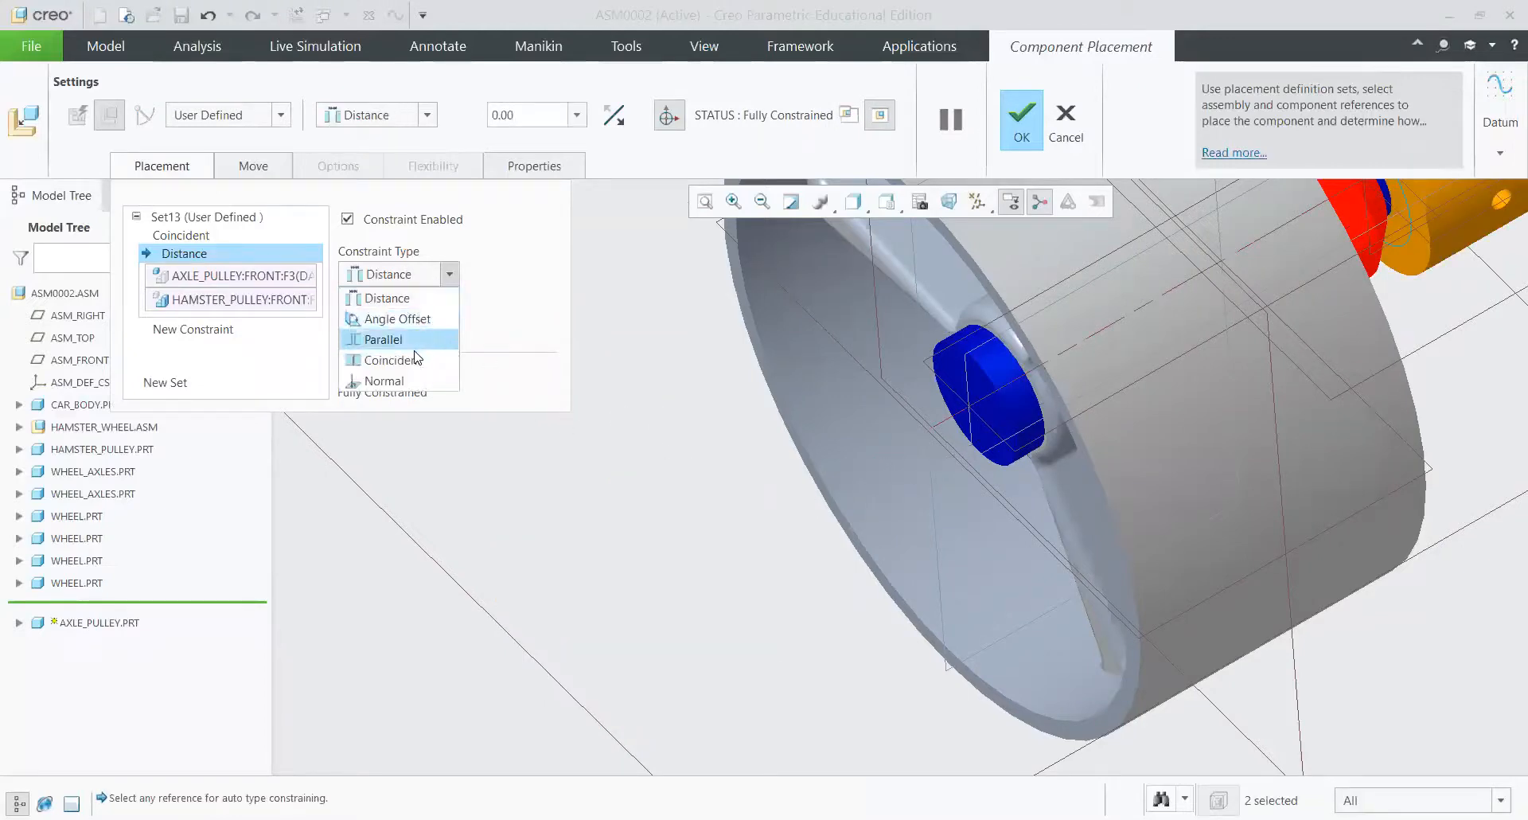
click(370, 444)
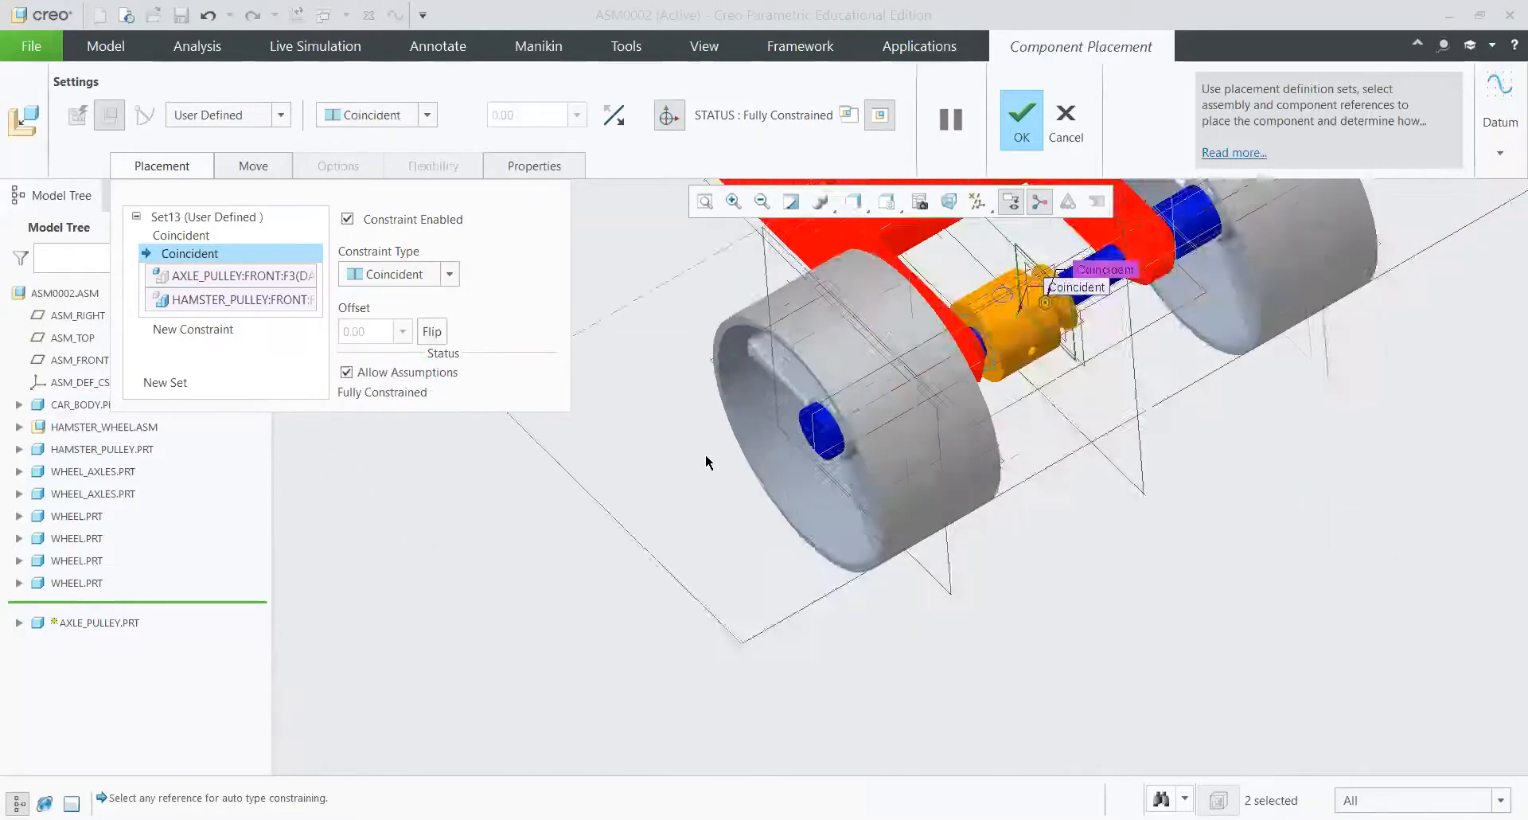
Step: Accept the axle pulley's placement and turn off the display of datum planes
scroll(705, 455, up, 4)
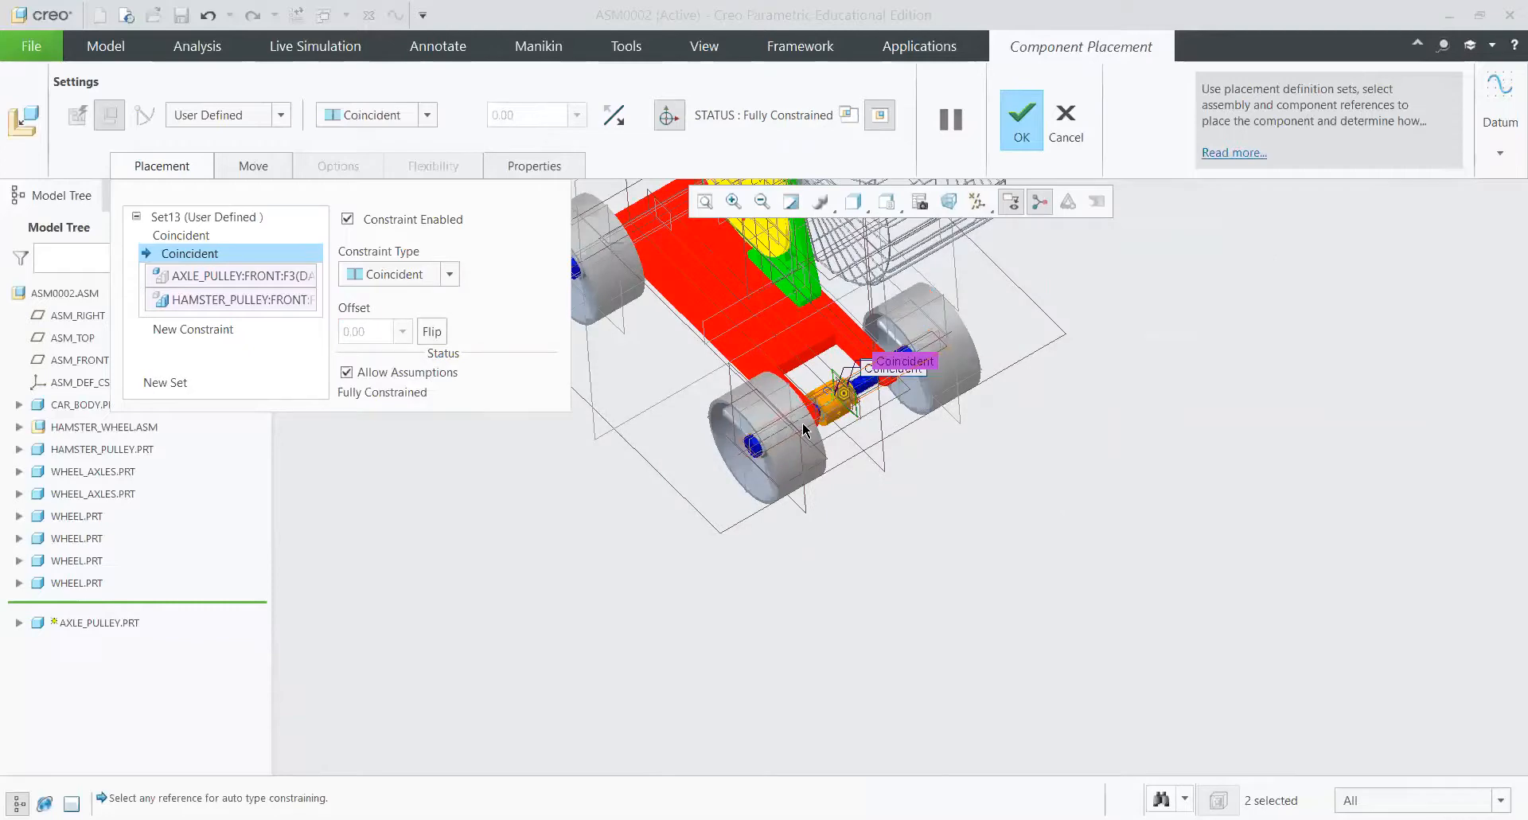
middle_drag(676, 481, 845, 276)
scroll(740, 423, up, 2)
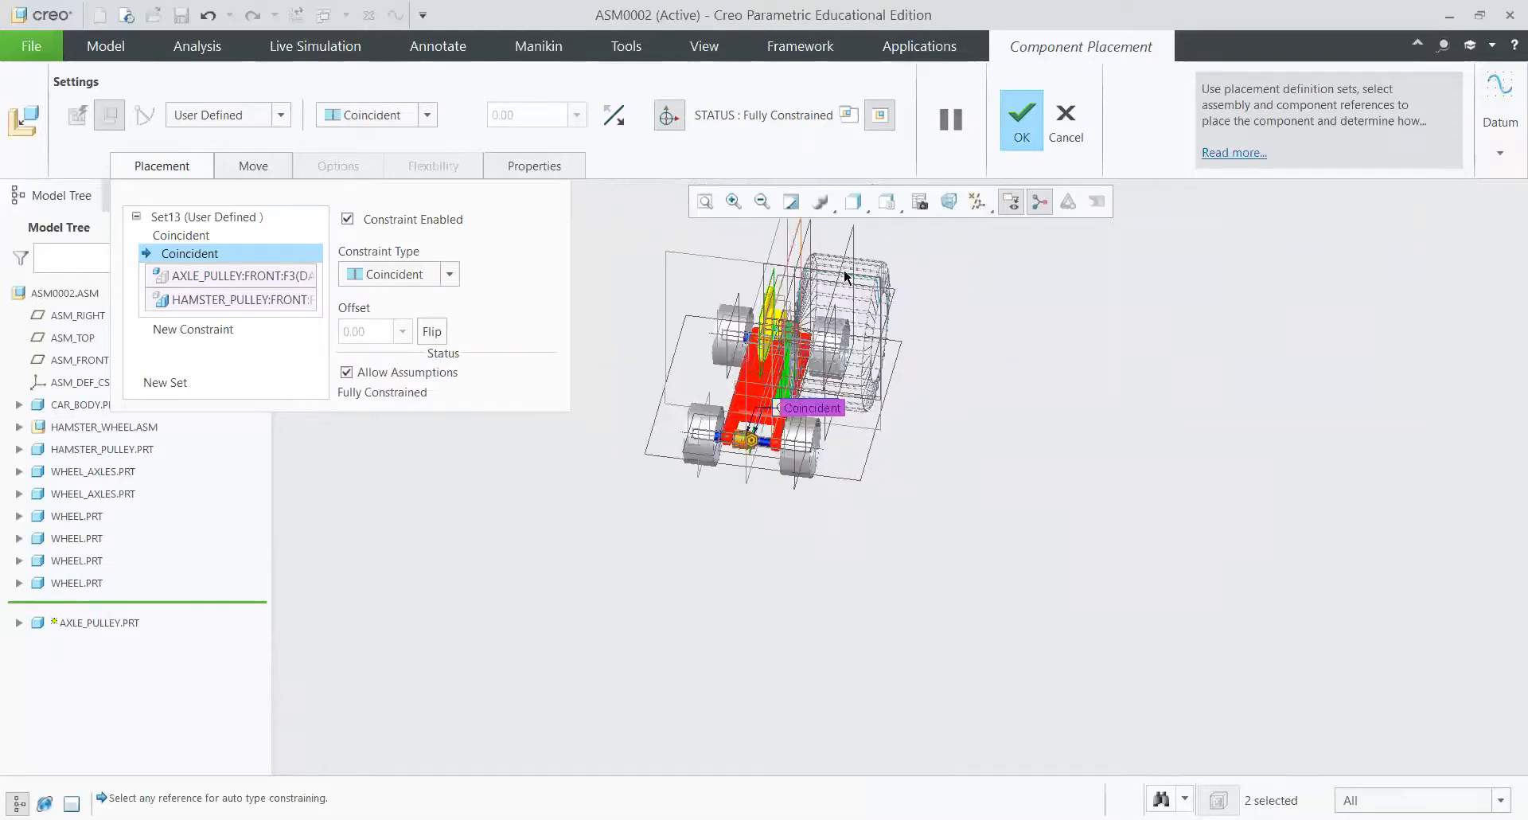
click(1021, 127)
scroll(762, 317, down, 2)
middle_drag(762, 317, 819, 295)
click(973, 207)
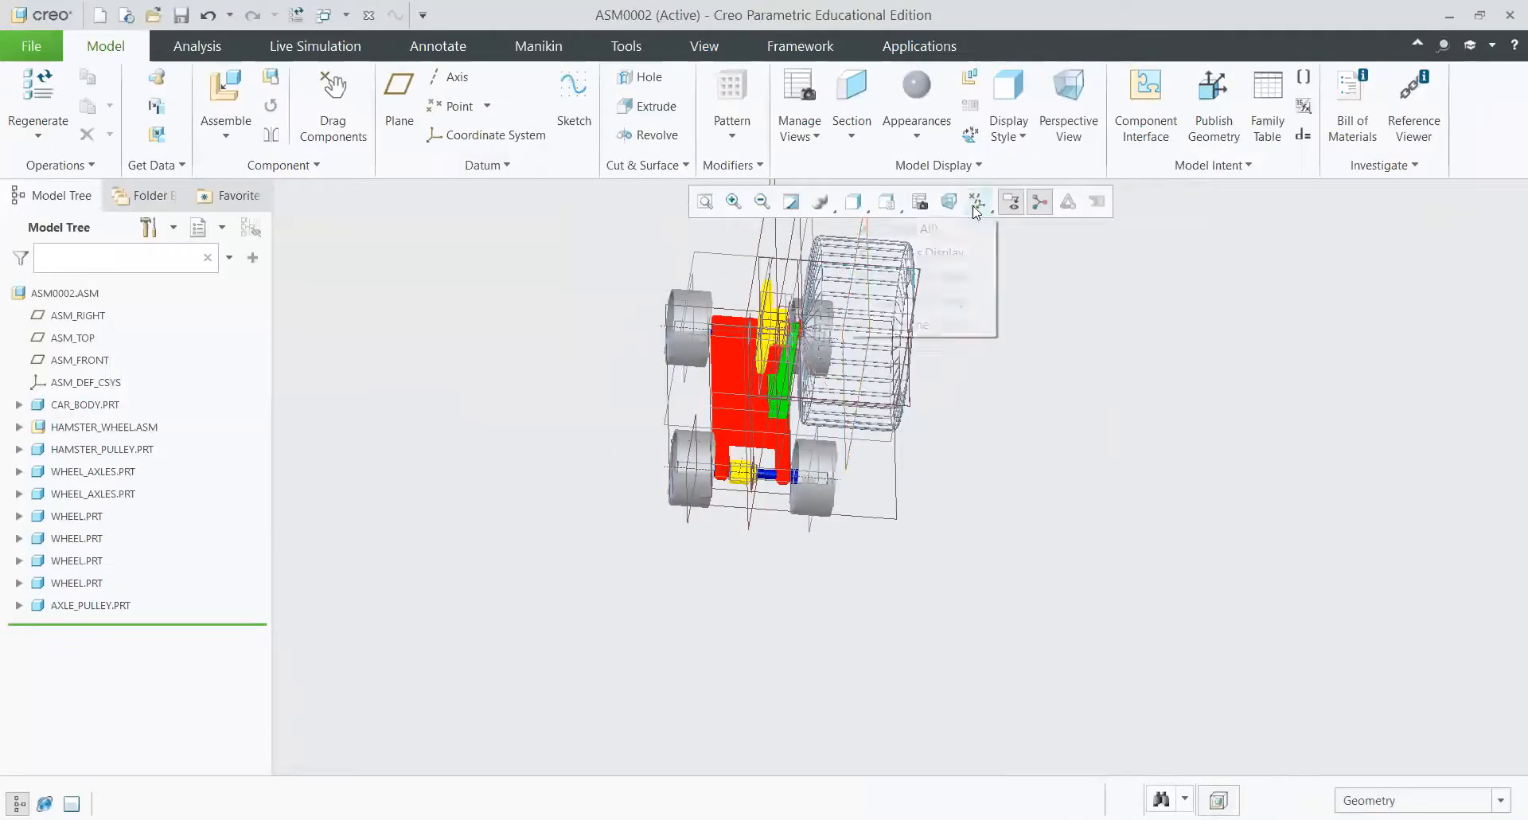
click(883, 324)
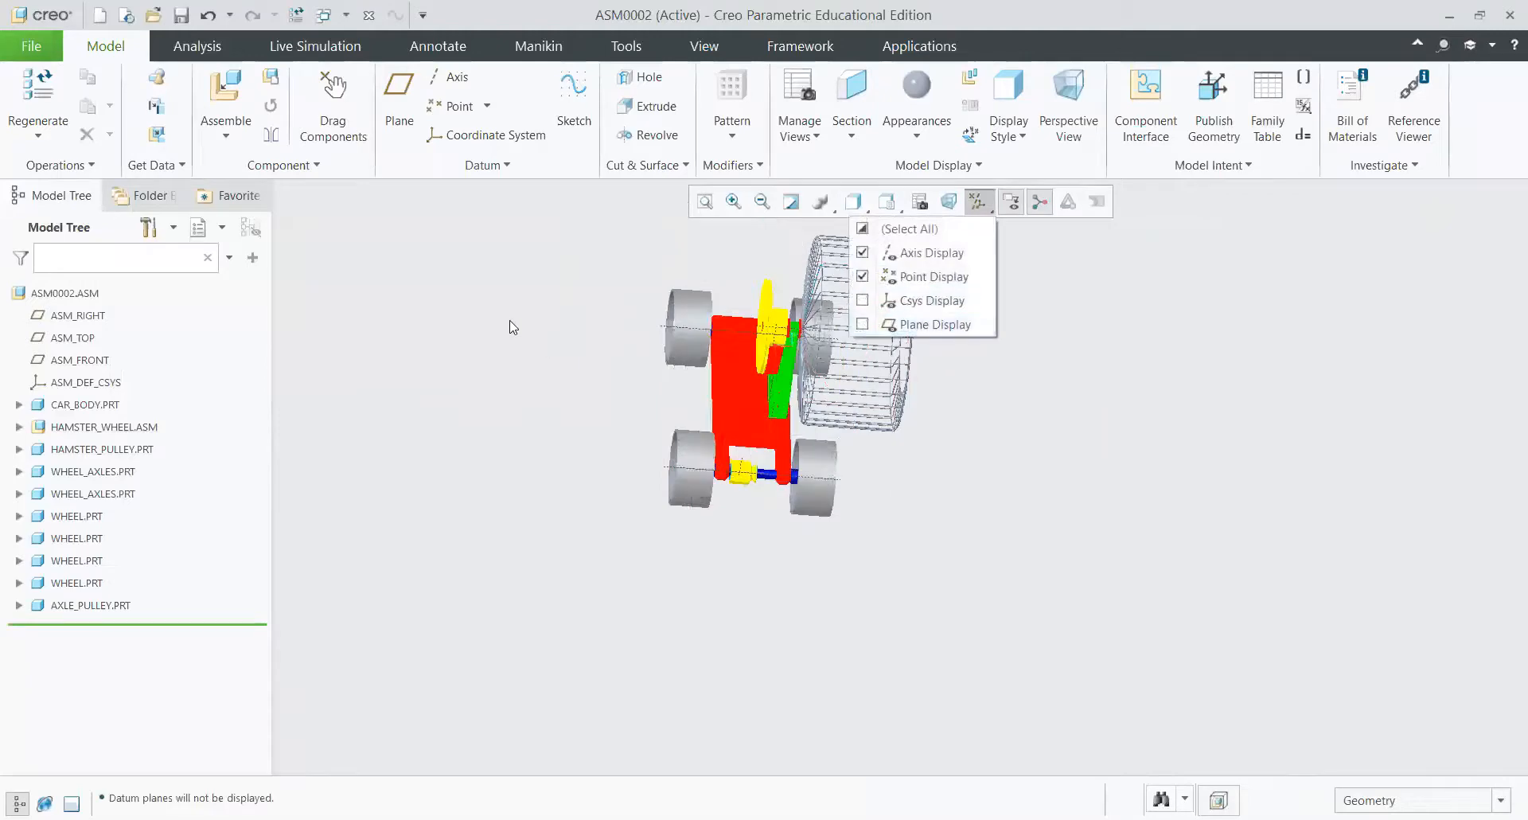
Step: Bring belt.prt into the assembly as a new component
middle_drag(680, 274, 616, 334)
scroll(798, 433, down, 4)
scroll(890, 476, up, 3)
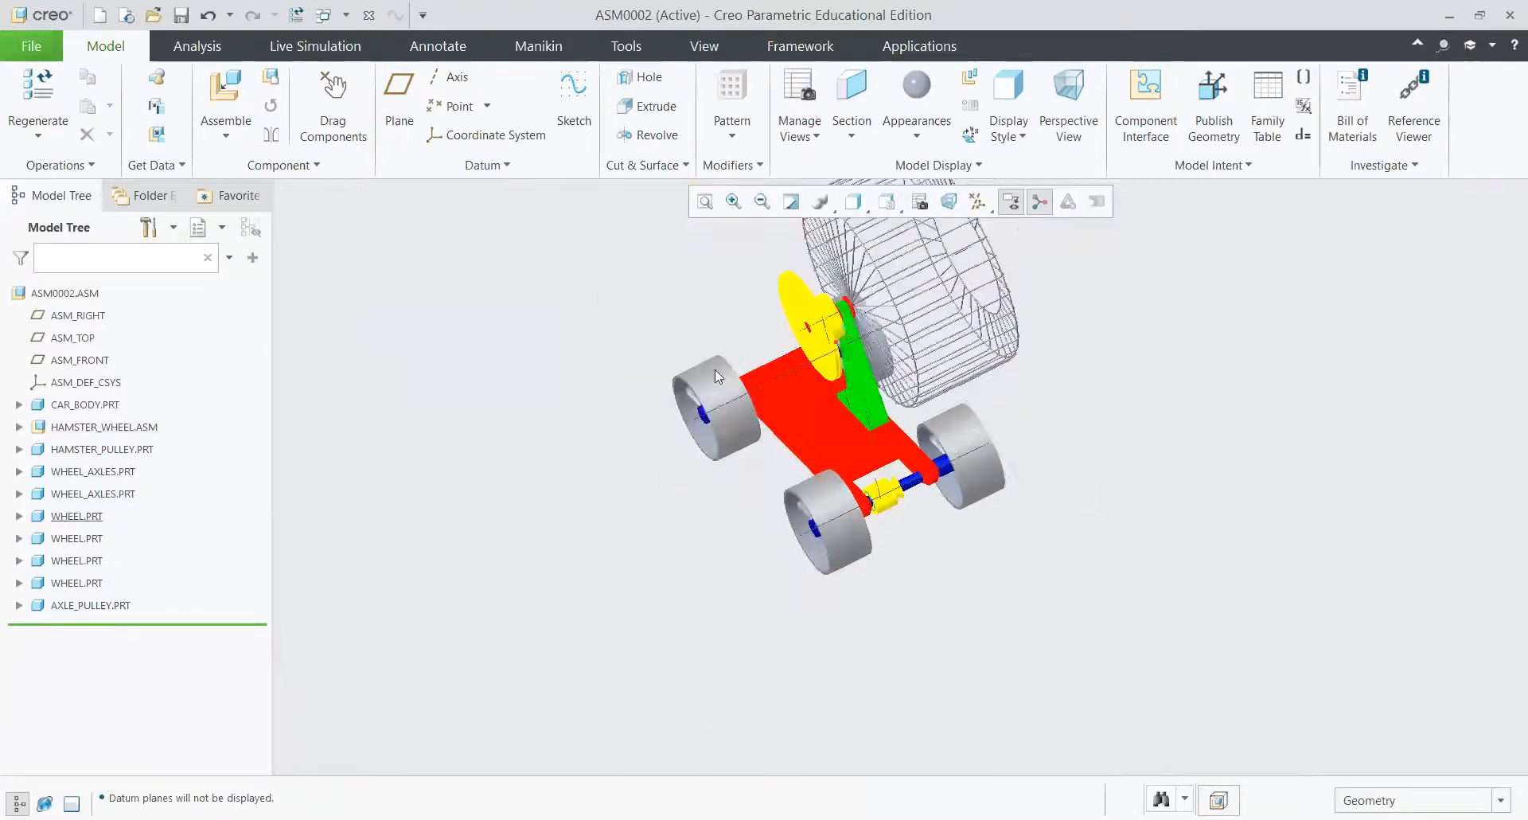
scroll(648, 302, up, 4)
scroll(742, 343, down, 3)
scroll(741, 423, down, 2)
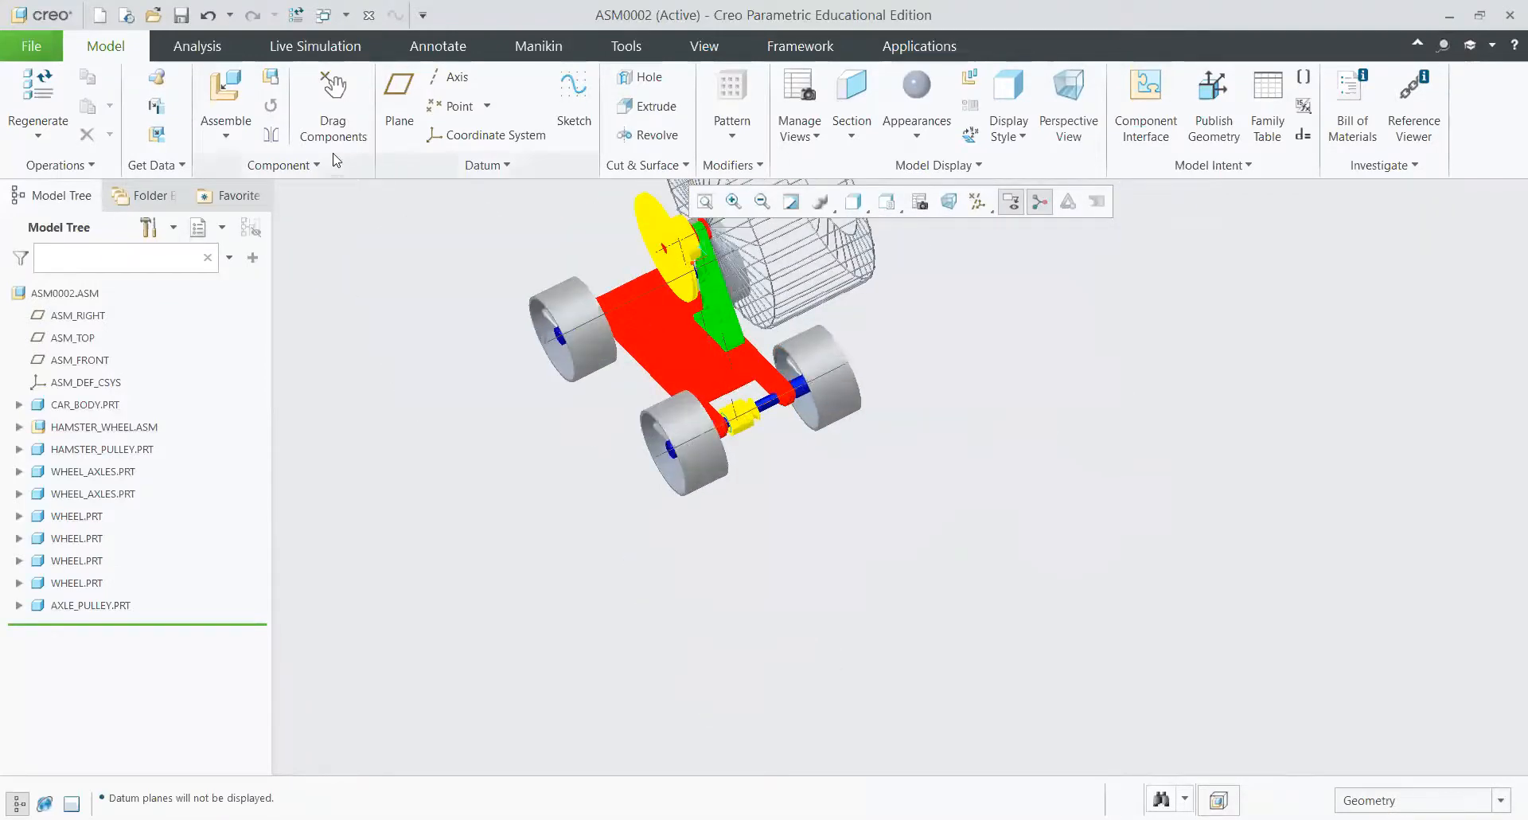
click(221, 91)
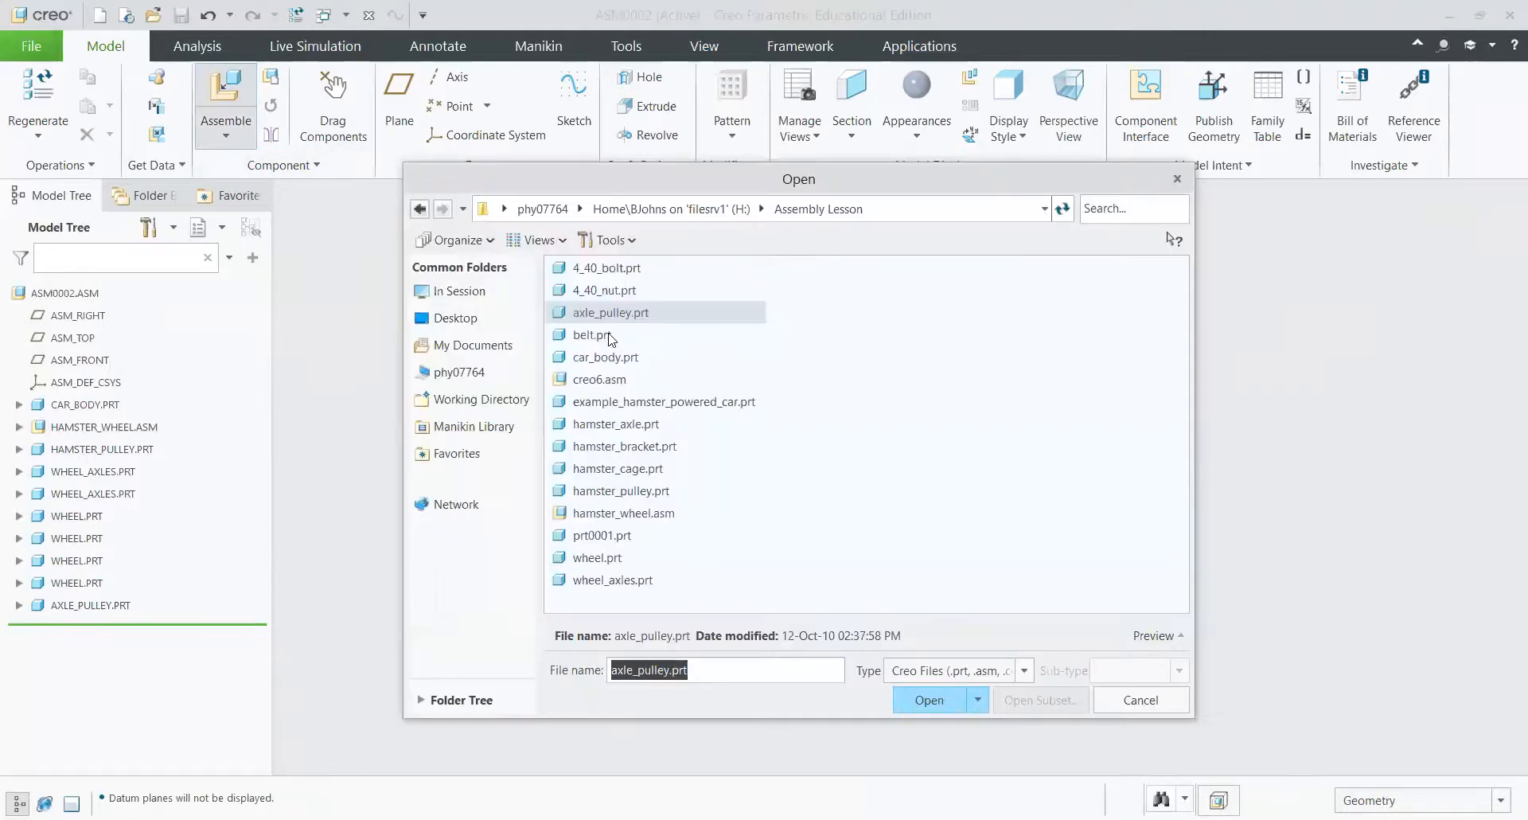
double_click(609, 335)
scroll(580, 359, down, 10)
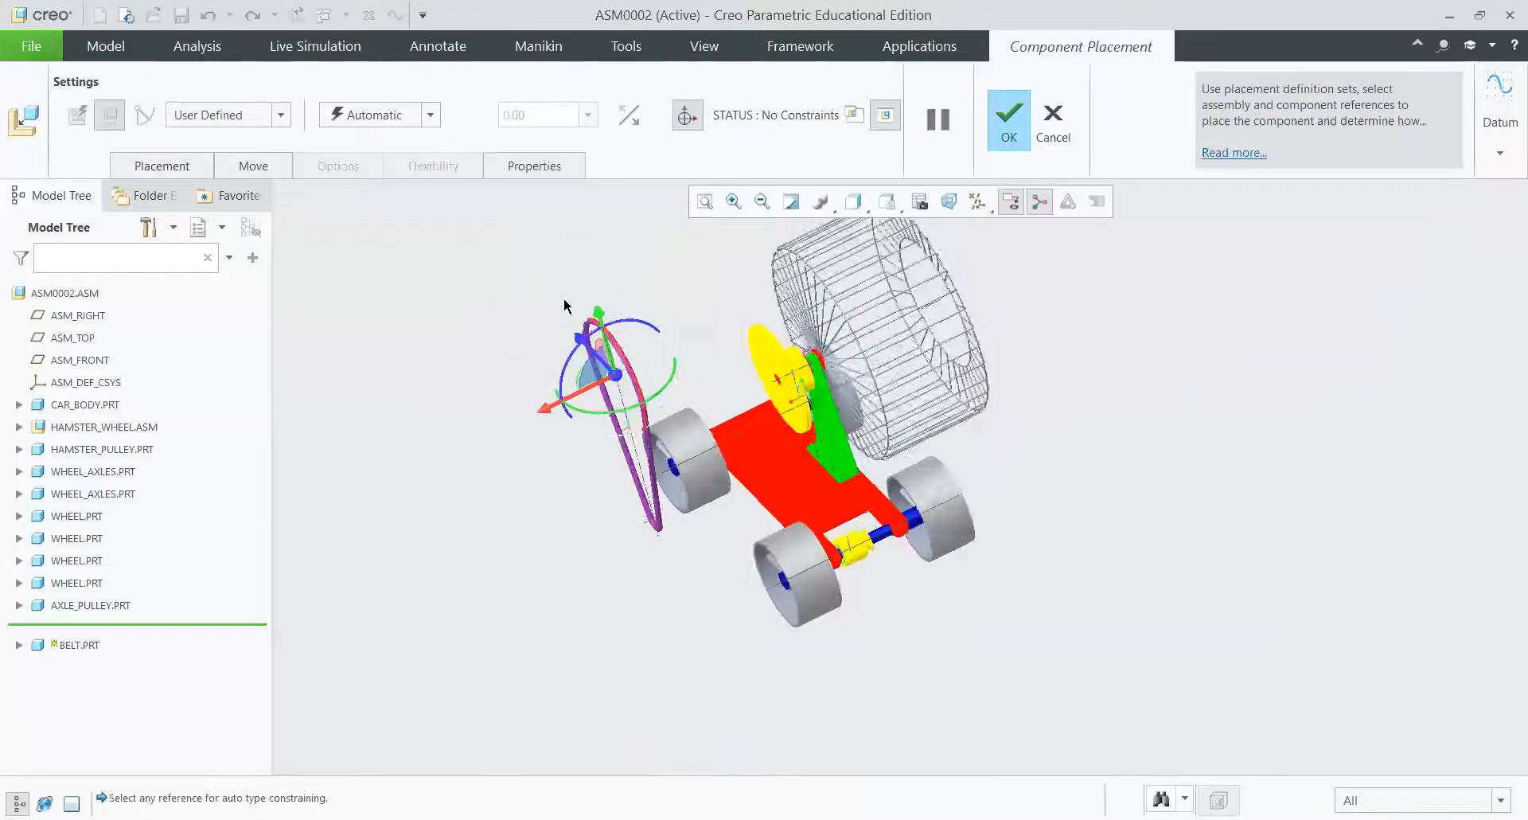
Step: Make the datum axis at the belt's large end coincident with the axis through the center of the hamster pulley
scroll(634, 437, down, 6)
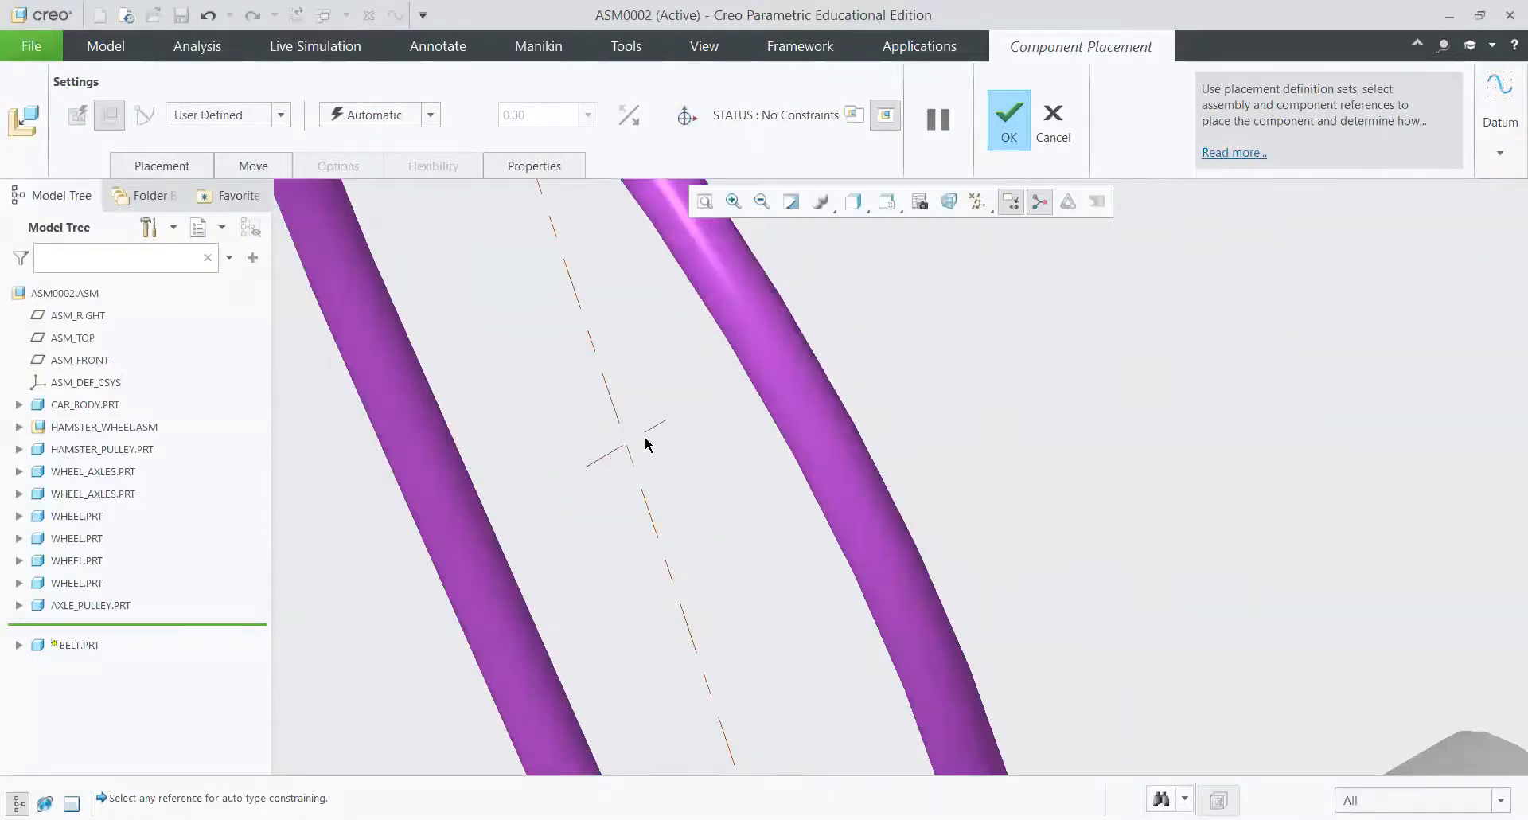
scroll(646, 444, up, 8)
scroll(720, 648, down, 8)
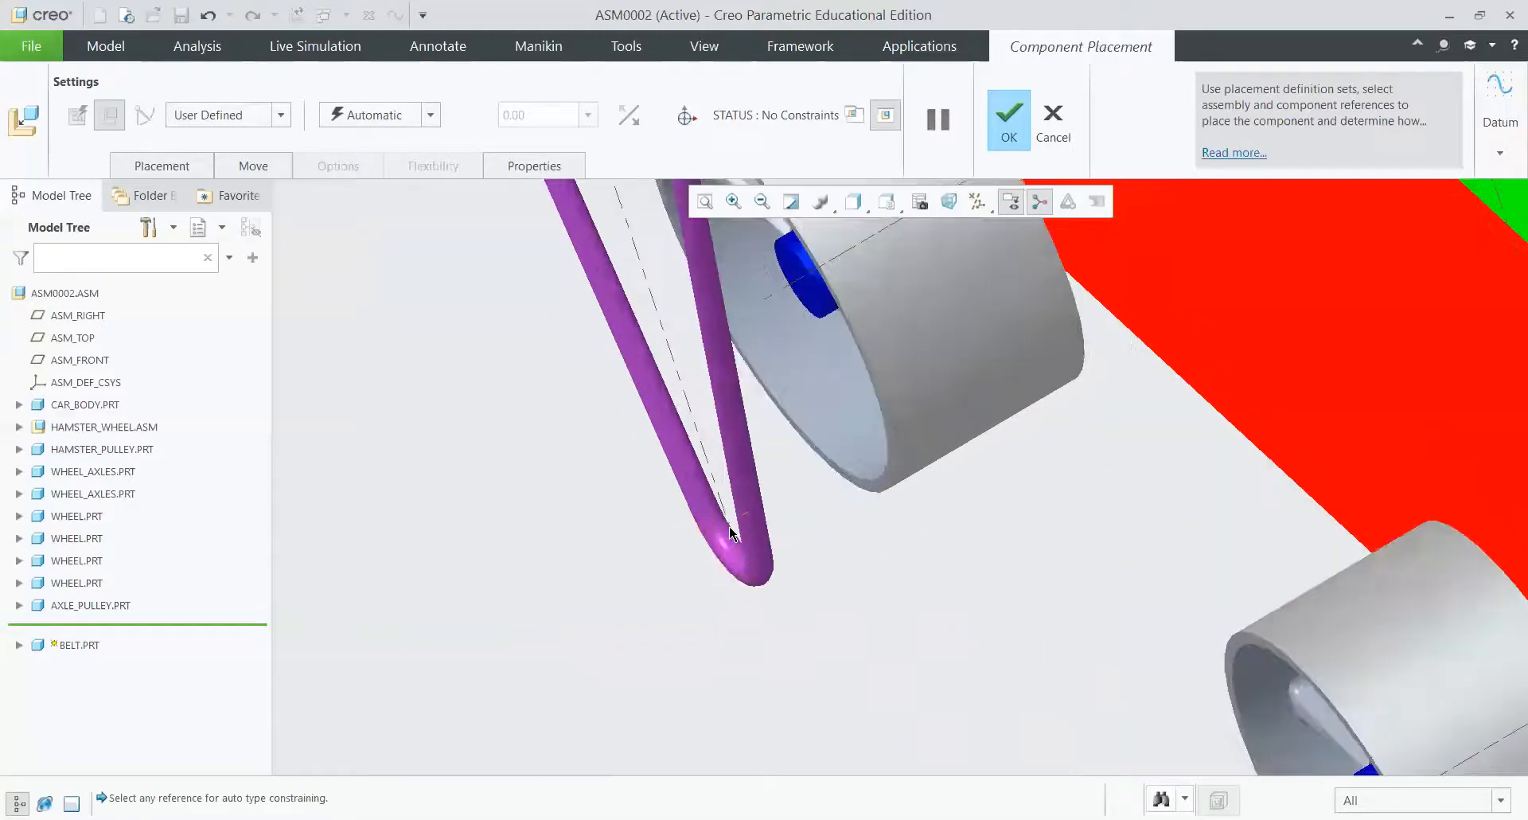
scroll(693, 539, up, 8)
scroll(648, 415, down, 3)
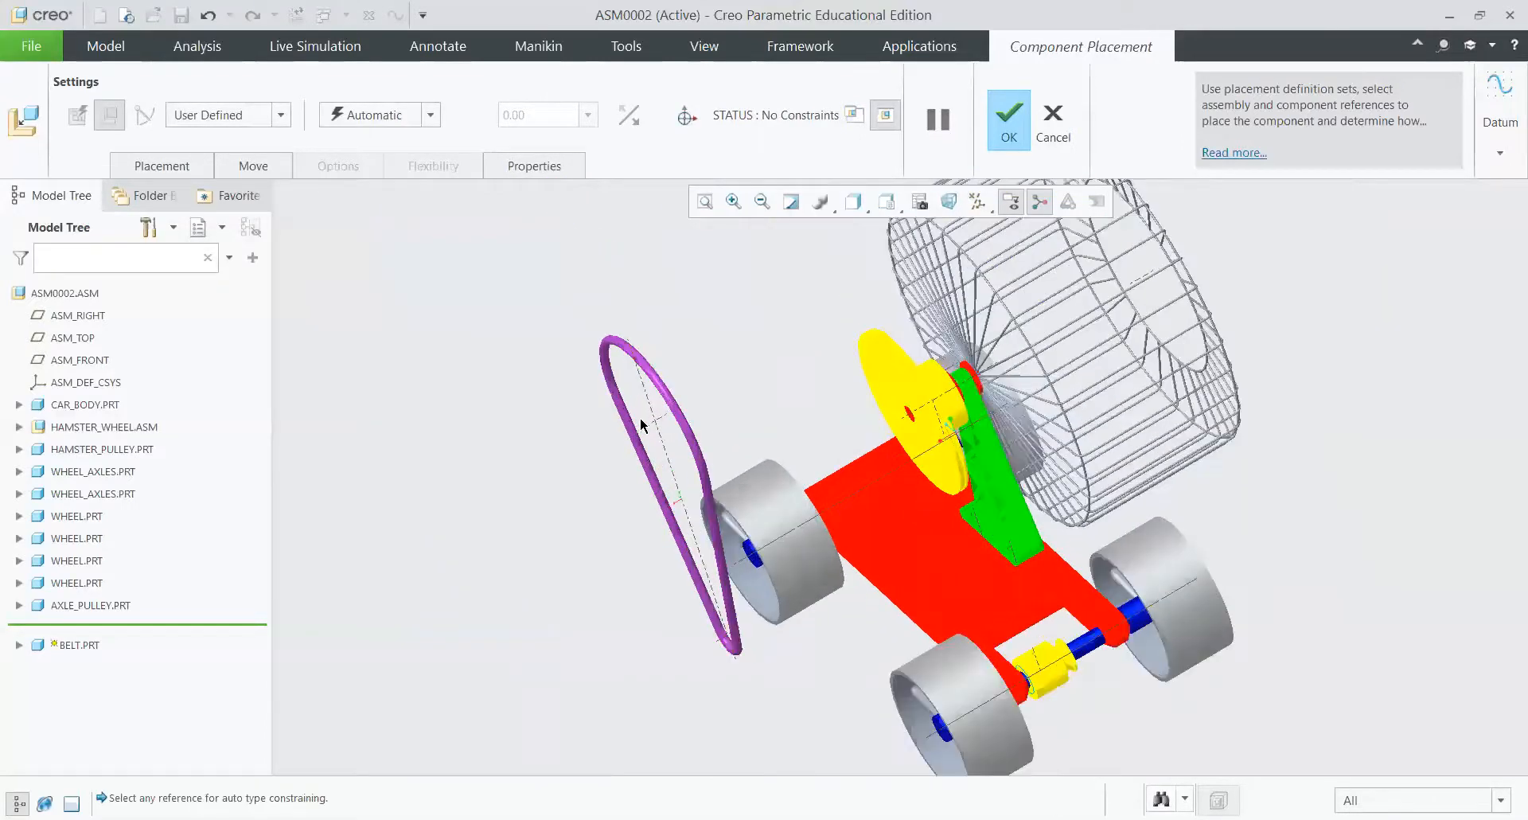
click(648, 421)
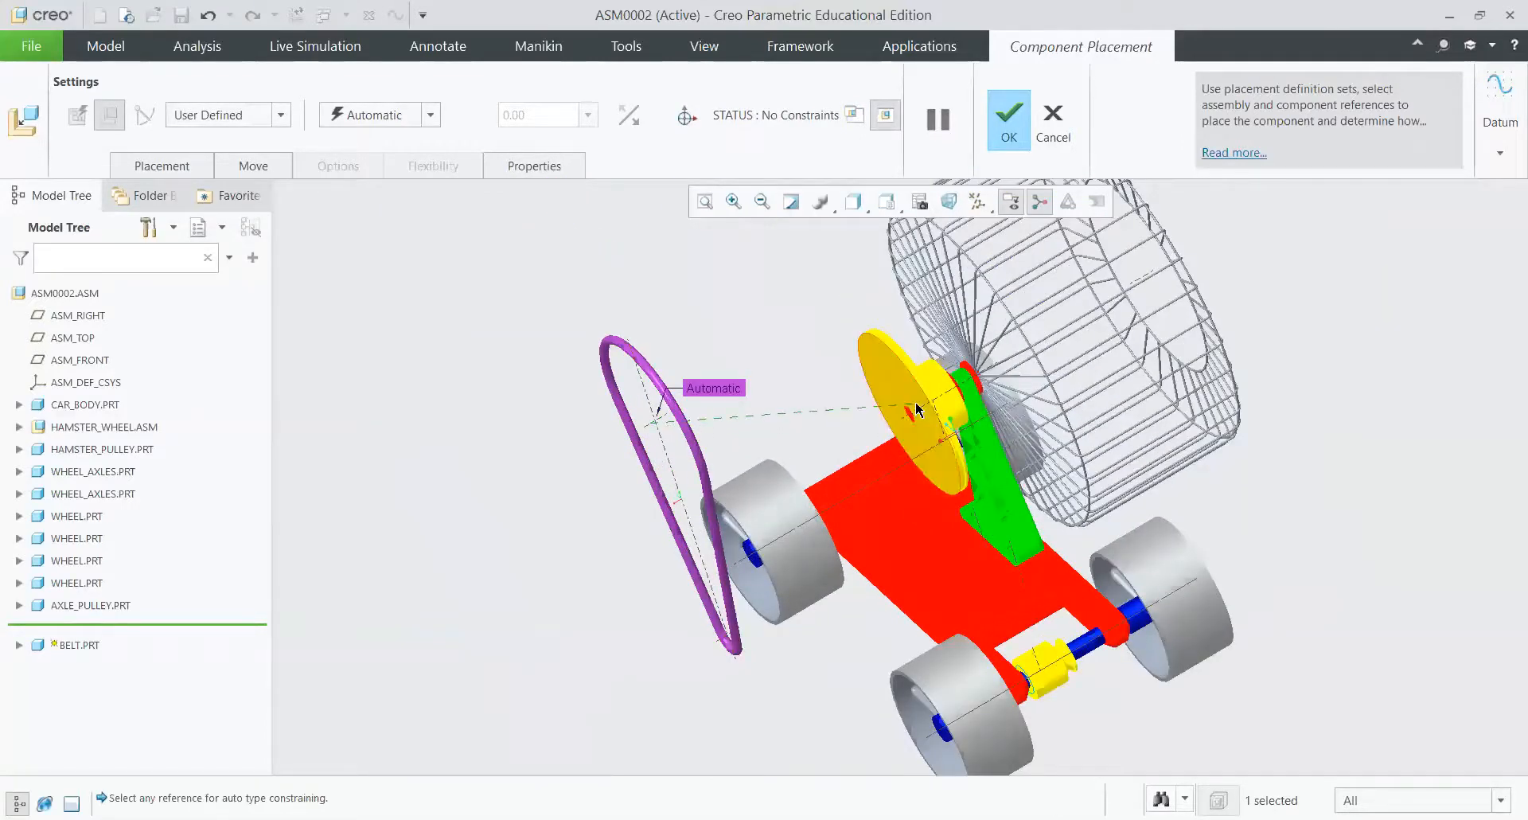
scroll(907, 419, down, 3)
scroll(907, 418, down, 3)
click(949, 407)
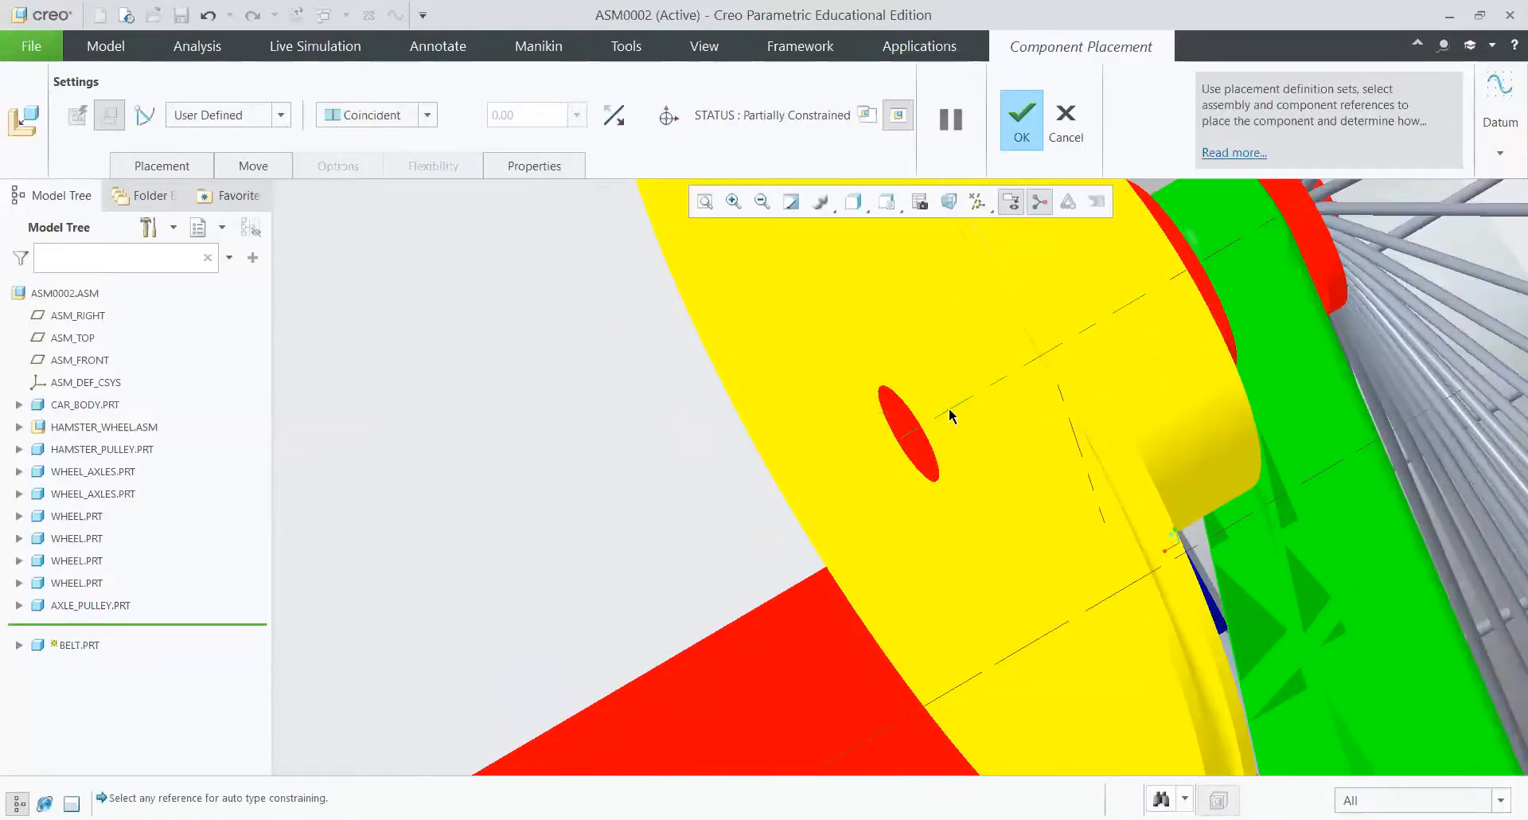
Step: Add a second belt constraint orienting the datum axis at its narrow end to the axis of the axle carrying the axle pulley
scroll(812, 404, up, 5)
scroll(506, 221, up, 3)
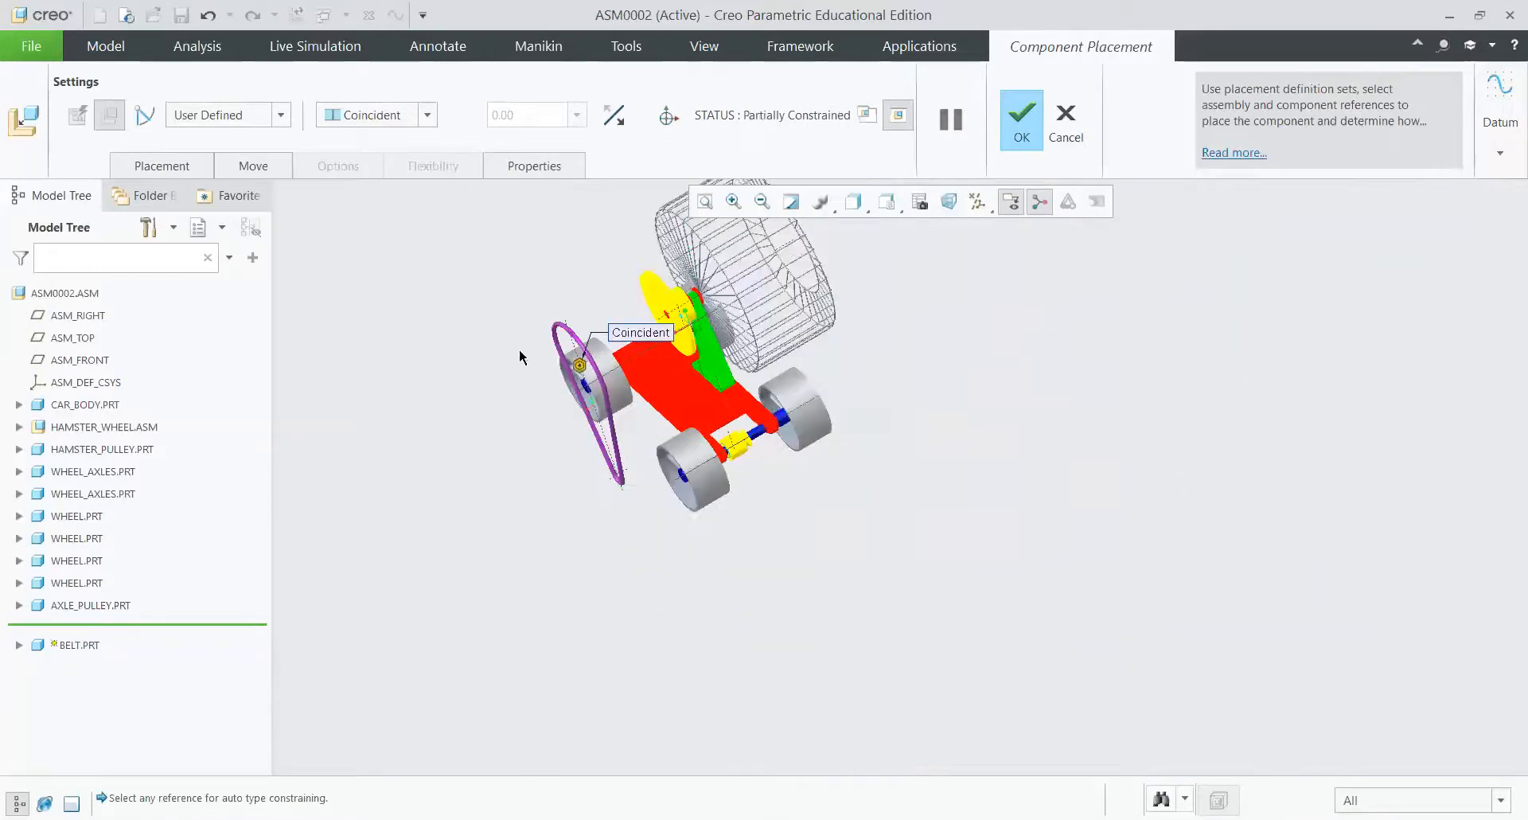
click(180, 172)
click(179, 310)
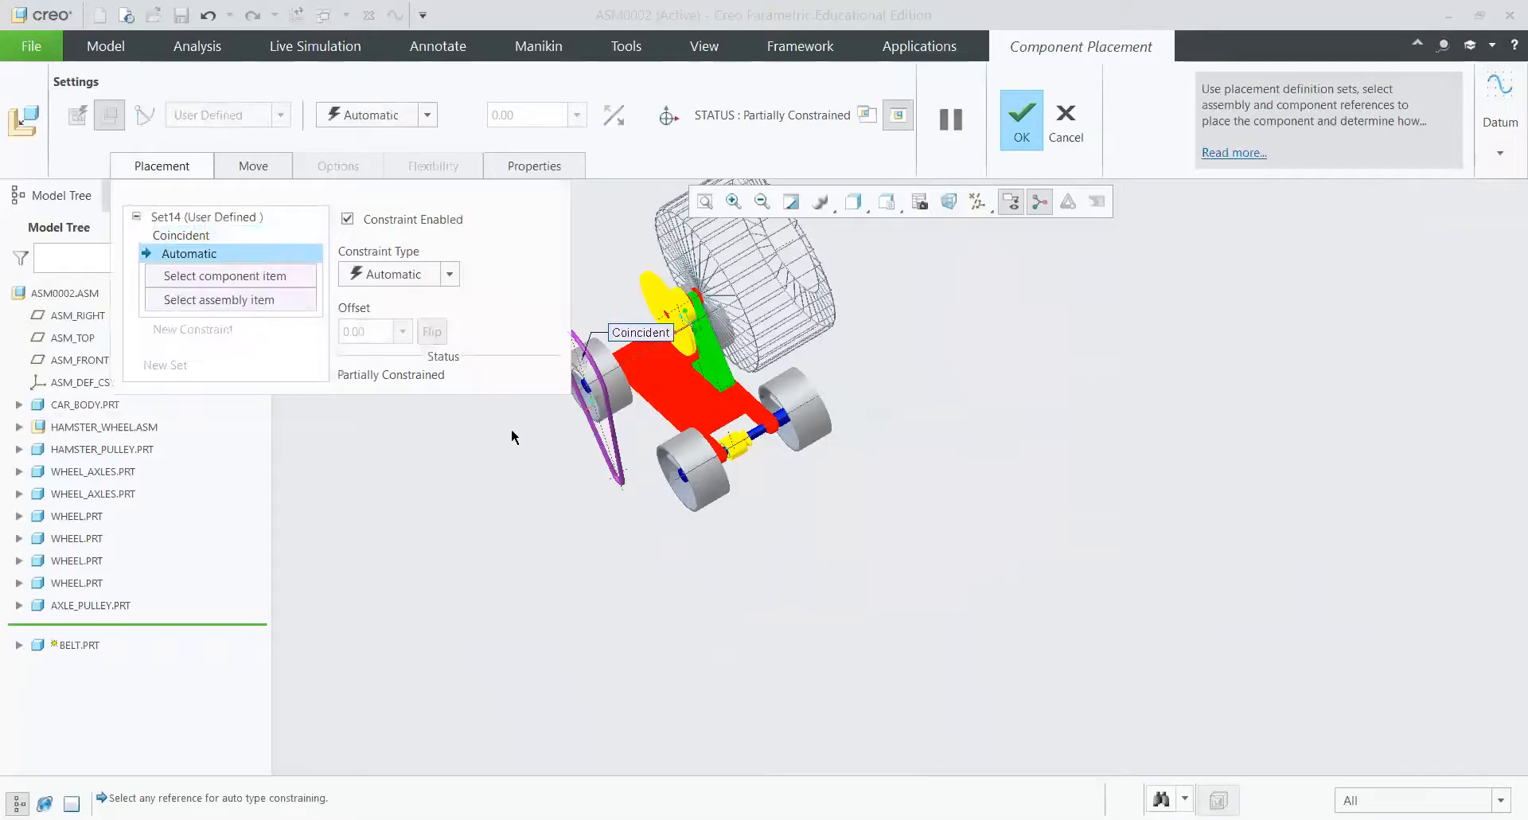
scroll(613, 493, up, 2)
scroll(613, 493, down, 6)
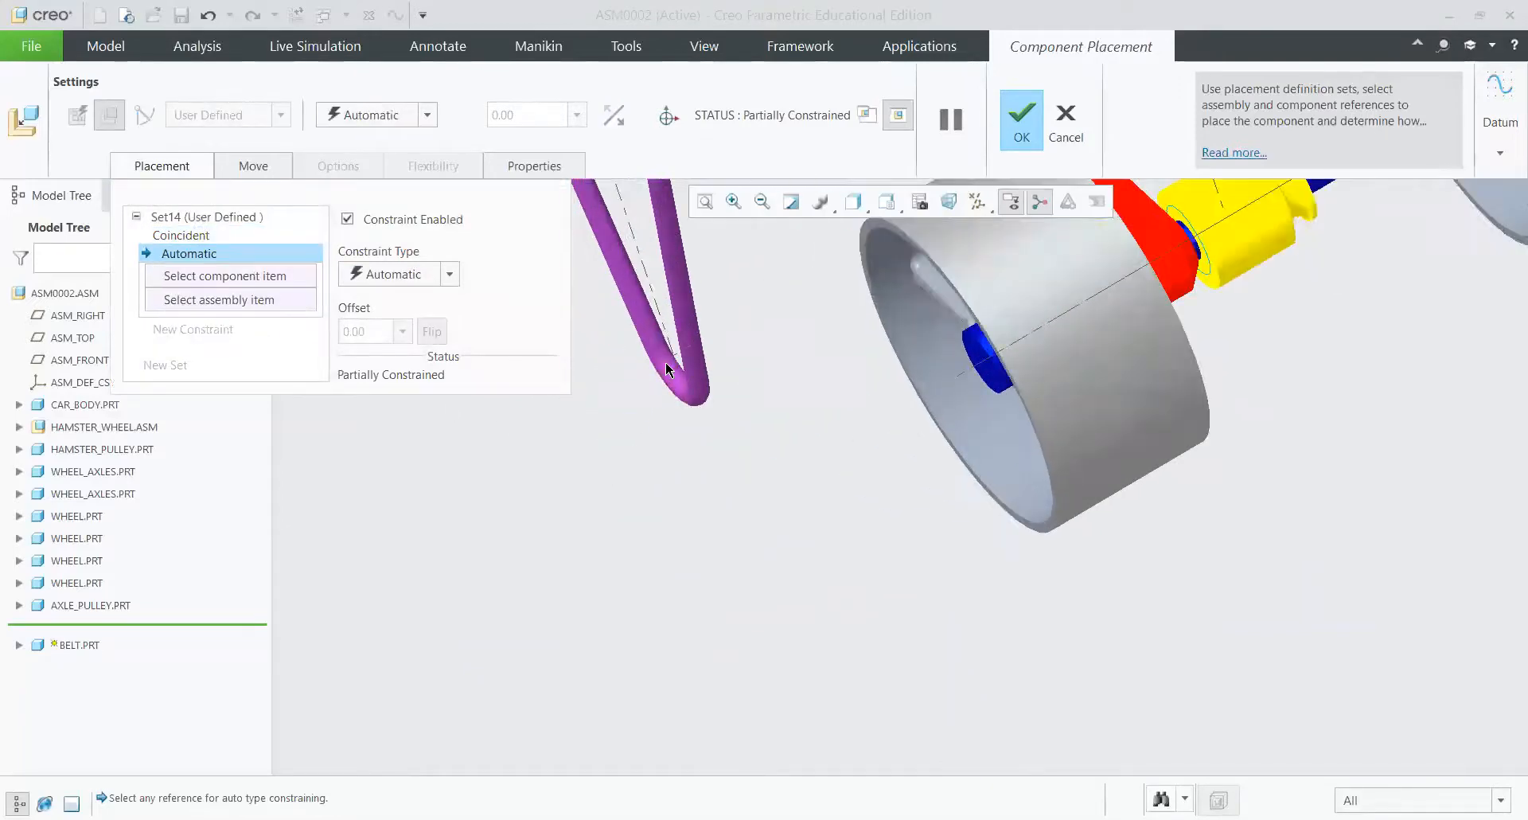
click(666, 360)
scroll(687, 476, up, 5)
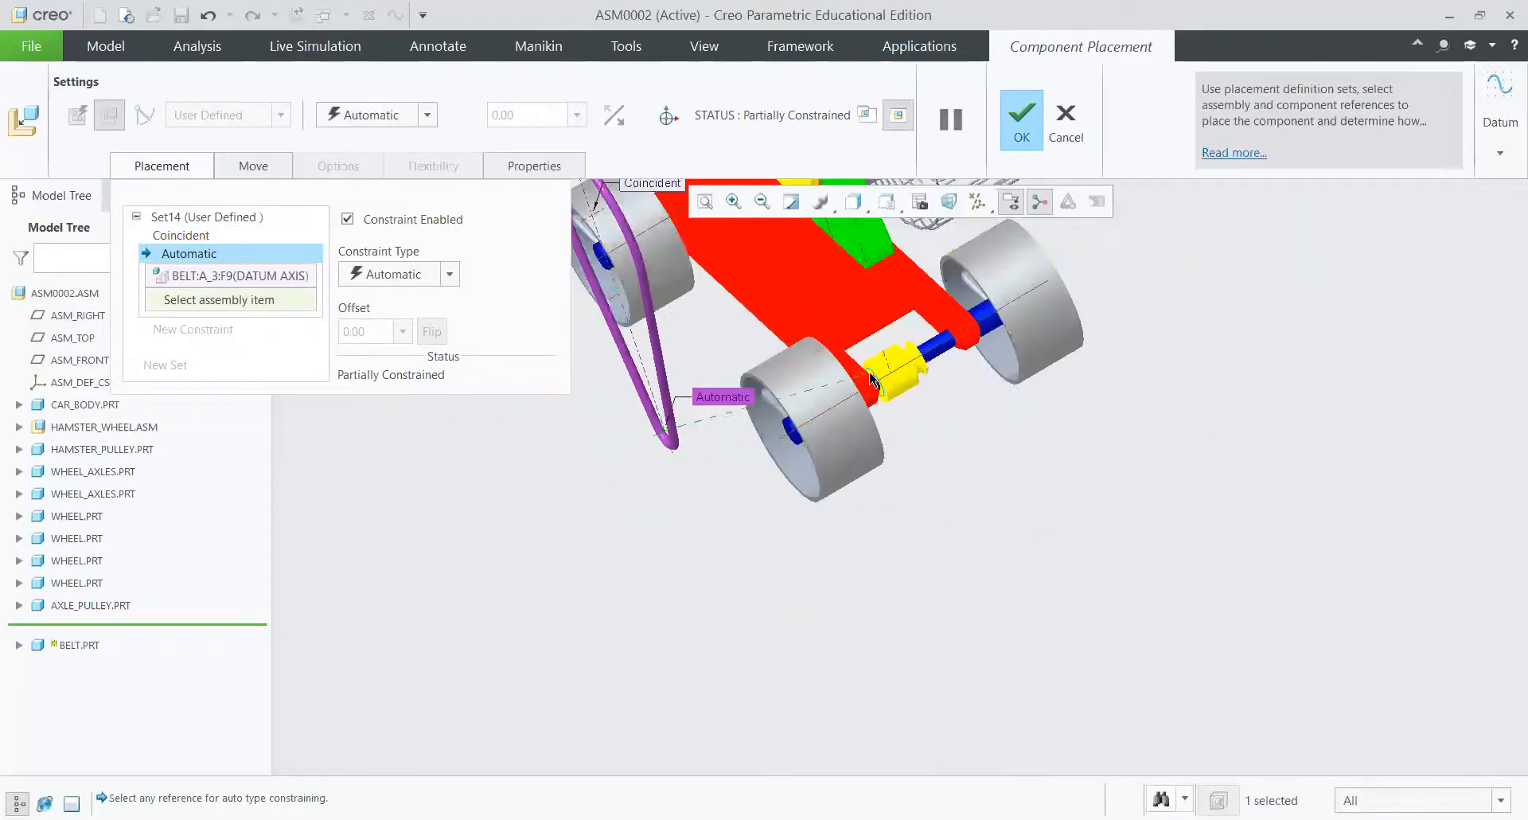
scroll(953, 348, down, 3)
click(985, 334)
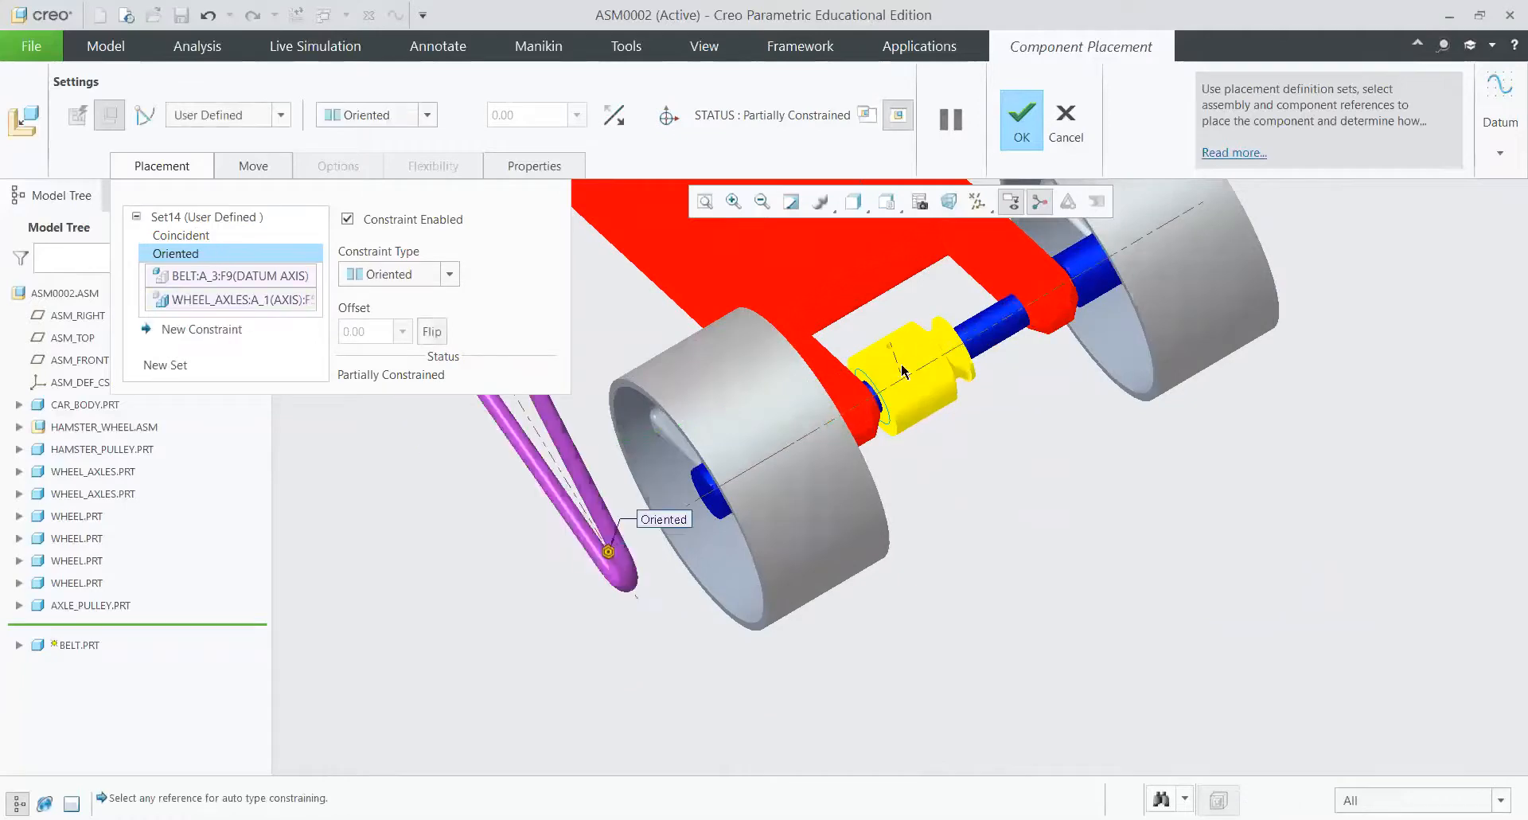
Step: Move the belt sideways away from the car with the 3D dragger
scroll(637, 501, up, 5)
middle_drag(651, 439, 685, 455)
scroll(686, 452, up, 5)
scroll(687, 436, down, 8)
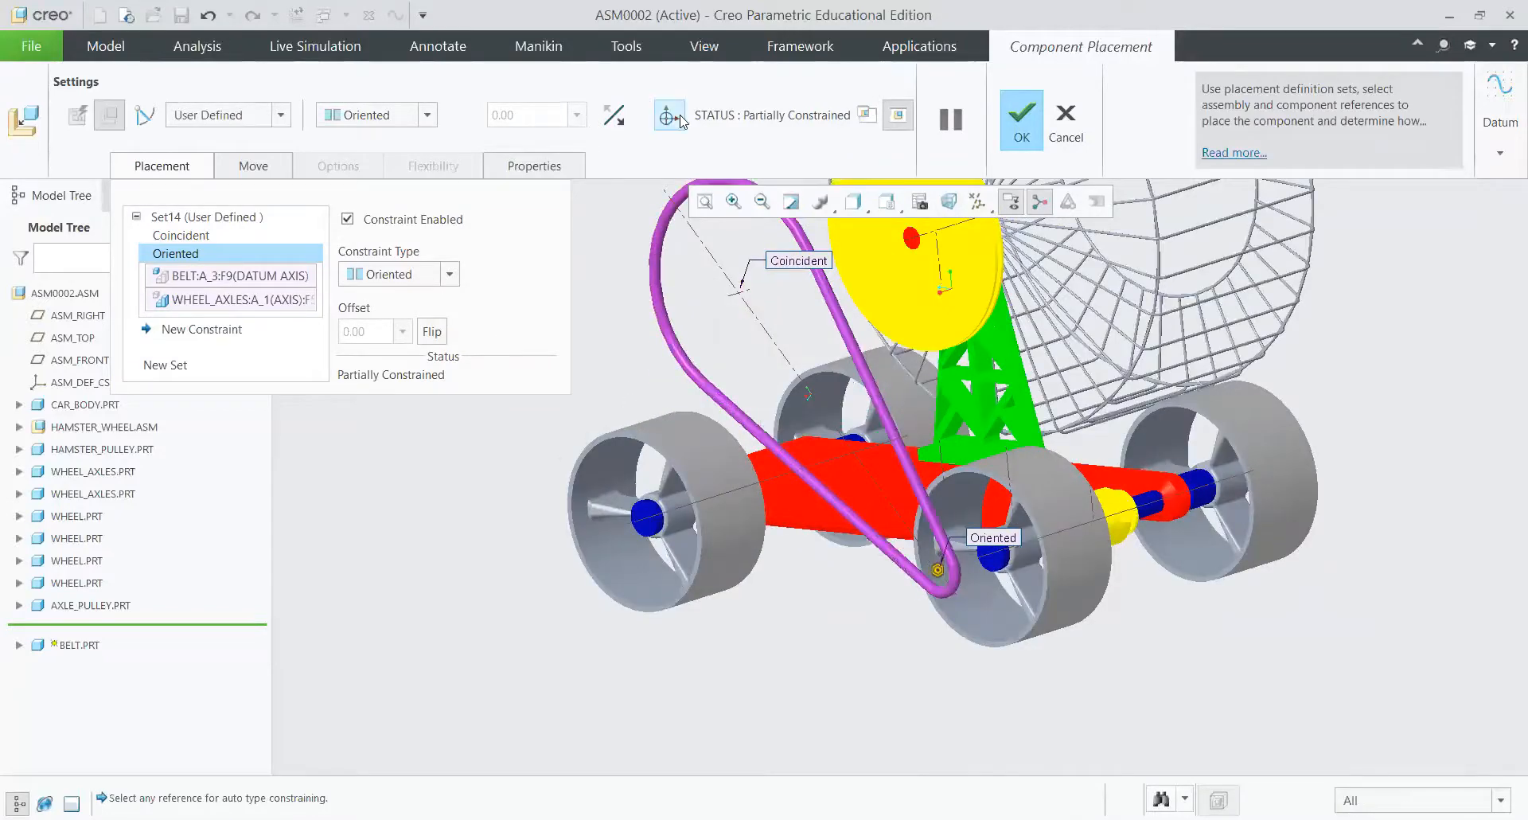
drag(702, 306, 445, 453)
scroll(818, 427, up, 8)
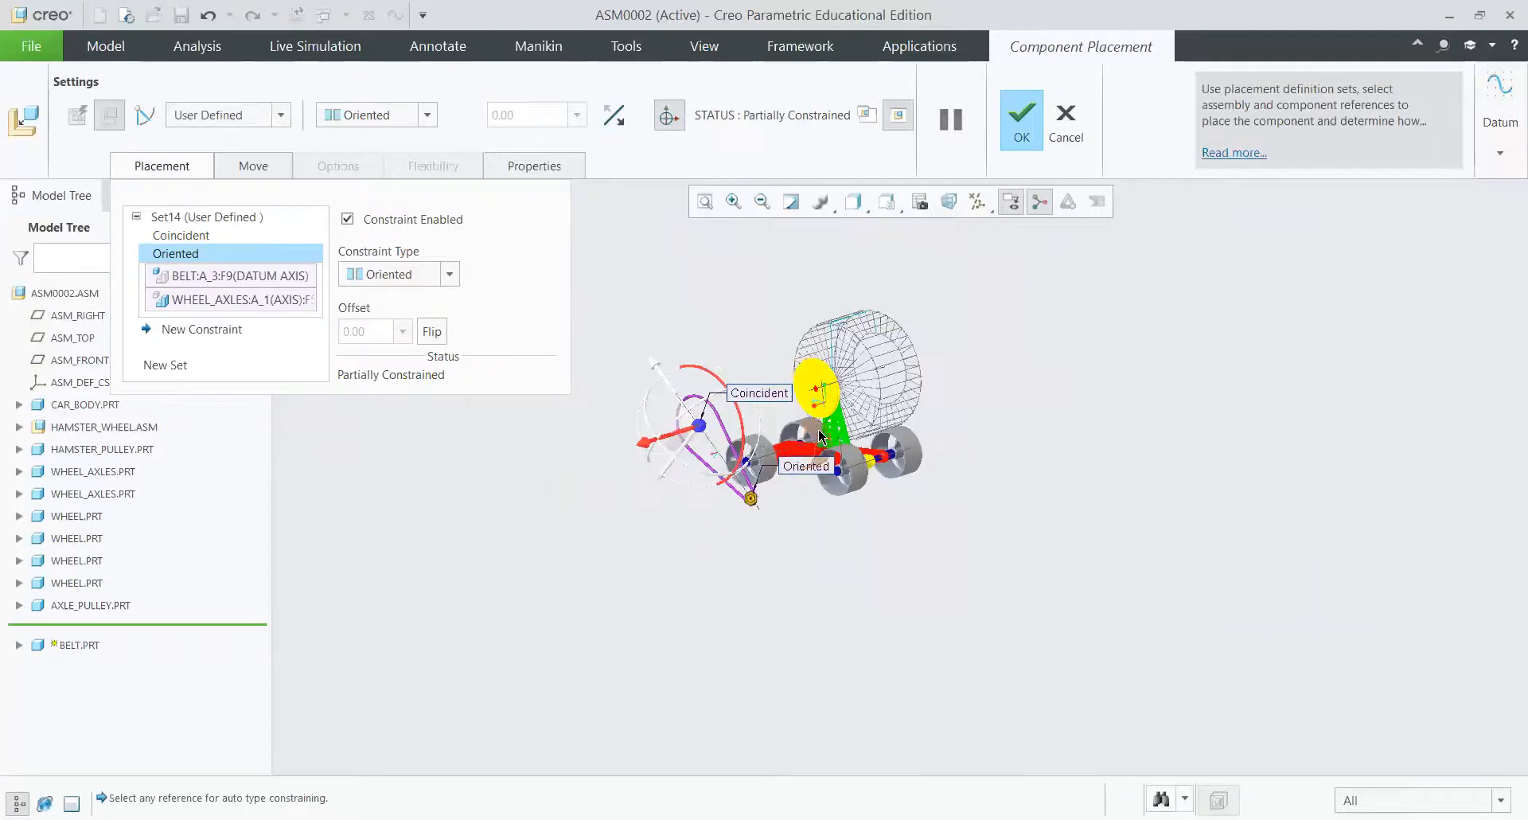
Step: Turn on the display of datum planes for constraining the belt
middle_drag(818, 427, 737, 450)
scroll(599, 404, down, 3)
click(977, 202)
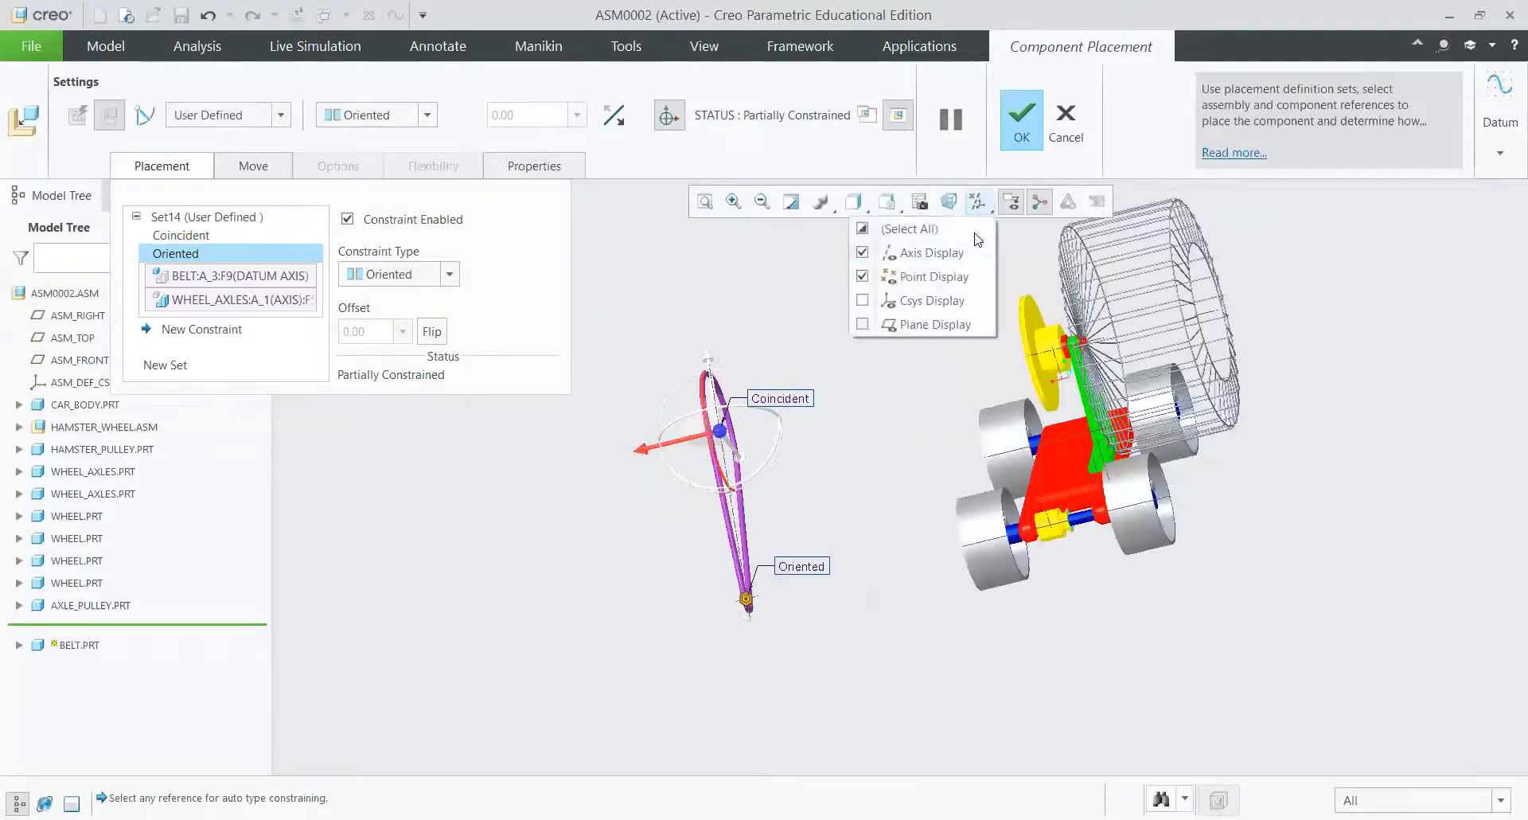
click(919, 324)
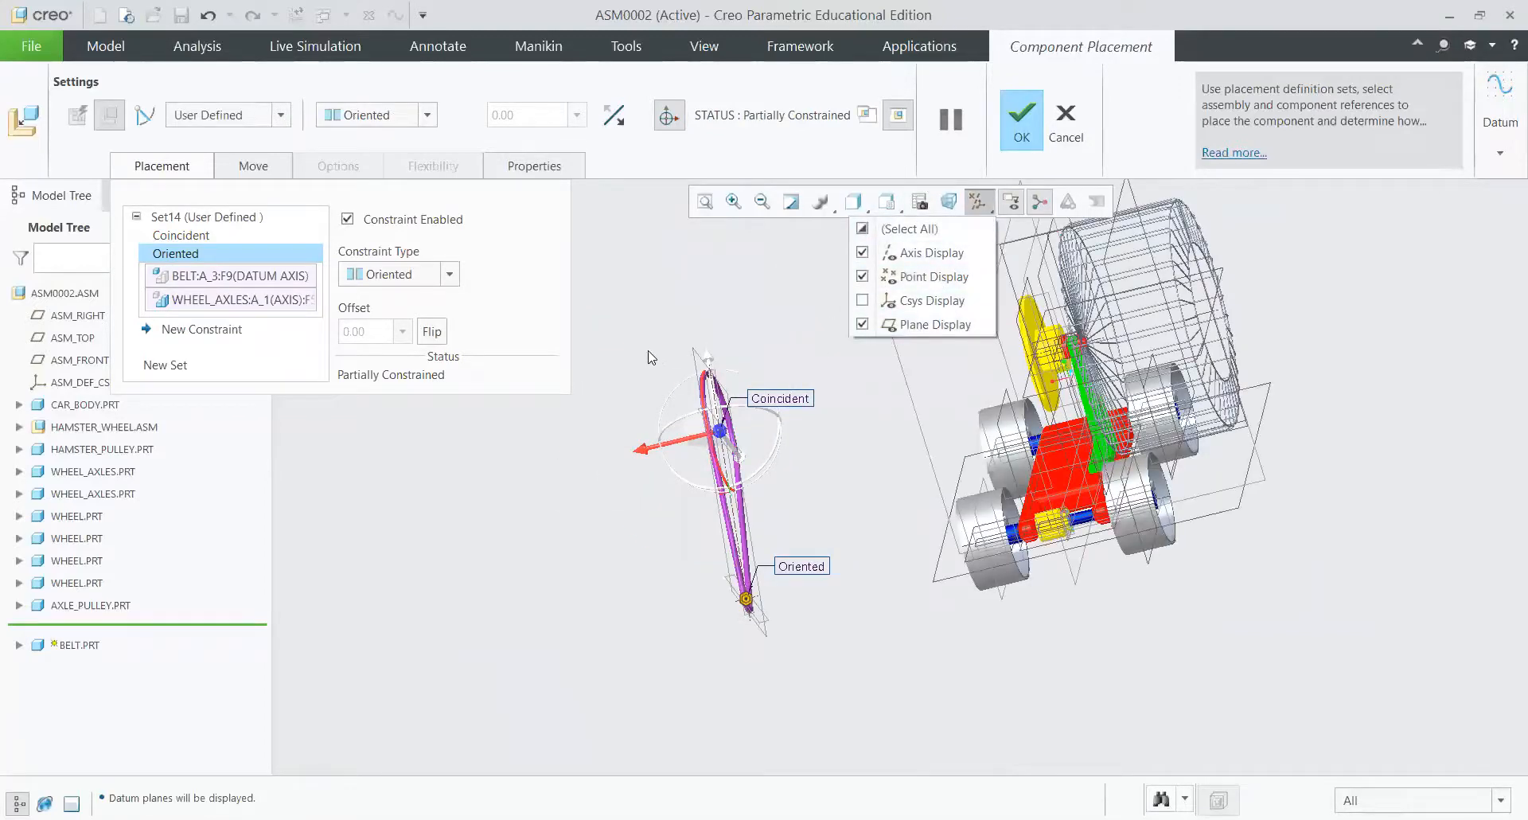
Step: Add a third constraint making the belt's RIGHT datum plane Coincident with the hamster pulley's FRONT datum plane
click(202, 329)
scroll(689, 342, down, 3)
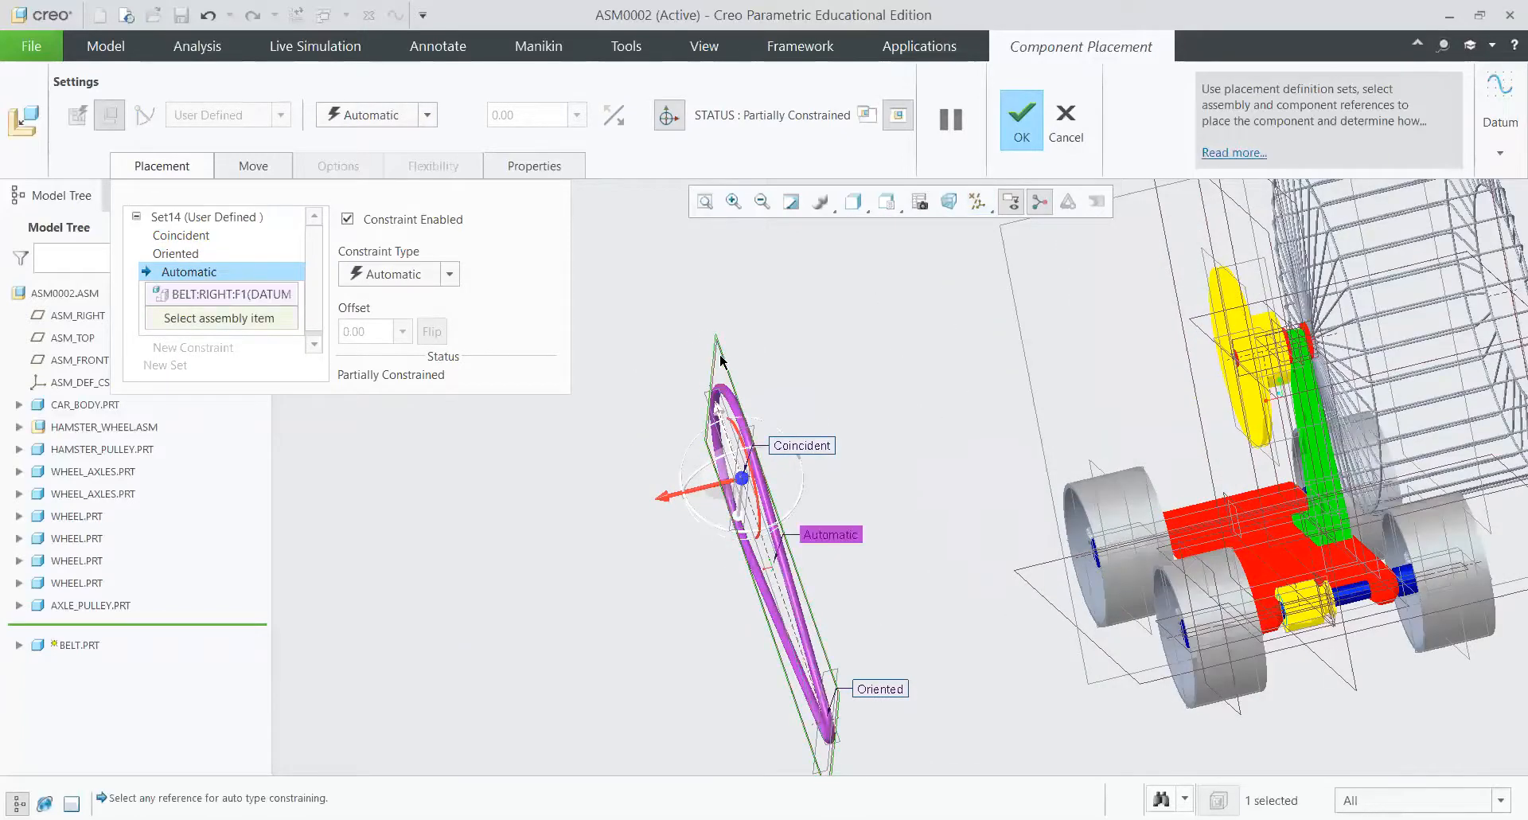
scroll(931, 338, down, 5)
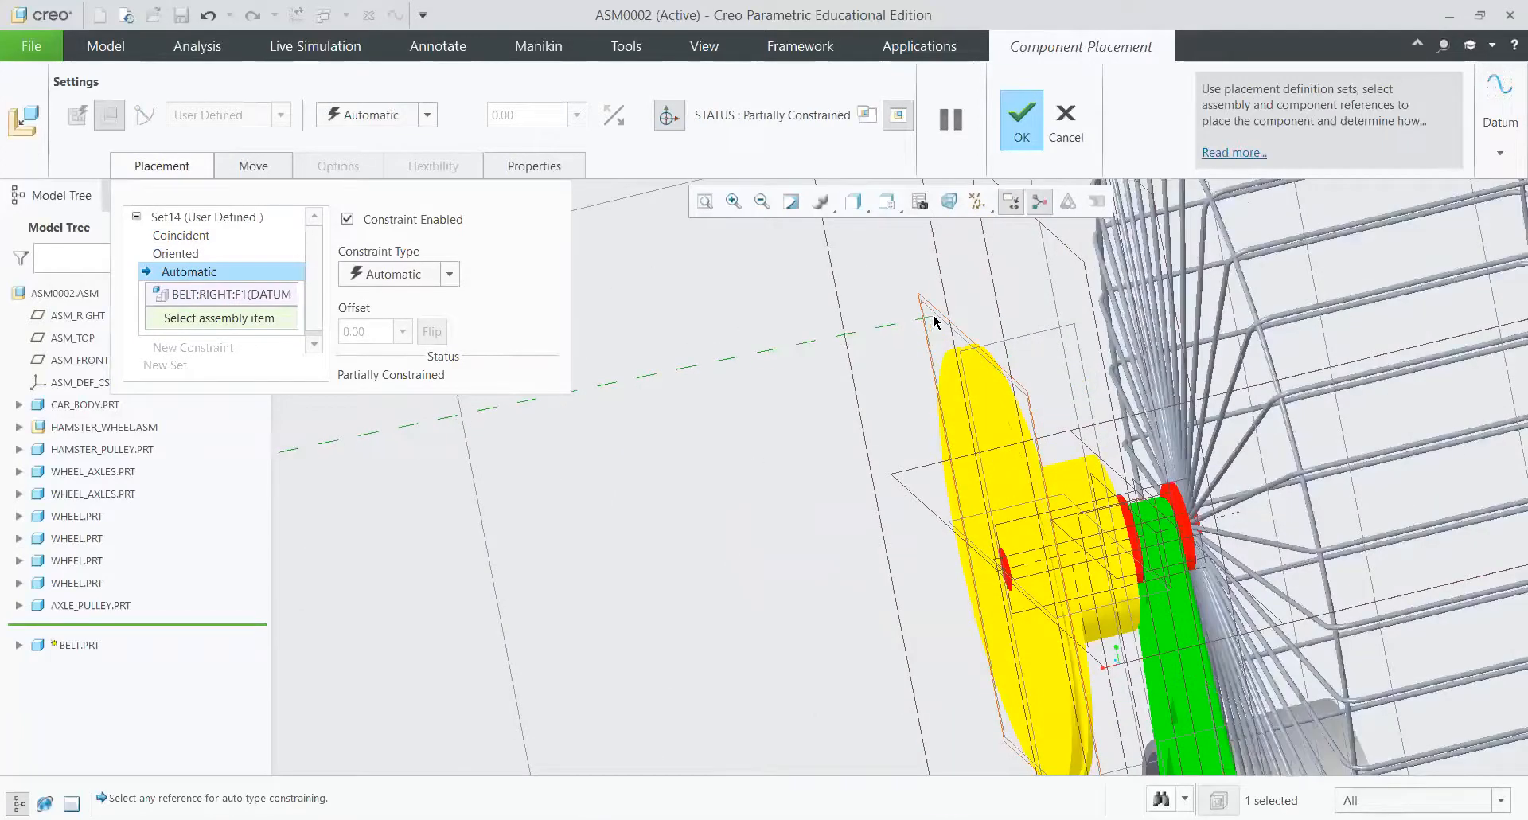
click(933, 315)
click(450, 274)
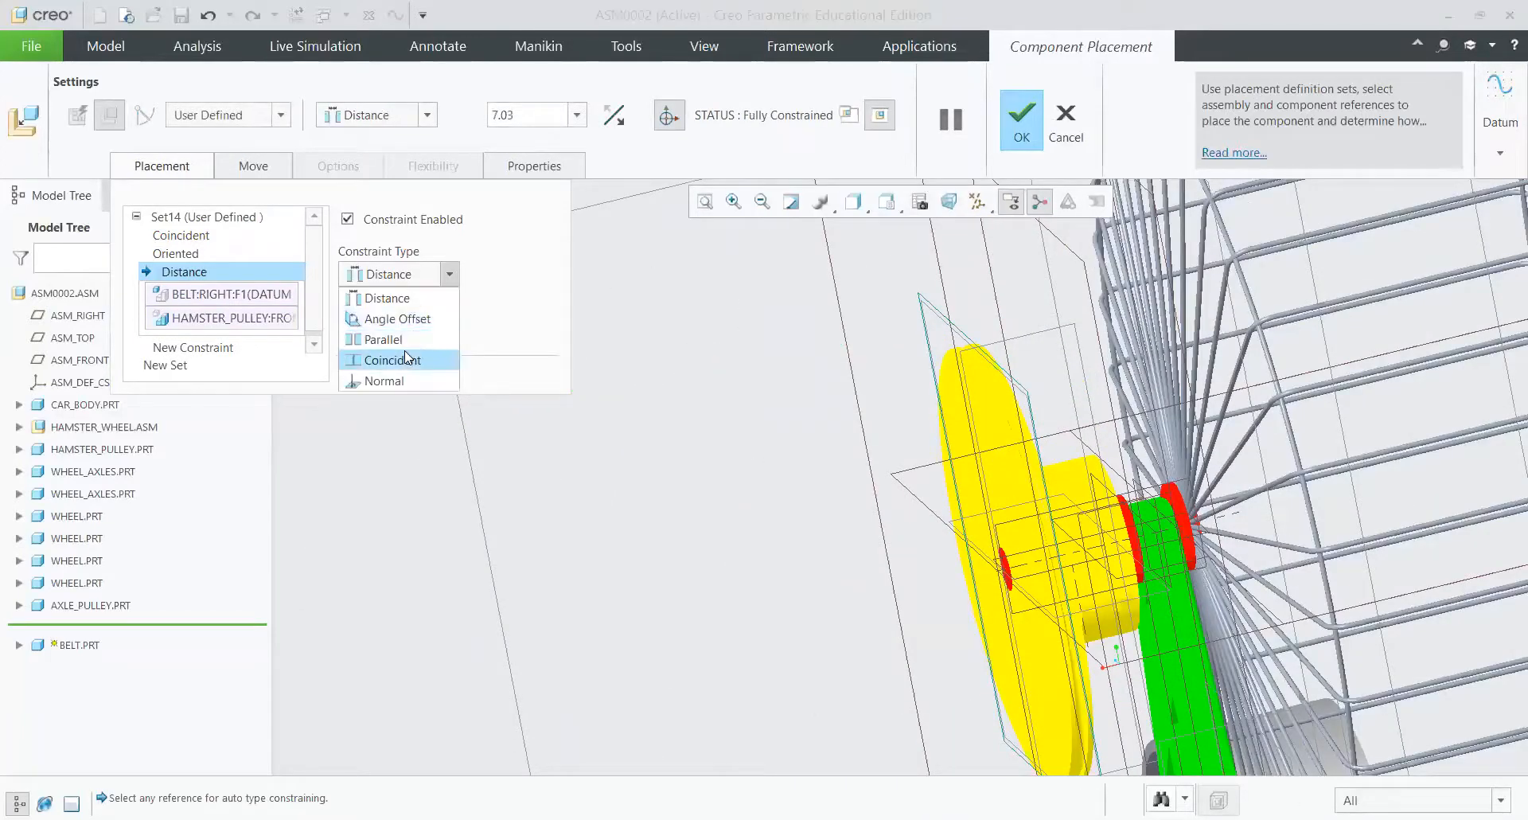
click(395, 404)
Step: Accept the belt's placement and turn off the display of all datum features
scroll(859, 396, up, 5)
scroll(859, 396, down, 6)
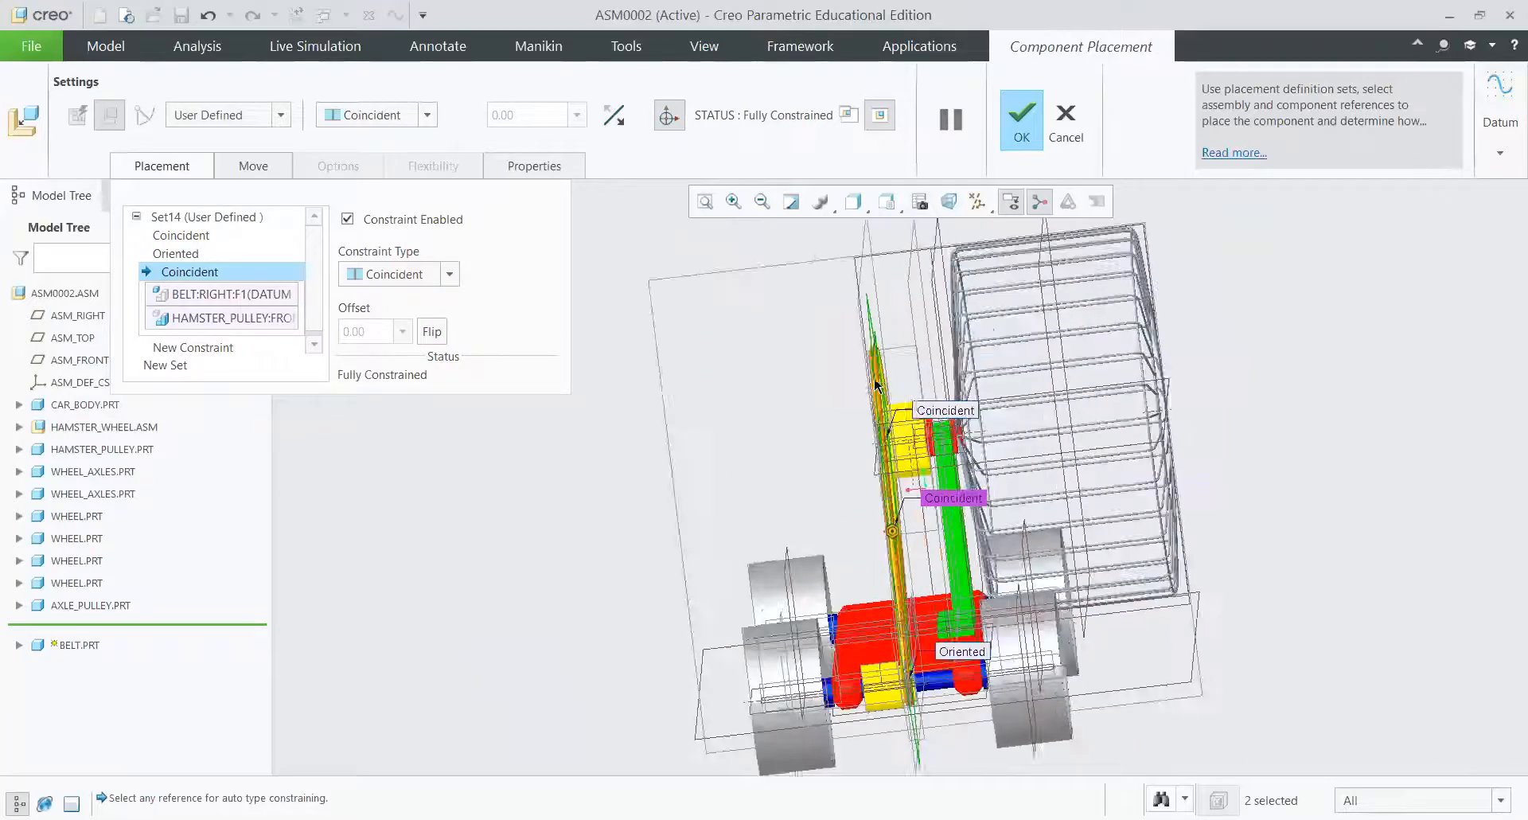
click(1021, 131)
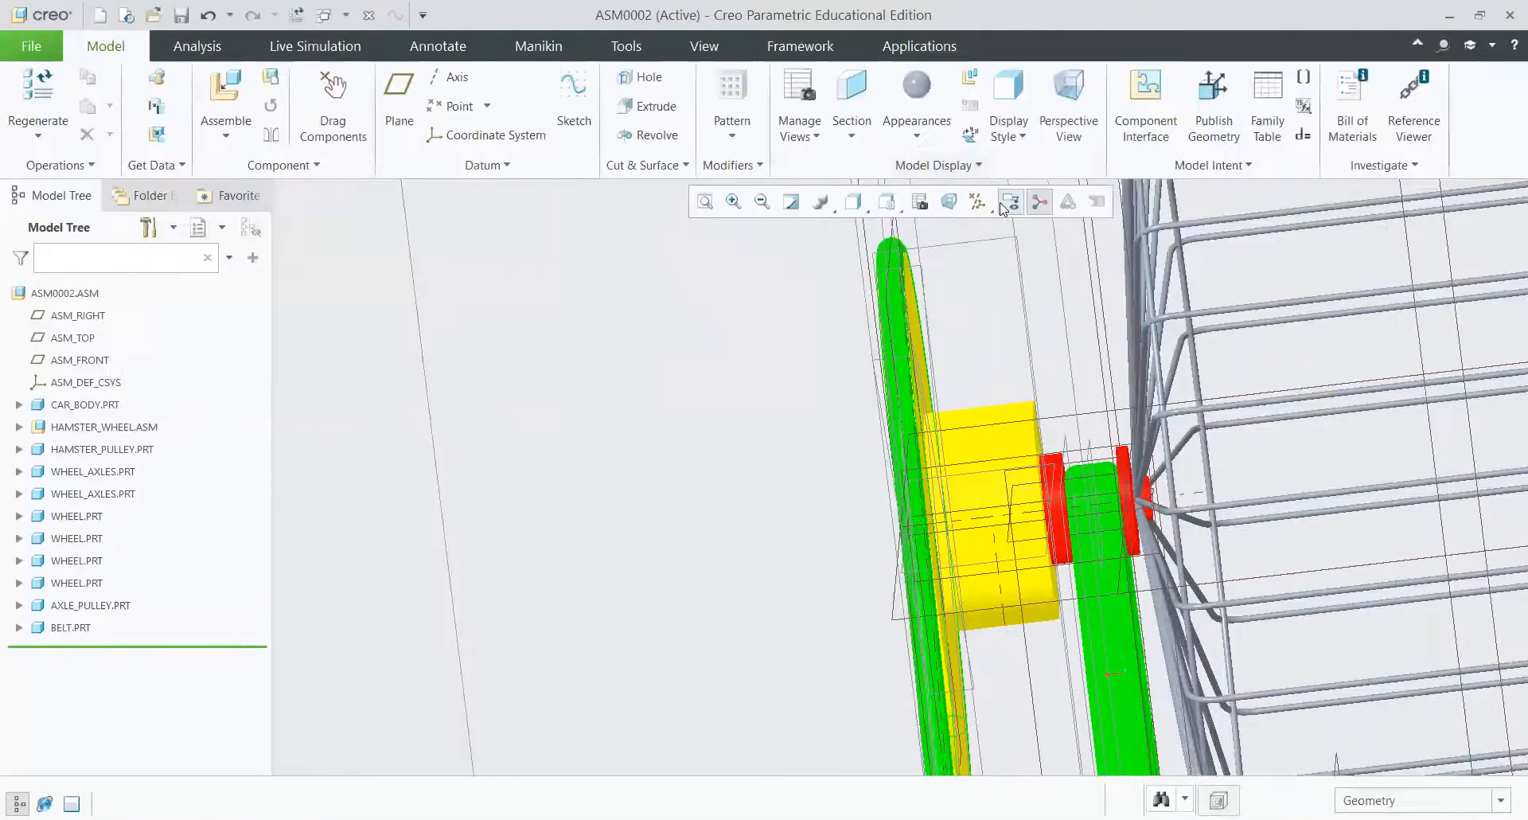
click(978, 203)
click(863, 229)
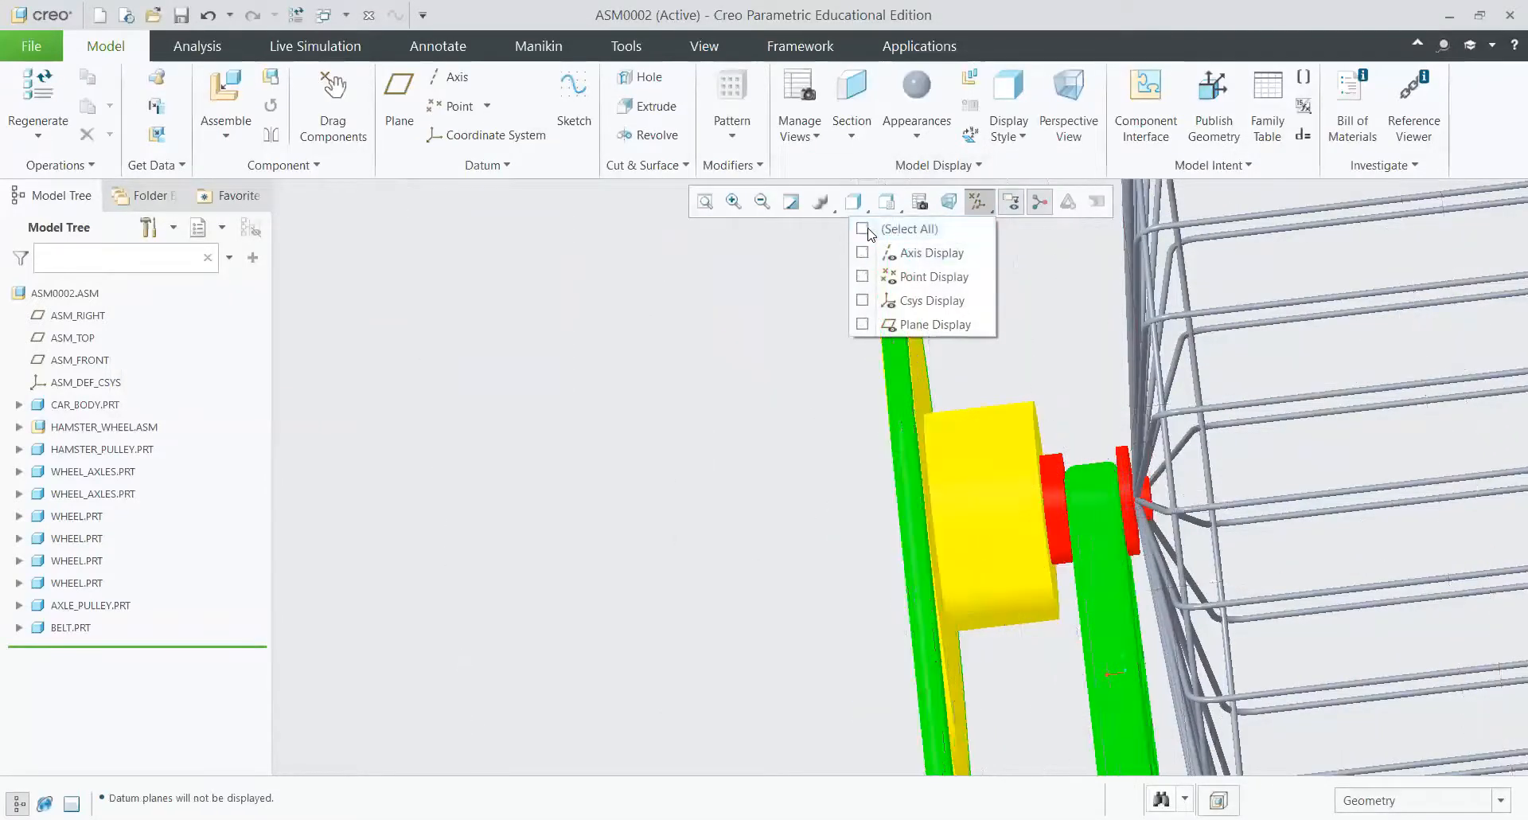
Step: Inspect how the belt fits around the hamster pulley and the axle pulley
middle_drag(816, 343, 914, 364)
scroll(911, 365, up, 4)
scroll(906, 643, down, 5)
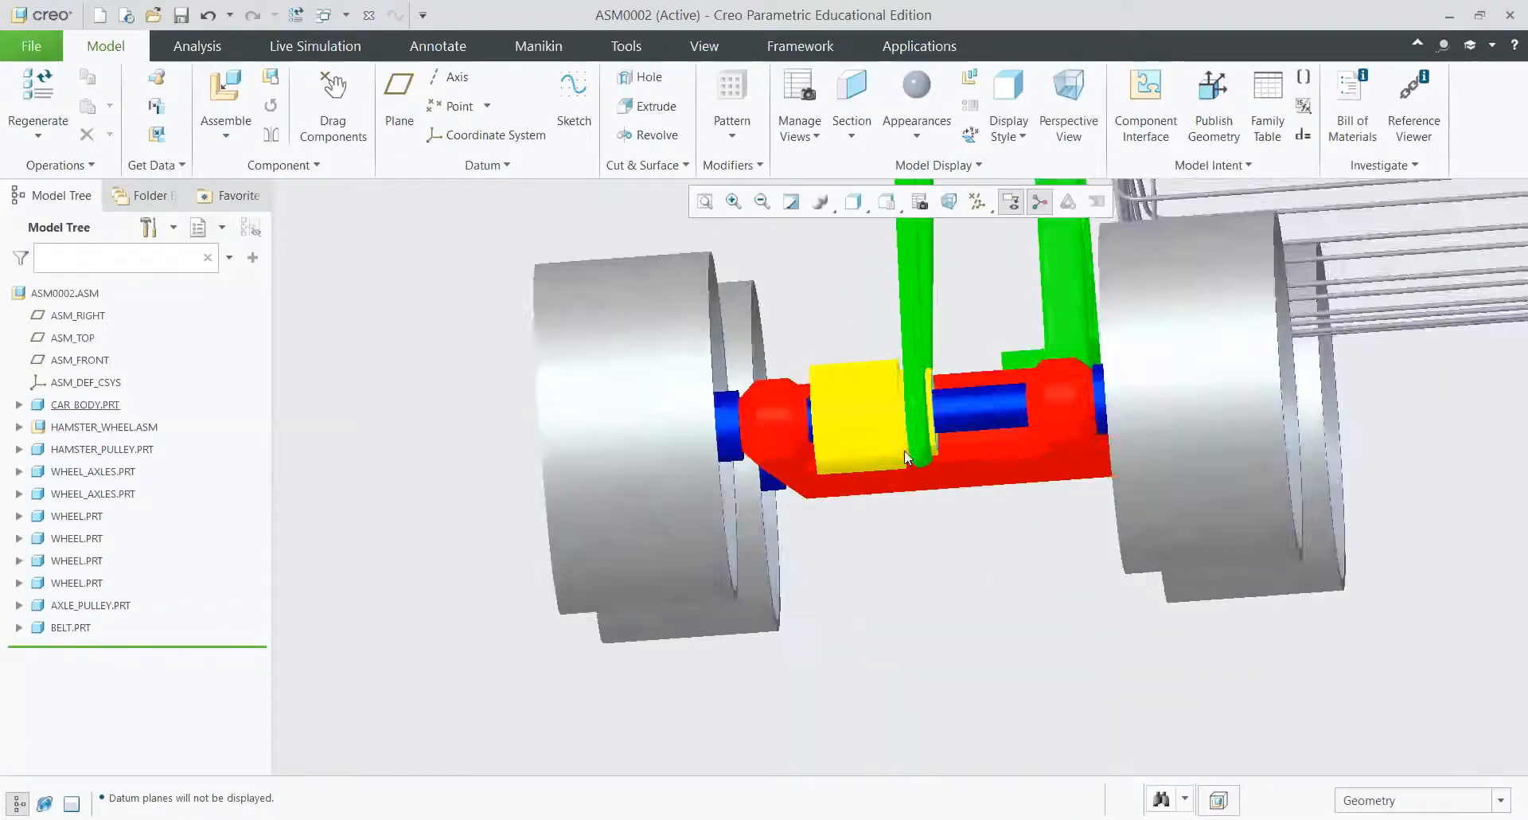
scroll(907, 462, down, 2)
middle_drag(903, 417, 891, 446)
scroll(908, 413, up, 6)
scroll(951, 414, up, 3)
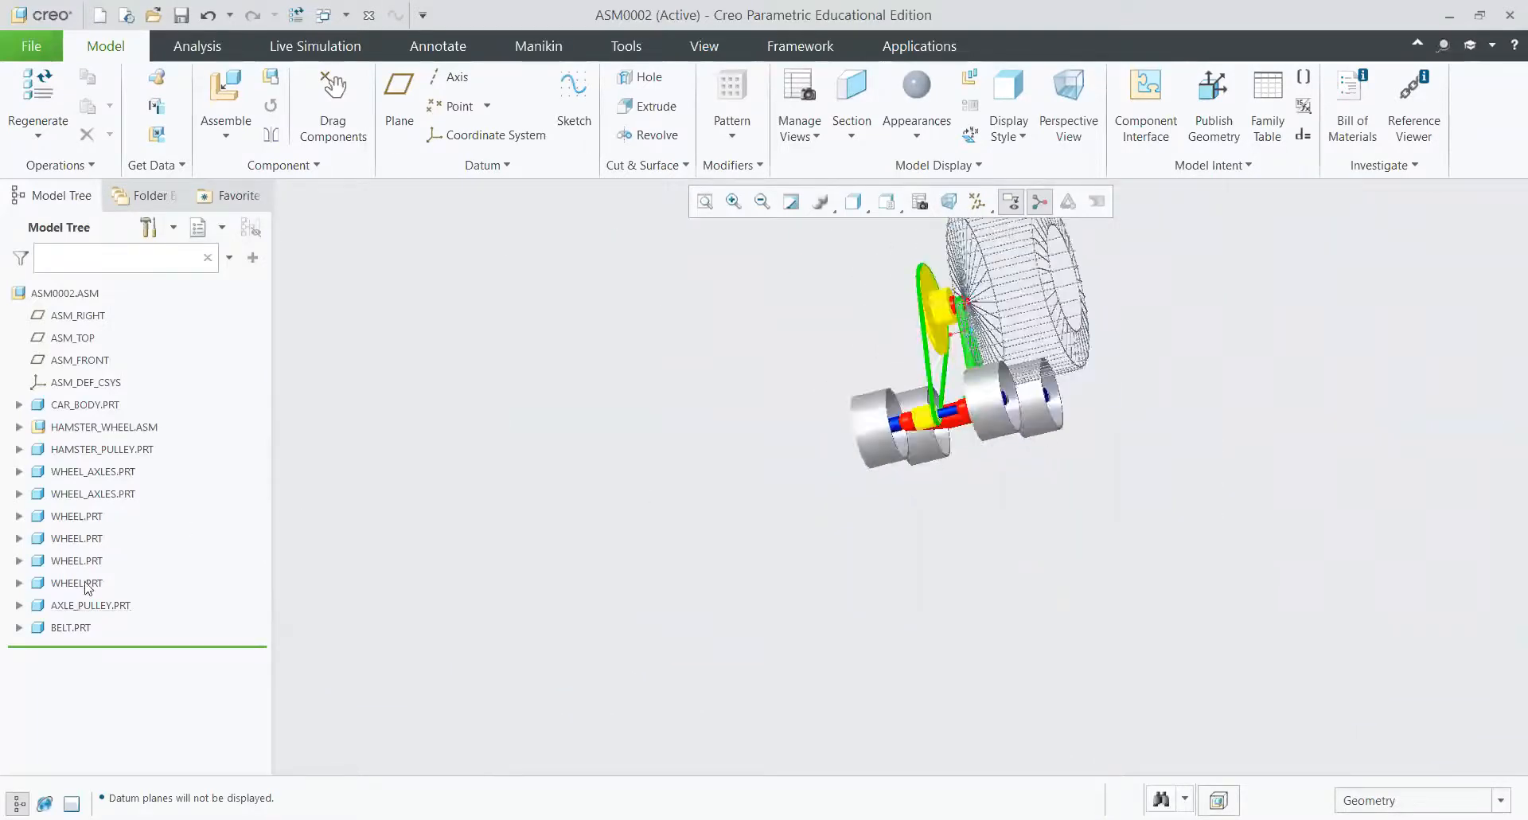
Step: Open the belt's placement definition, accept it unchanged, and inspect how the belt sits on the axle pulley
click(69, 629)
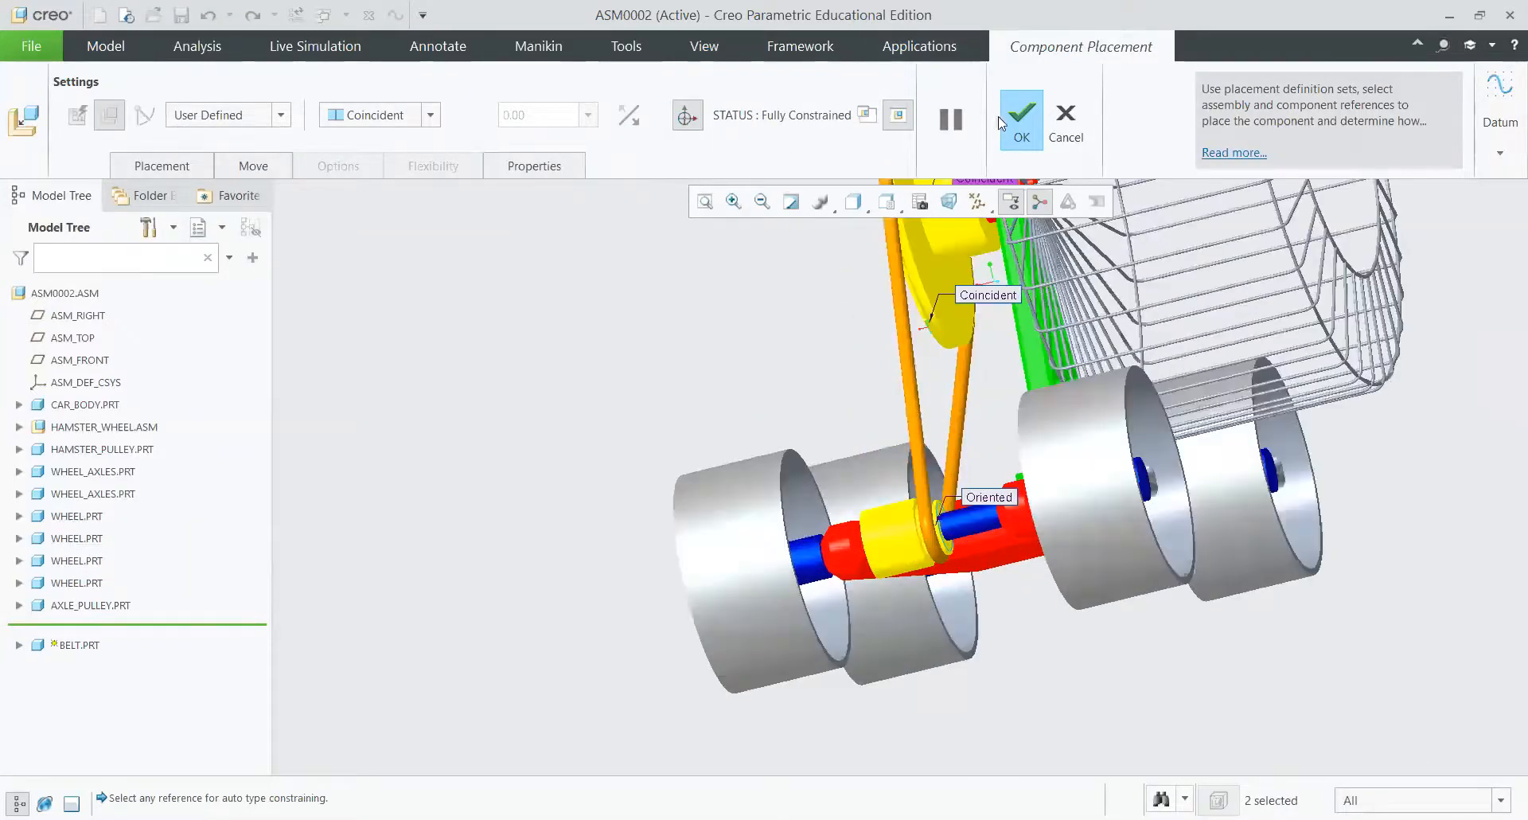
click(1008, 118)
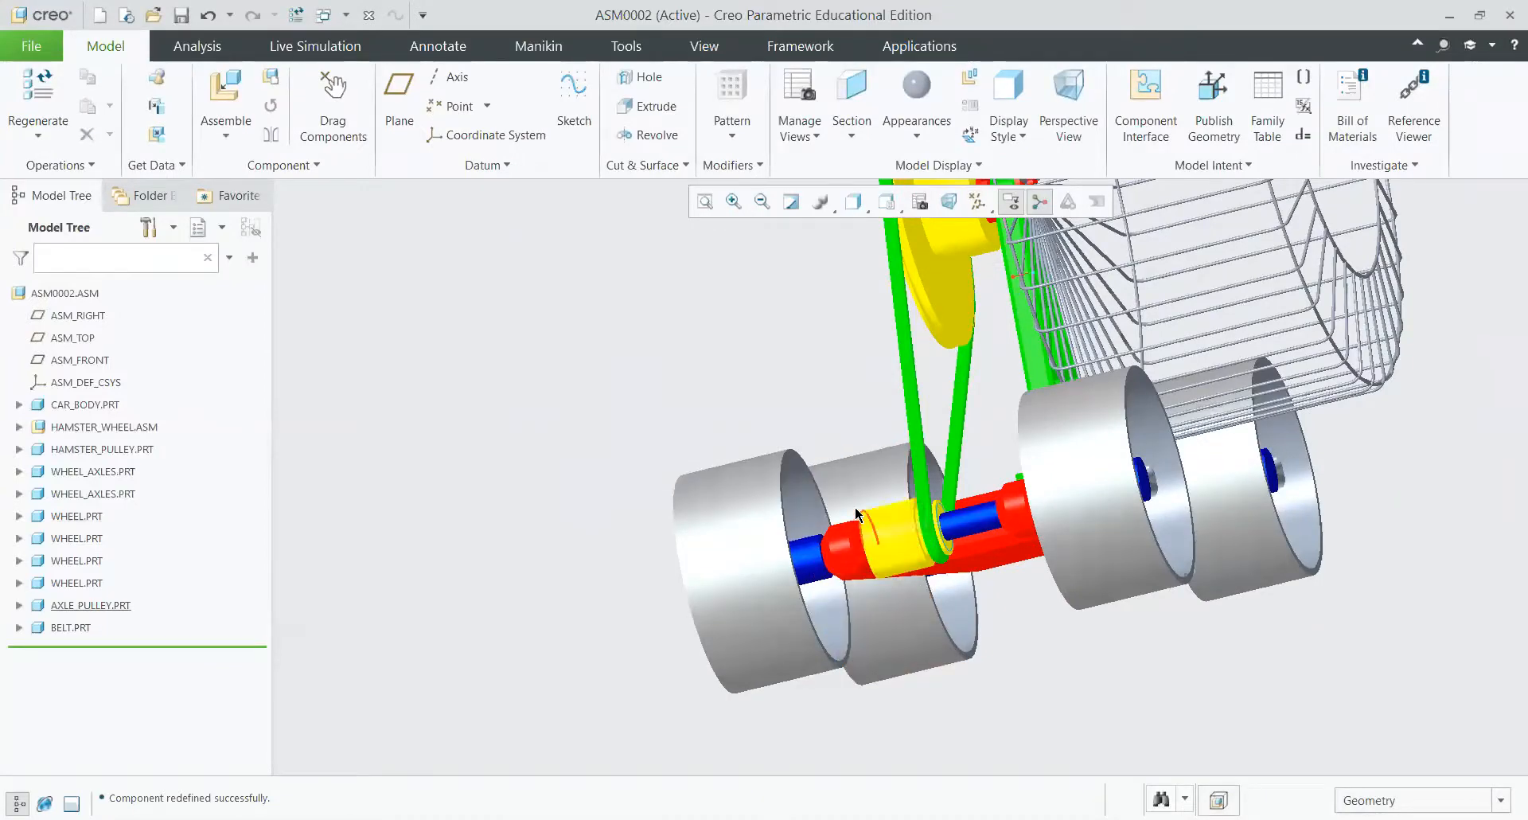
scroll(915, 542, down, 5)
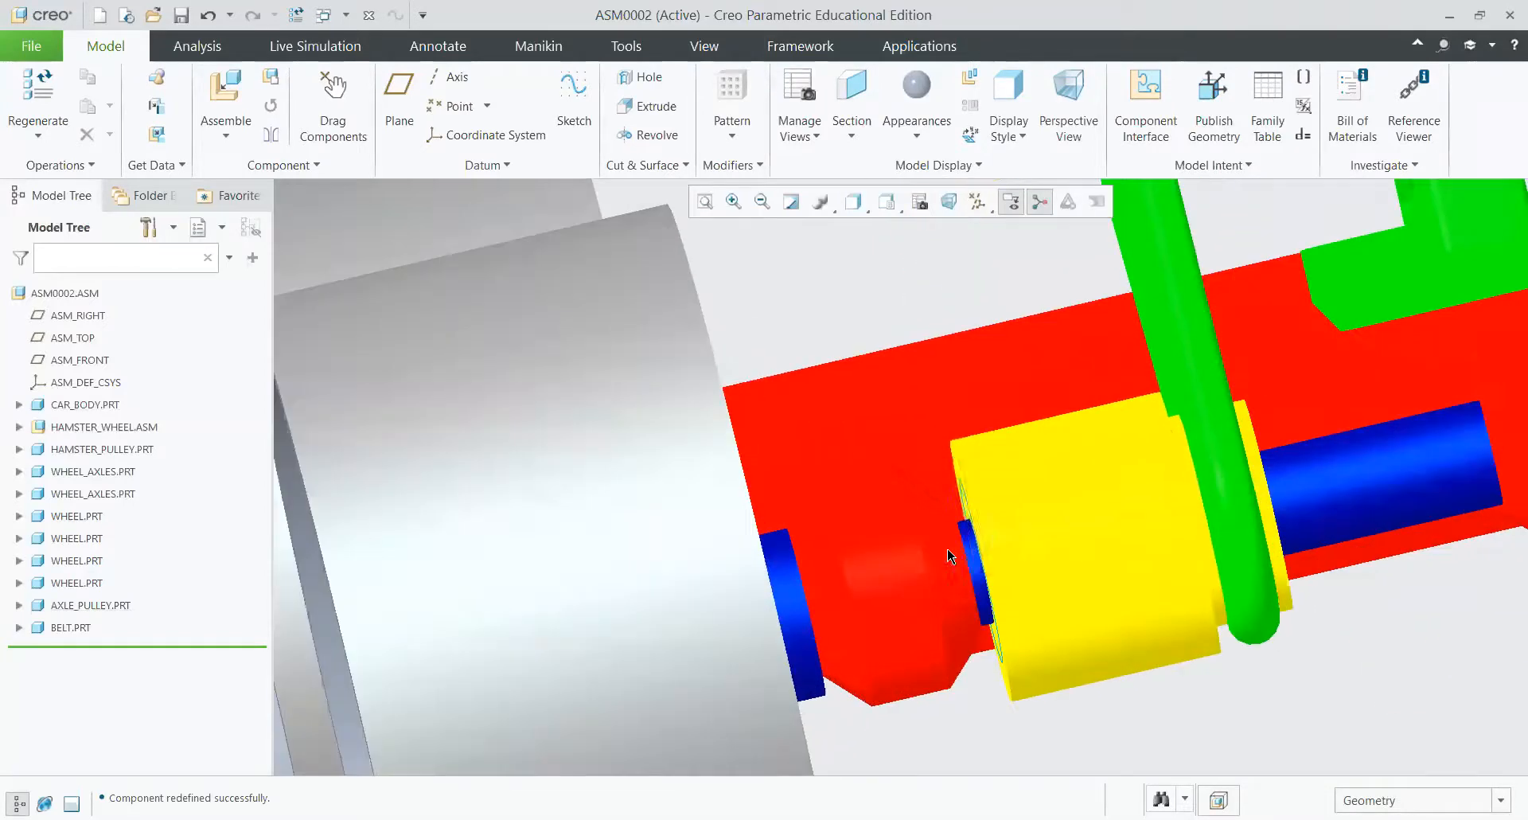
scroll(1226, 493, up, 5)
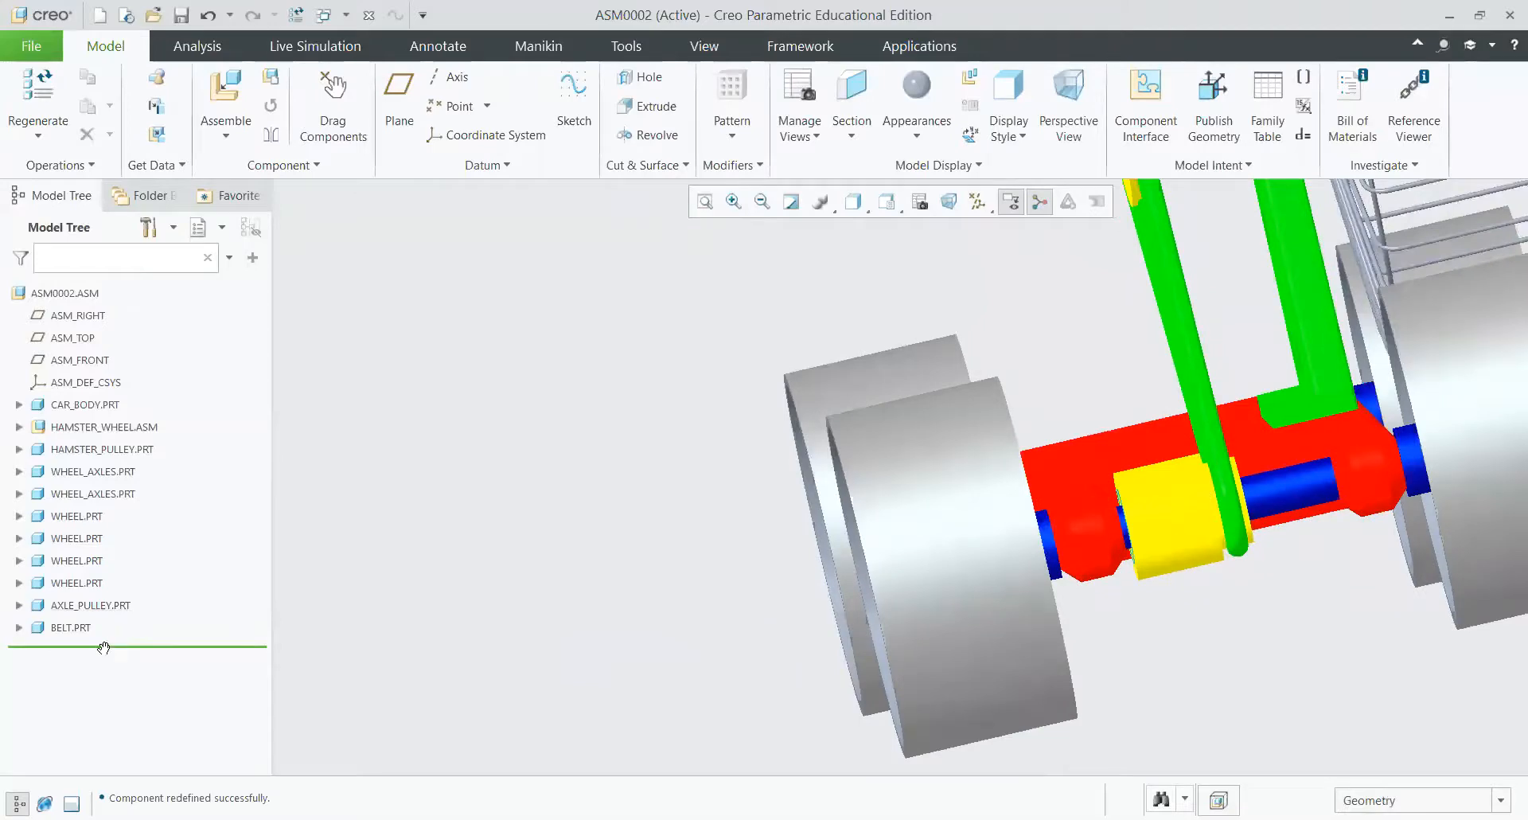
scroll(1210, 529, up, 3)
scroll(1209, 534, down, 3)
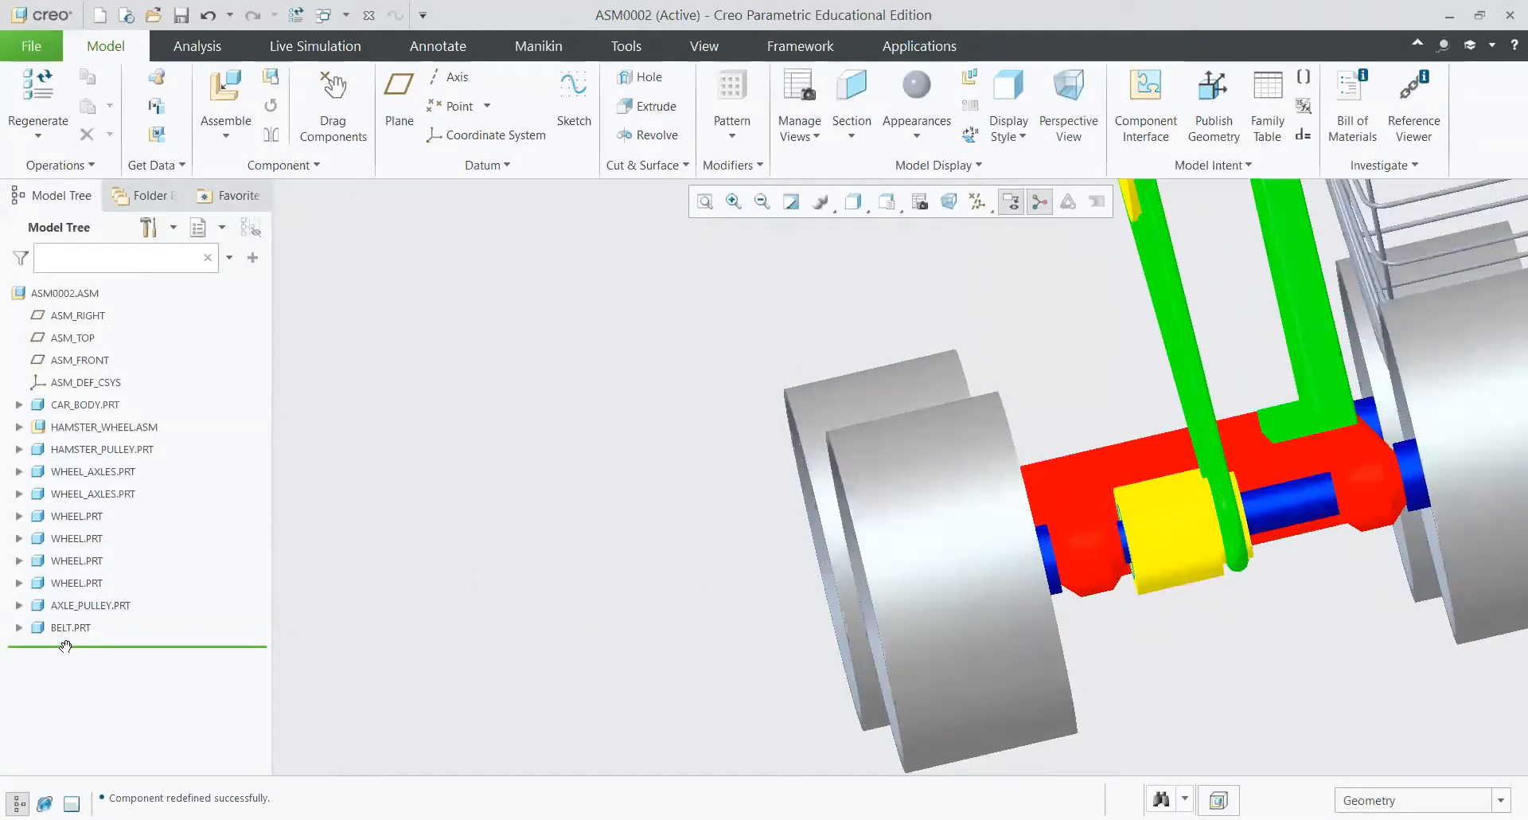
Step: Examine the axle pulley's groove against the datum planes with the belt temporarily rolled back, and resume the belt
drag(63, 606, 64, 614)
scroll(1151, 251, up, 3)
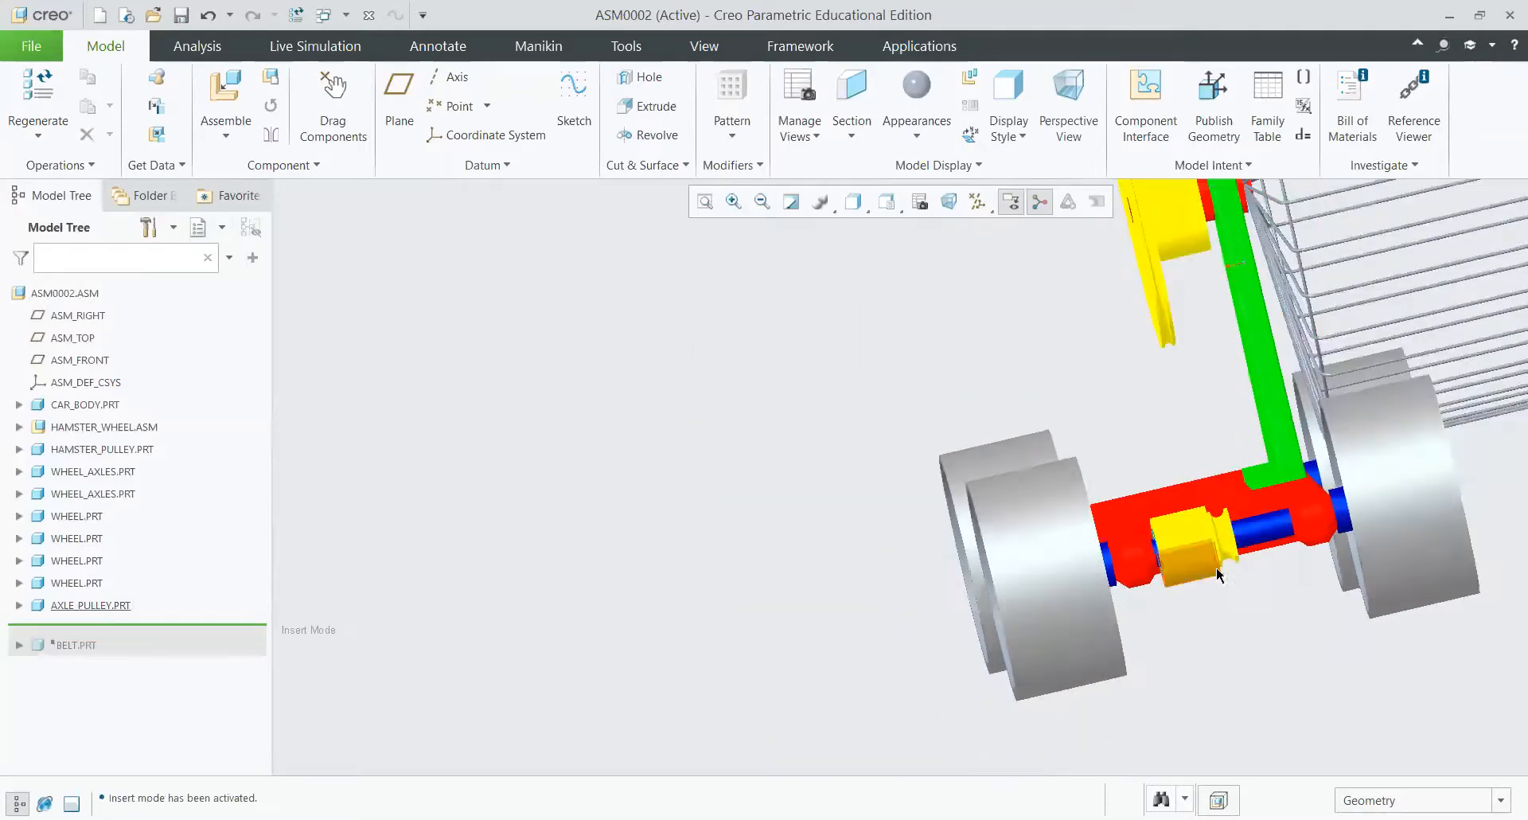
click(978, 201)
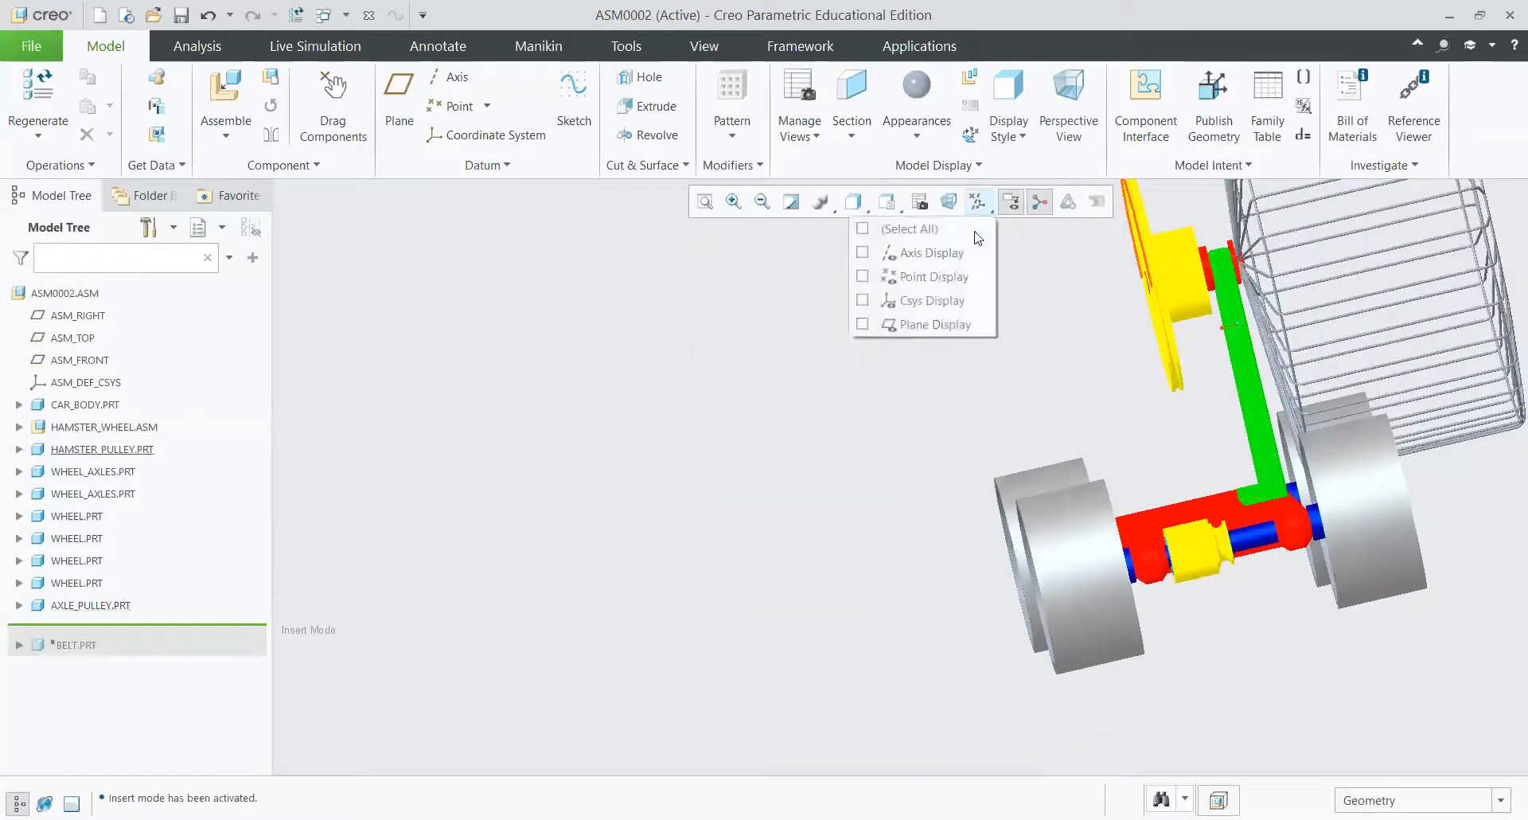
click(930, 324)
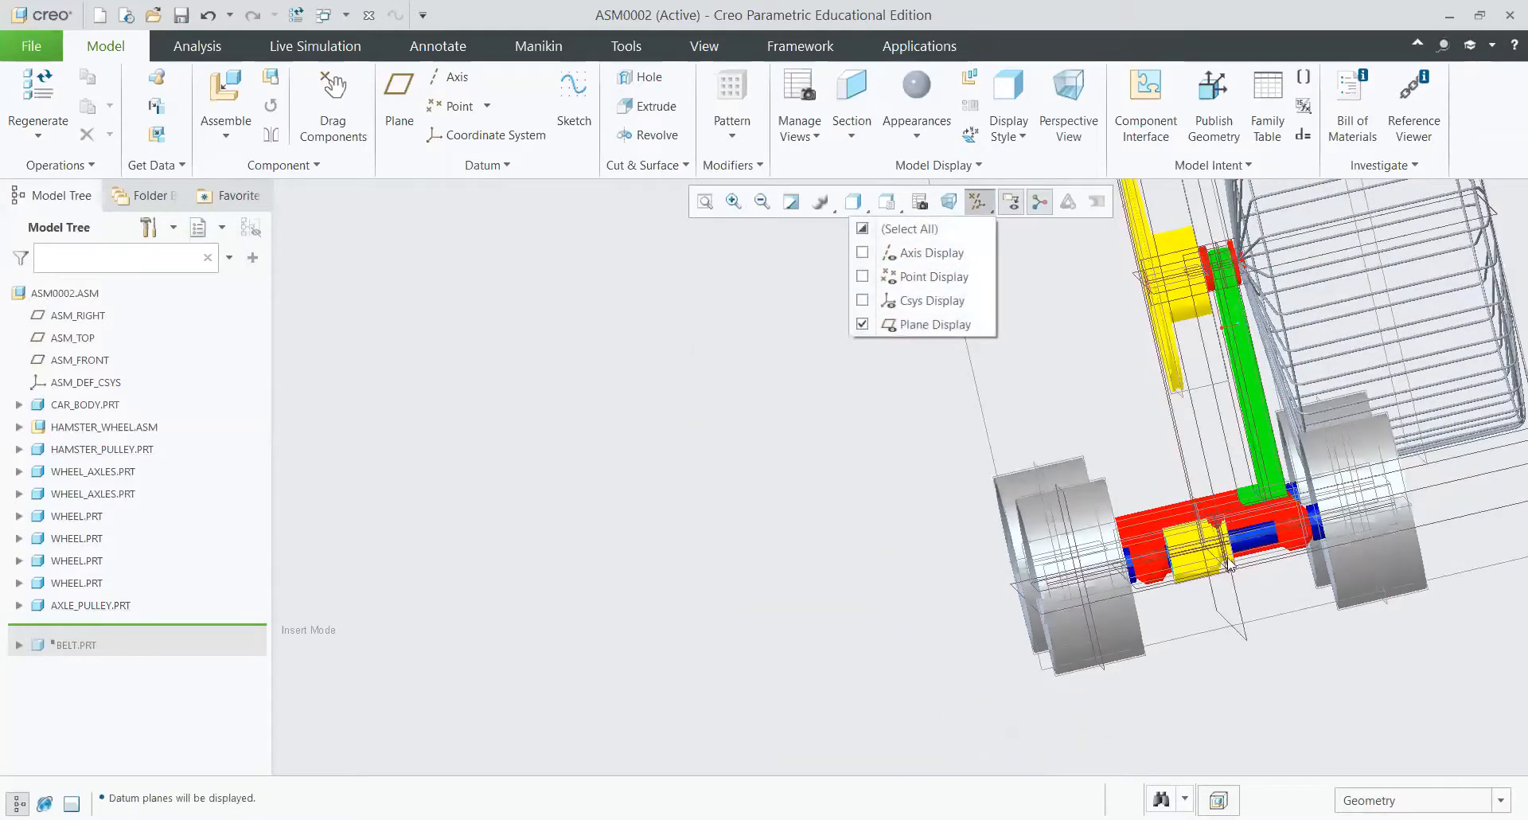
scroll(1230, 563, down, 5)
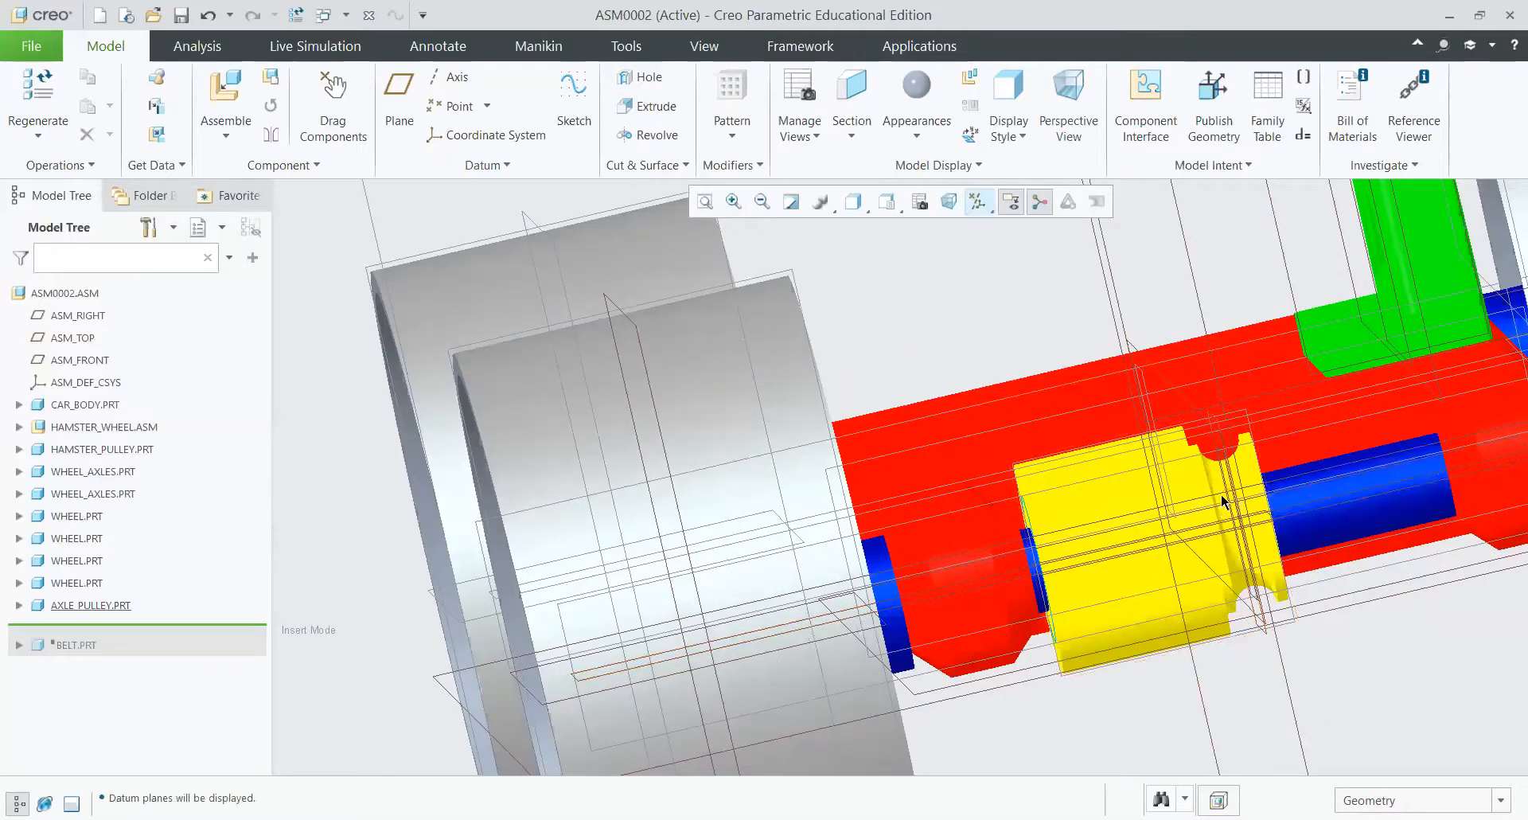
scroll(1223, 502, up, 5)
scroll(1143, 268, down, 2)
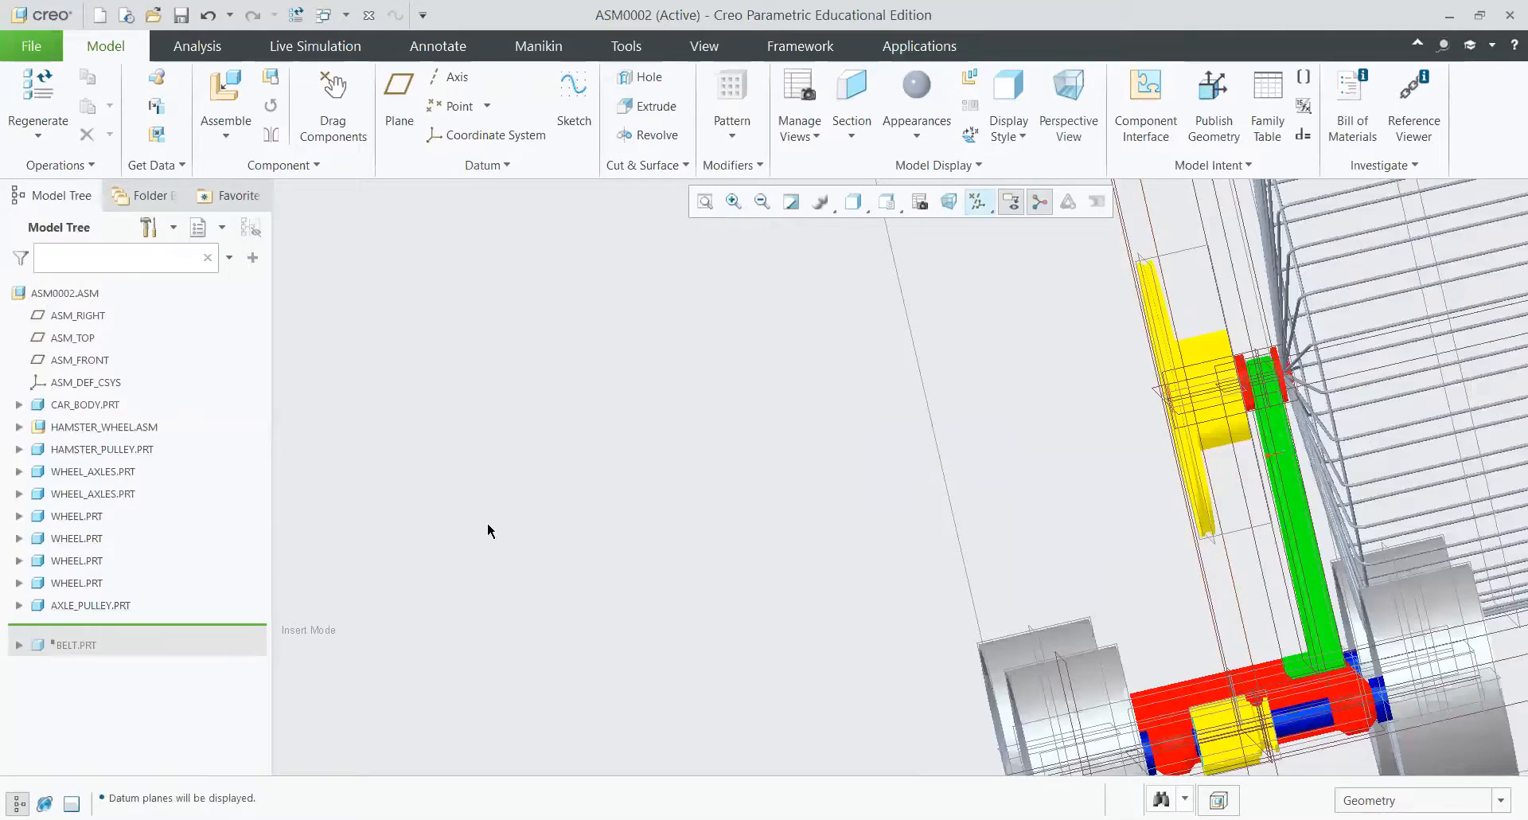
drag(179, 654, 179, 656)
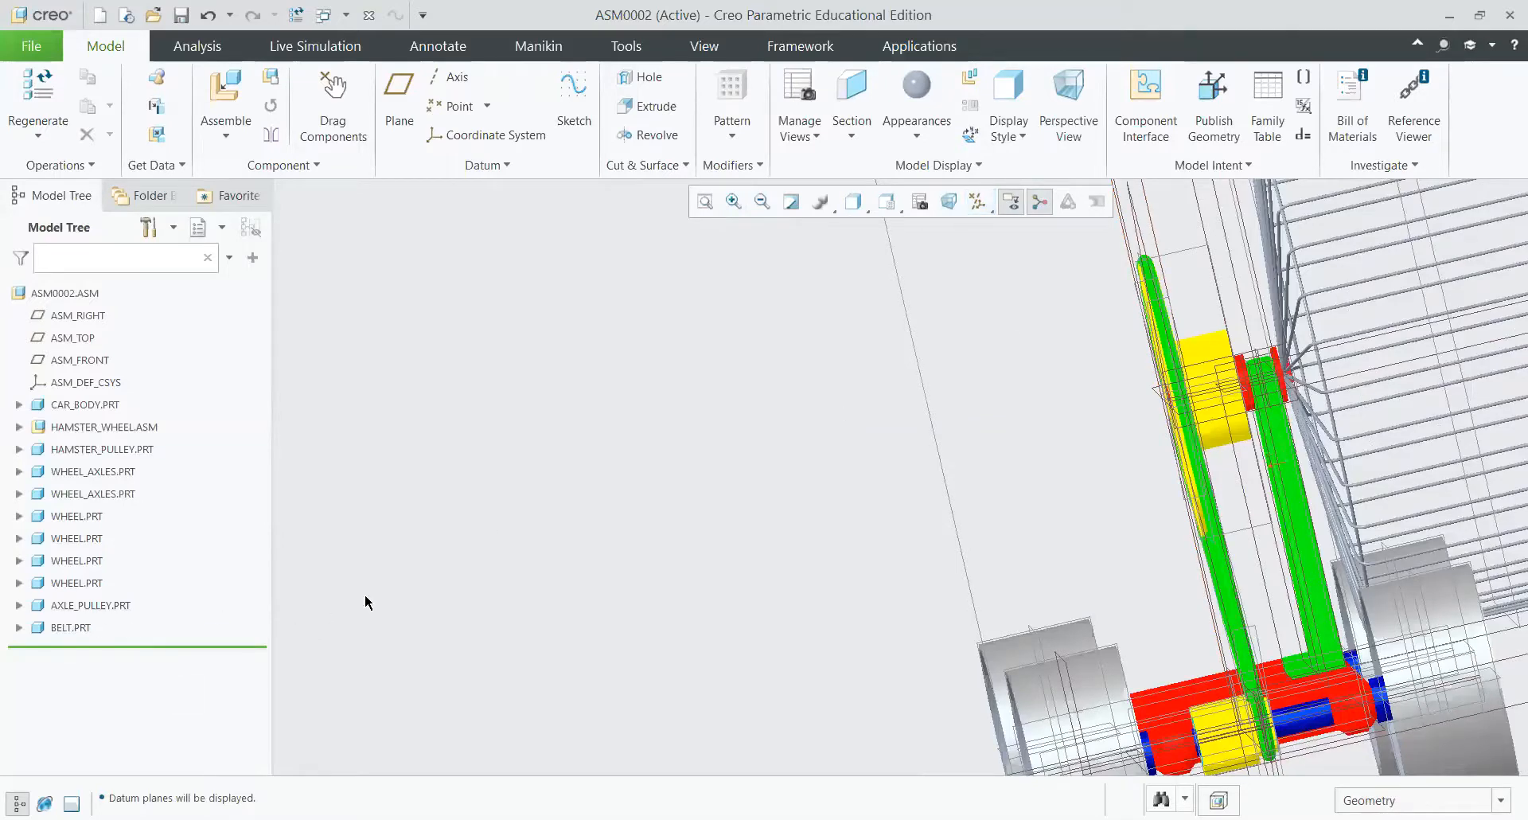
Step: Examine the belt's path around both pulleys and view the whole assembly from its default orientation
scroll(1203, 407, up, 4)
scroll(1200, 337, down, 4)
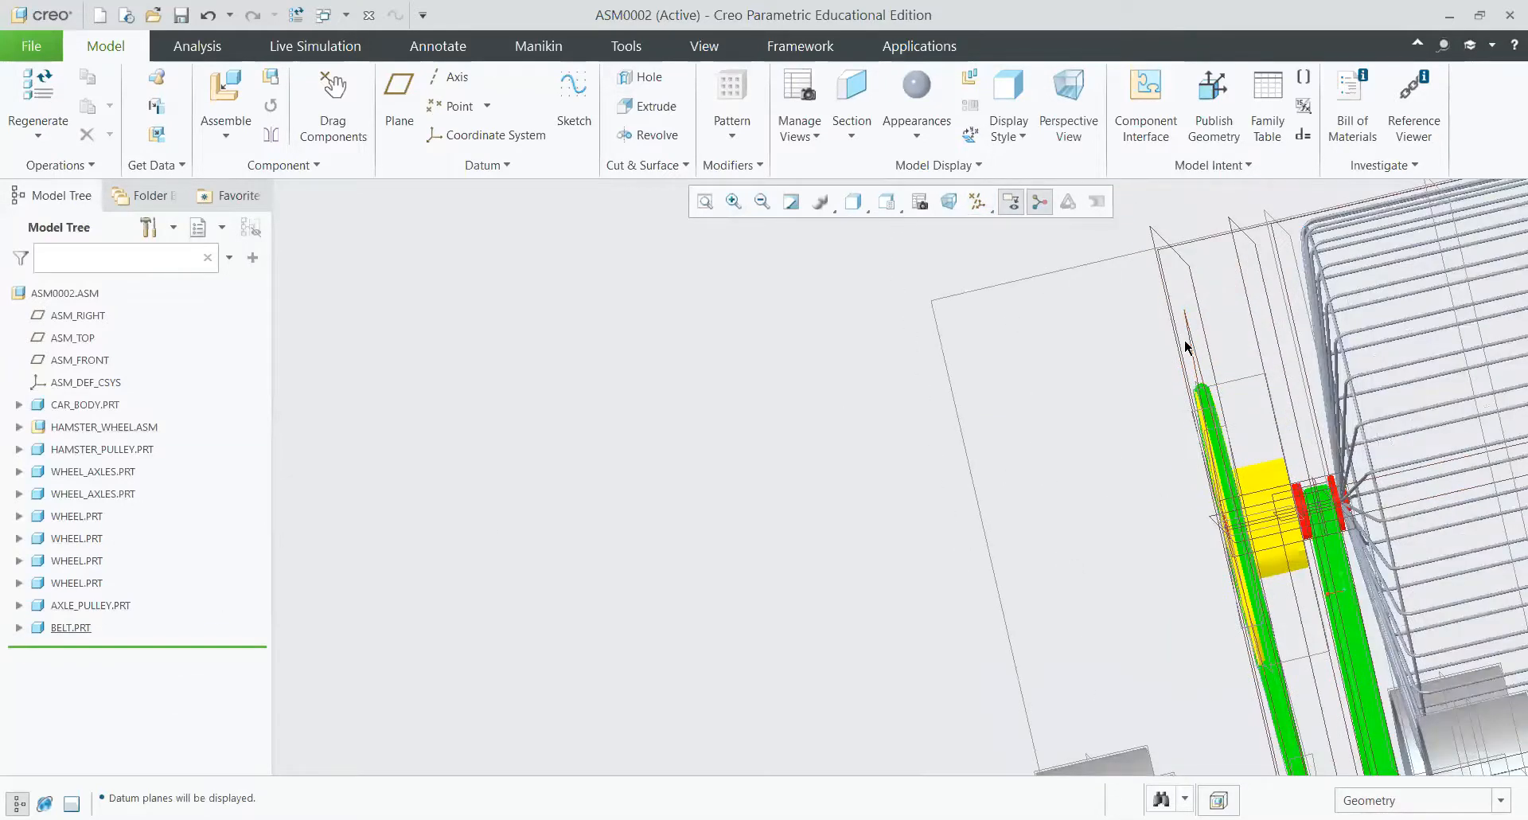
middle_drag(1186, 347, 1234, 355)
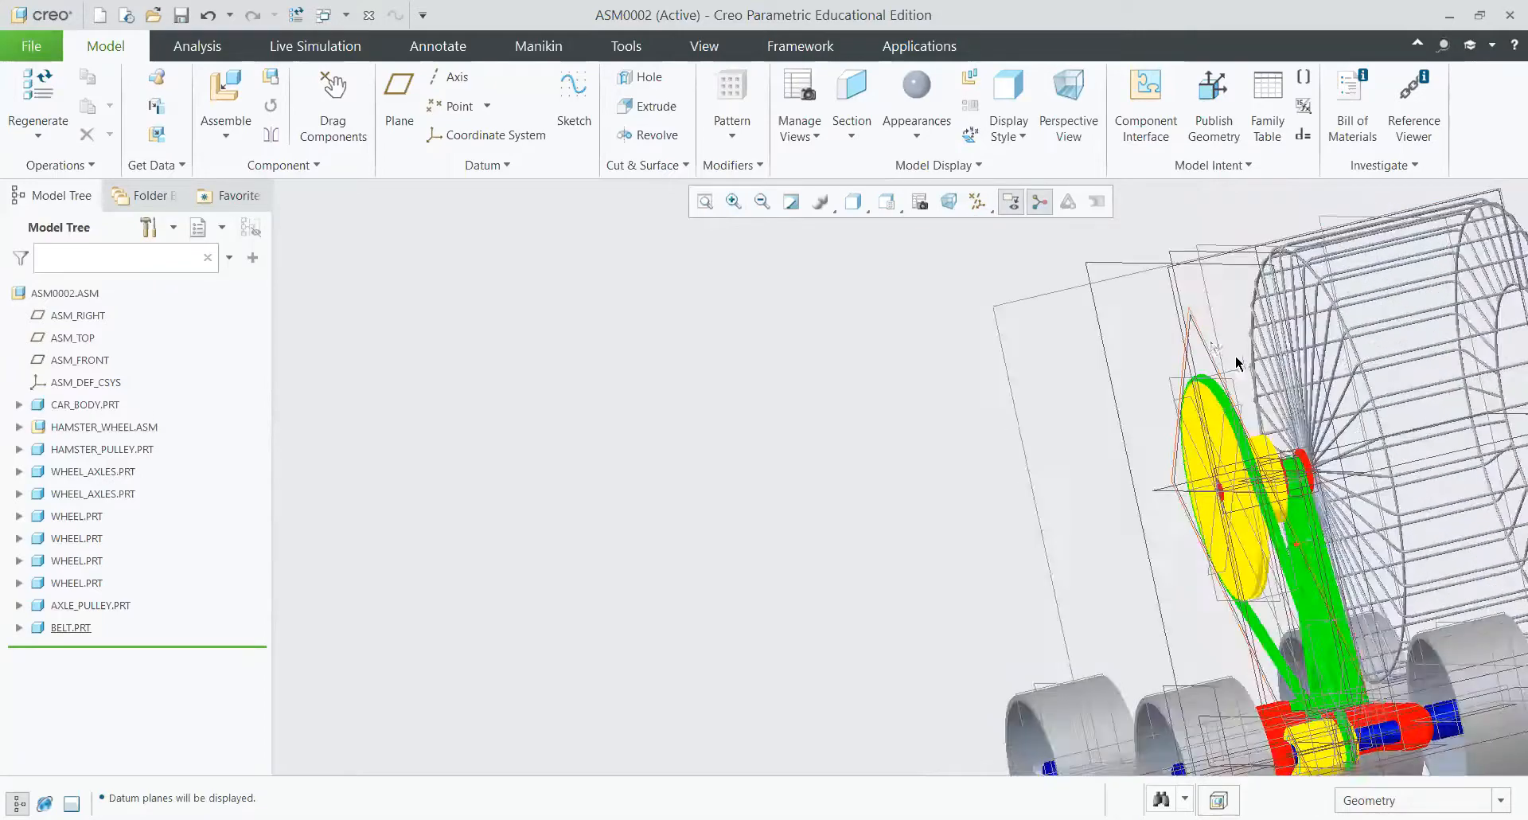
scroll(1219, 379, down, 3)
scroll(1215, 360, up, 4)
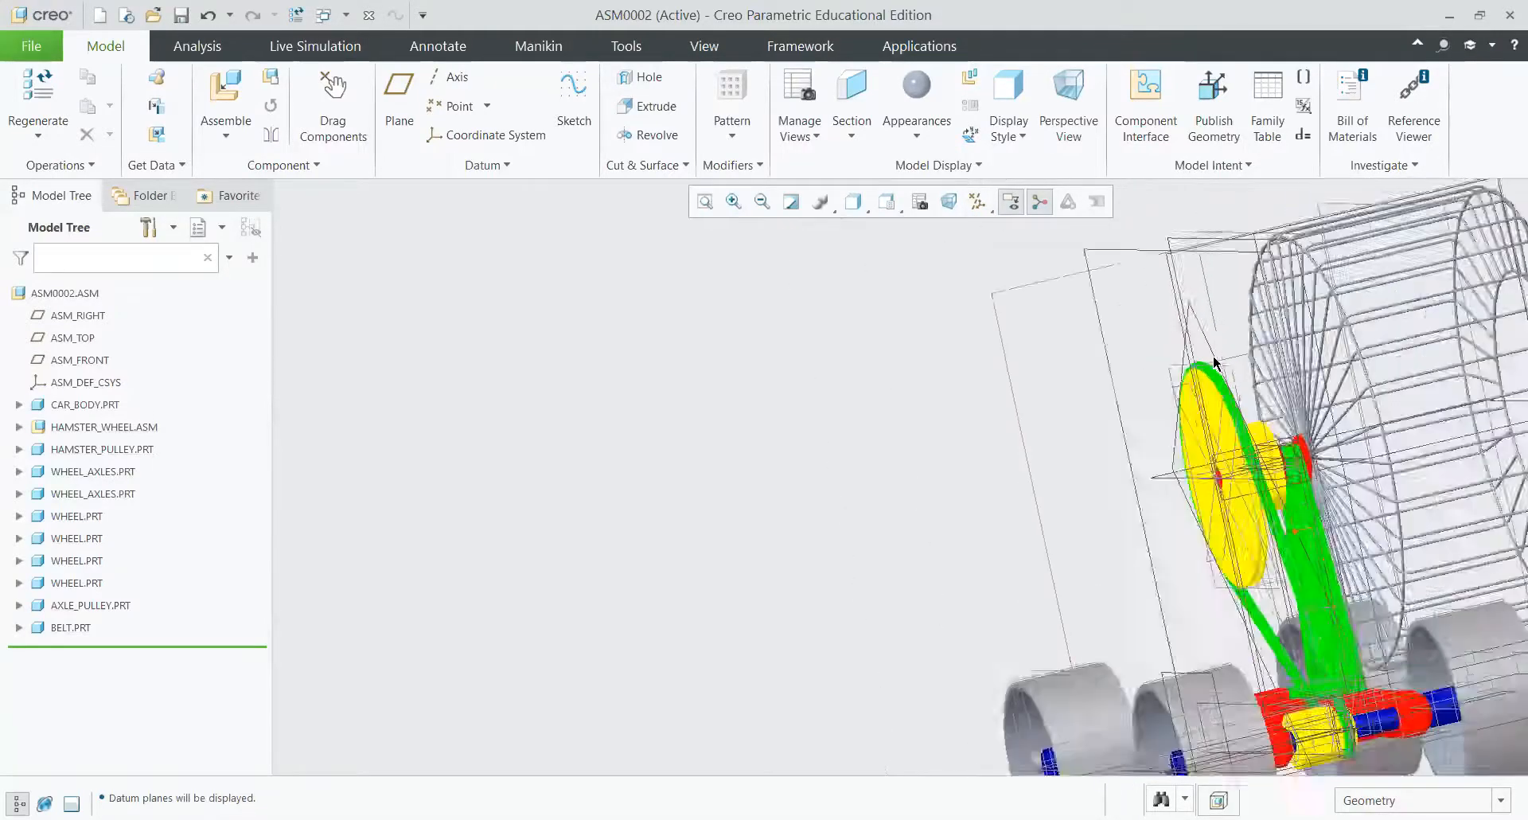
scroll(1297, 563, down, 4)
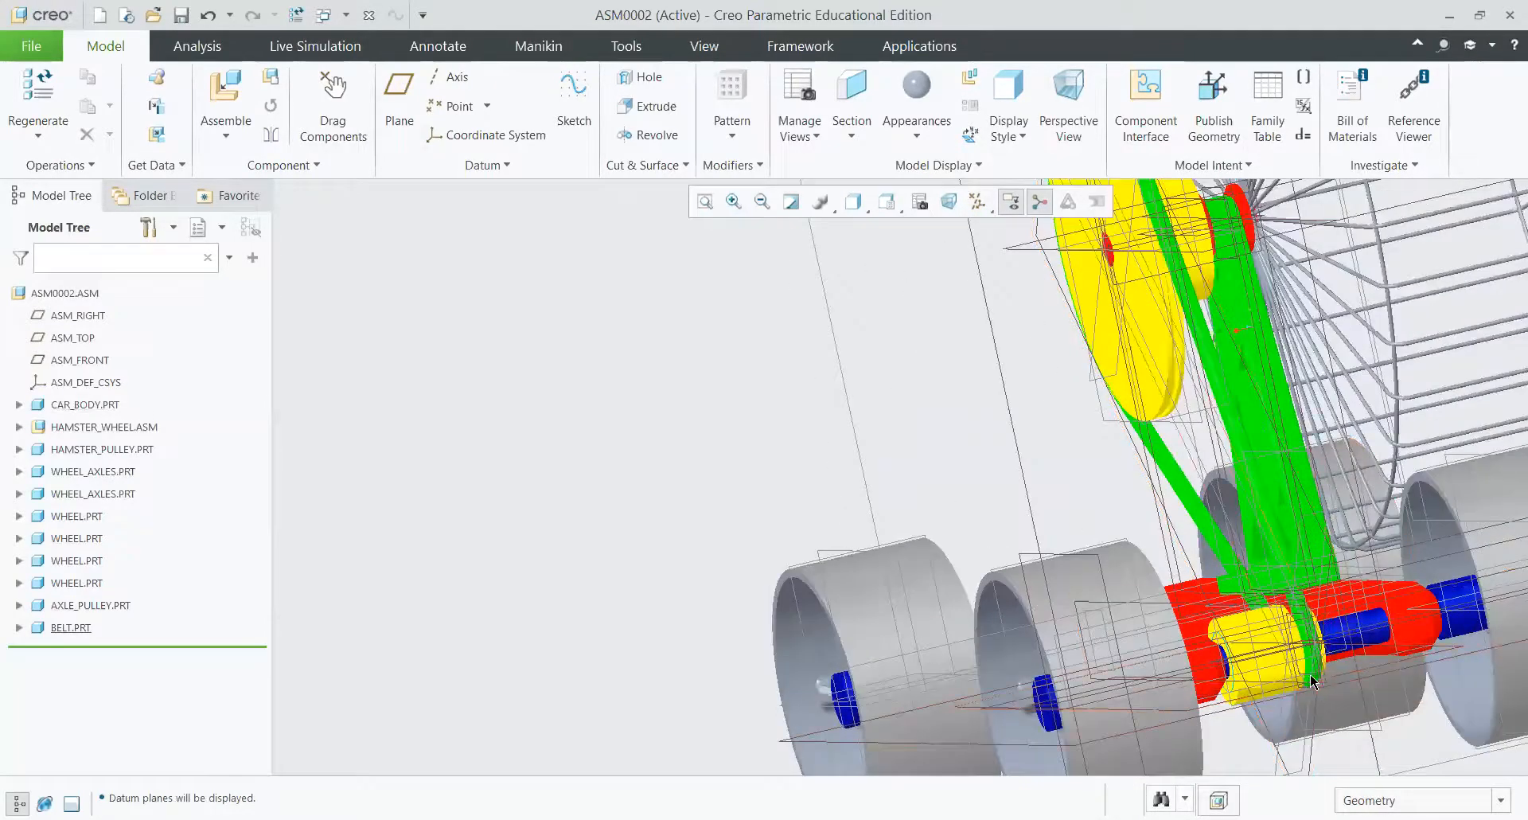
scroll(1274, 637, up, 6)
scroll(1068, 505, down, 1)
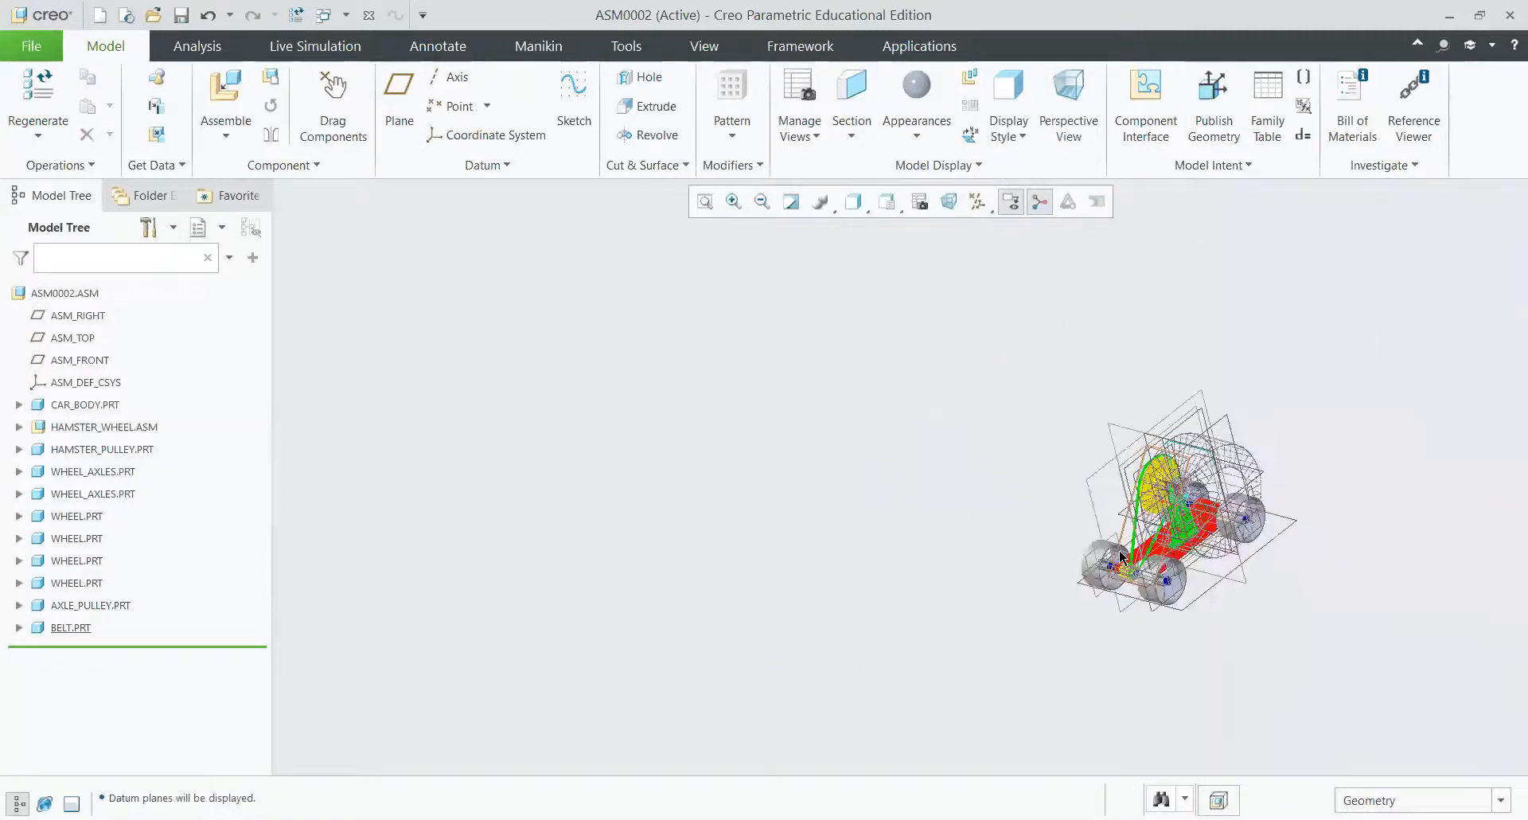
key(ctrl+d)
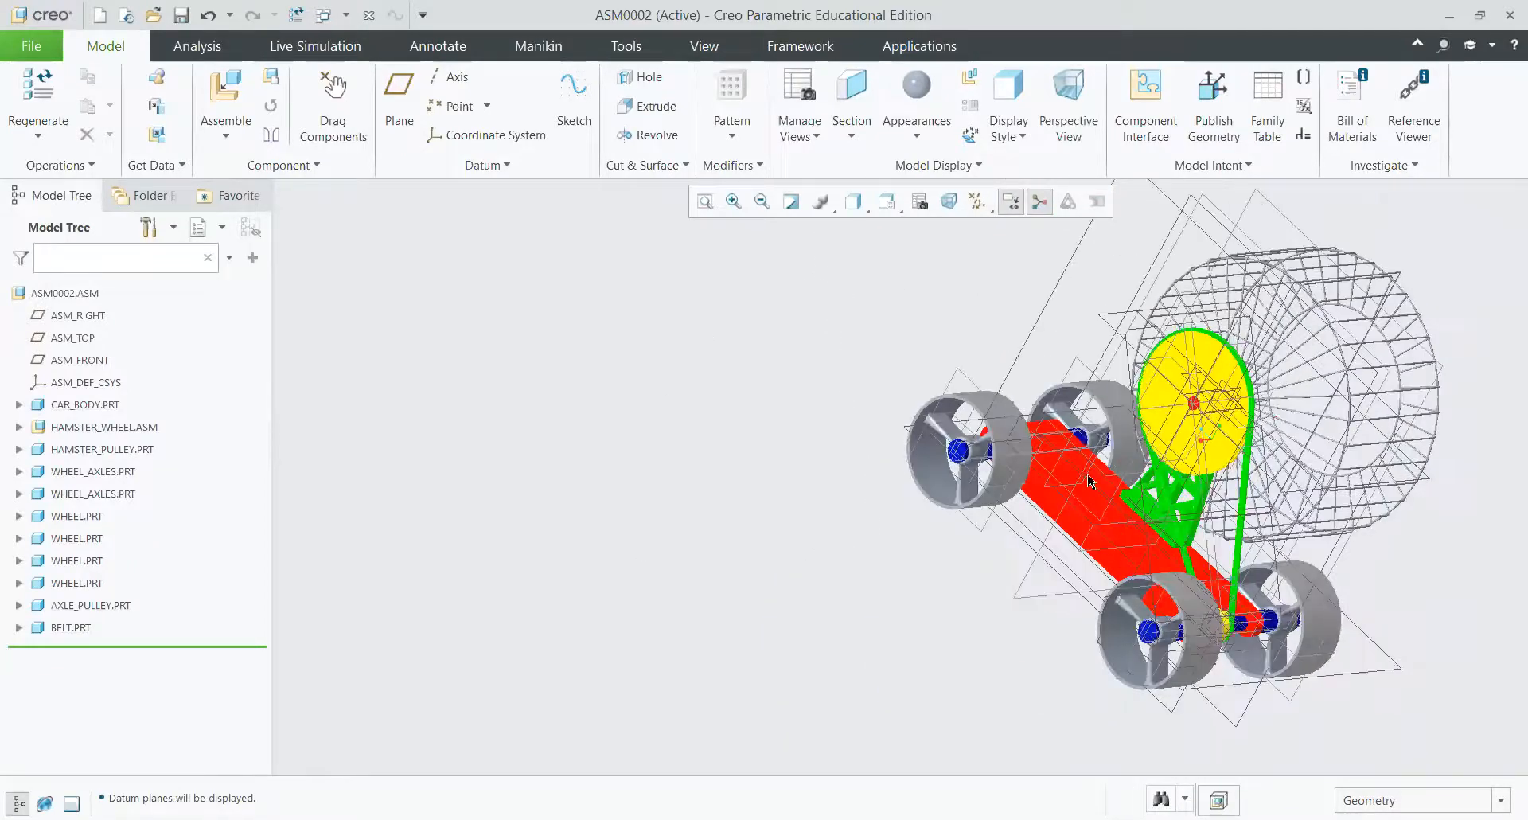
middle_drag(1090, 480, 1082, 522)
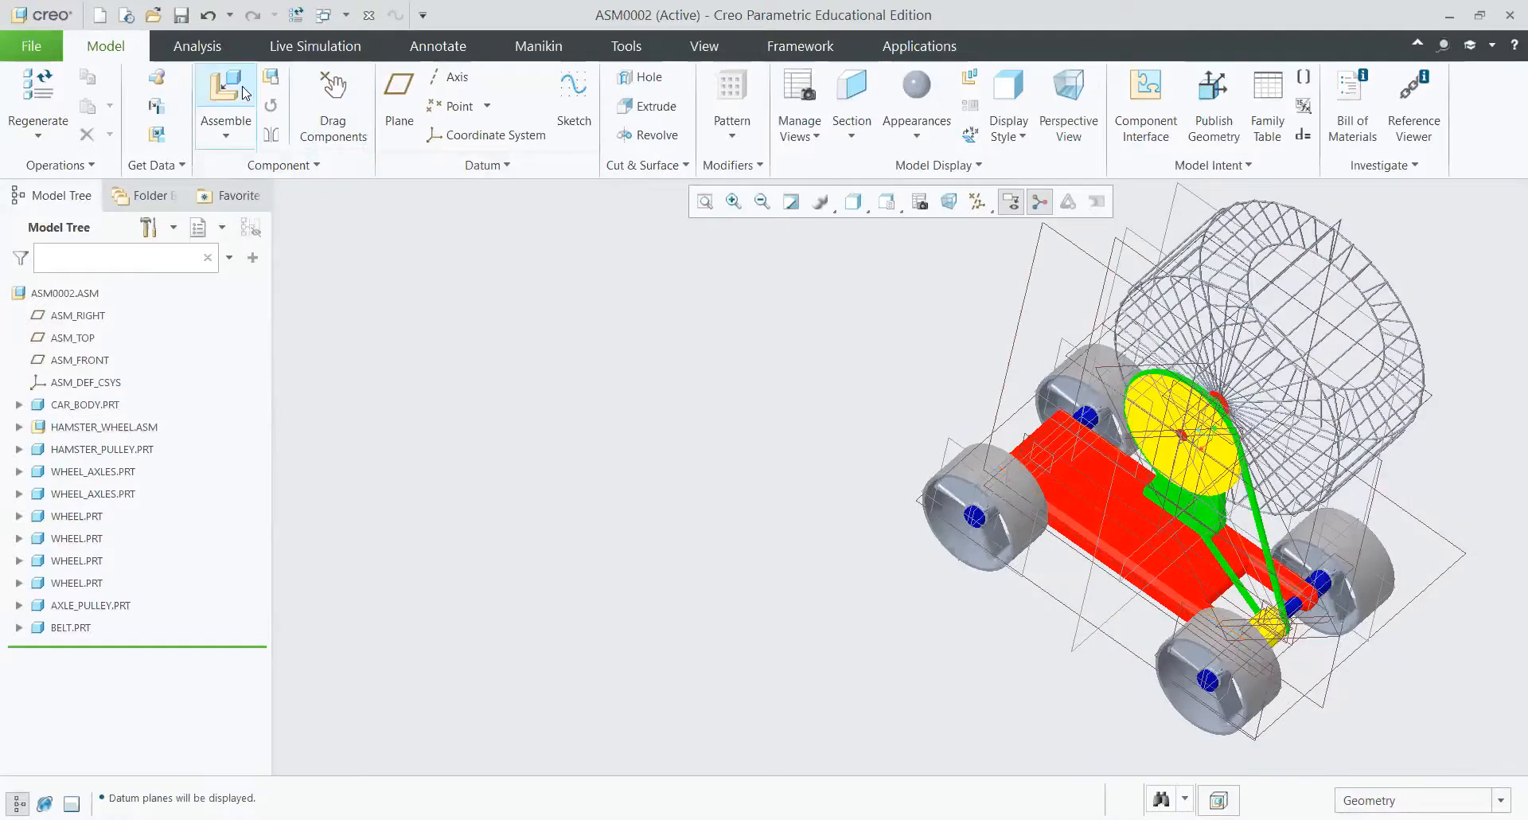
Step: Bring 4_40_bolt.prt into the assembly and turn on the display of axes
click(245, 93)
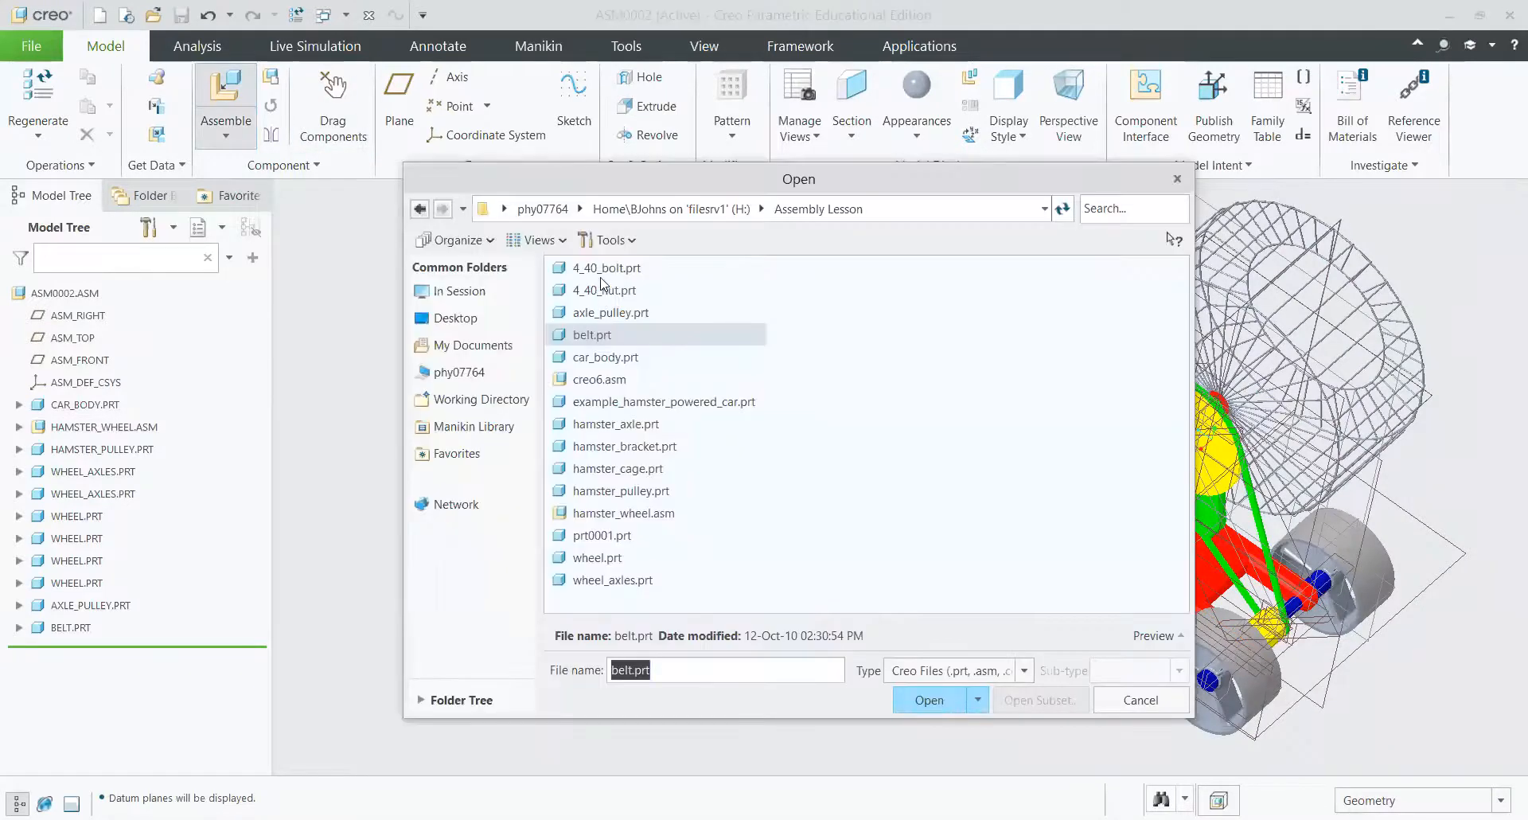
click(604, 270)
scroll(931, 569, down, 8)
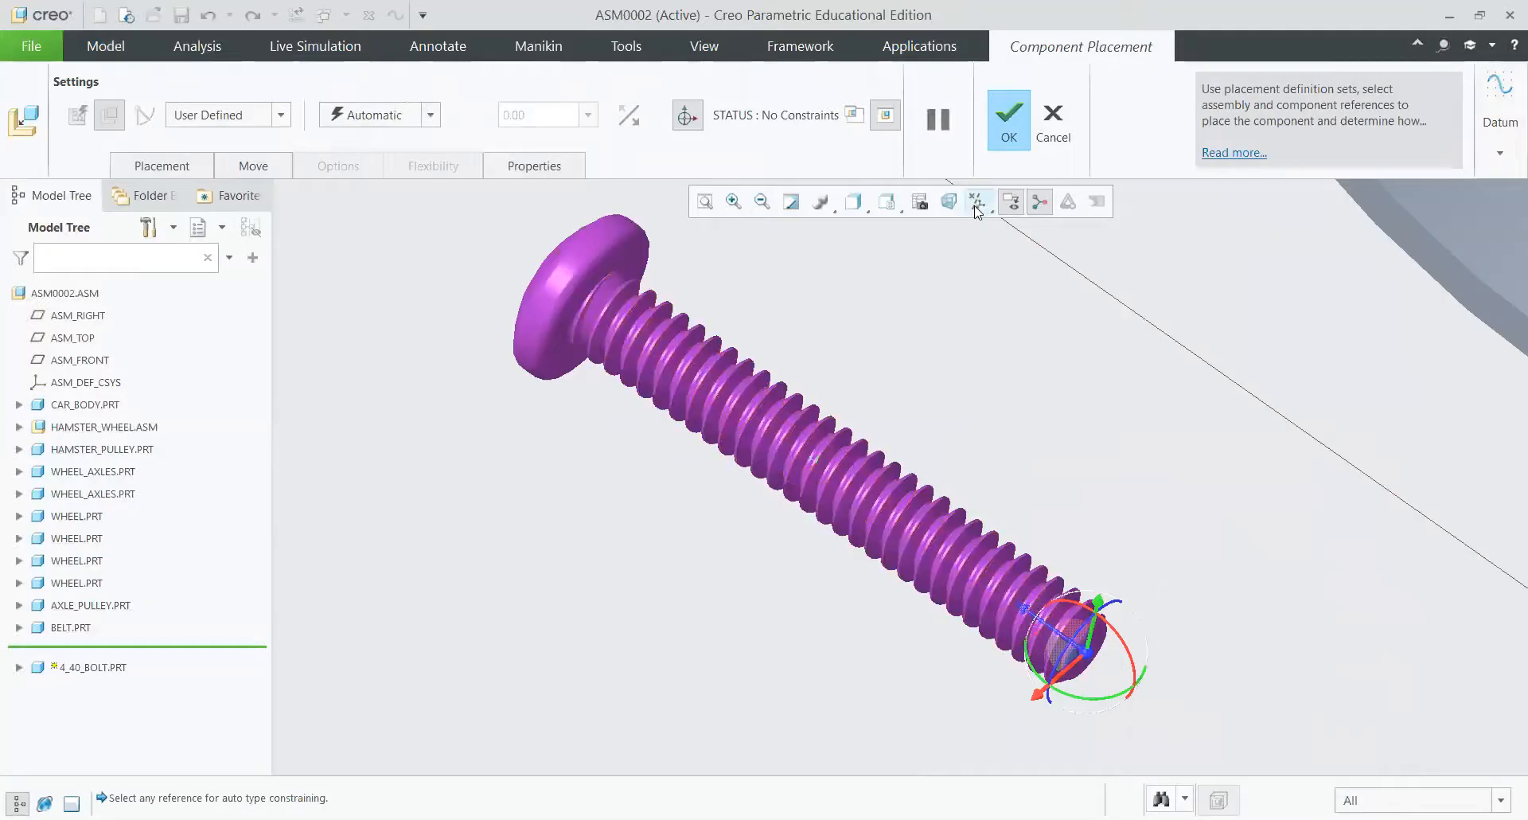
click(977, 205)
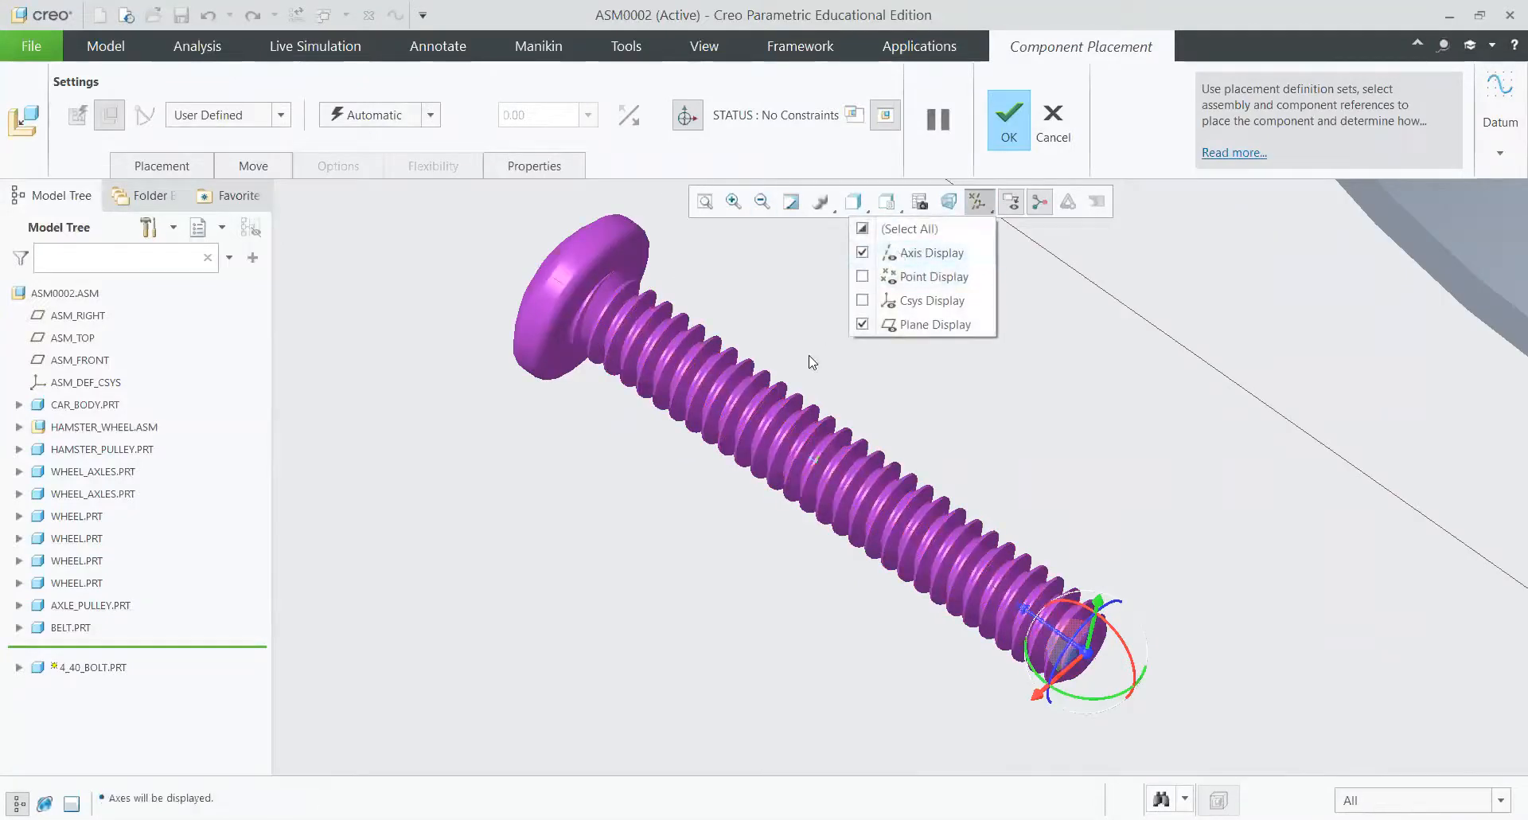
Step: Make the bolt's axis Coincident with the axis of the mounting hole in the hamster wheel bracket's base
click(648, 346)
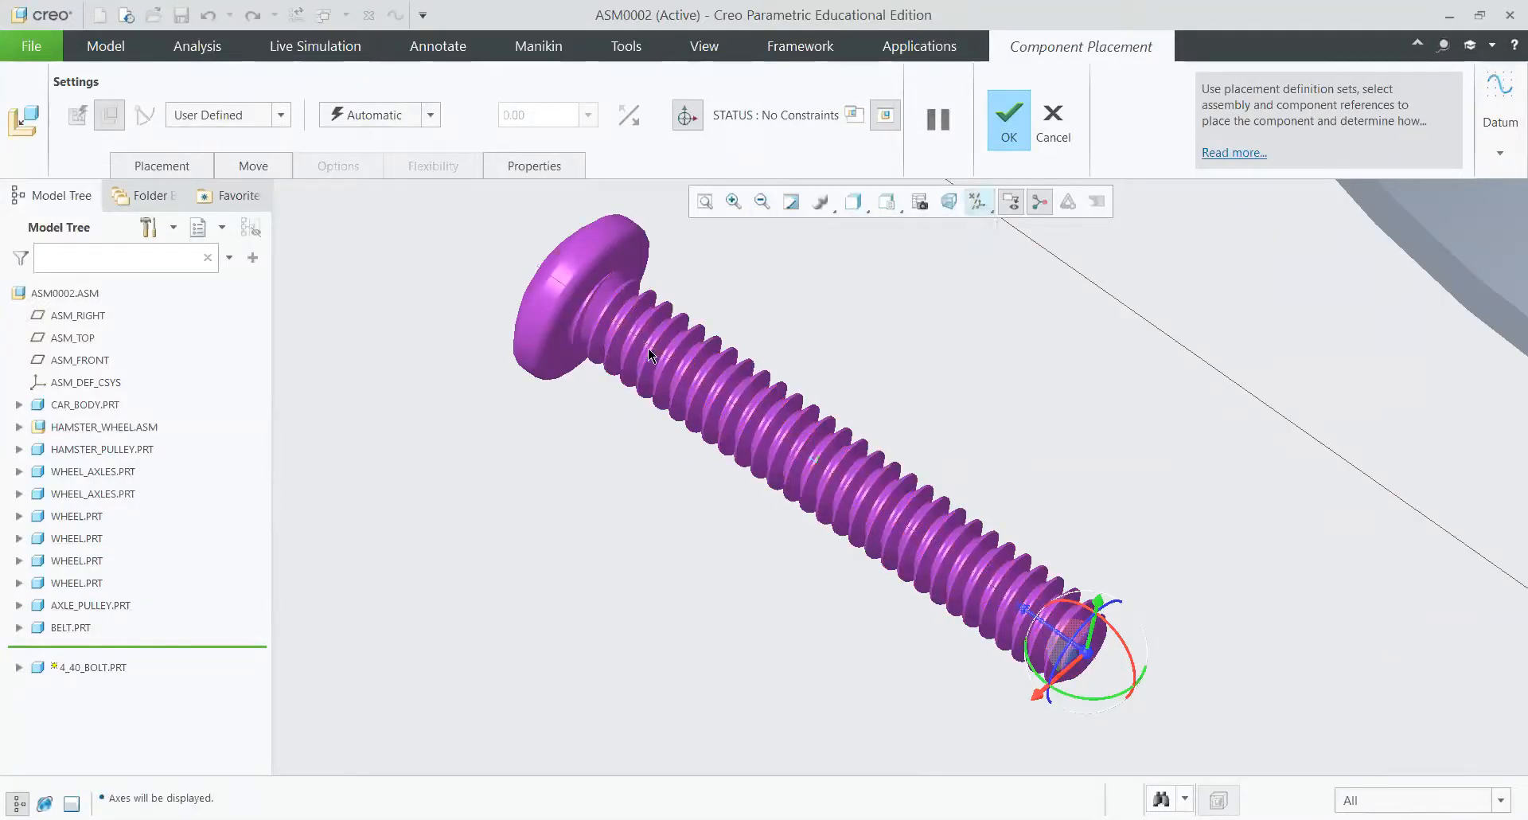
scroll(593, 380, up, 8)
scroll(931, 265, down, 10)
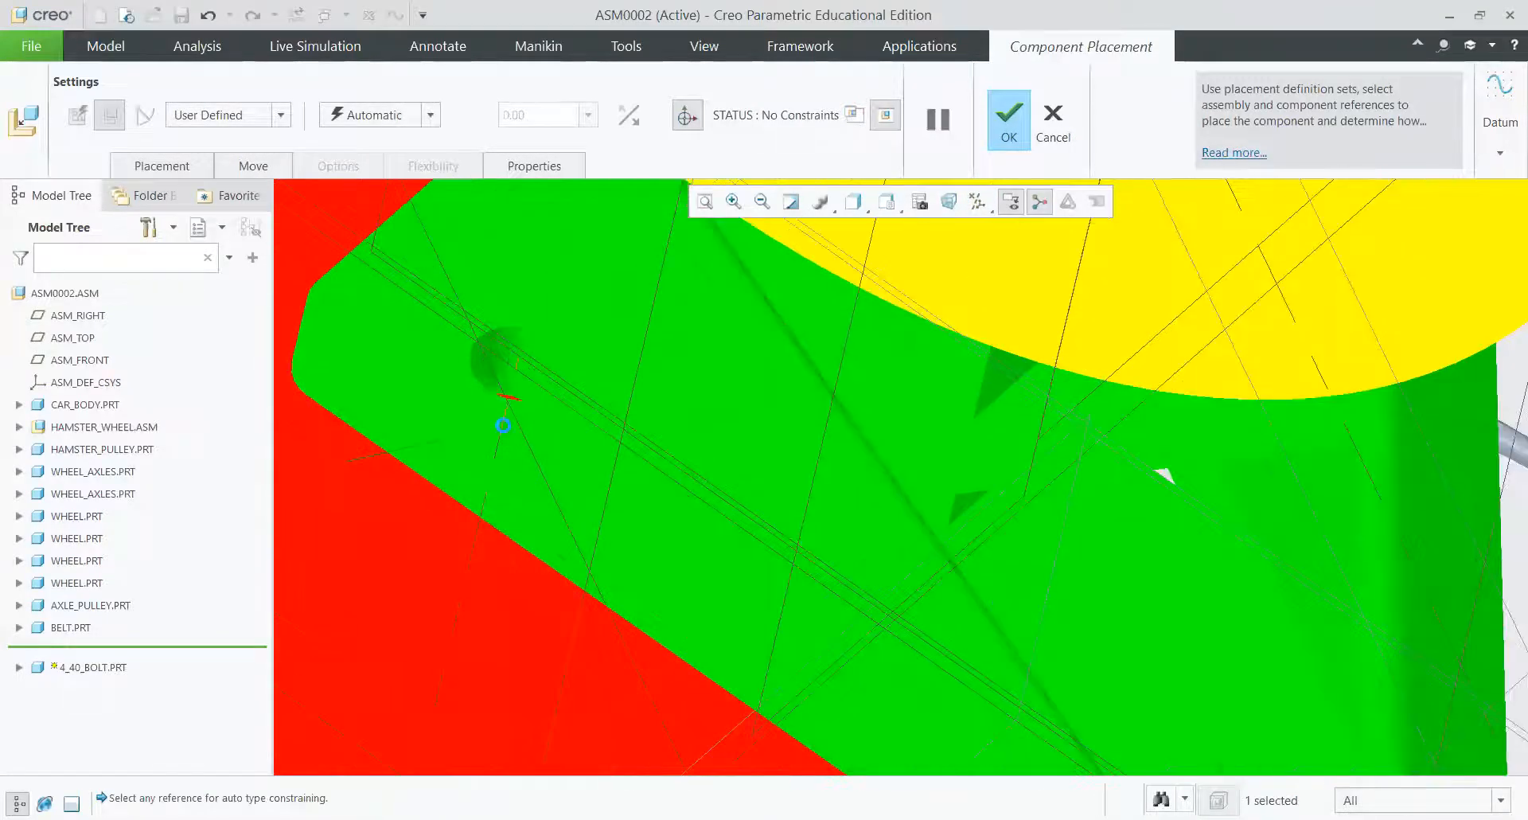
click(503, 425)
click(424, 115)
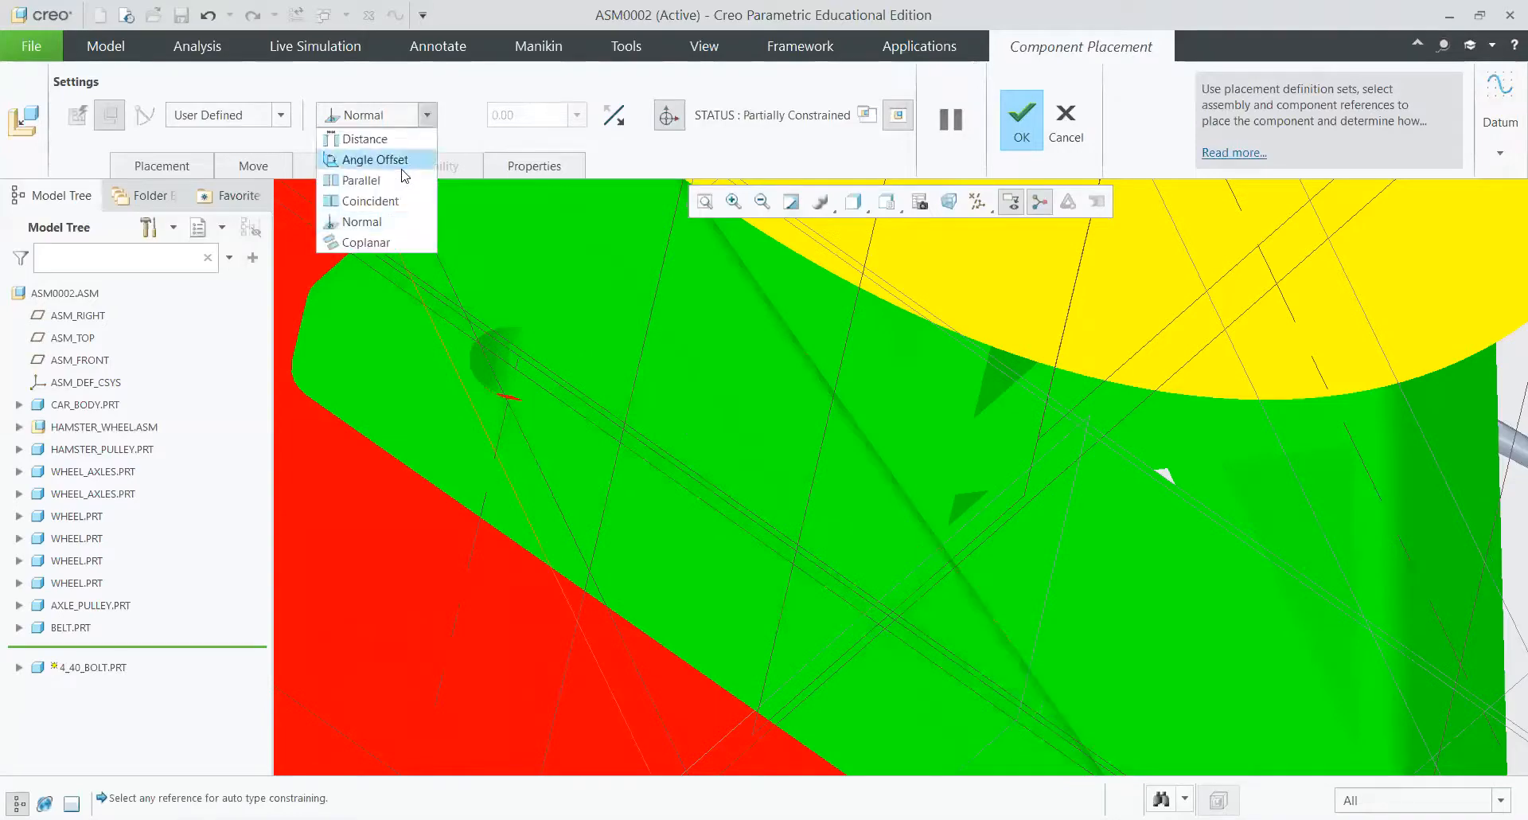
click(381, 219)
click(518, 391)
scroll(542, 437, up, 8)
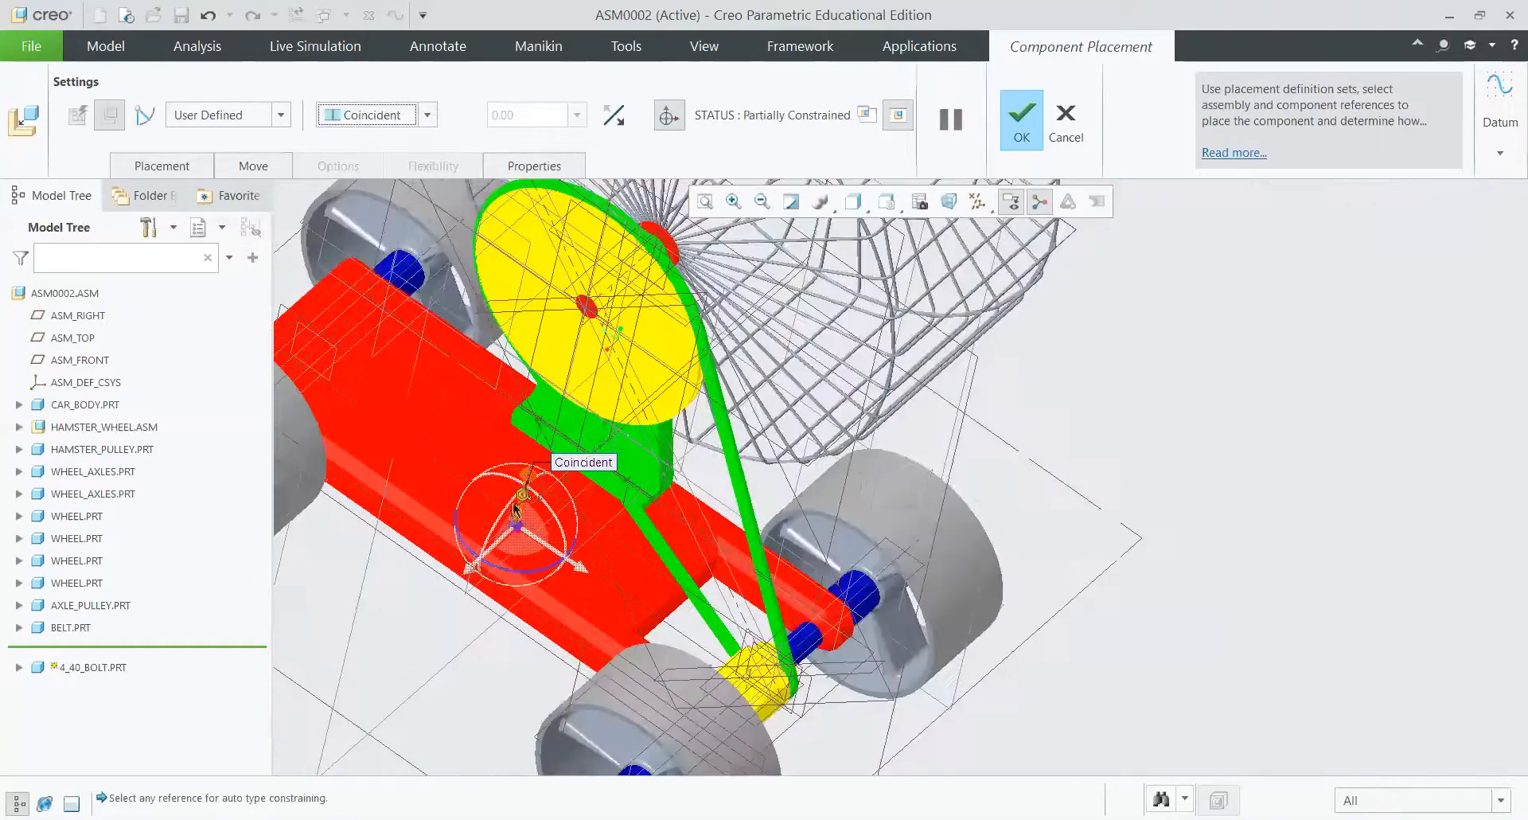
Step: Slide the bolt along the bracket hole's axis and turn off the display of datum planes
scroll(526, 502, down, 3)
drag(508, 552, 528, 412)
scroll(471, 429, up, 5)
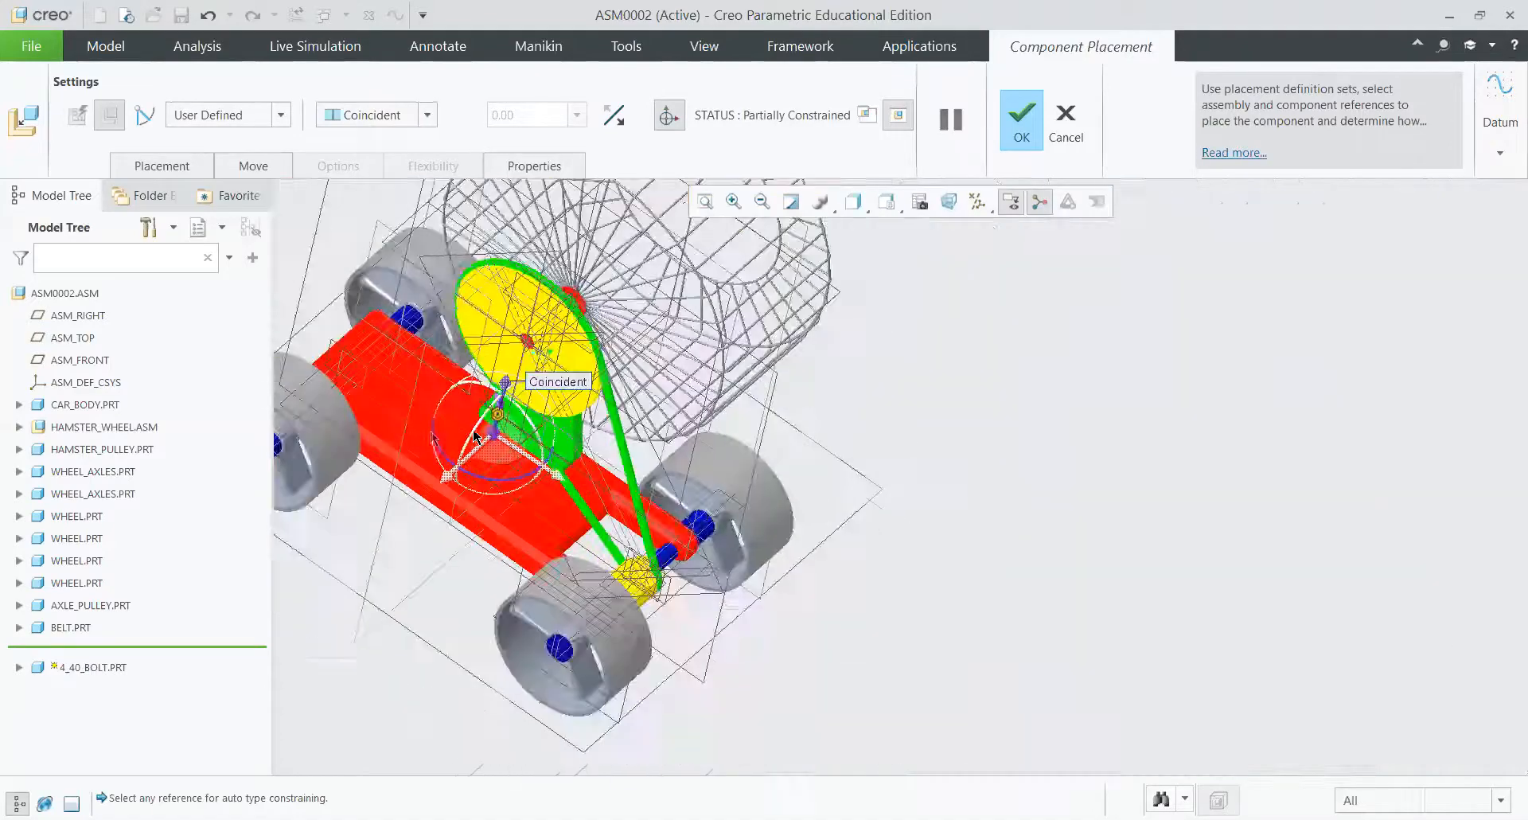
middle_drag(363, 617, 575, 358)
click(976, 212)
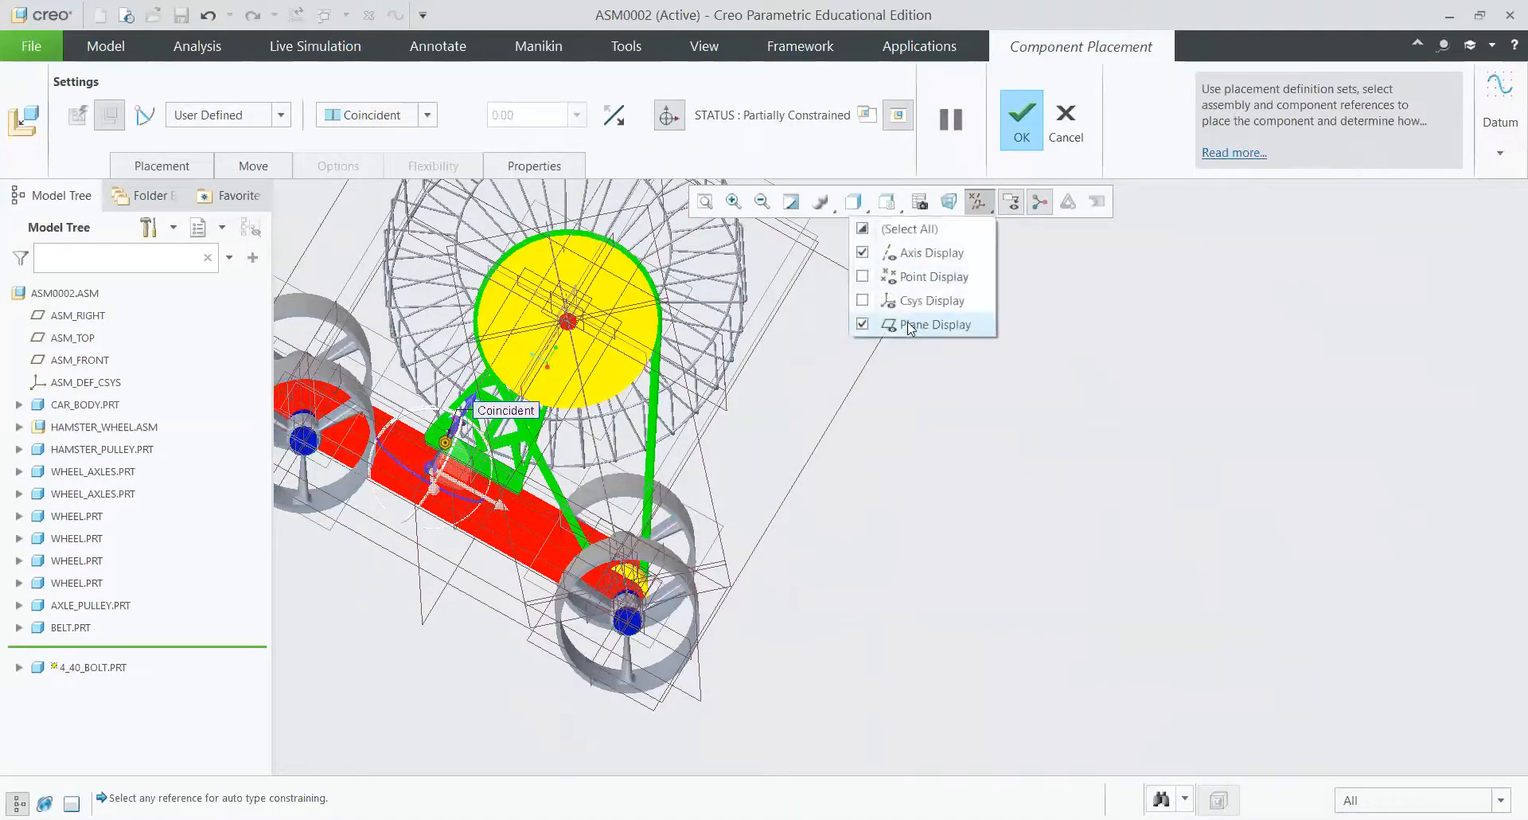
click(895, 324)
scroll(395, 414, down, 5)
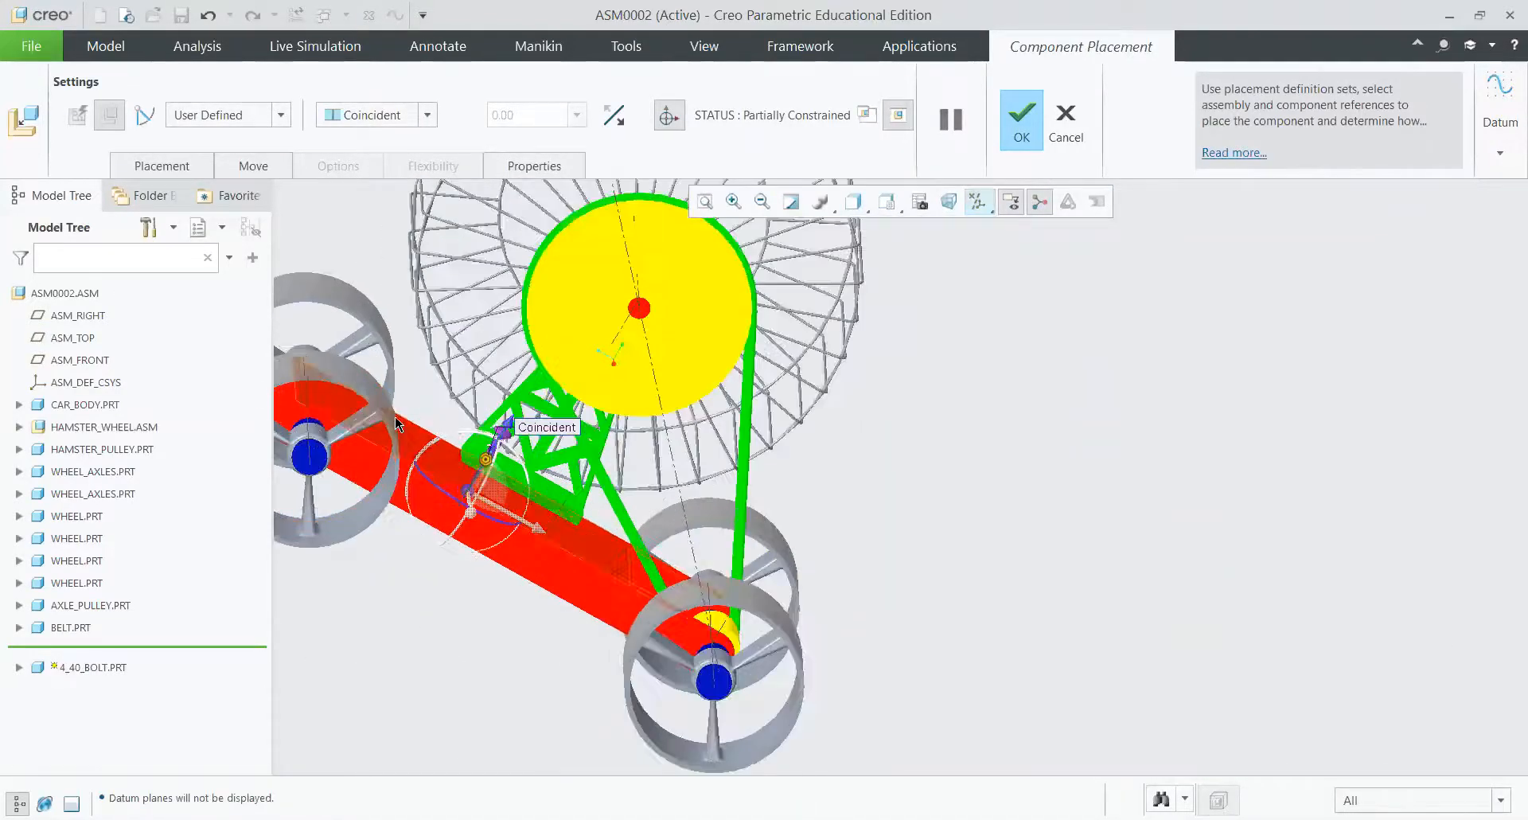
Step: Slide the bolt out of the bracket hole along its axis so the underside of its head is accessible
middle_drag(506, 447, 673, 521)
scroll(673, 521, down, 5)
scroll(673, 521, up, 4)
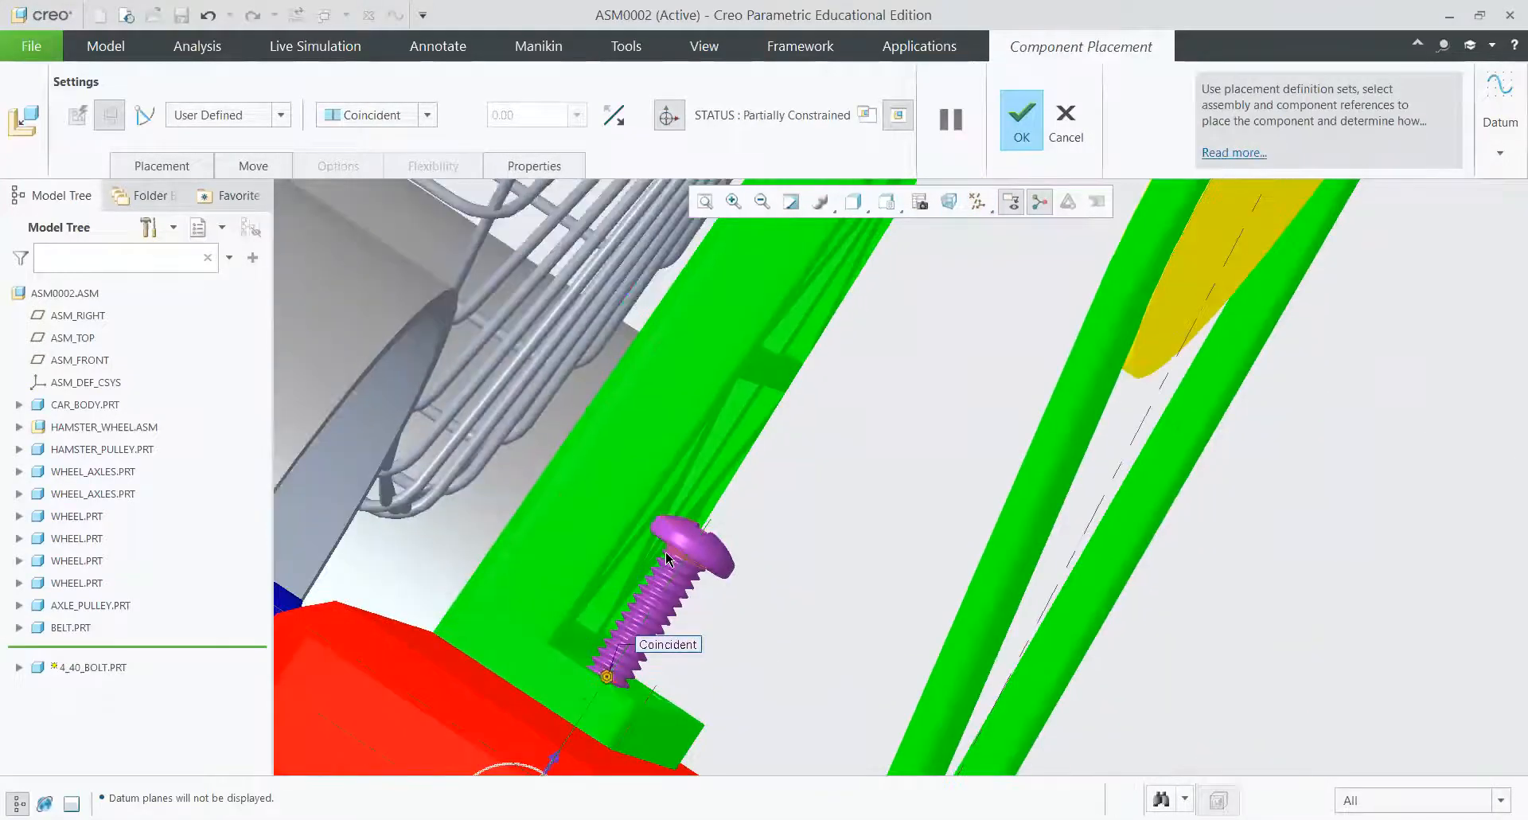
drag(583, 714, 742, 517)
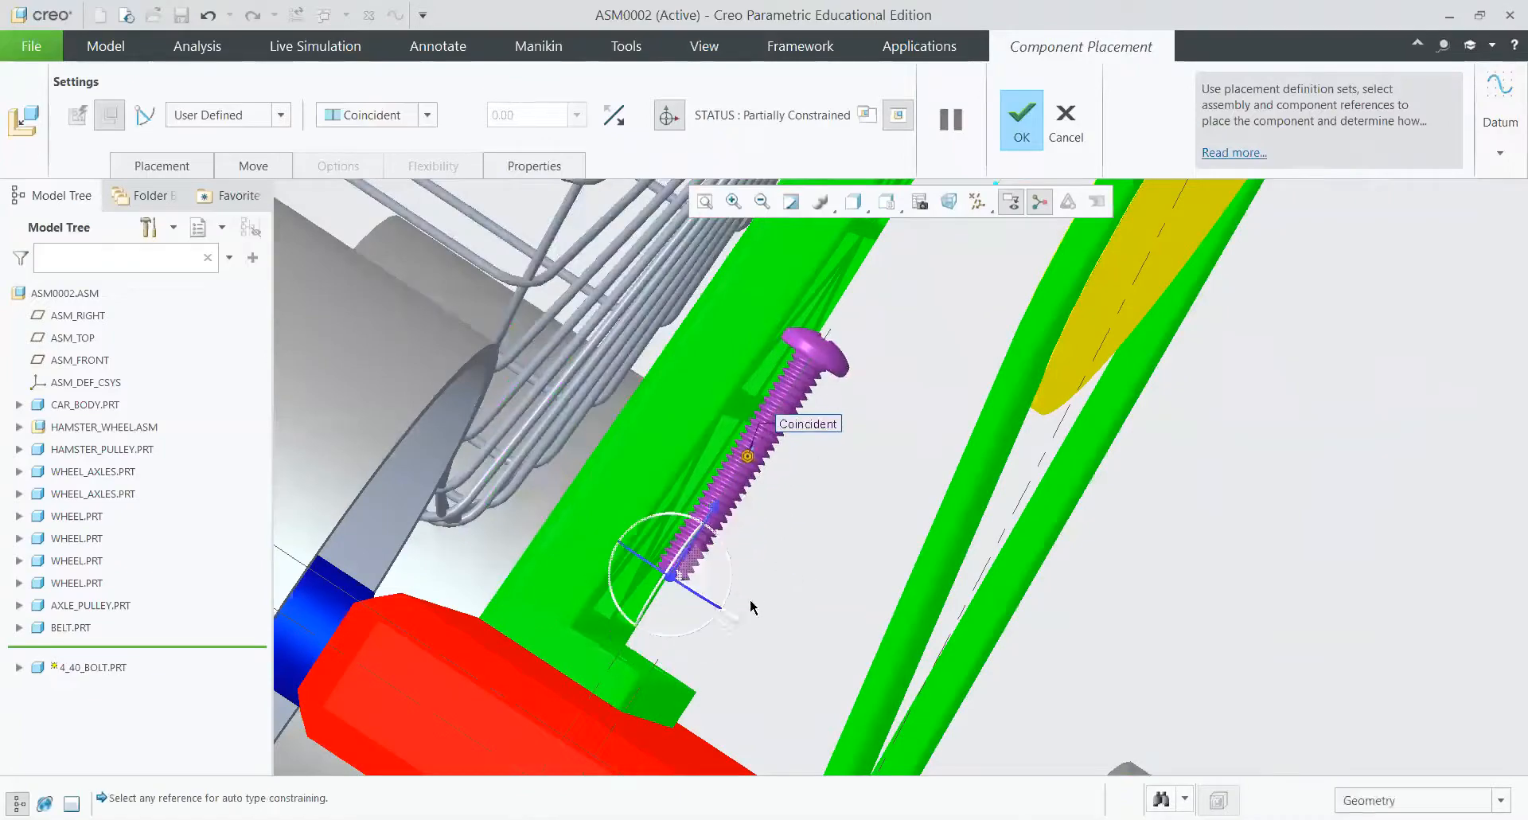
scroll(751, 604, up, 3)
middle_drag(736, 626, 764, 600)
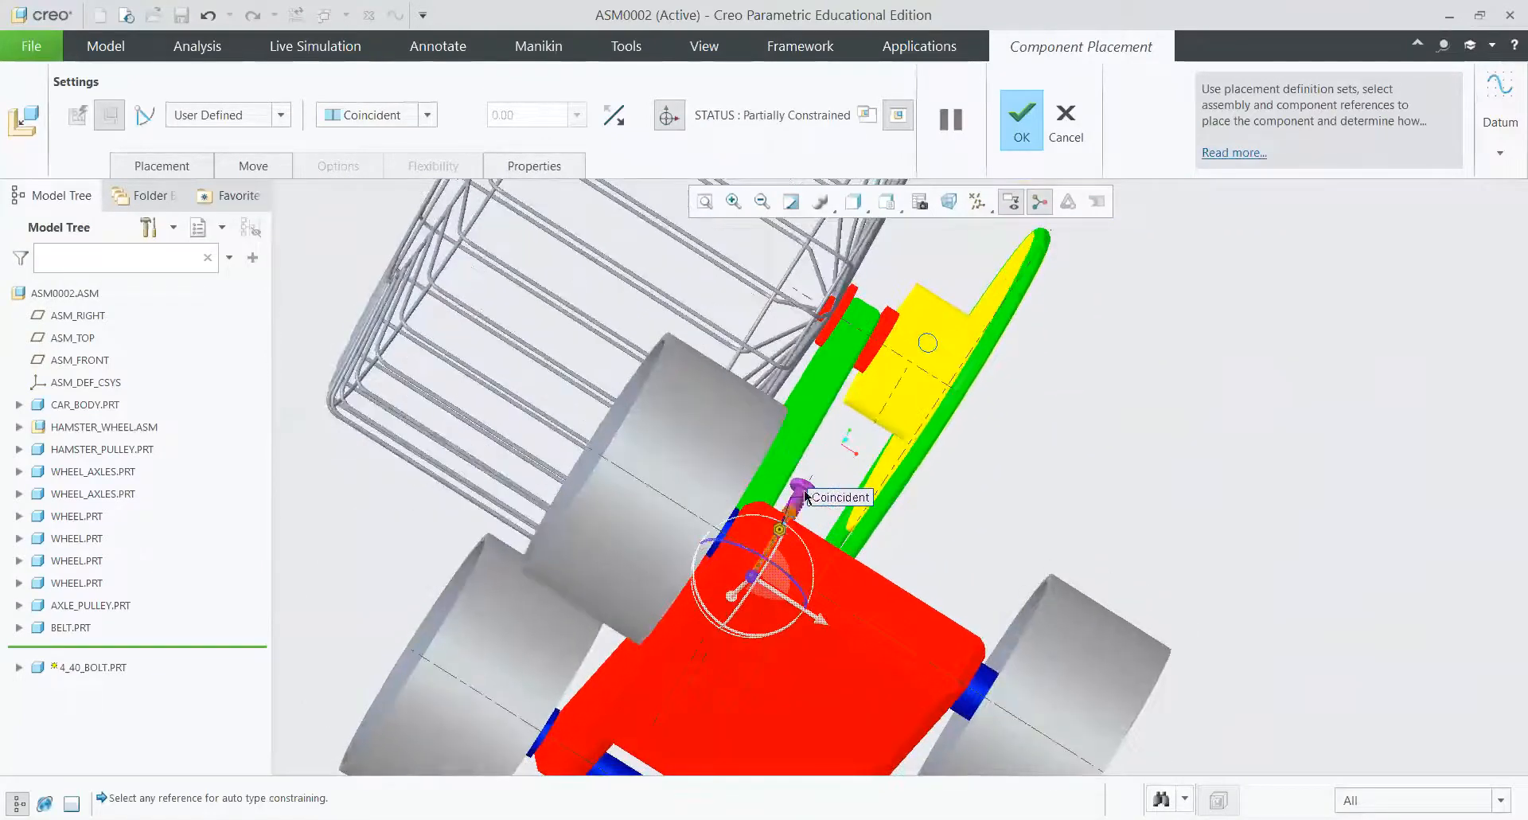
Step: Make the underside of the bolt's head Coincident with the top face of the bracket's base and accept the placement
scroll(790, 490, down, 6)
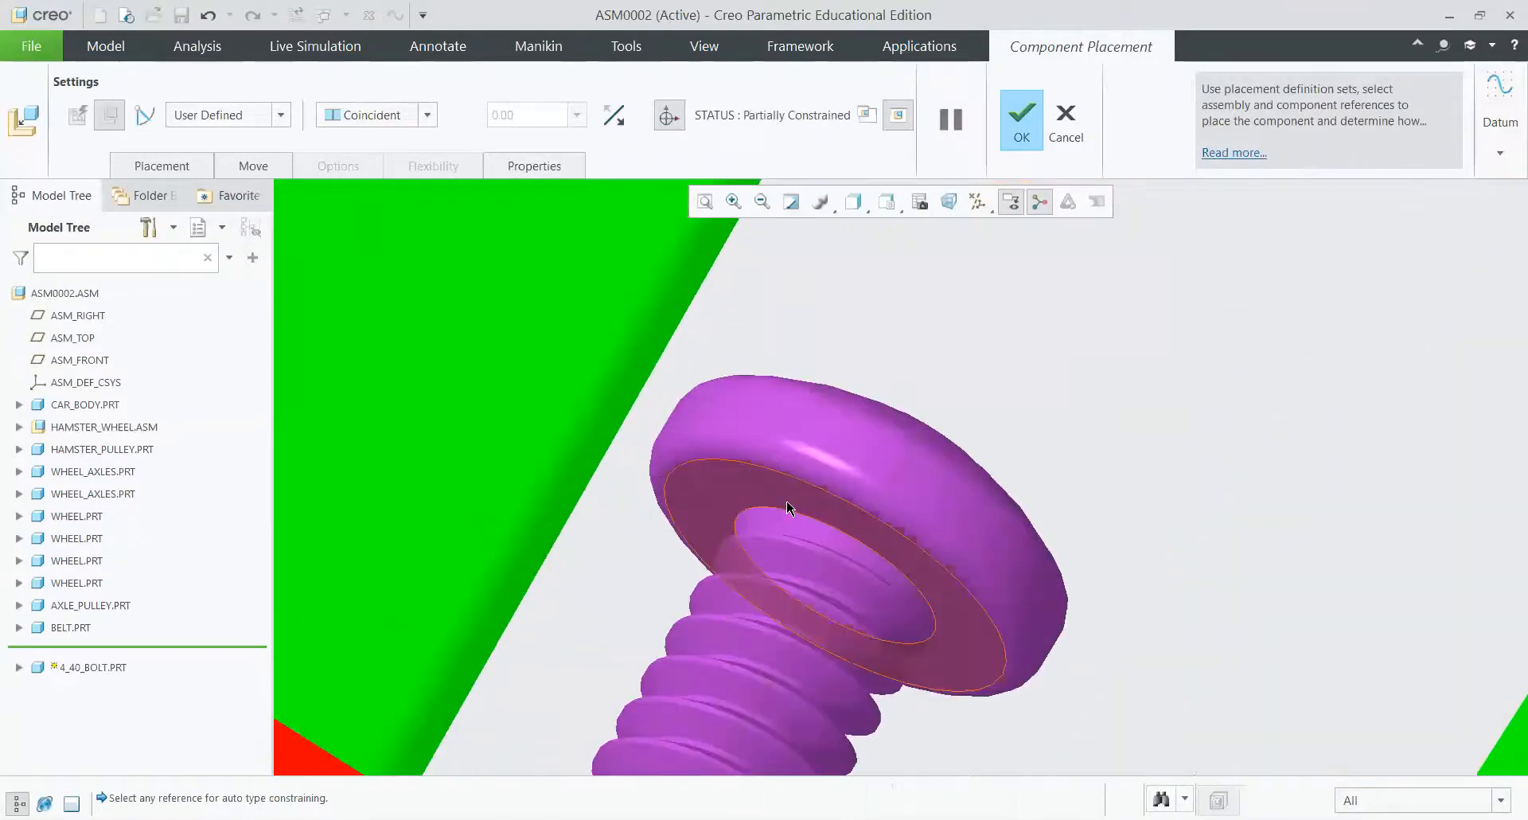
click(786, 499)
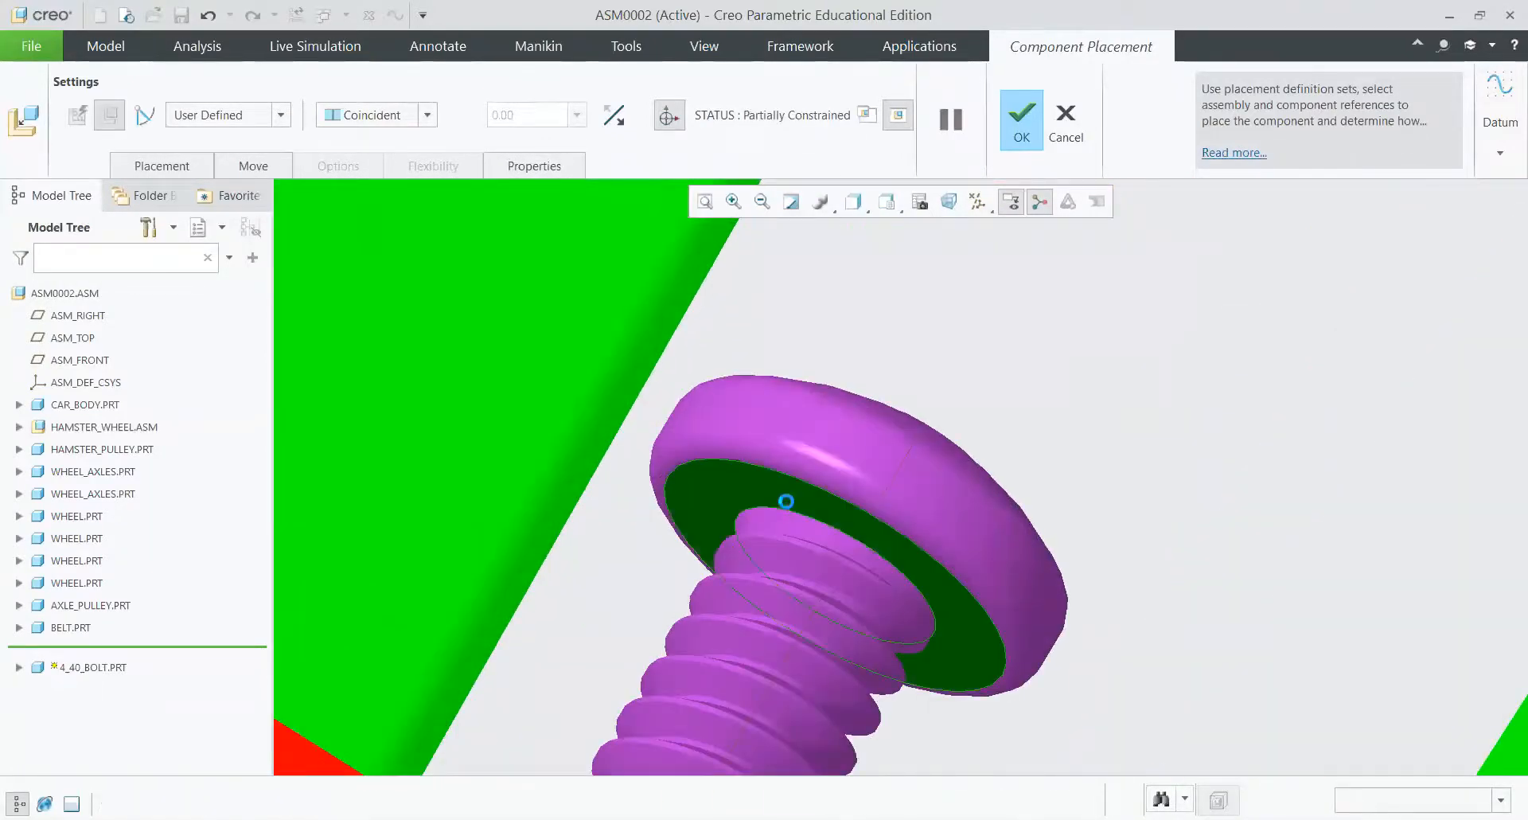
scroll(820, 494, up, 5)
middle_drag(827, 497, 597, 743)
scroll(594, 739, down, 5)
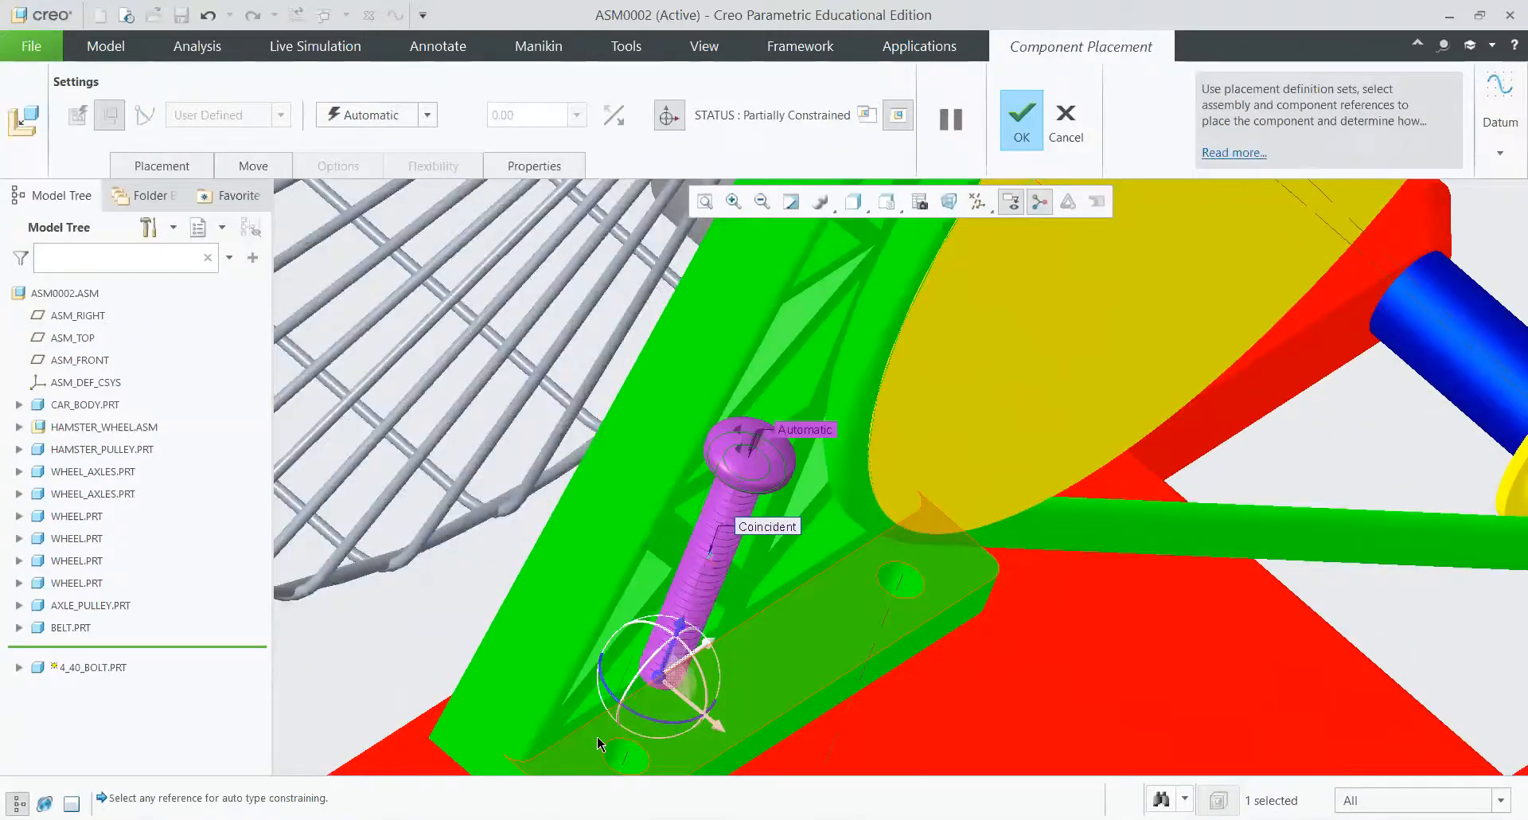
click(598, 743)
click(427, 115)
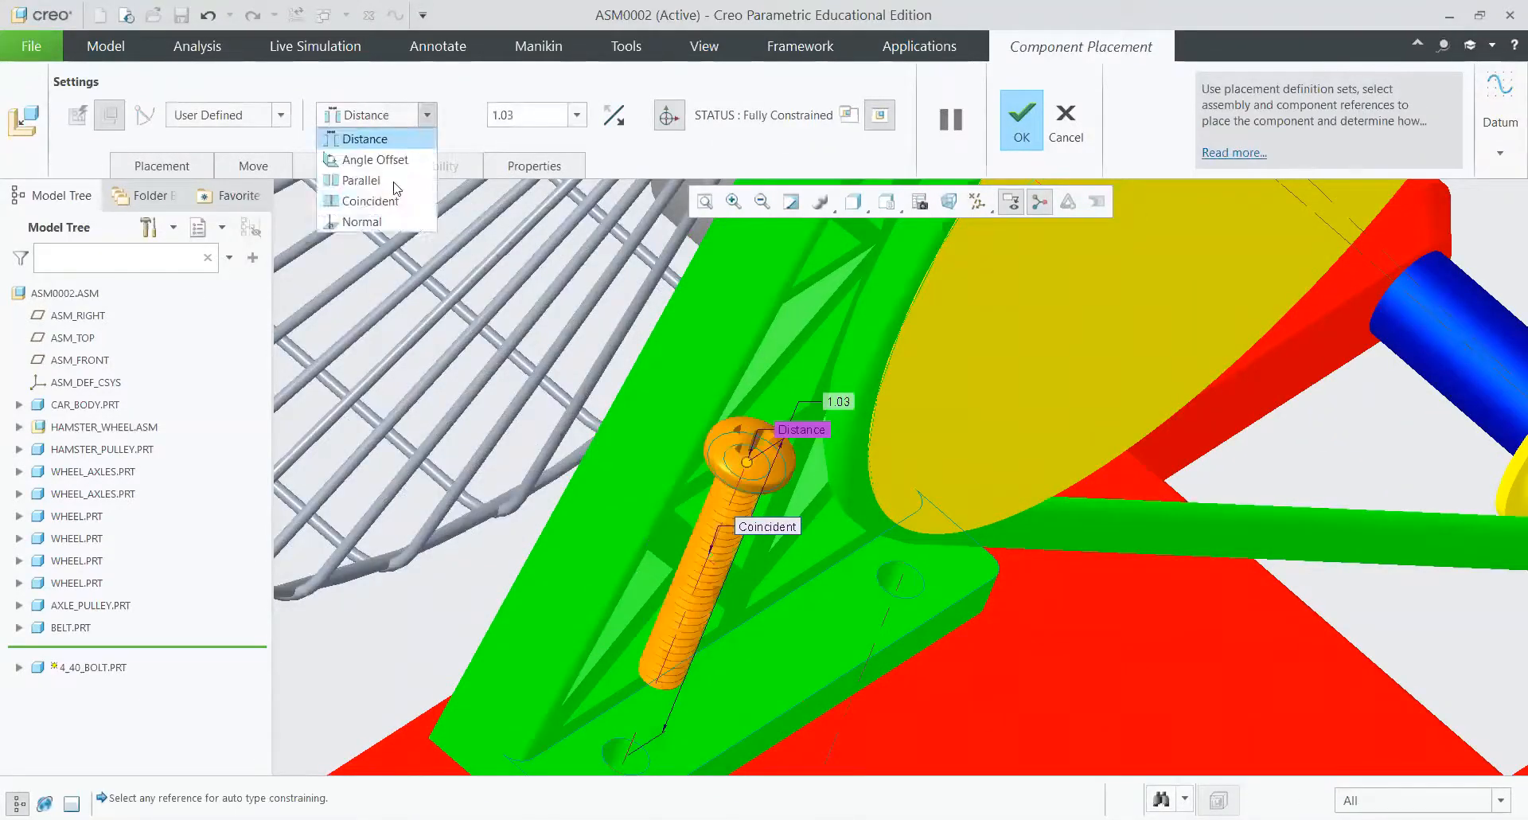
click(369, 198)
scroll(805, 307, up, 5)
scroll(784, 500, down, 3)
middle_drag(783, 501, 736, 485)
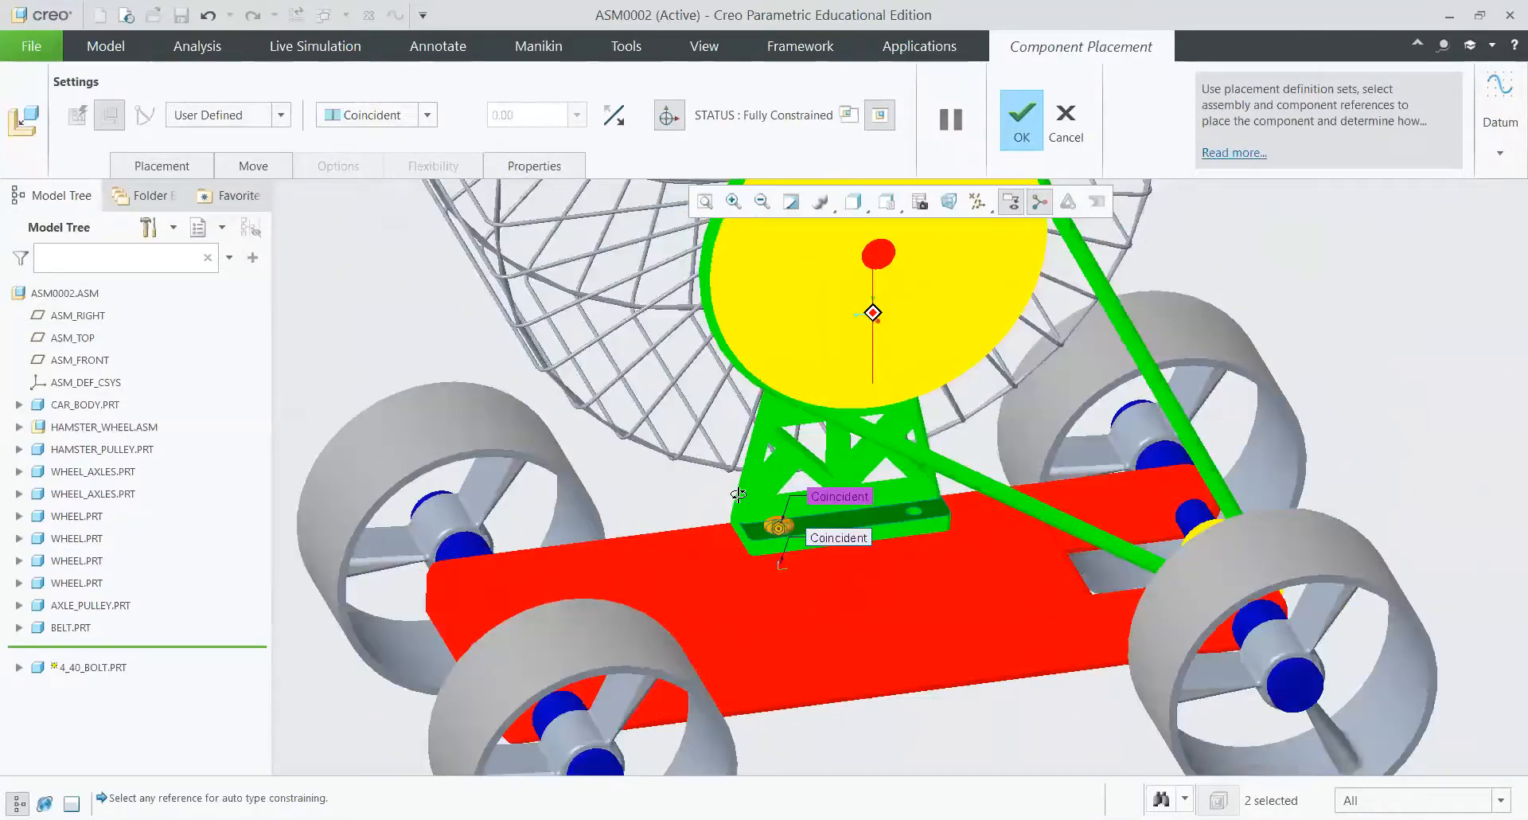
click(1021, 127)
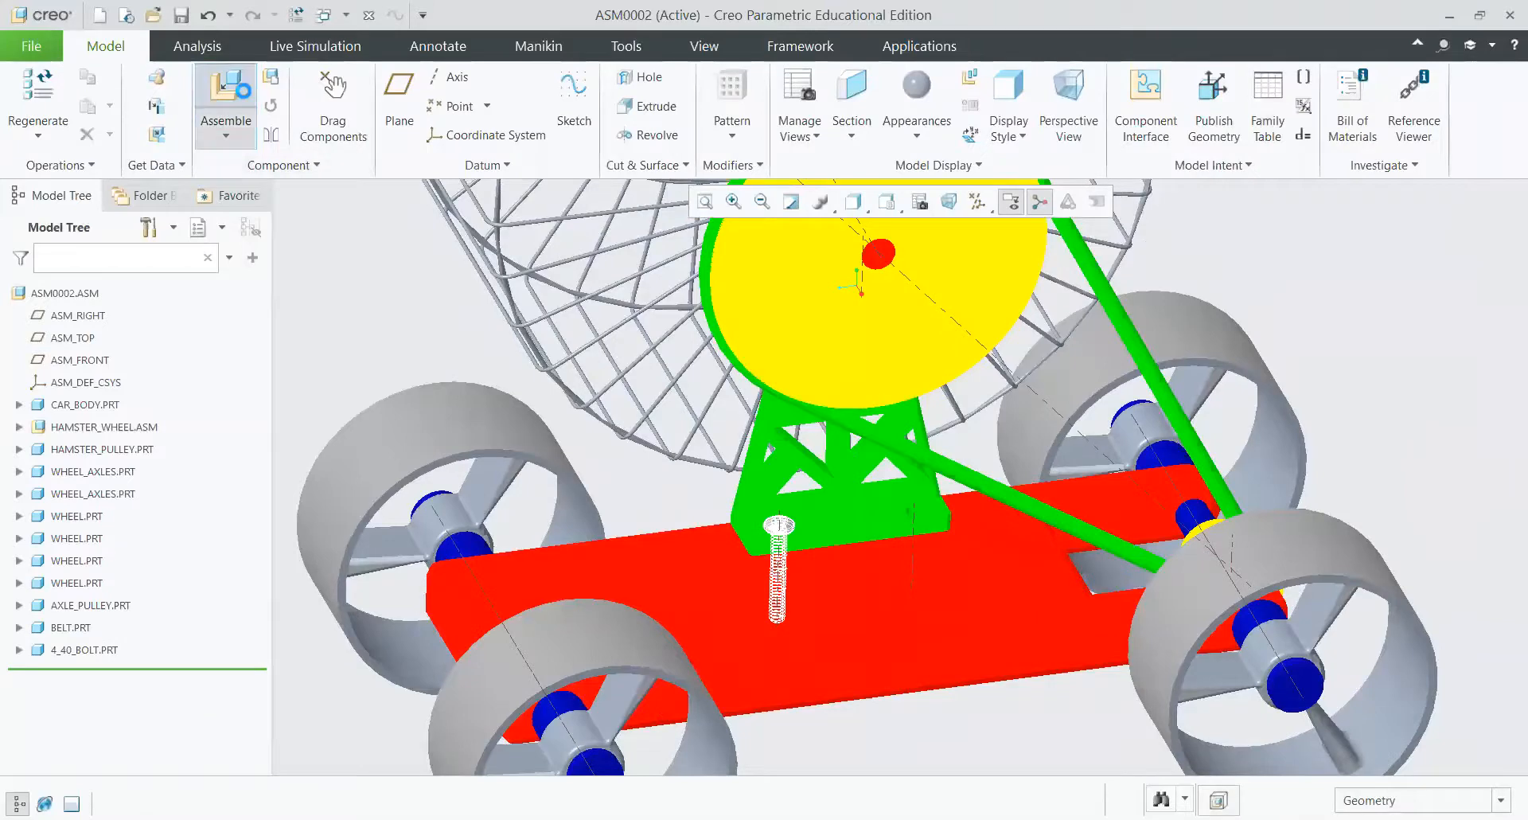
Step: Bring a second 4_40_bolt.prt into the assembly
click(226, 89)
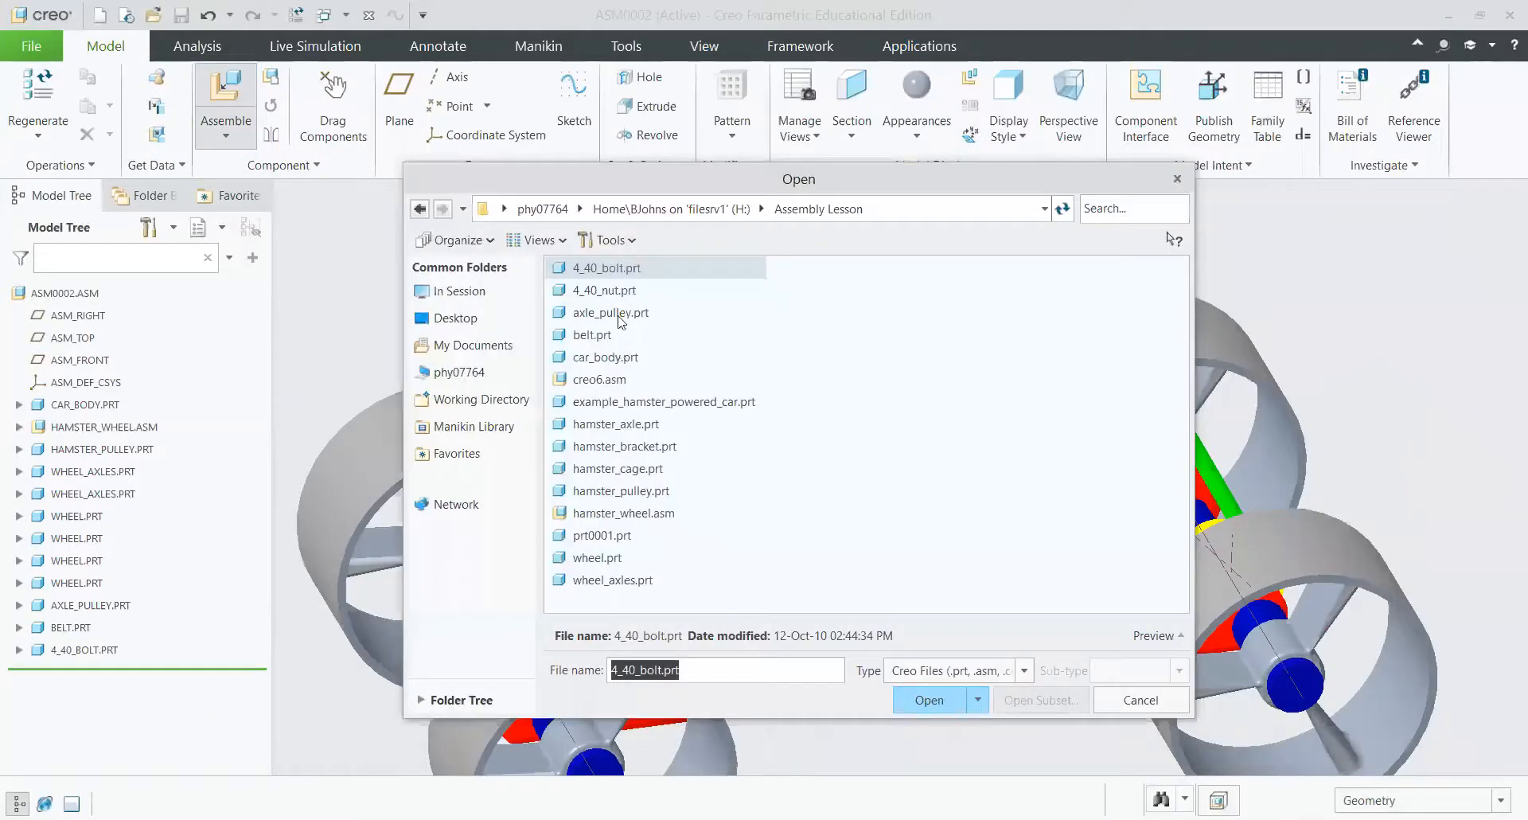
double_click(606, 267)
scroll(832, 480, up, 3)
middle_drag(832, 481, 682, 745)
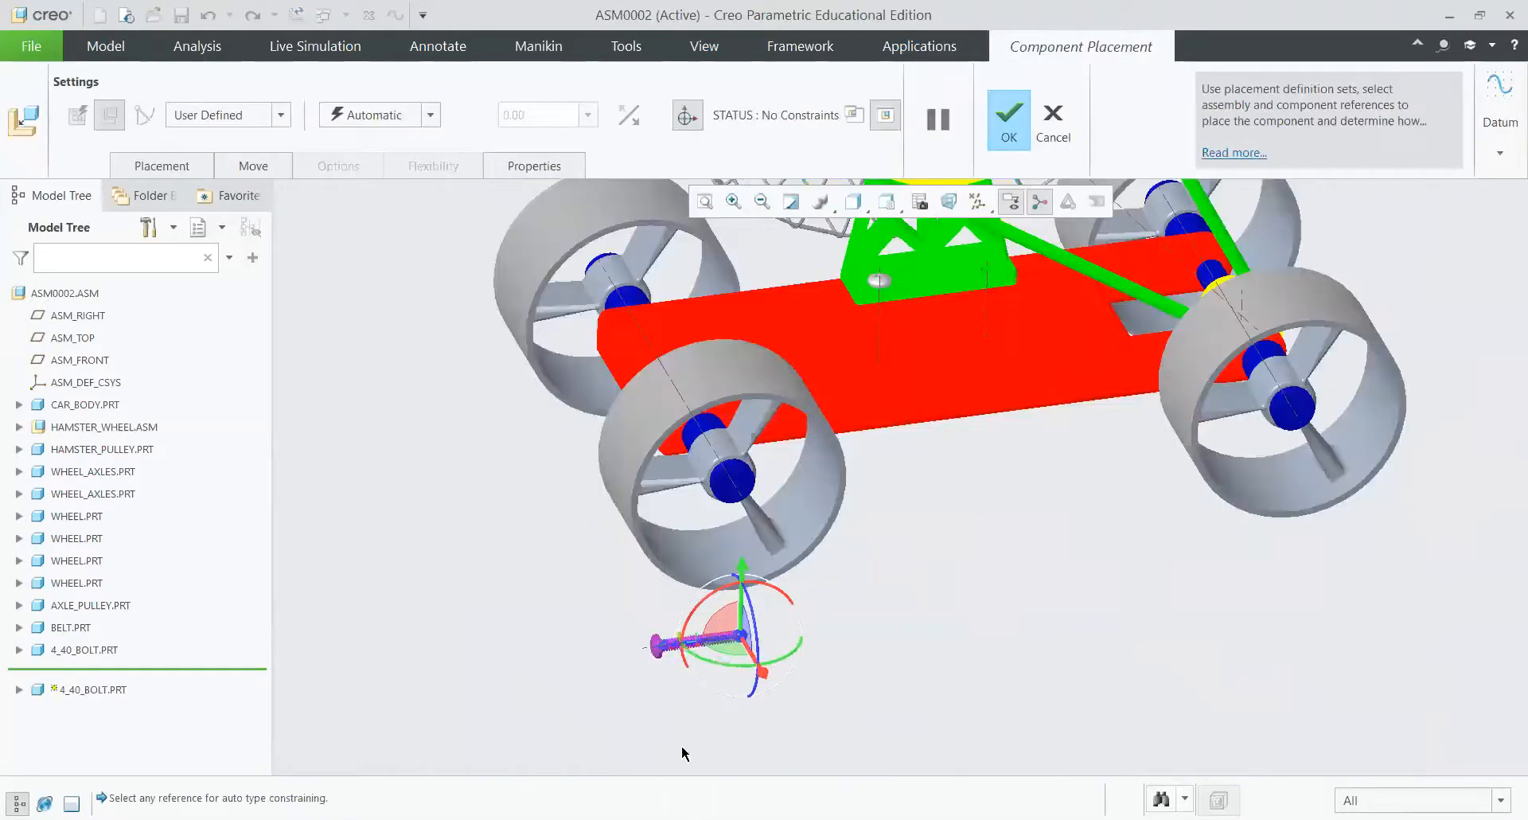
Step: Make the second bolt's axis Coincident with the axis of the remaining hole in the hamster wheel bracket's base
scroll(594, 647, down, 6)
scroll(594, 651, down, 3)
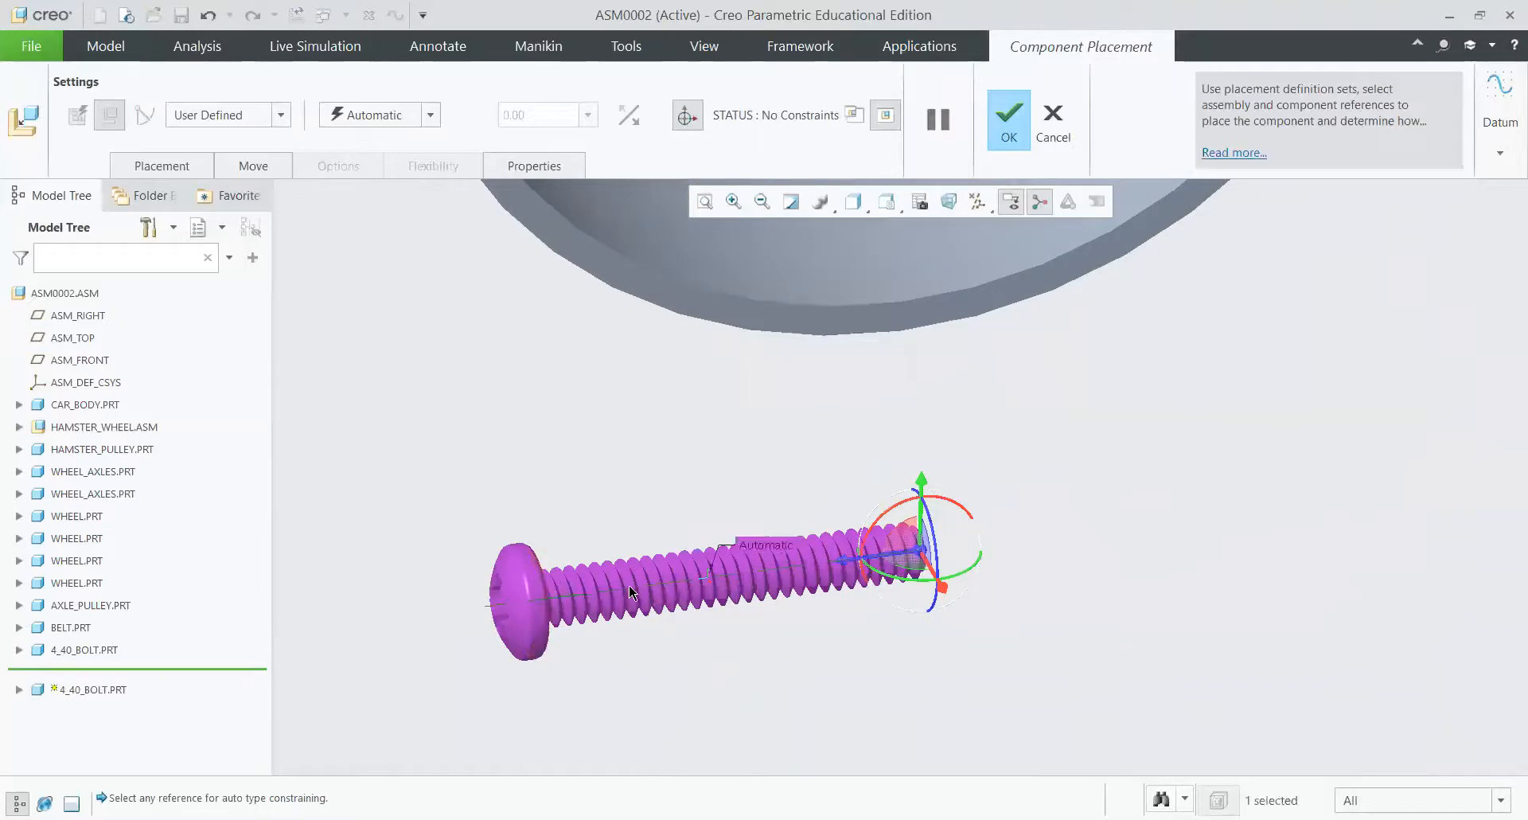
scroll(629, 591, up, 6)
scroll(894, 336, down, 7)
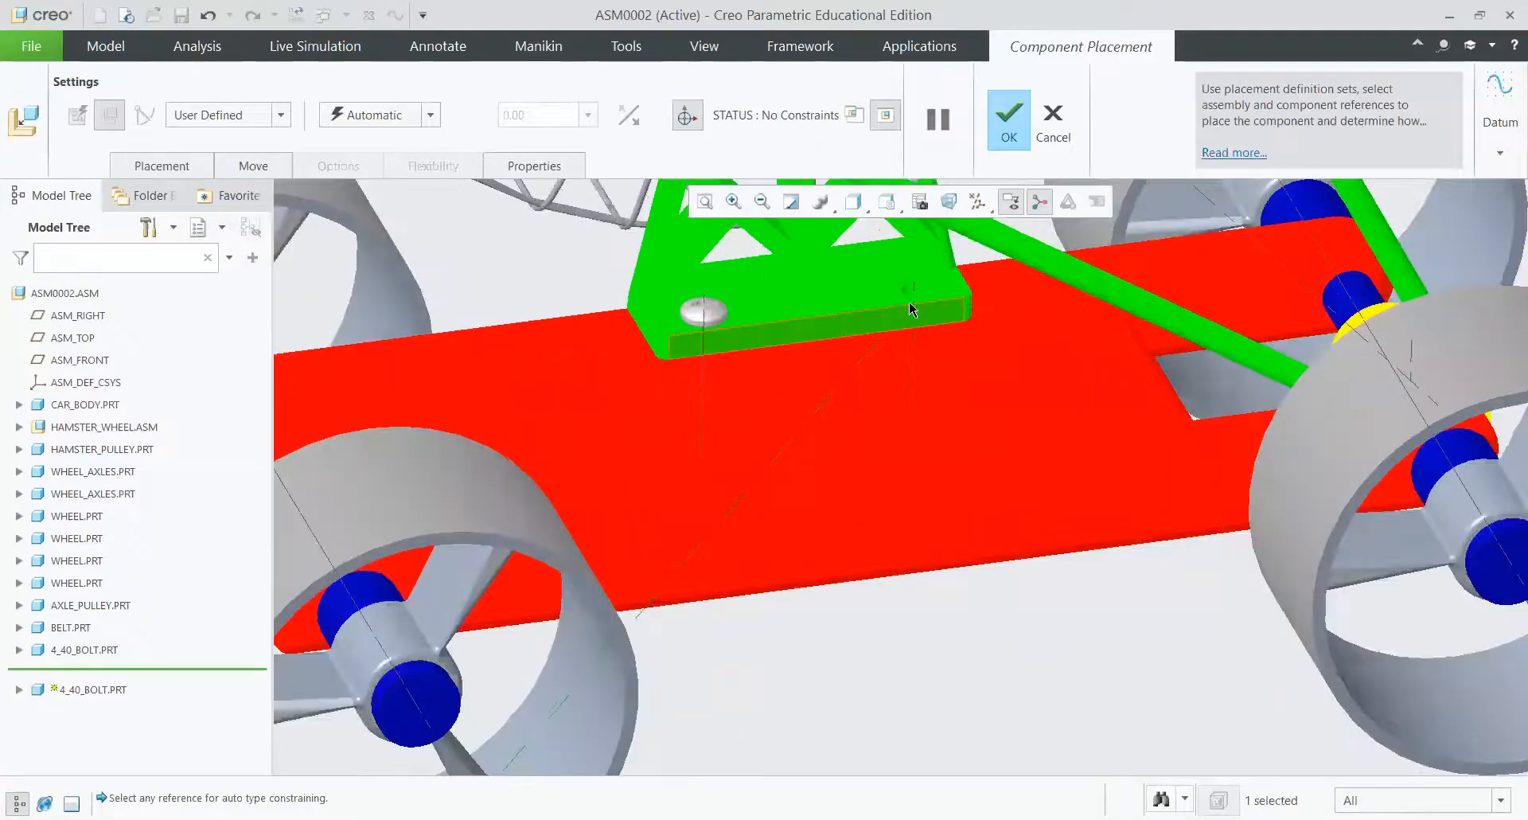
click(912, 285)
scroll(861, 416, up, 1)
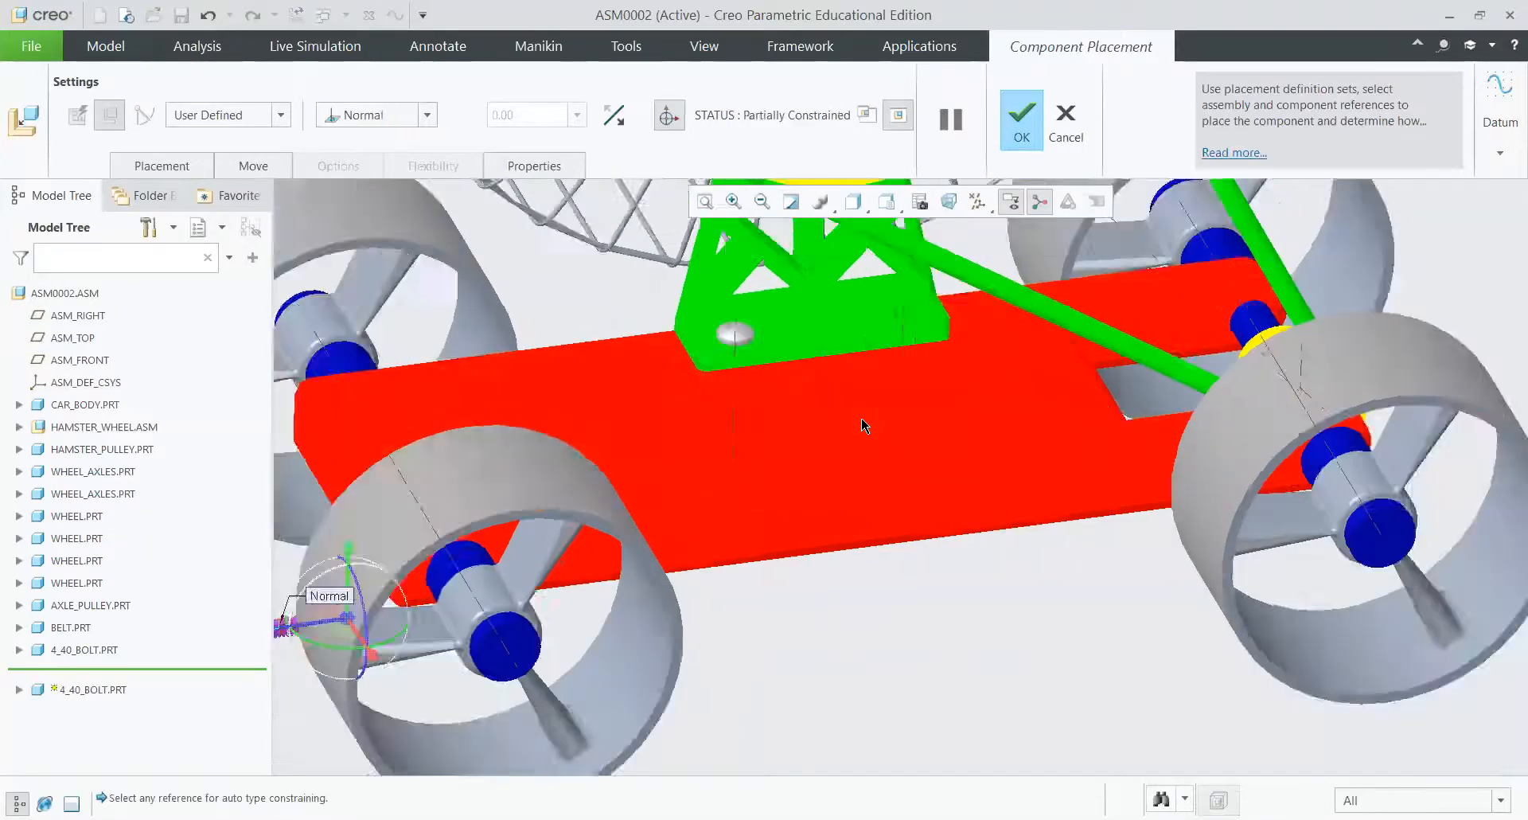
scroll(861, 417, up, 5)
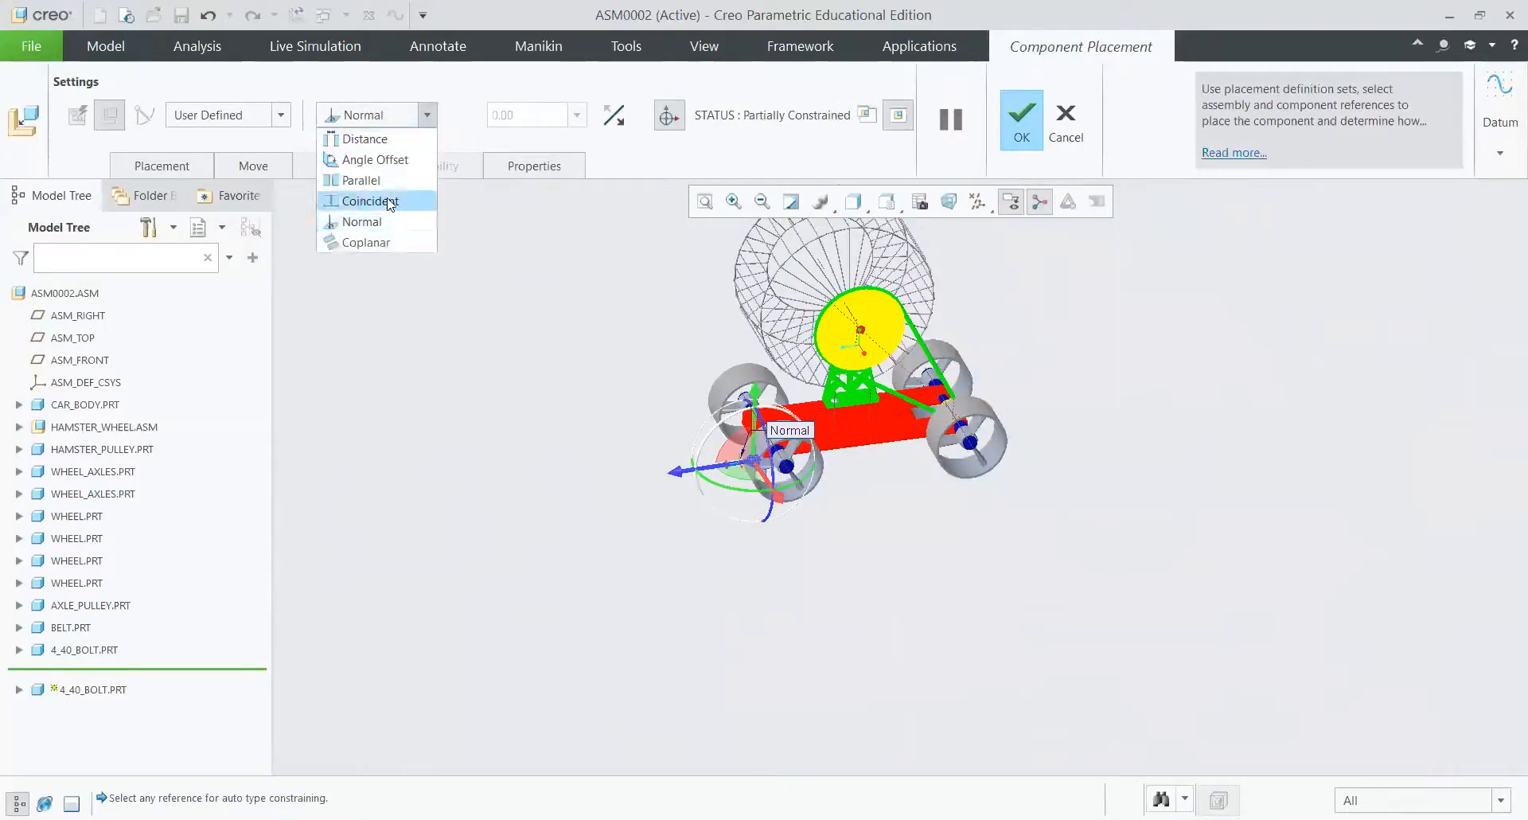
click(383, 201)
Step: Slide the second bolt up along the hole's axis so the underside of its head is accessible
scroll(858, 389, down, 5)
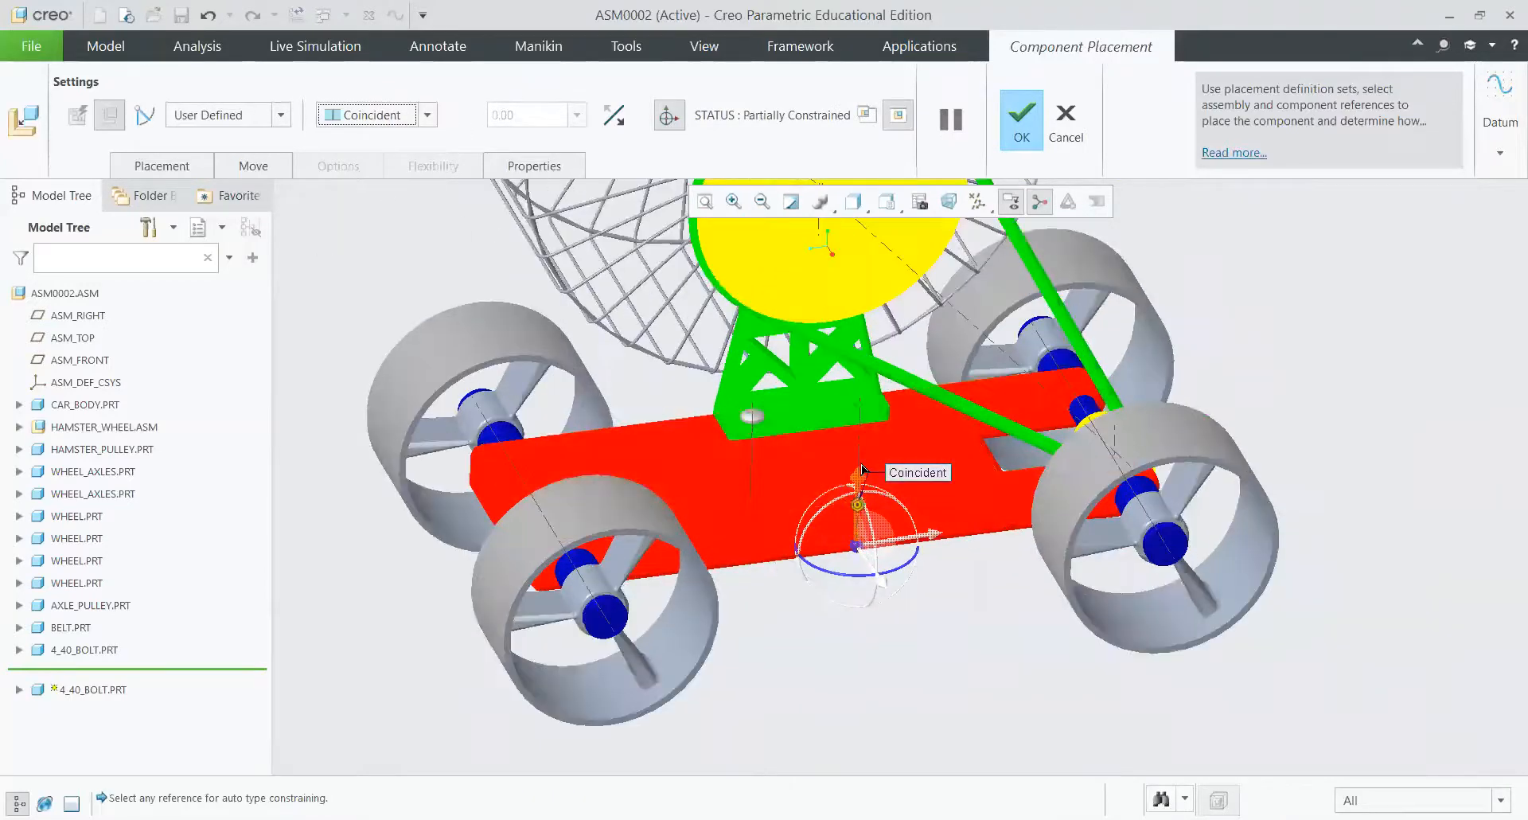
drag(860, 318, 861, 347)
scroll(777, 451, up, 5)
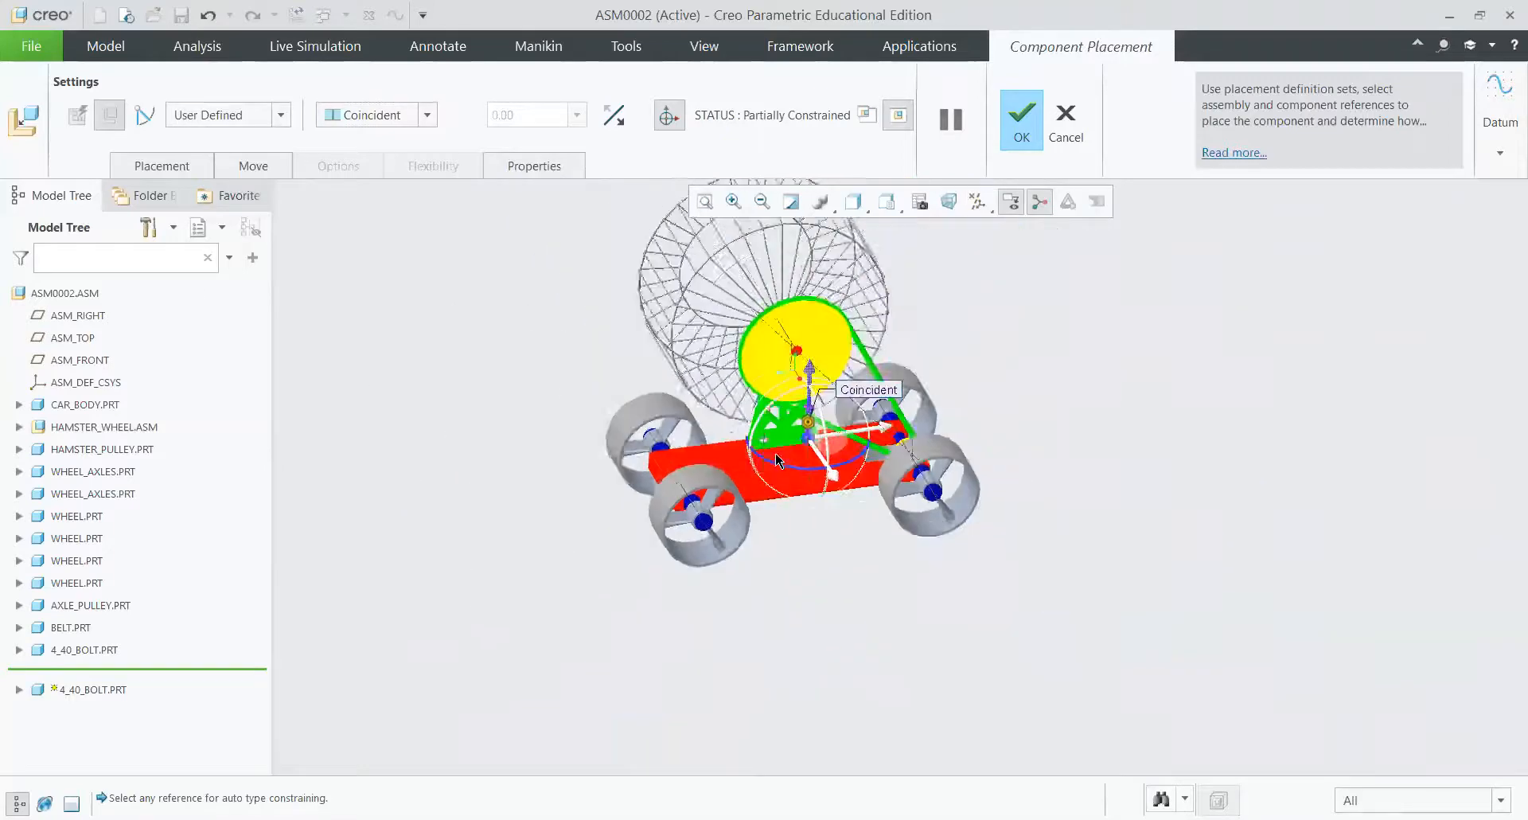
Step: Make the underside of the second bolt's head Coincident with the top face of the bracket's base and accept the placement
middle_drag(775, 451, 859, 421)
scroll(859, 425, down, 8)
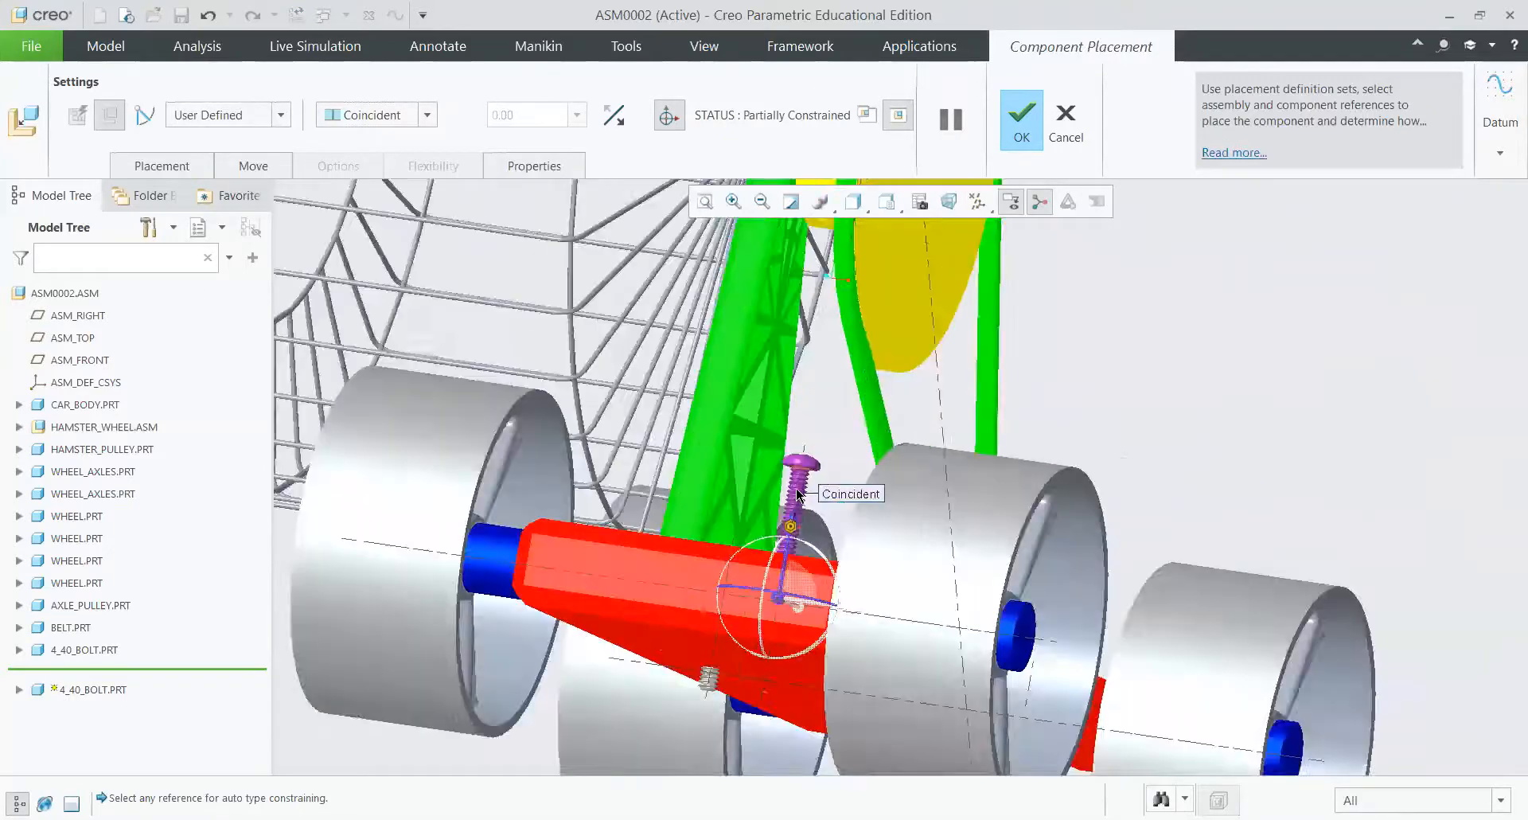
scroll(806, 469, down, 5)
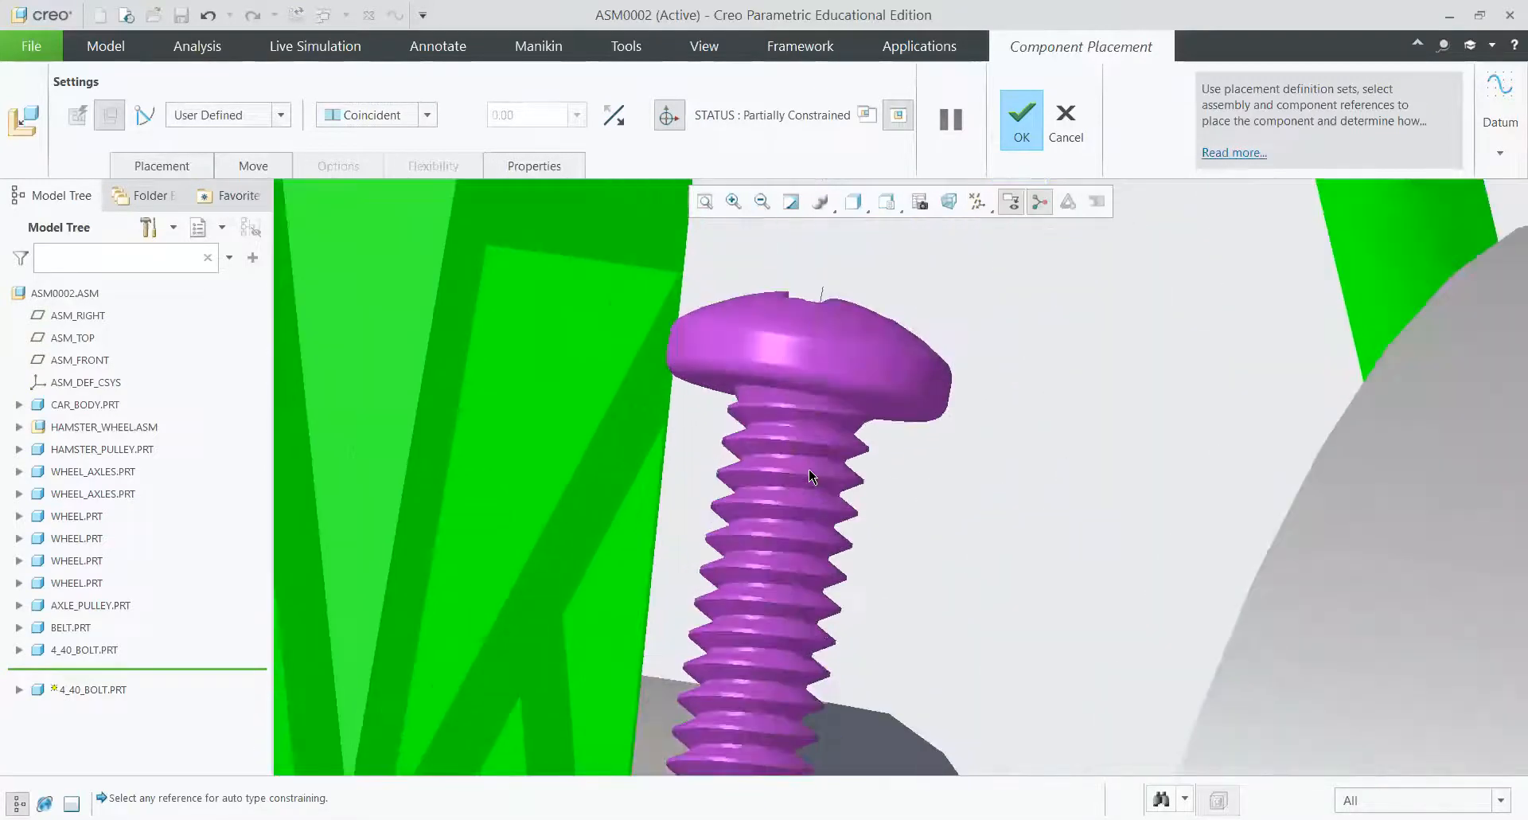
click(714, 387)
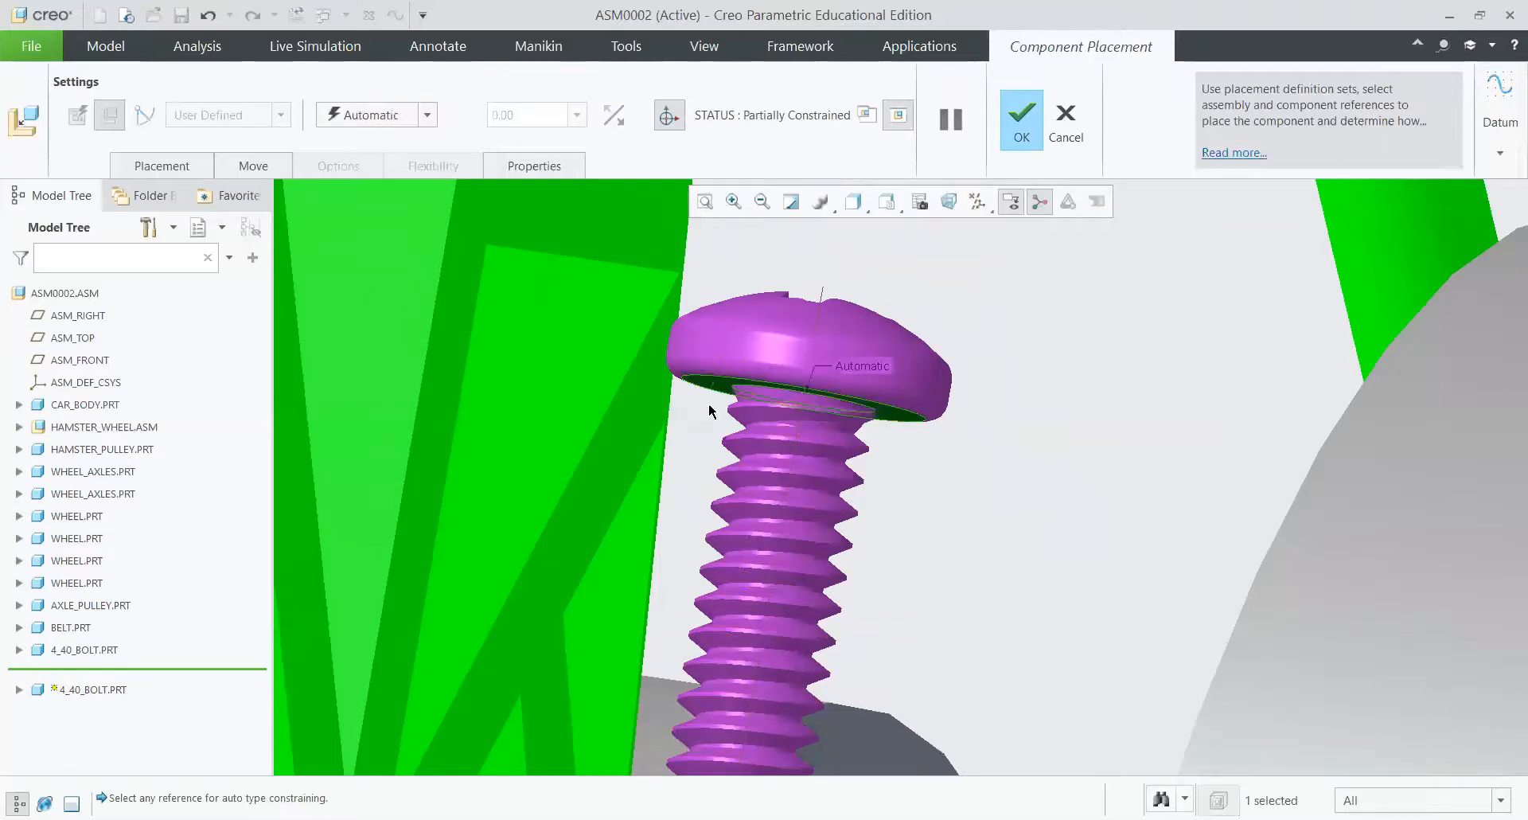
scroll(709, 400, up, 5)
middle_drag(726, 398, 740, 478)
click(740, 480)
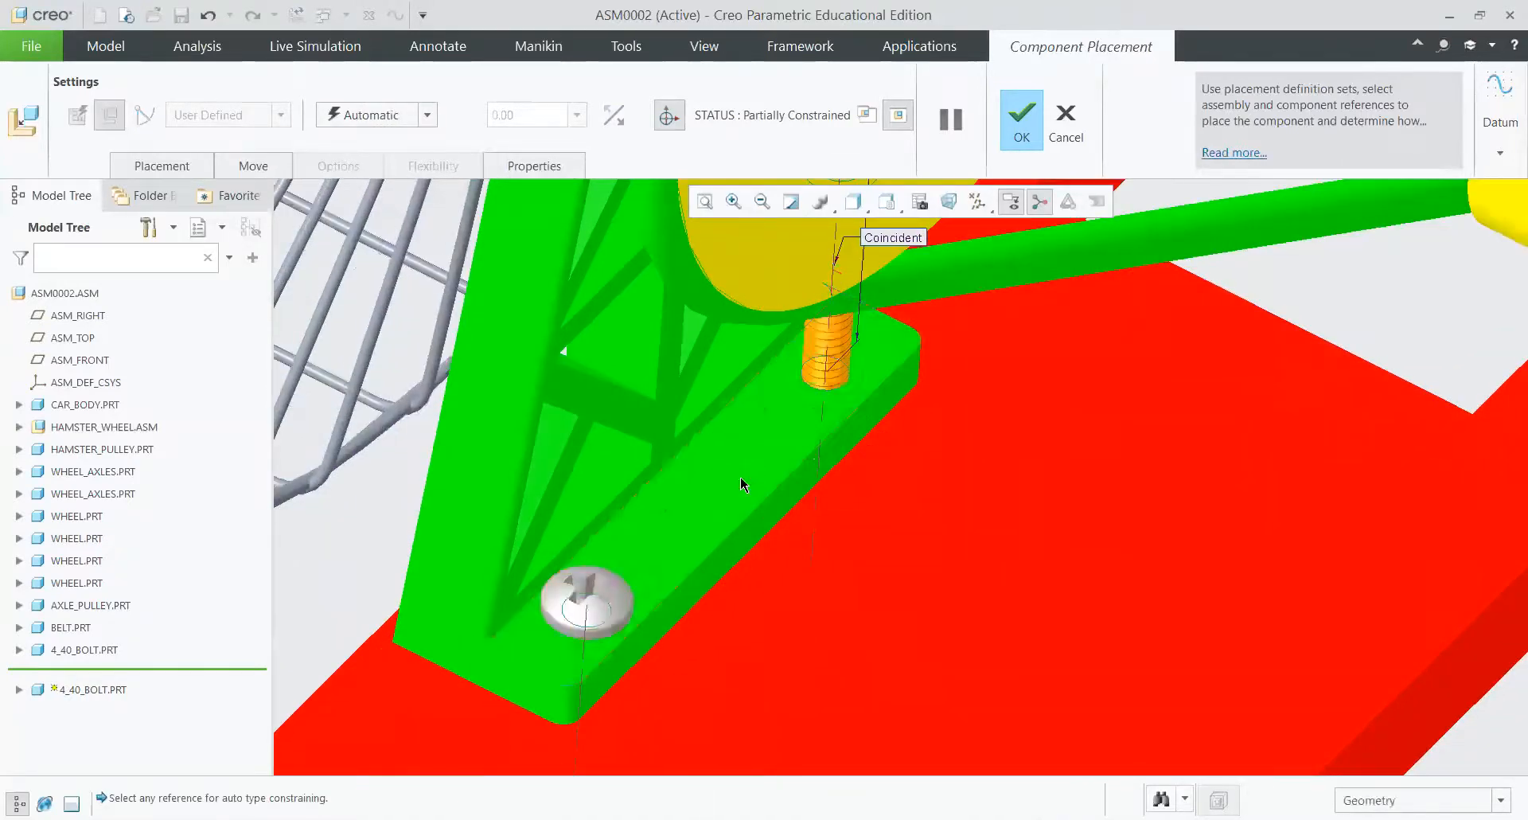
click(396, 116)
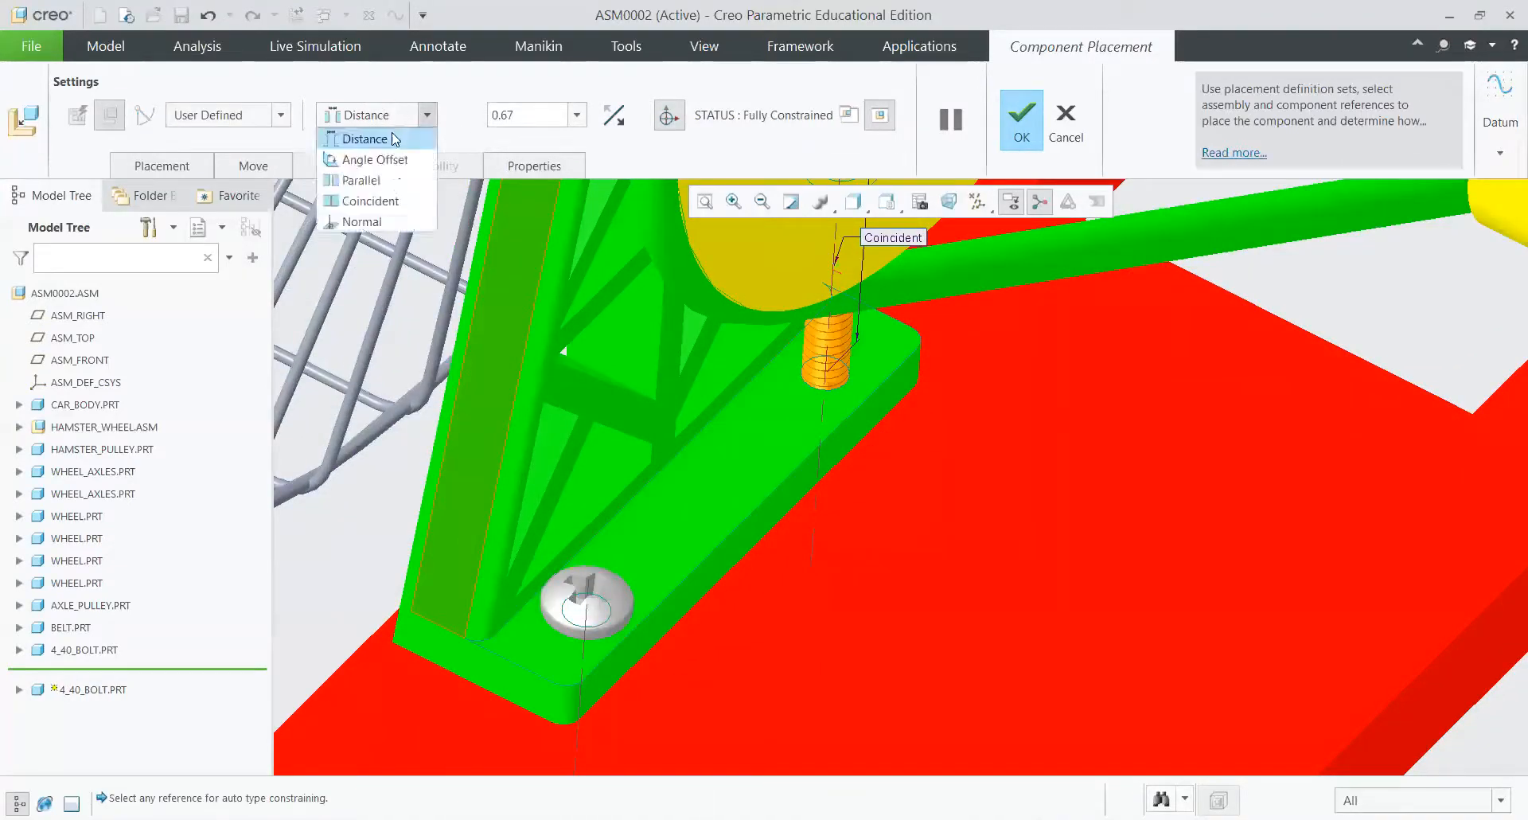
click(370, 201)
click(1012, 143)
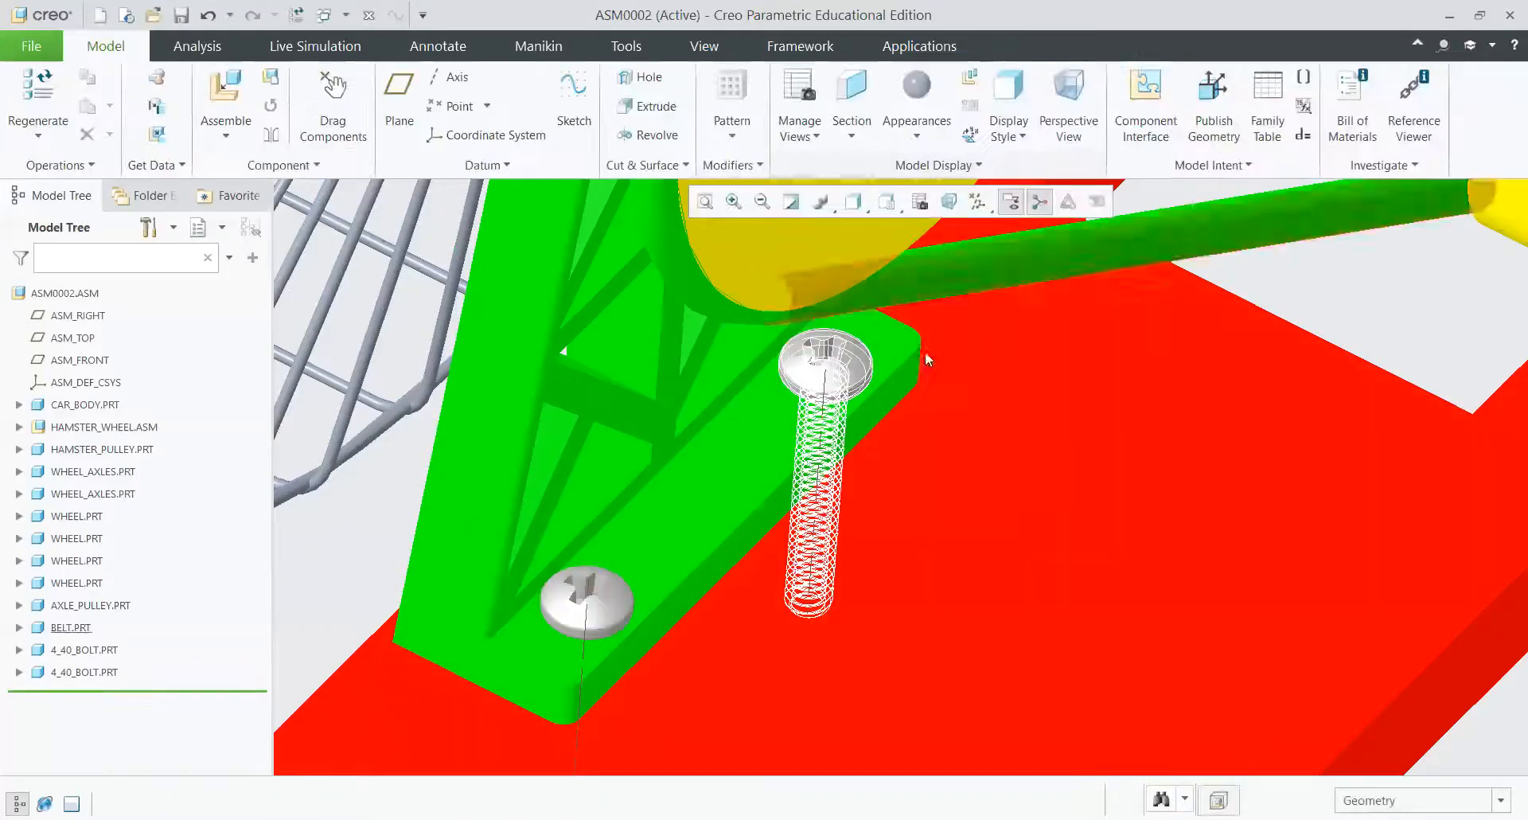
Step: Bring 4_40_nut.prt into the assembly and move it down, clear of the car body
scroll(919, 366, up, 5)
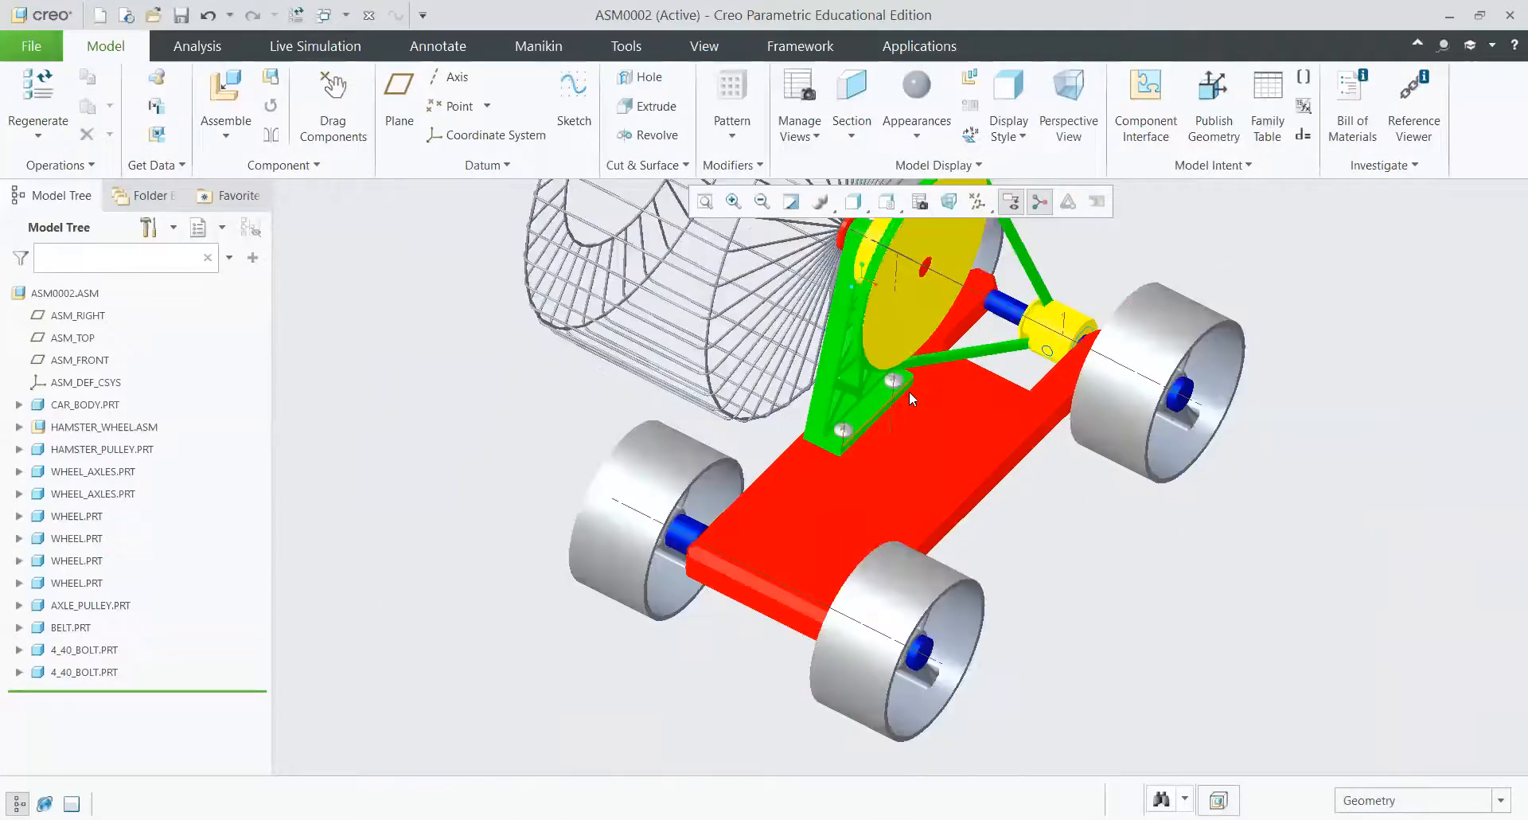
middle_drag(909, 390, 874, 426)
scroll(874, 426, down, 5)
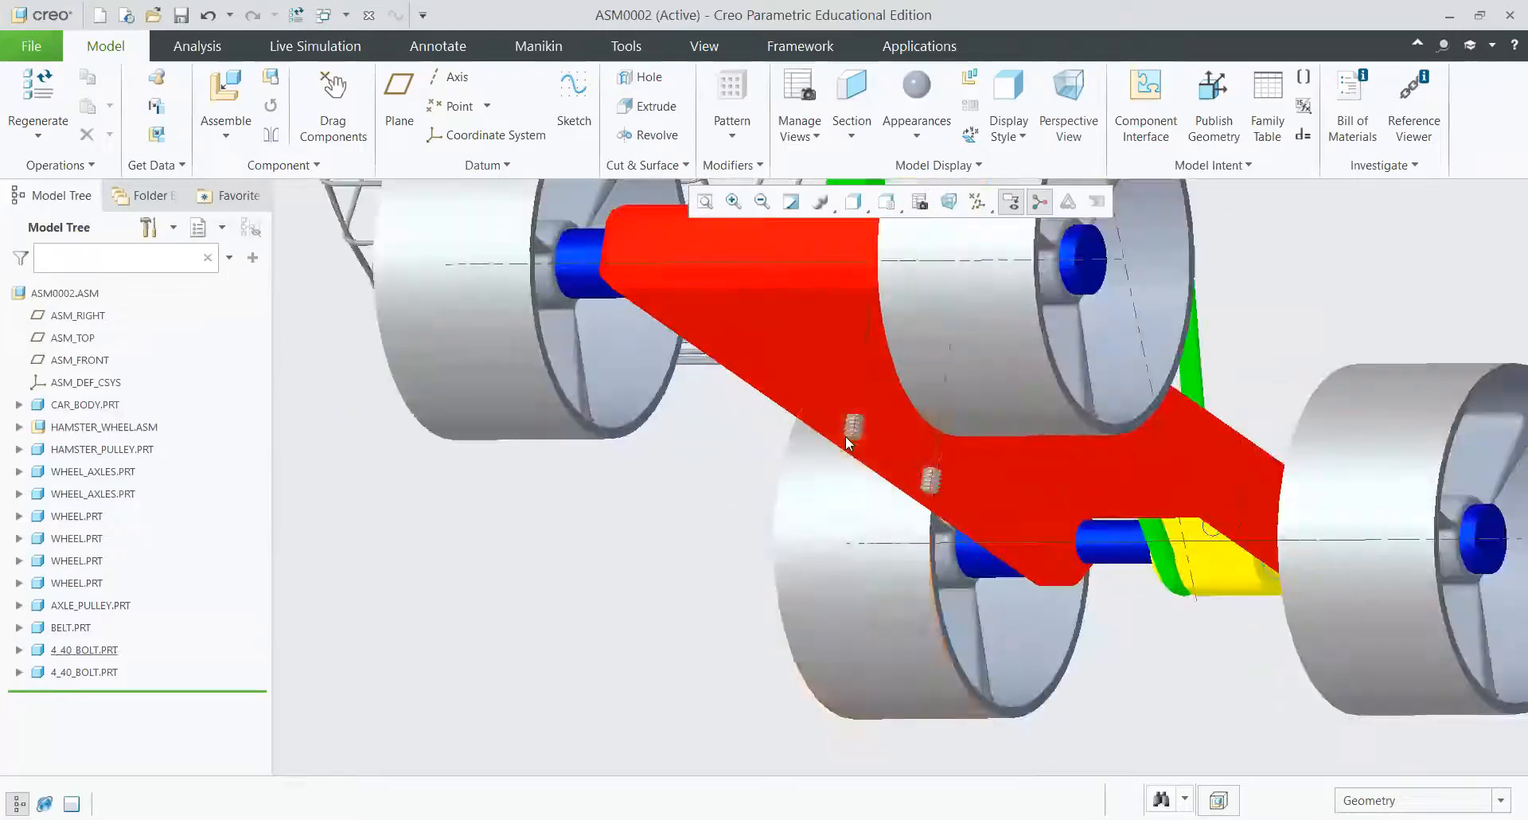
click(237, 117)
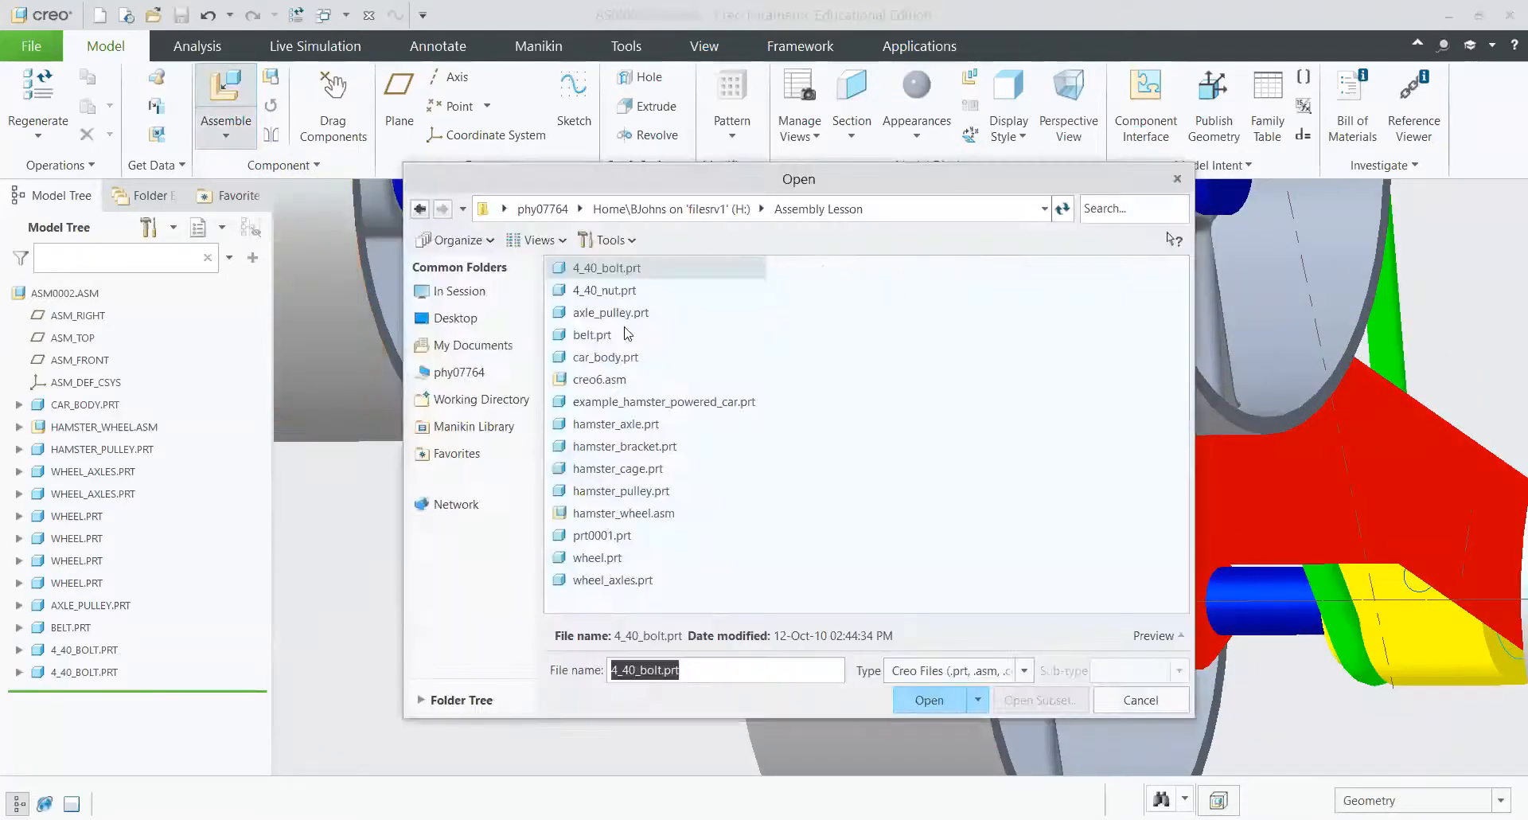
double_click(620, 293)
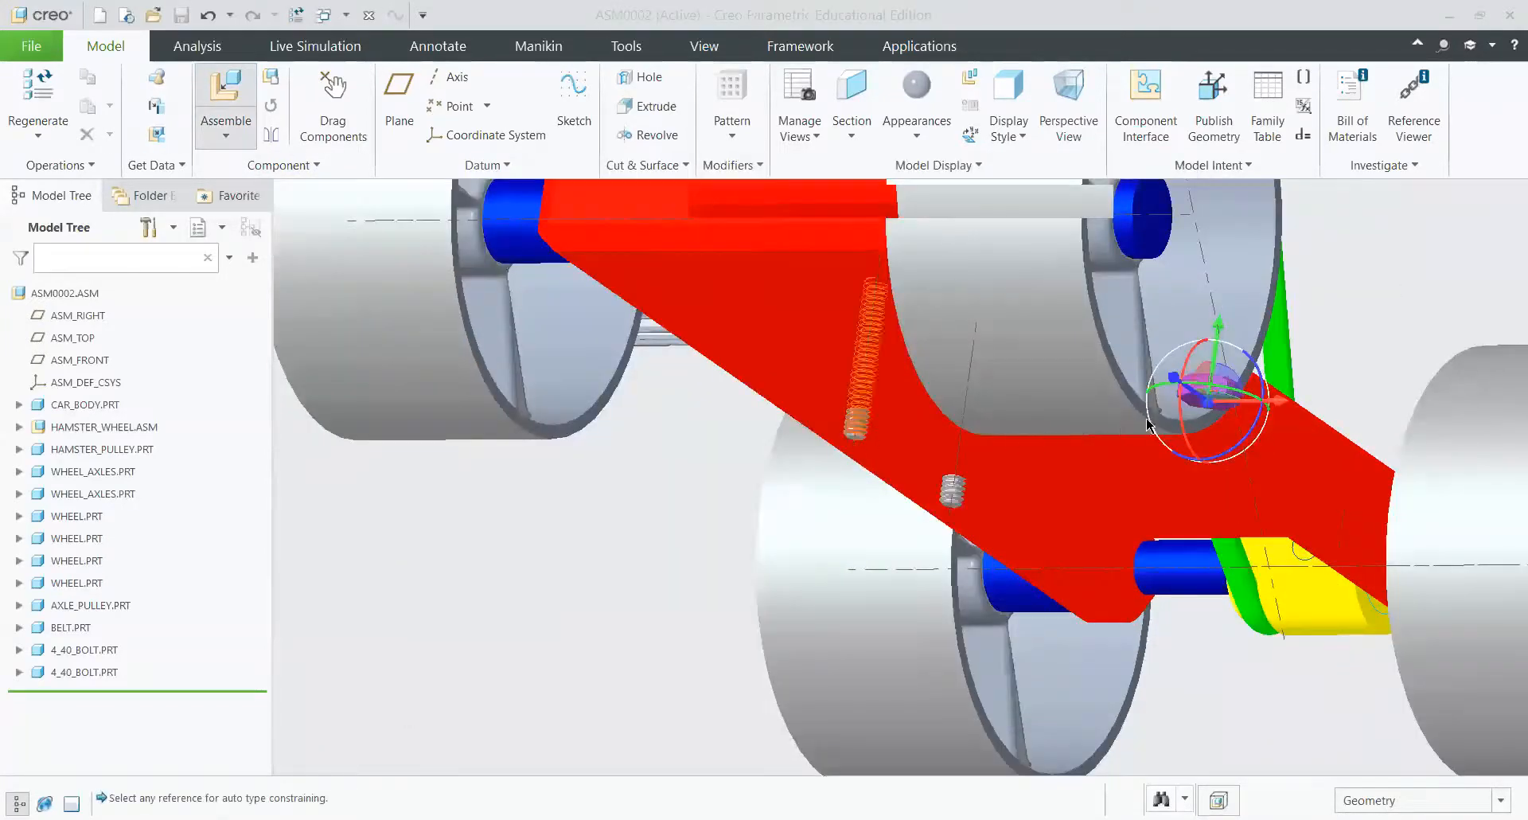
scroll(1145, 426, up, 5)
drag(1130, 414, 1101, 585)
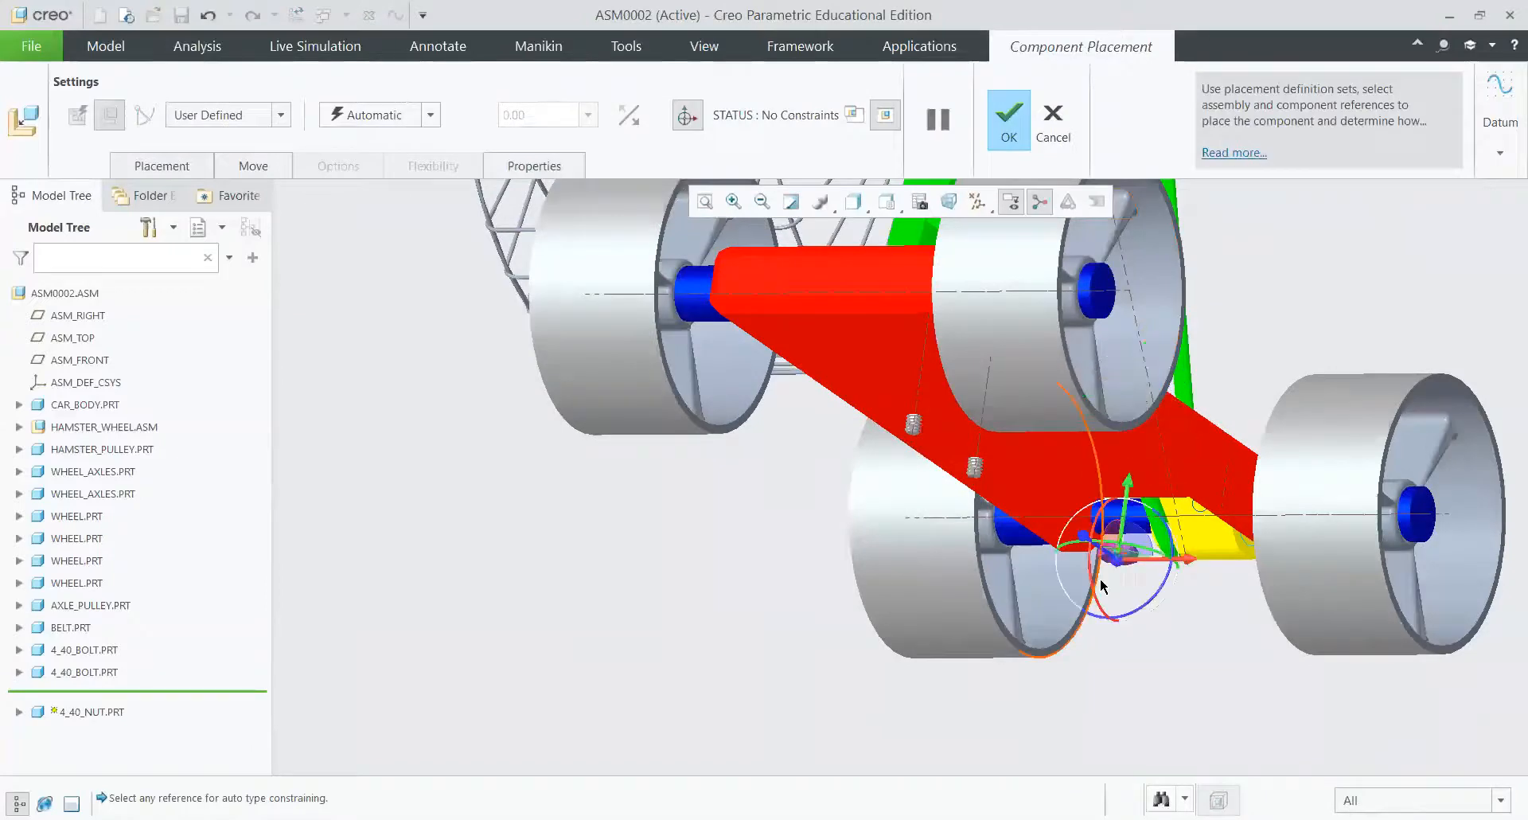
Step: Make the nut's axis Coincident with the axis of the bracket bolt farther from the axle pulley
scroll(1101, 585, down, 5)
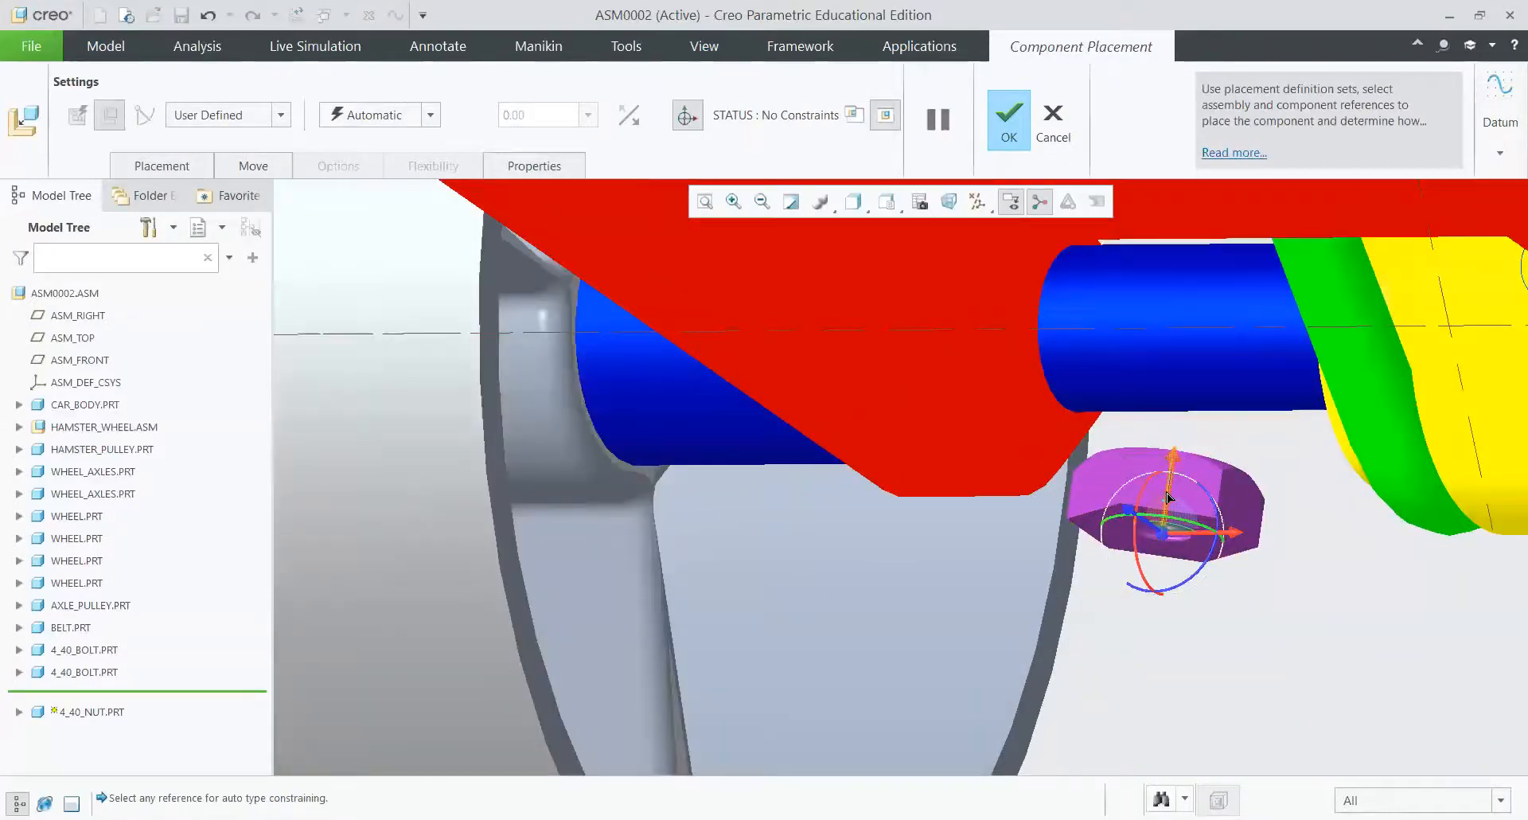
middle_drag(1167, 498, 961, 624)
scroll(1135, 499, up, 4)
scroll(898, 576, down, 4)
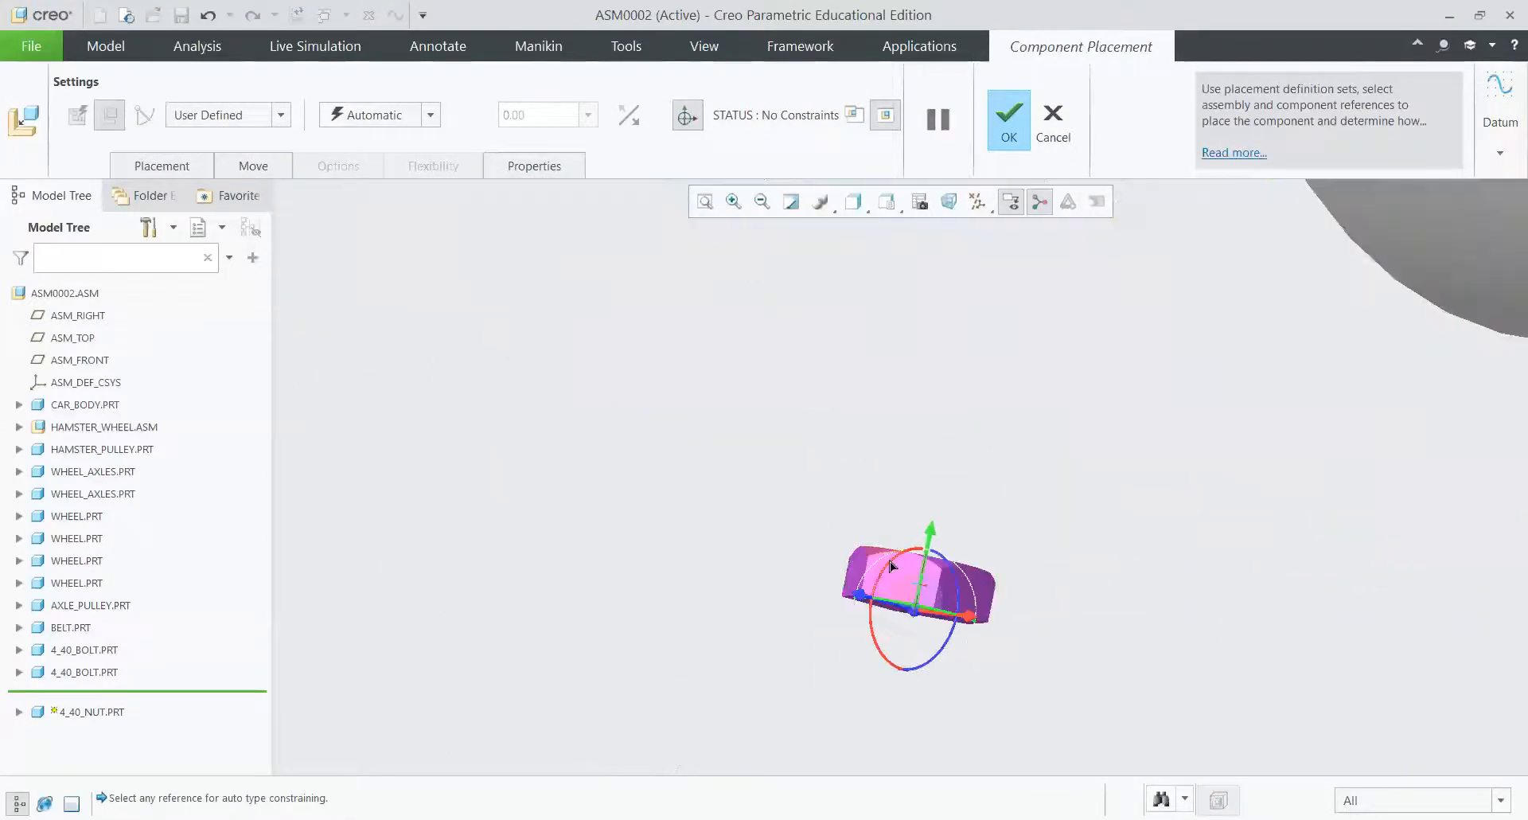
scroll(891, 565, down, 6)
click(966, 563)
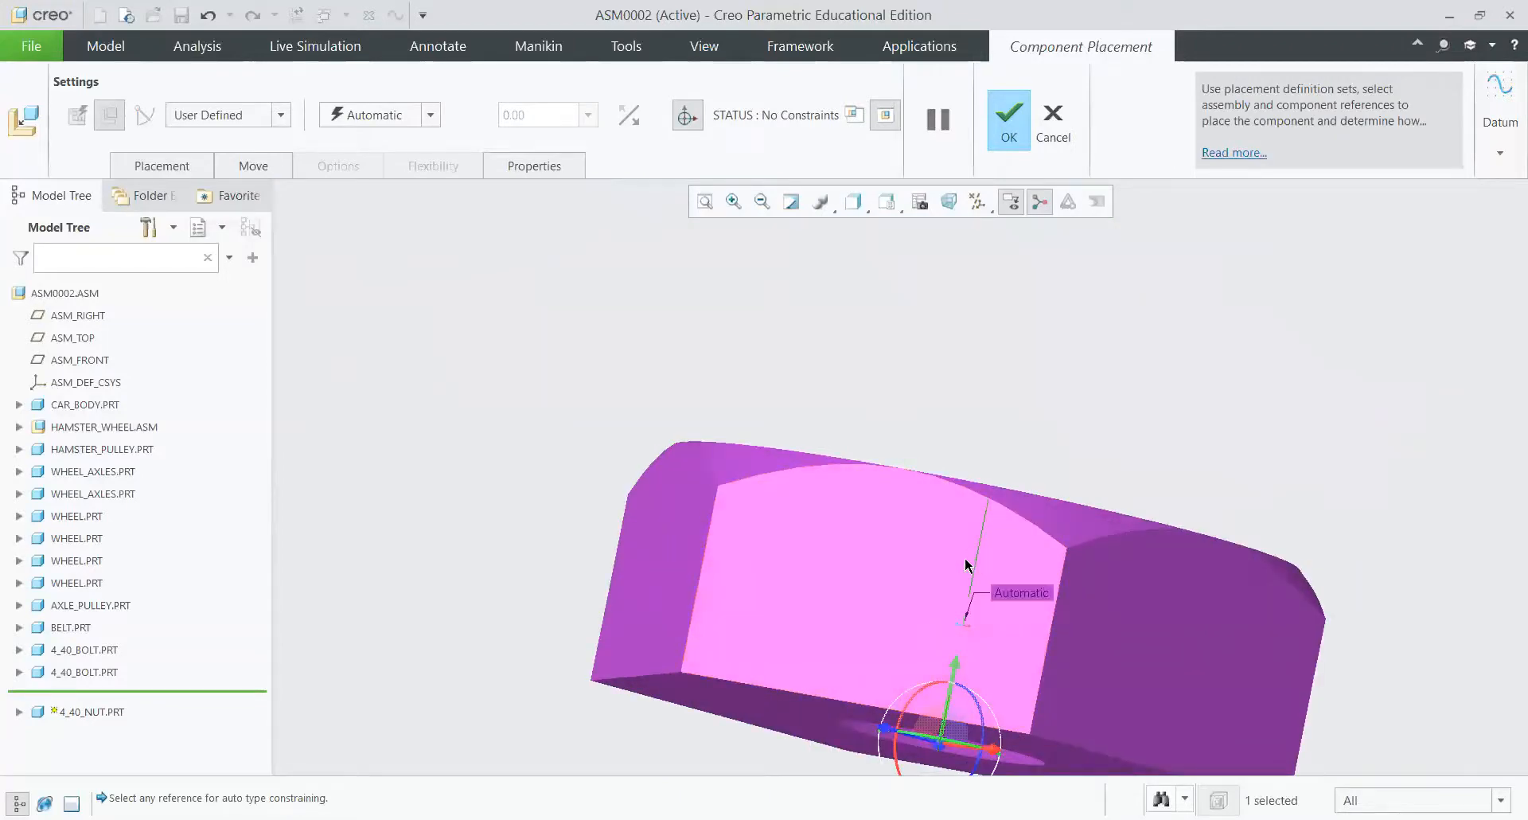
scroll(965, 561, up, 8)
middle_drag(899, 471, 909, 441)
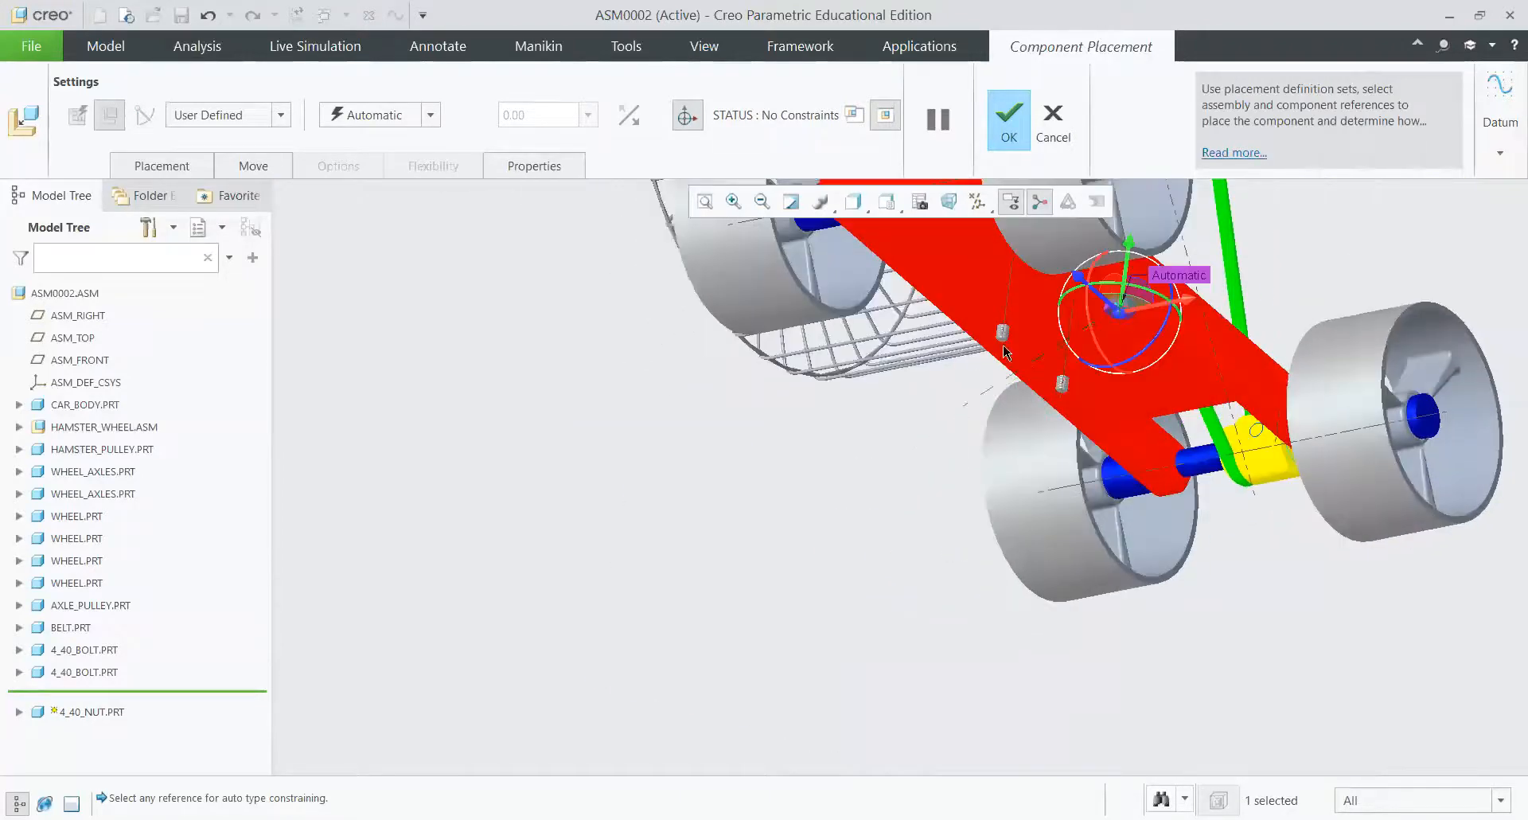
scroll(1002, 347, down, 6)
click(1006, 308)
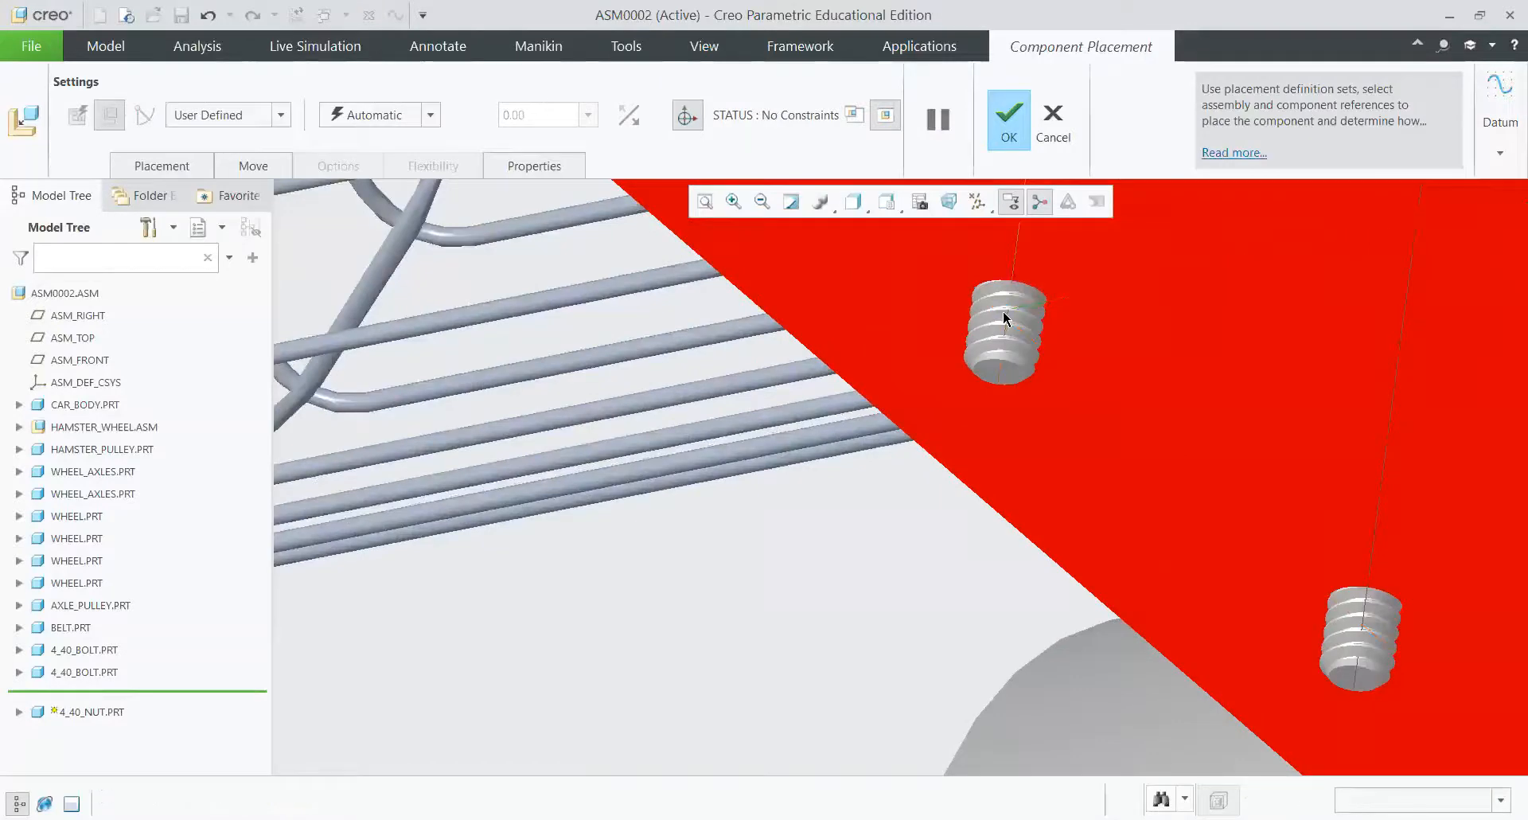
click(360, 118)
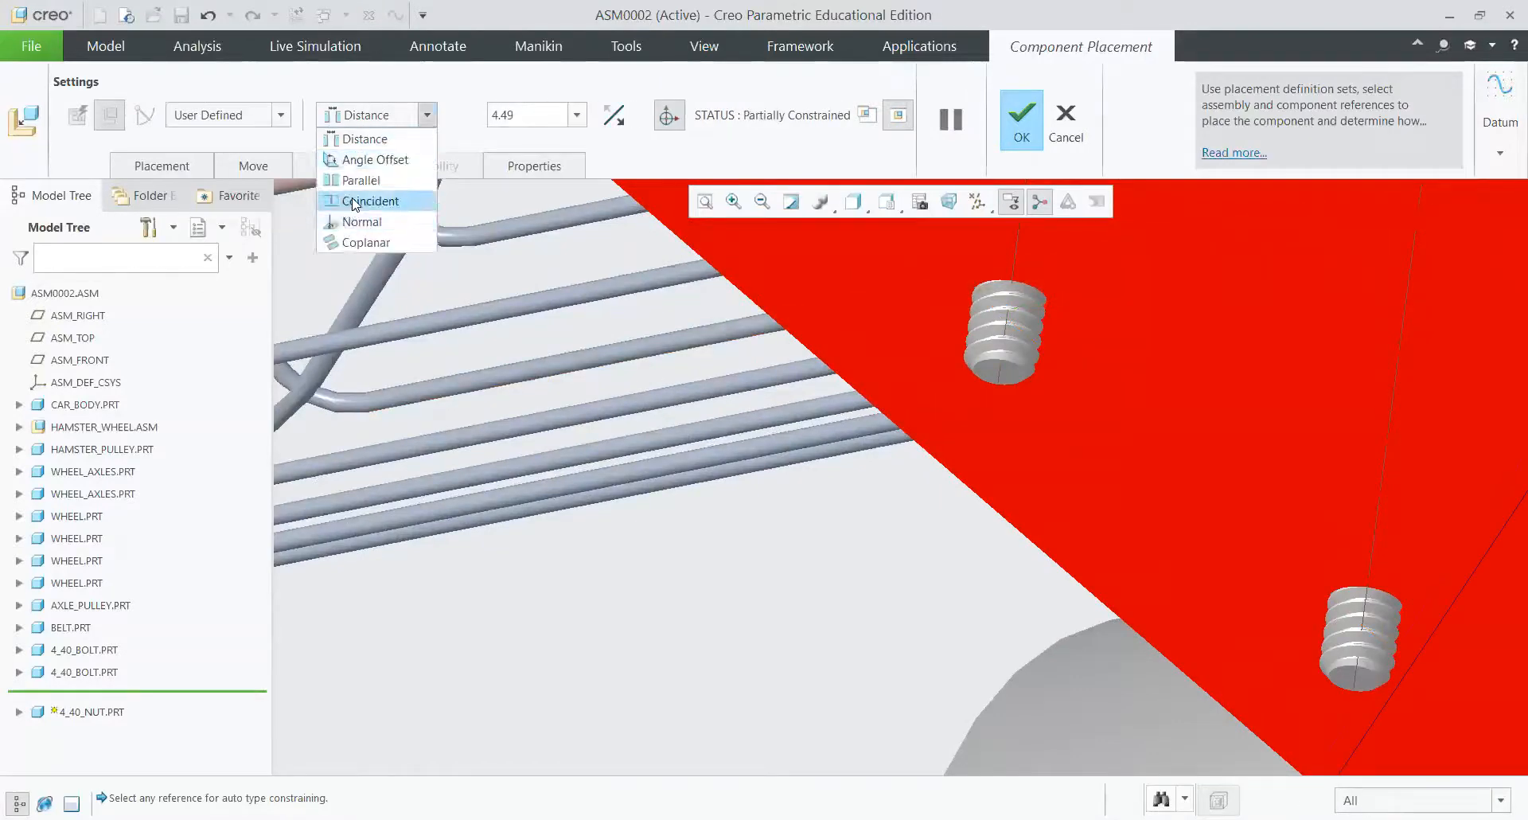
click(370, 201)
Step: Make the nut's top face Coincident with the underside of the car body and accept the placement
scroll(986, 443, up, 5)
middle_drag(986, 537, 987, 557)
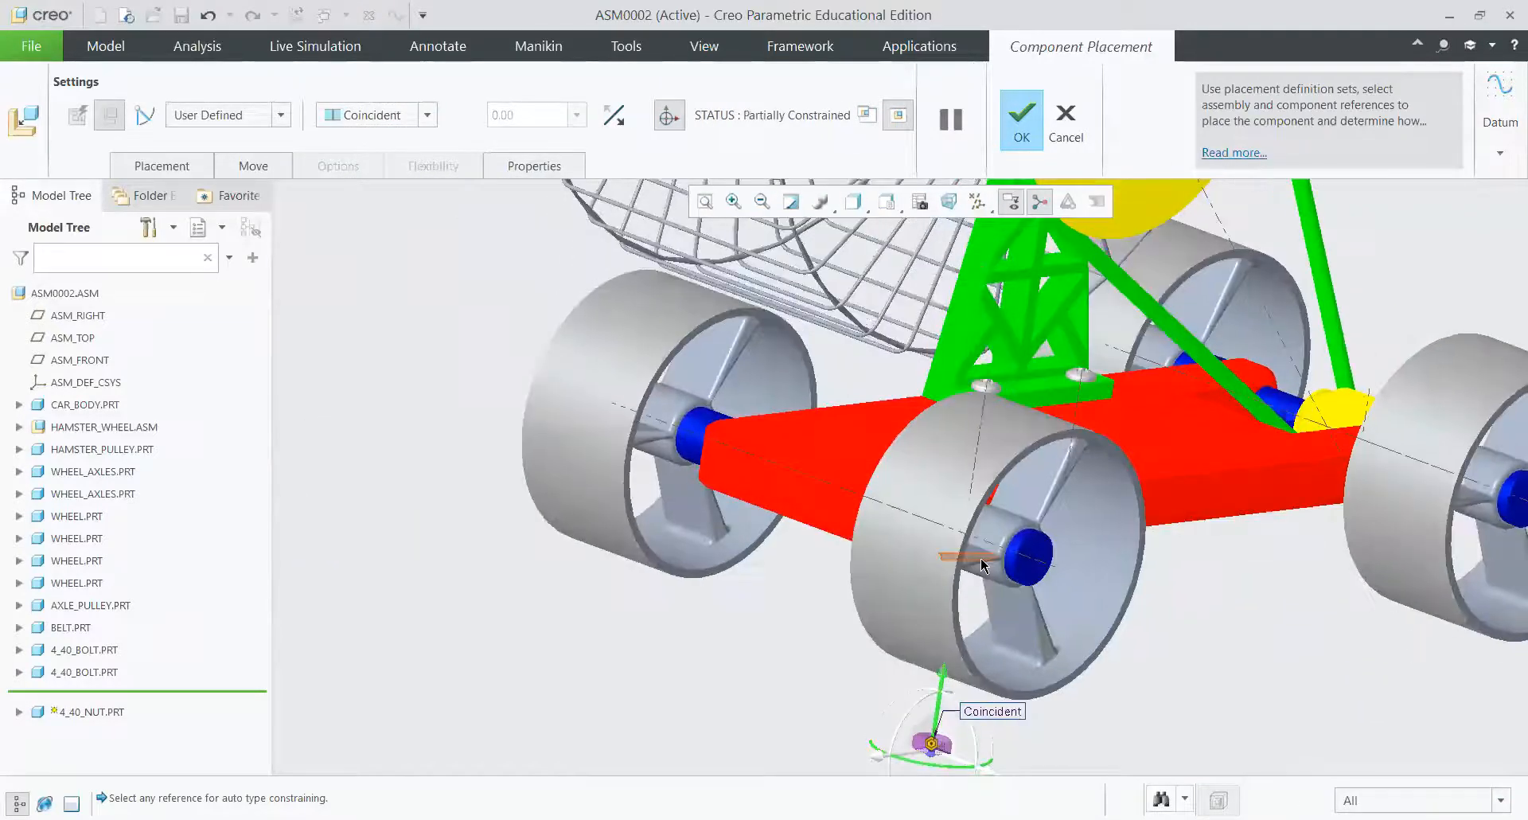
scroll(989, 525, up, 4)
scroll(961, 614, down, 9)
scroll(951, 592, down, 3)
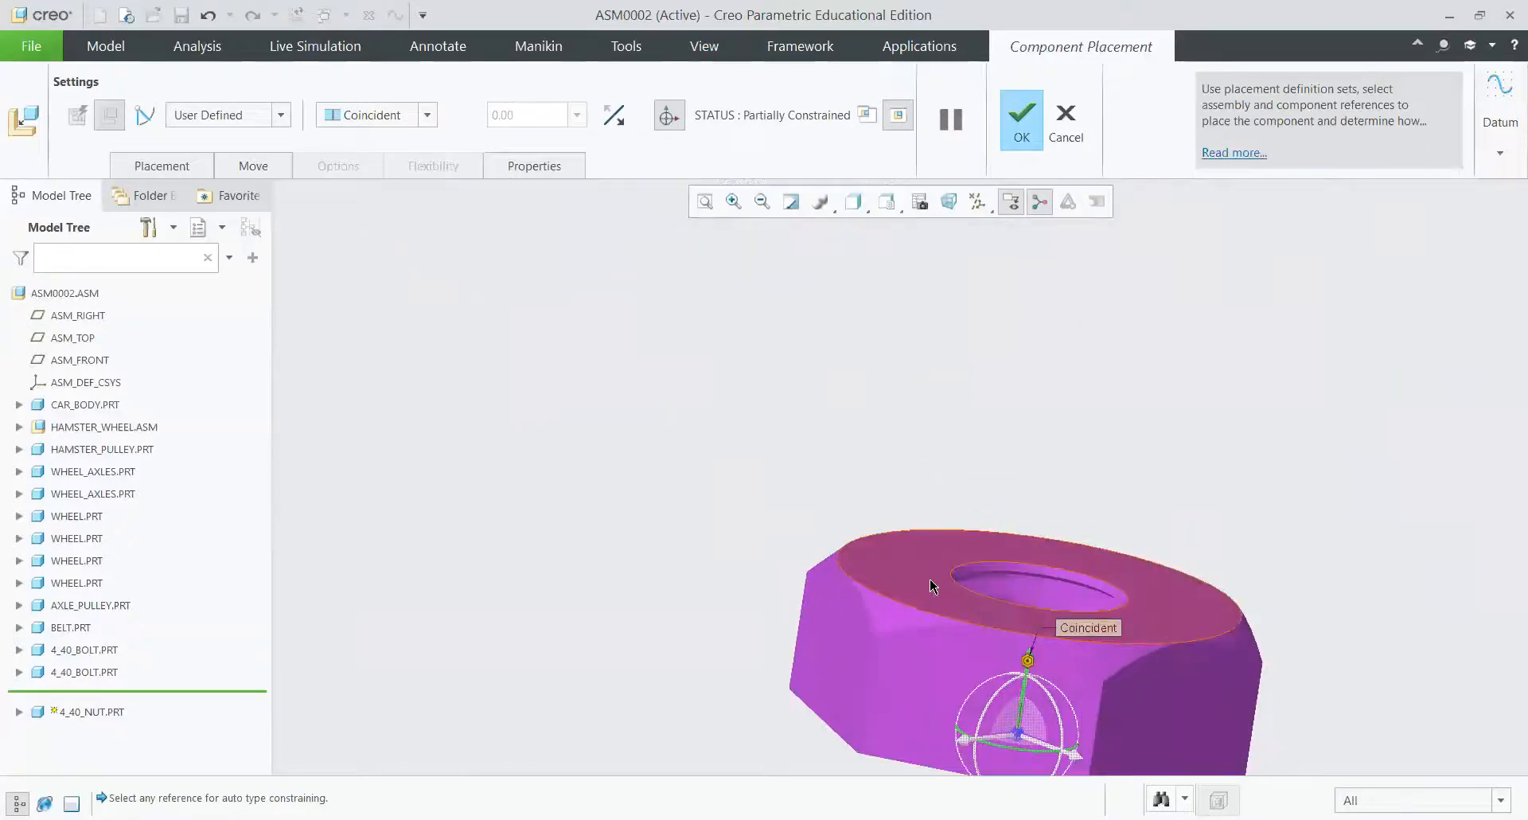
click(908, 574)
scroll(891, 569, up, 7)
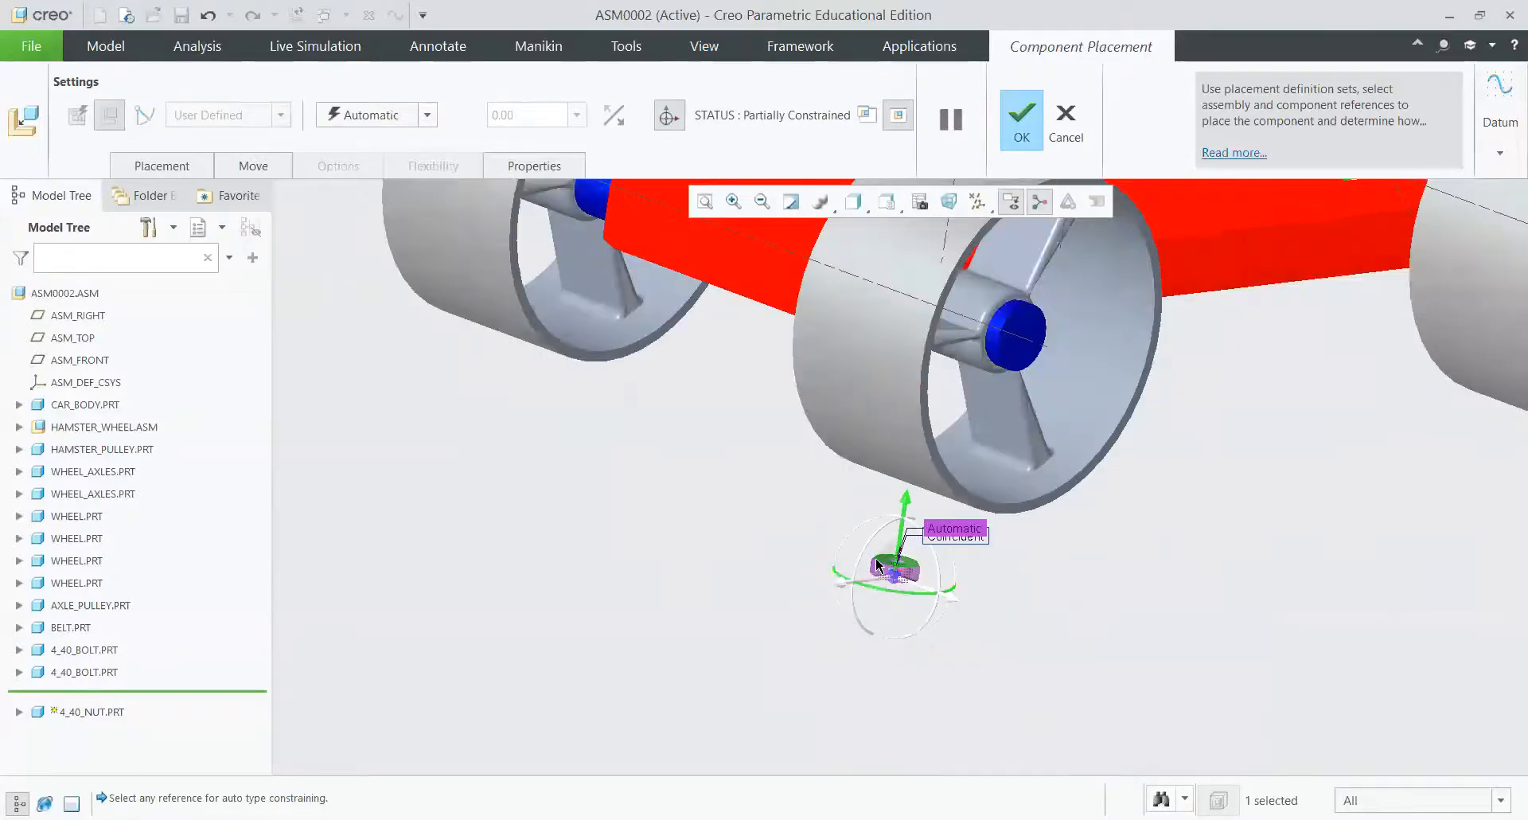
middle_drag(875, 556, 915, 345)
scroll(913, 343, down, 2)
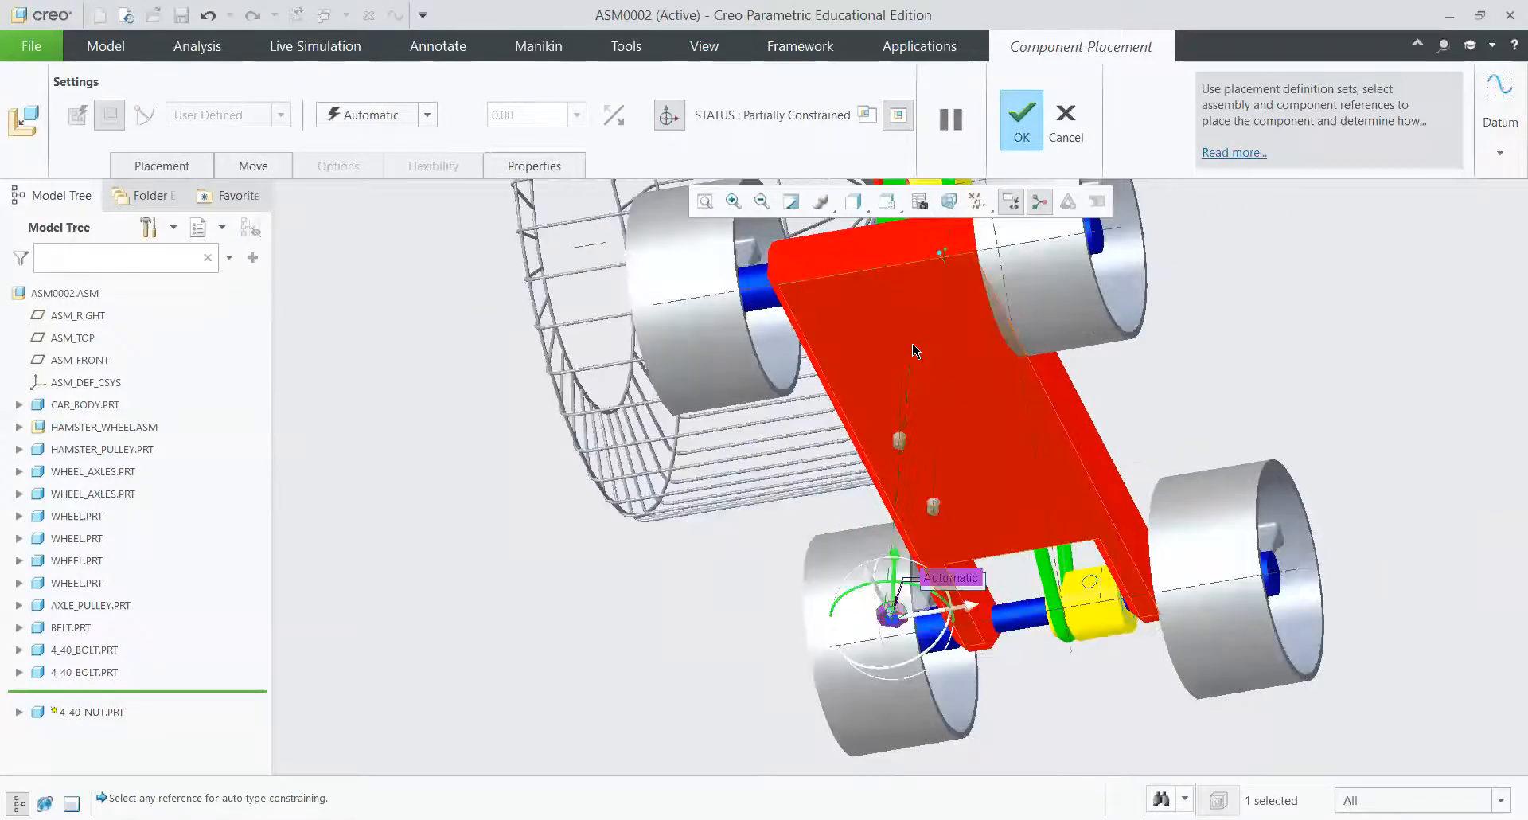
click(912, 351)
click(405, 124)
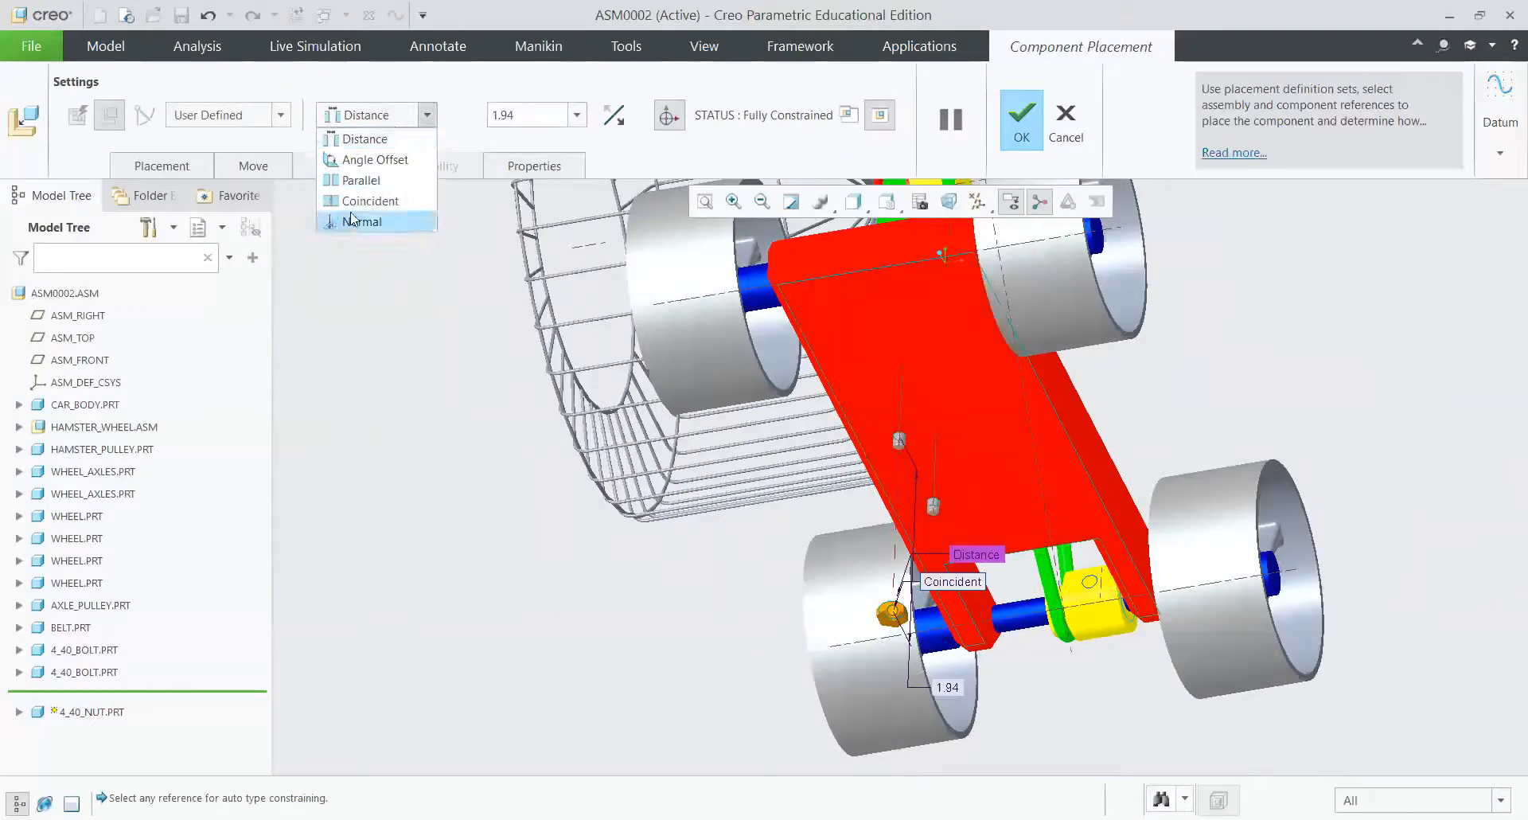
click(366, 215)
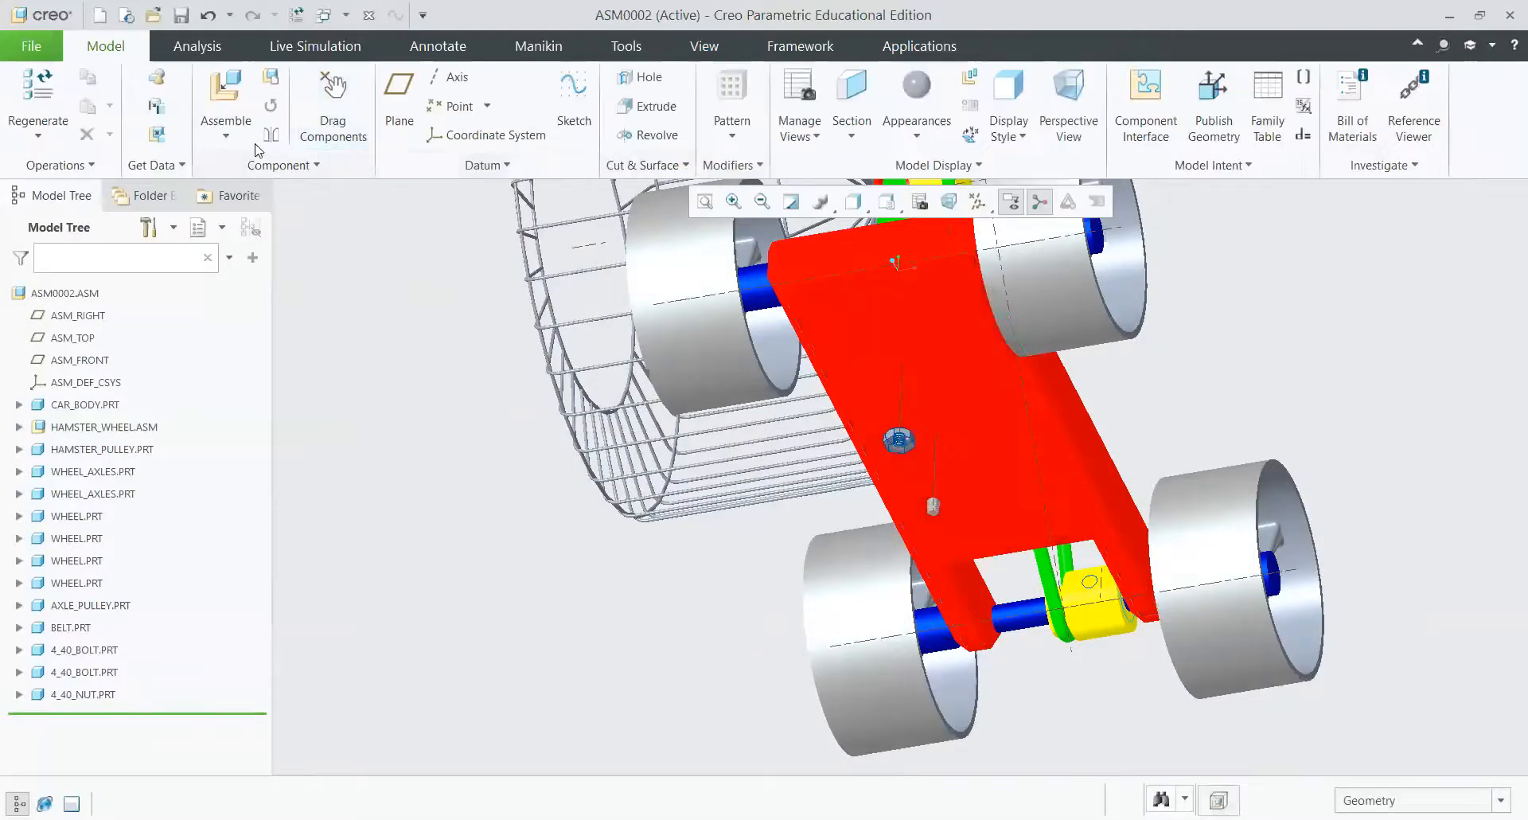
Step: Bring another 4_40_nut.prt into the assembly and make its axis Coincident with the axis of the bolt that still lacks a nut
click(225, 91)
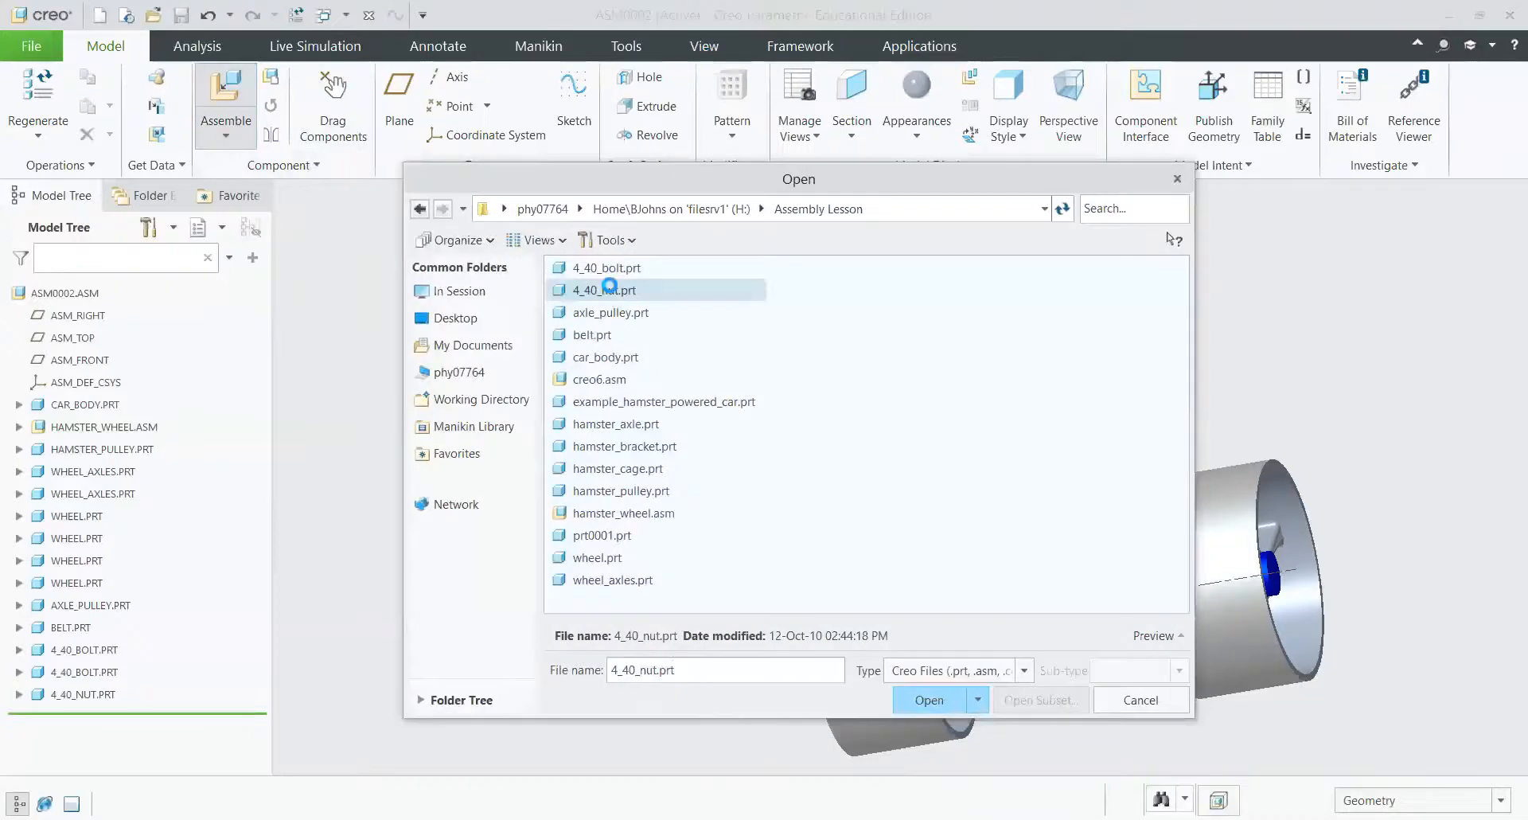
scroll(1088, 420, up, 10)
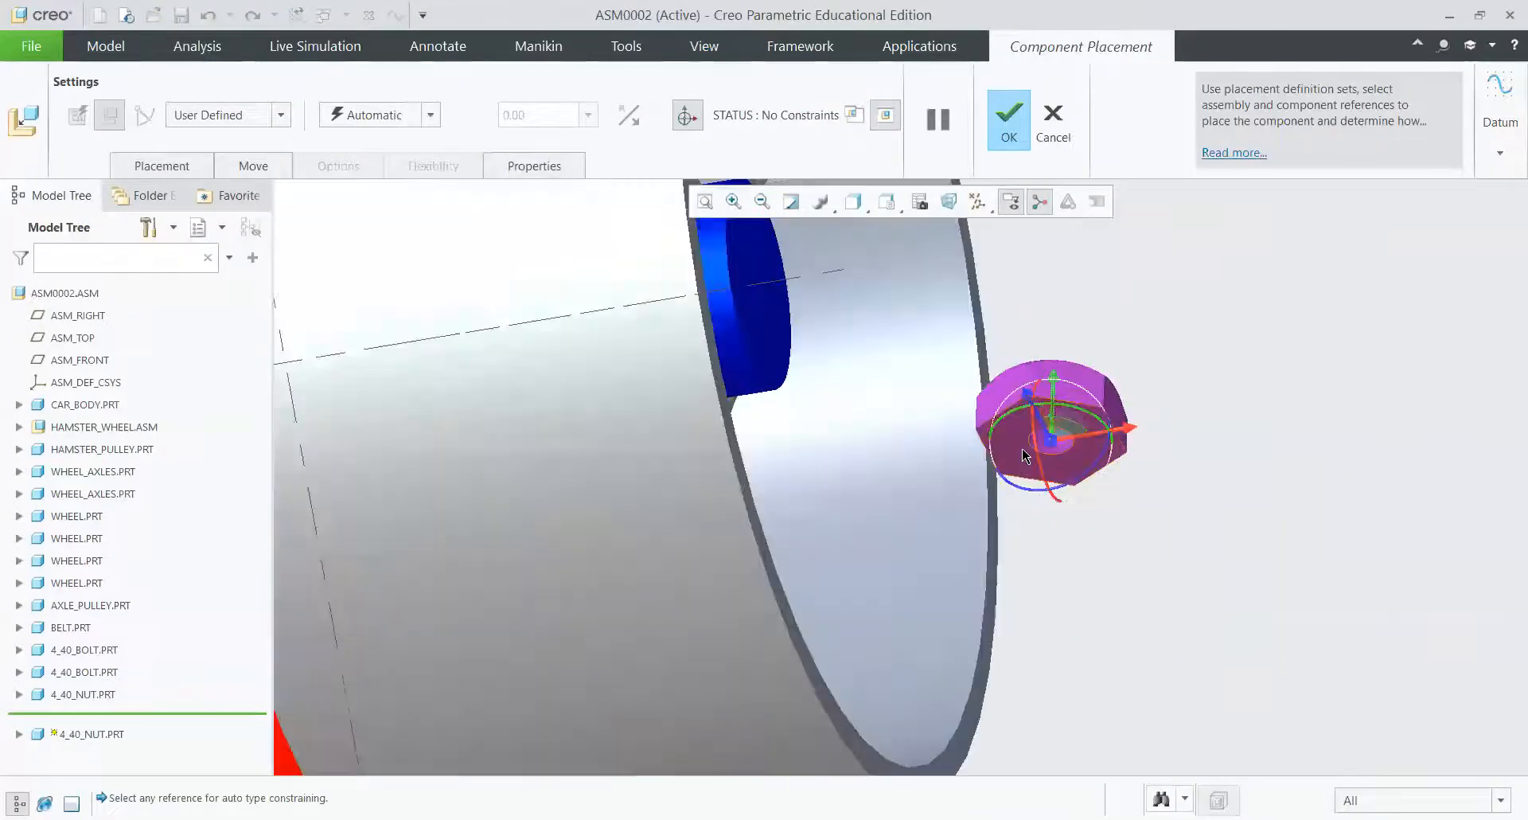
scroll(1089, 420, up, 5)
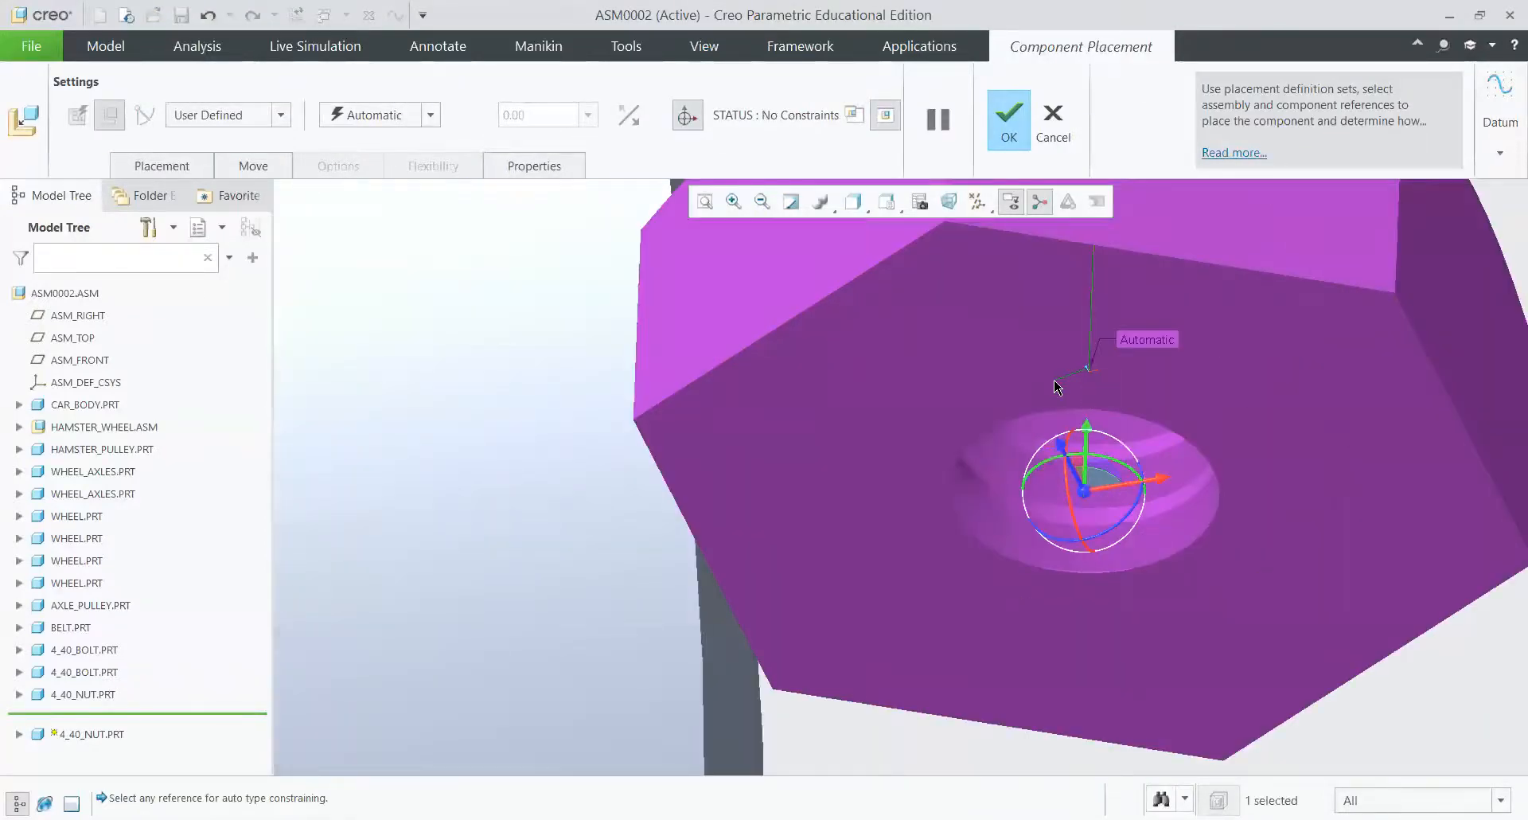
scroll(1056, 387, down, 10)
scroll(779, 716, up, 5)
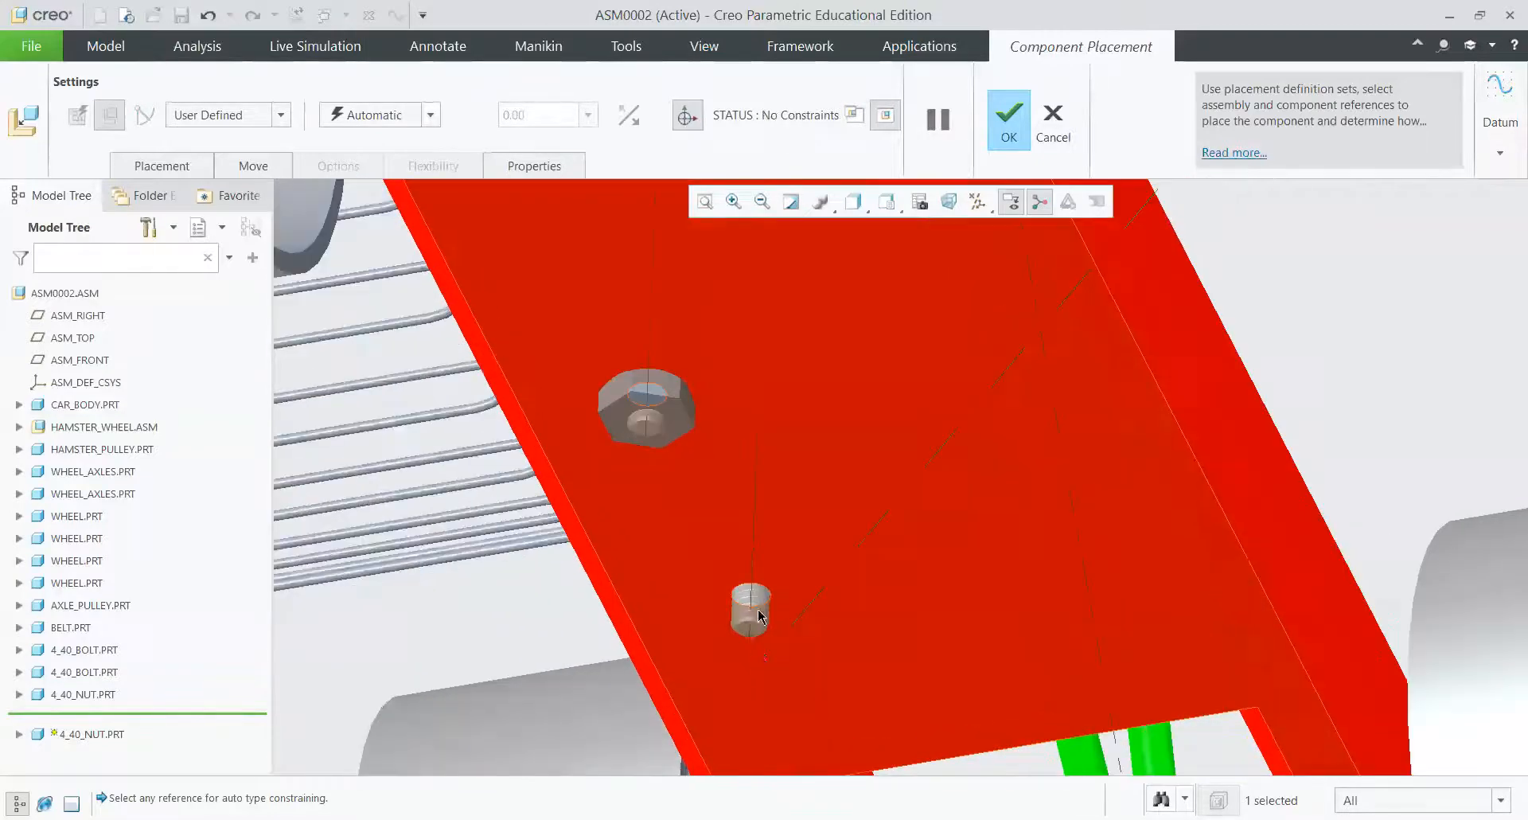
click(686, 556)
scroll(686, 557, down, 4)
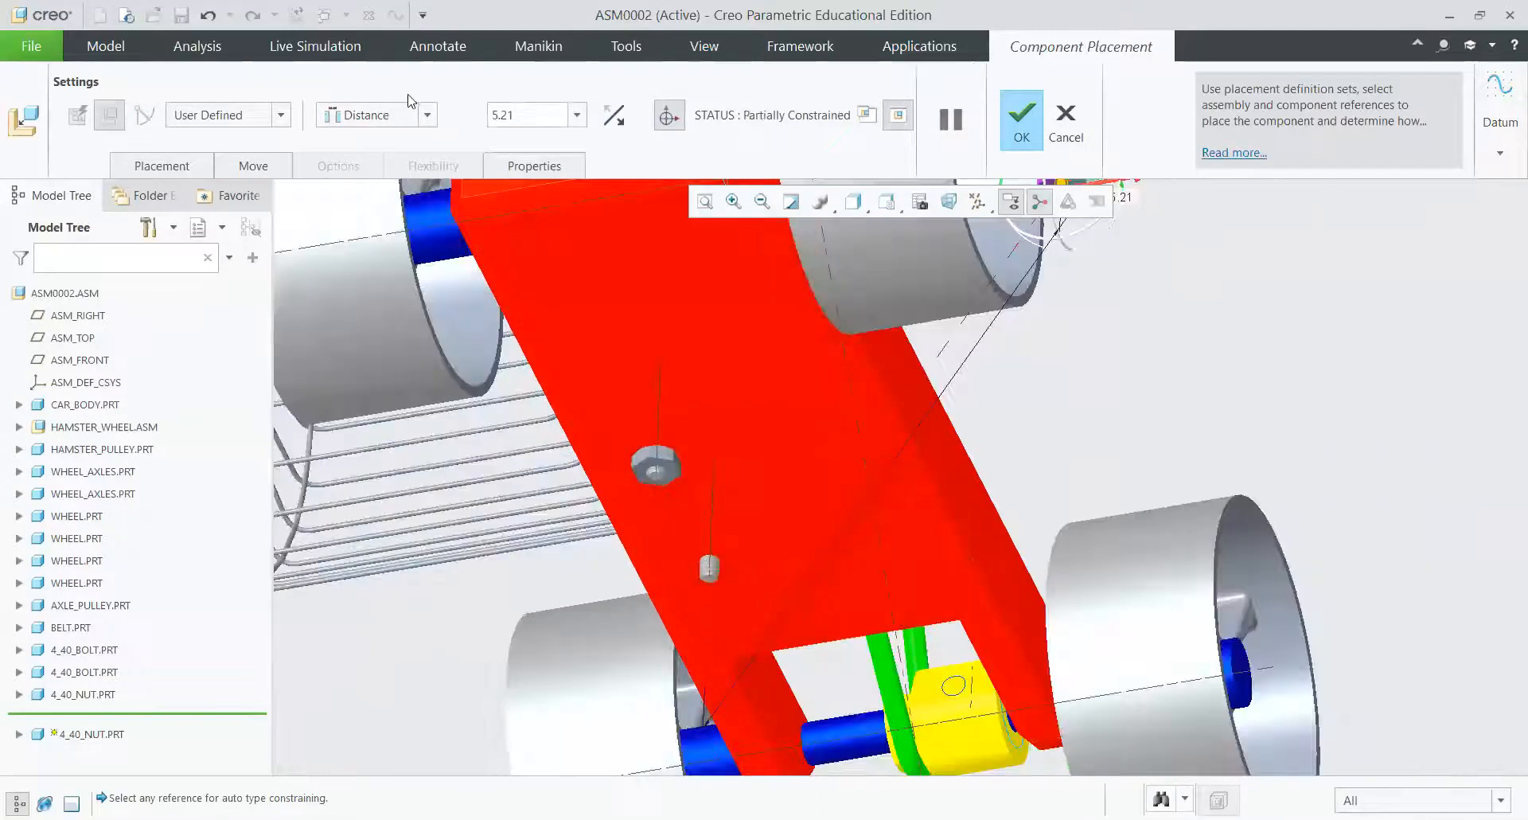
click(410, 115)
click(375, 206)
Step: Seat the second nut by making its top face Coincident with the car body's underside and accept the placement
scroll(893, 434, down, 5)
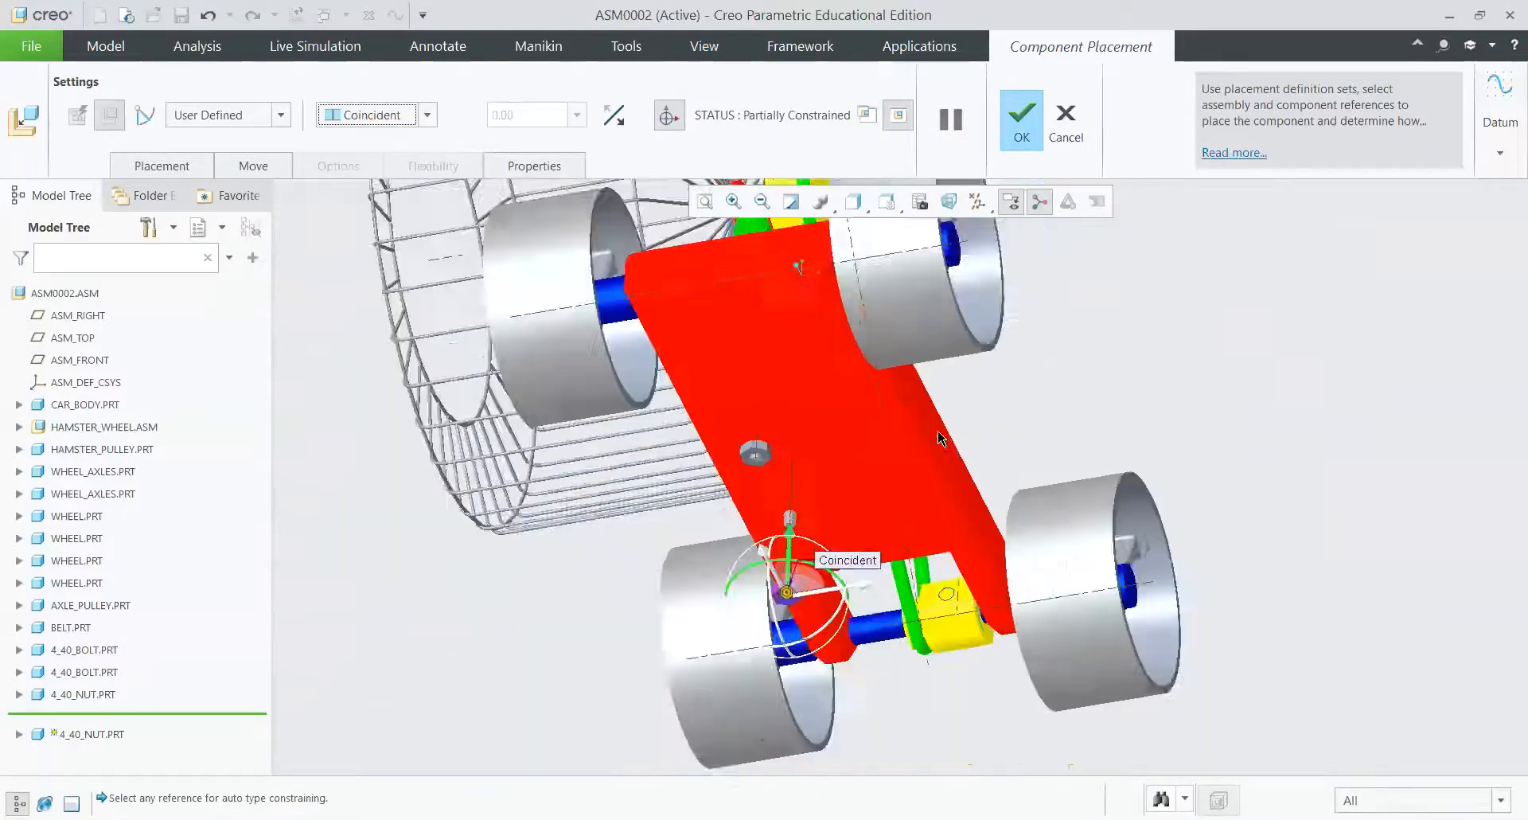
scroll(822, 570, up, 3)
middle_drag(821, 470, 862, 581)
scroll(862, 588, up, 6)
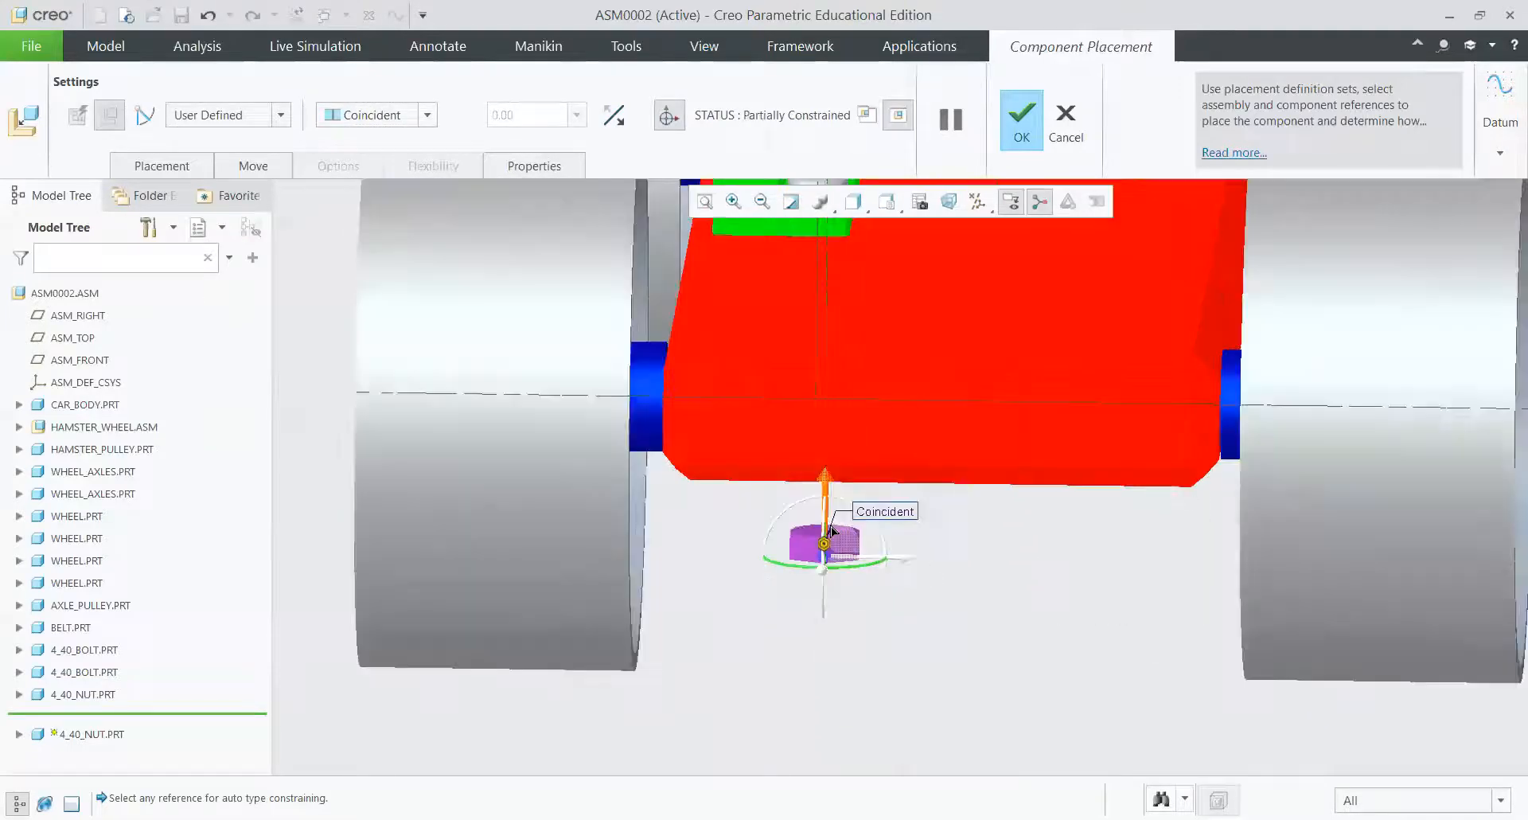
click(785, 512)
scroll(786, 513, down, 3)
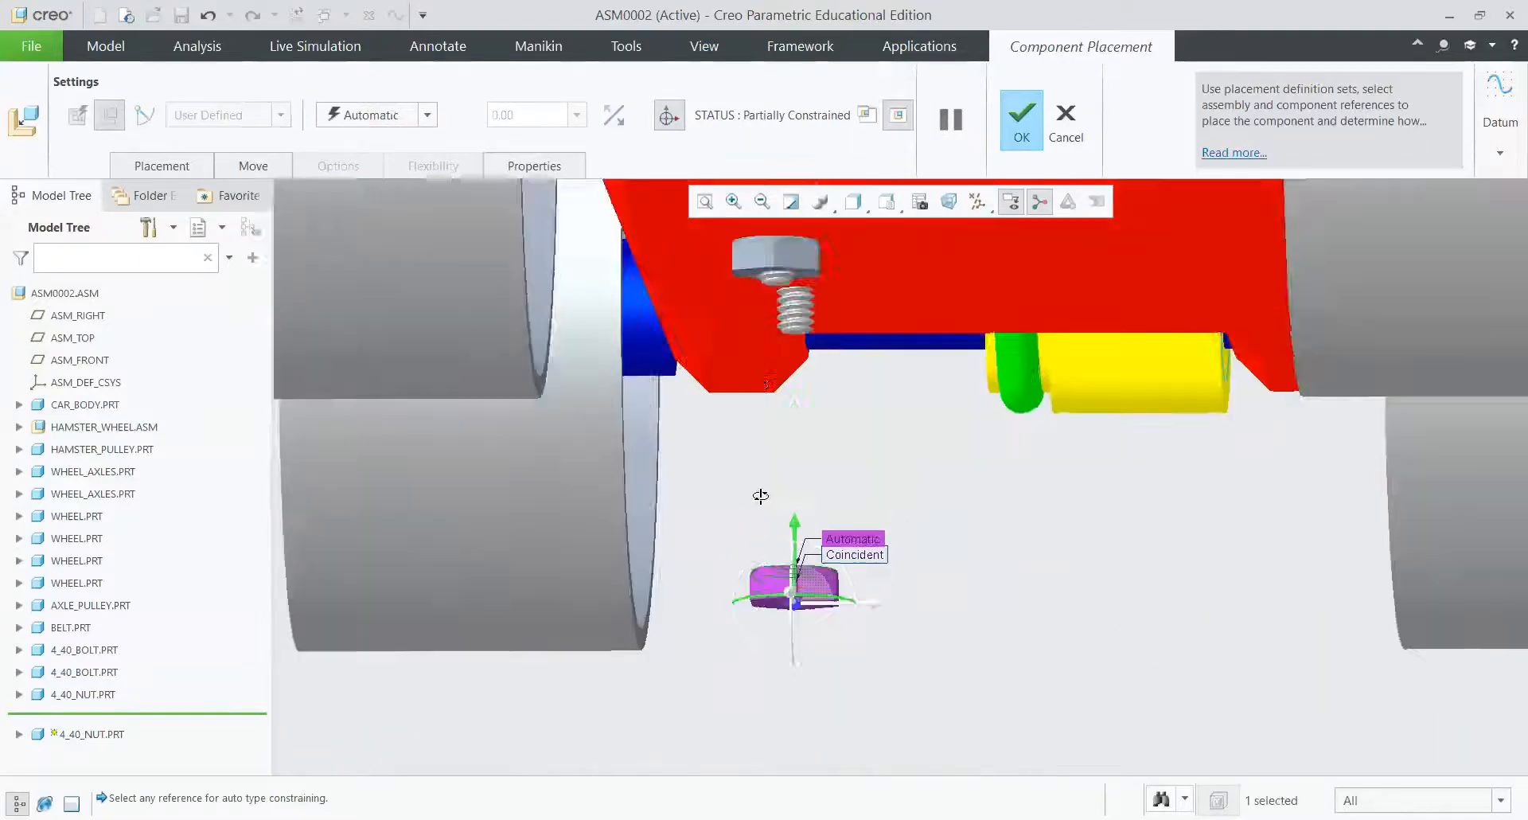
click(865, 310)
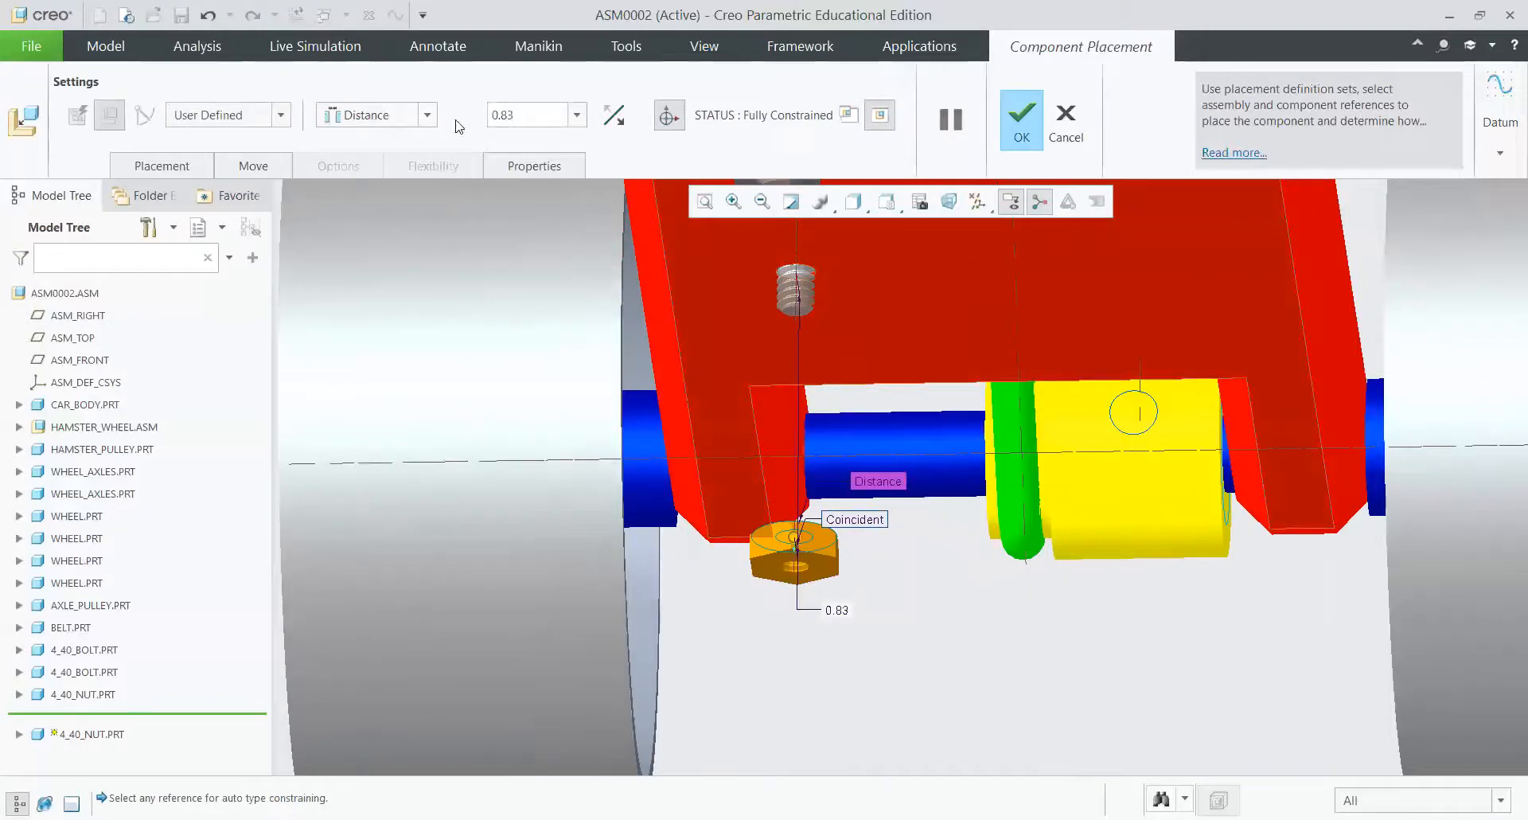
click(415, 115)
click(390, 204)
scroll(875, 254, down, 3)
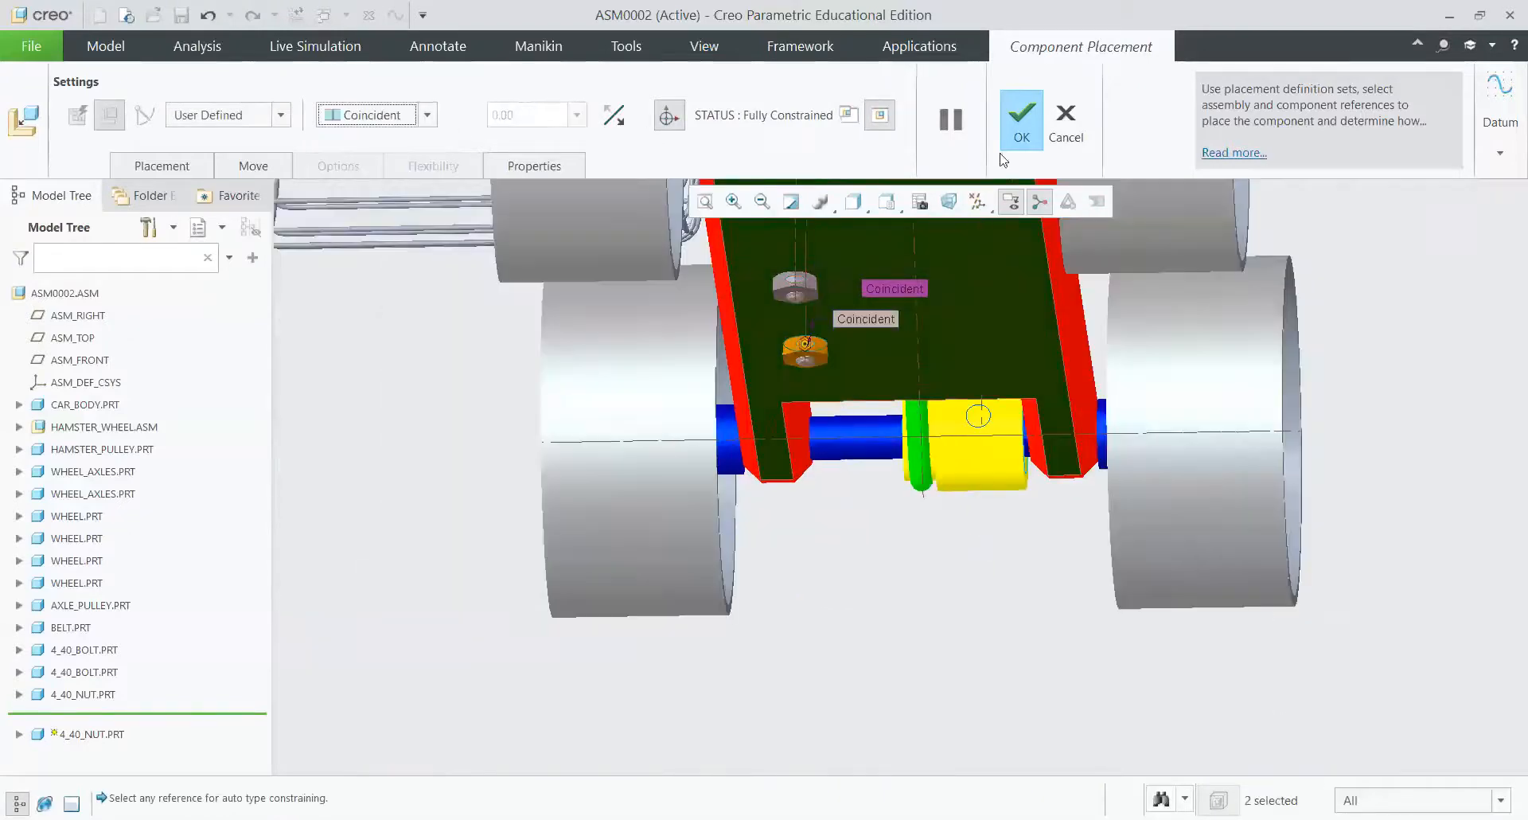
click(1023, 108)
Step: Examine the whole hamster-powered car assembly from above and from the axle pulley end
scroll(855, 570, down, 3)
middle_drag(855, 571, 973, 675)
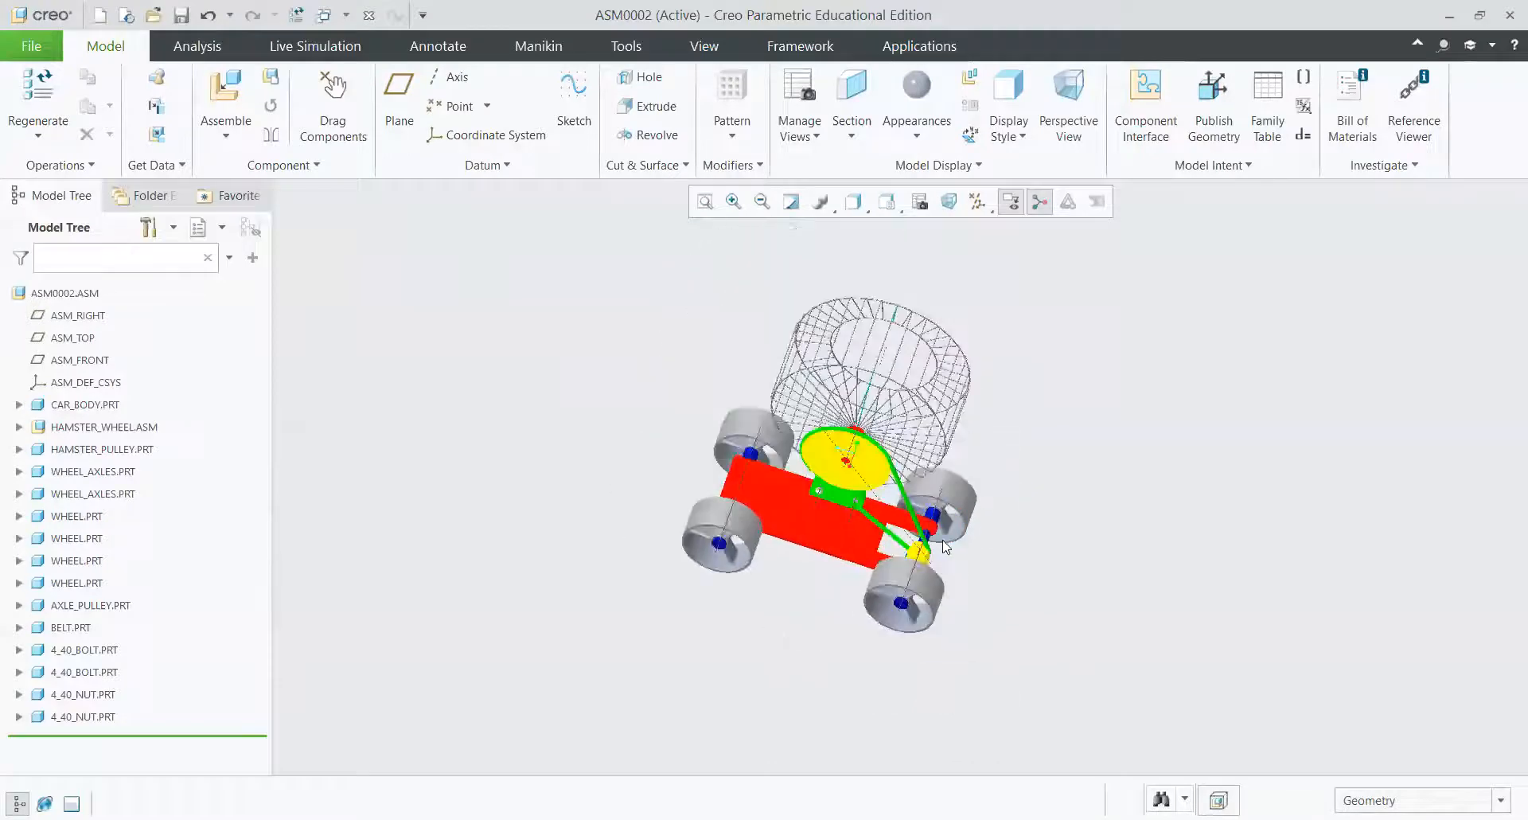
scroll(872, 501, up, 4)
scroll(871, 502, down, 3)
middle_drag(871, 502, 833, 480)
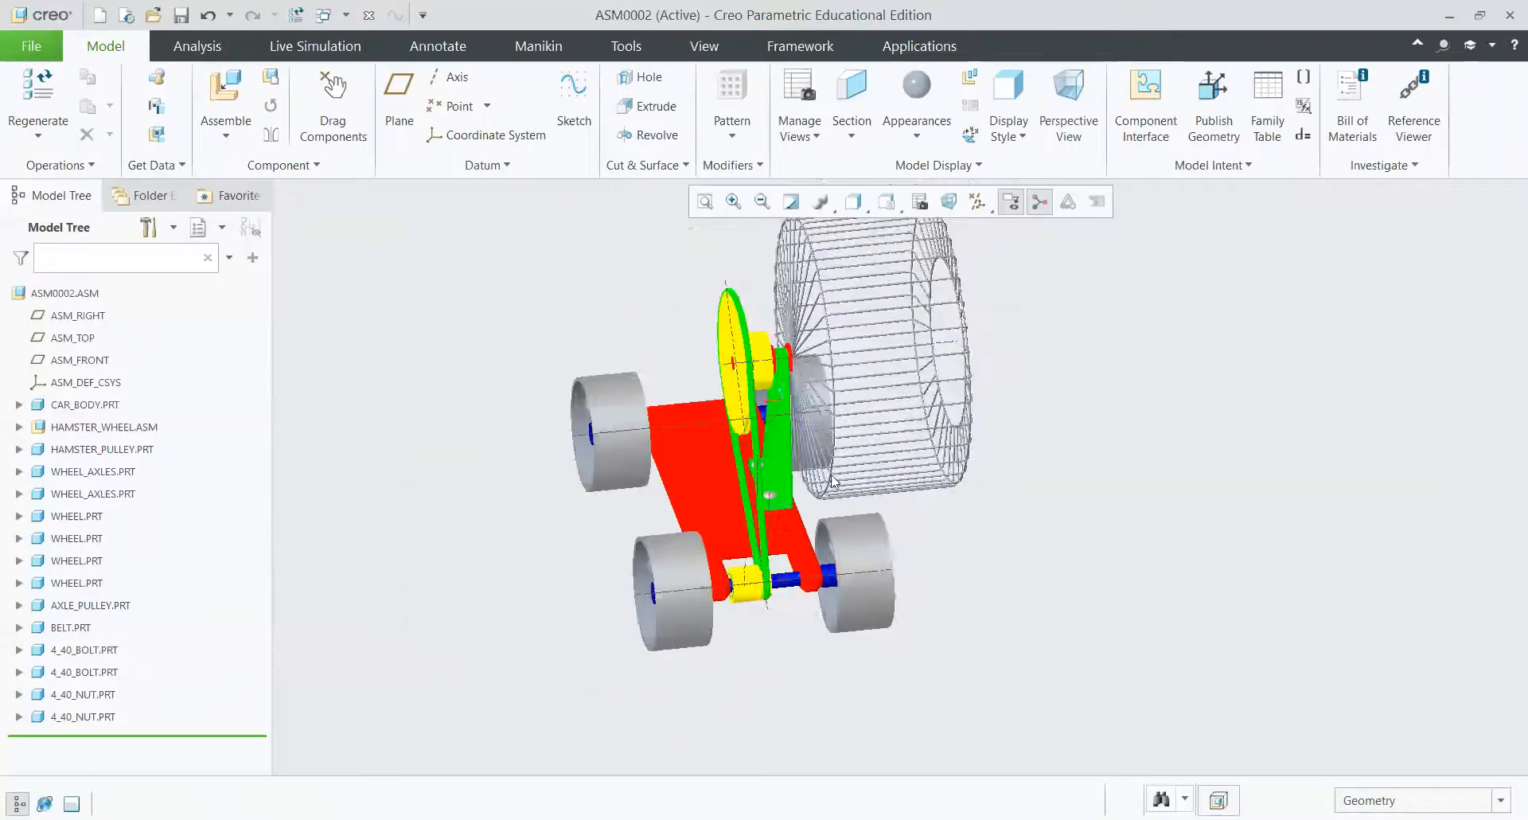
scroll(779, 549, up, 2)
scroll(779, 549, down, 4)
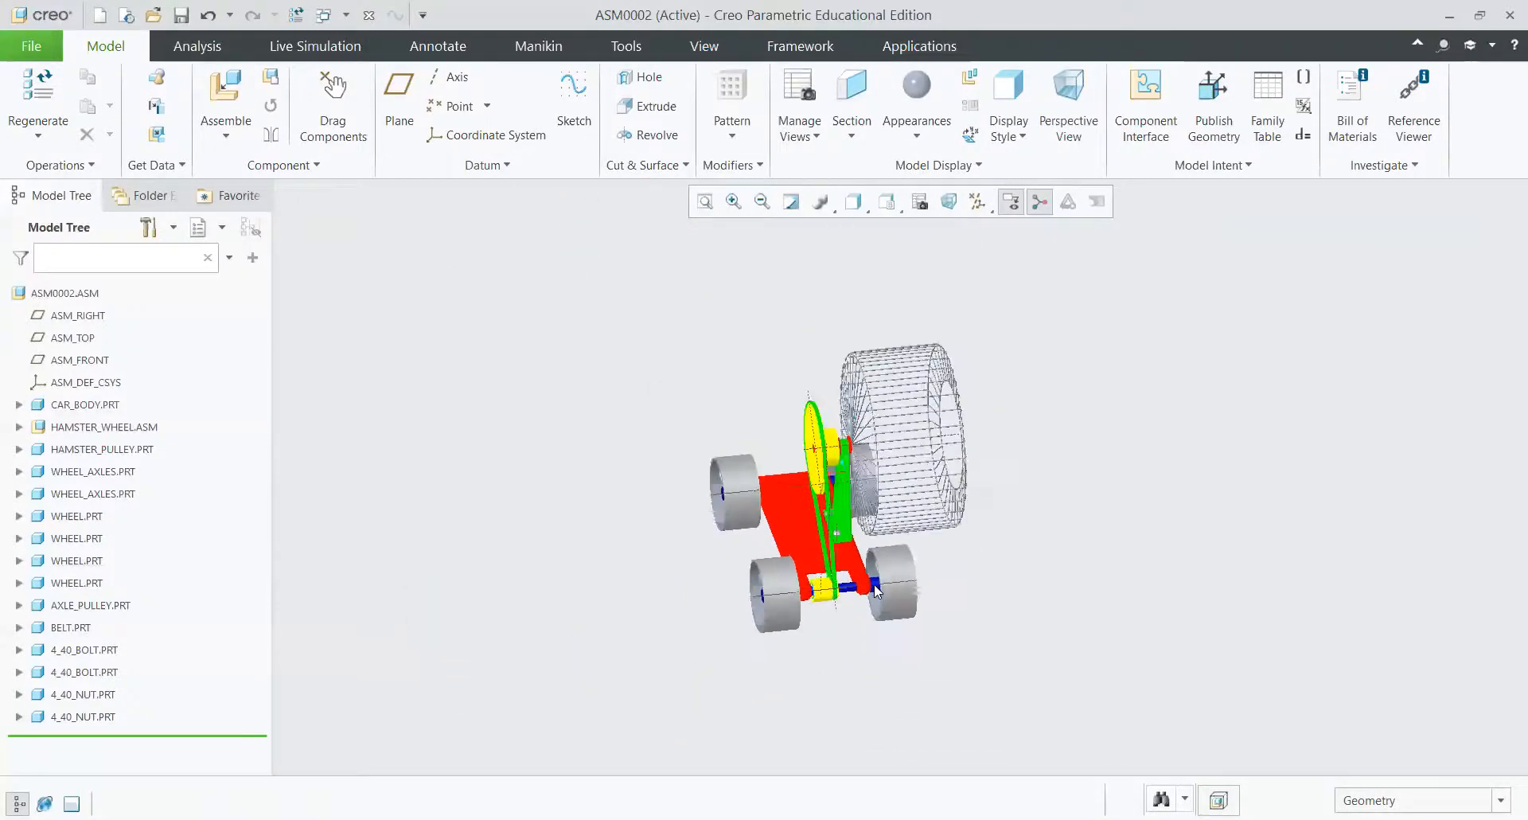